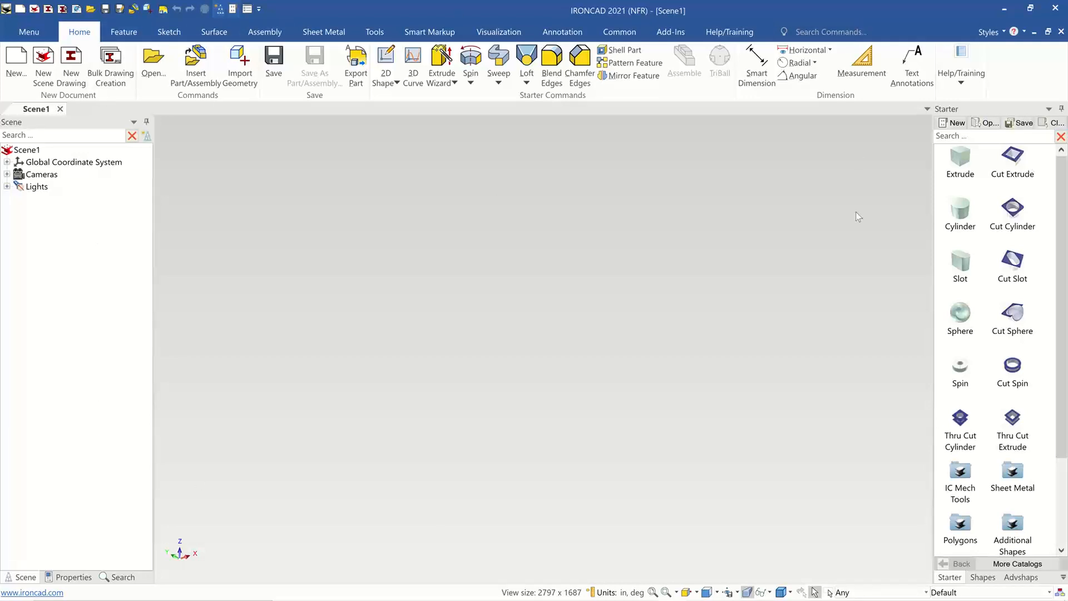
Switch to Chrome, open the Learning IronCAD Lesson 5 page and look over its introduction and example part image.
{"action": "mouse_move", "coordinate": [778, 600]}
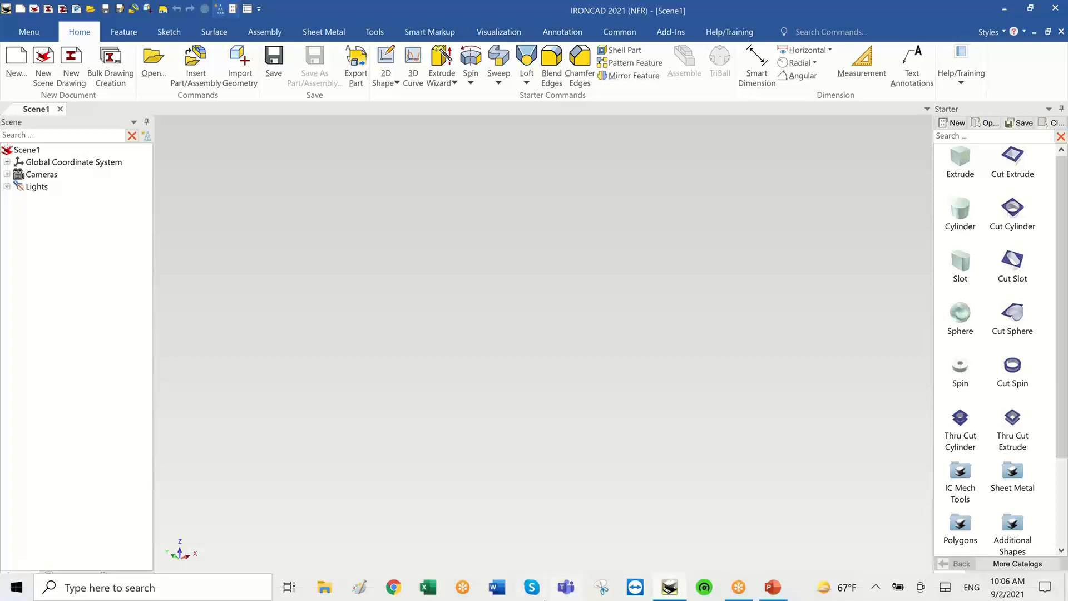
{"action": "left_click", "coordinate": [393, 587]}
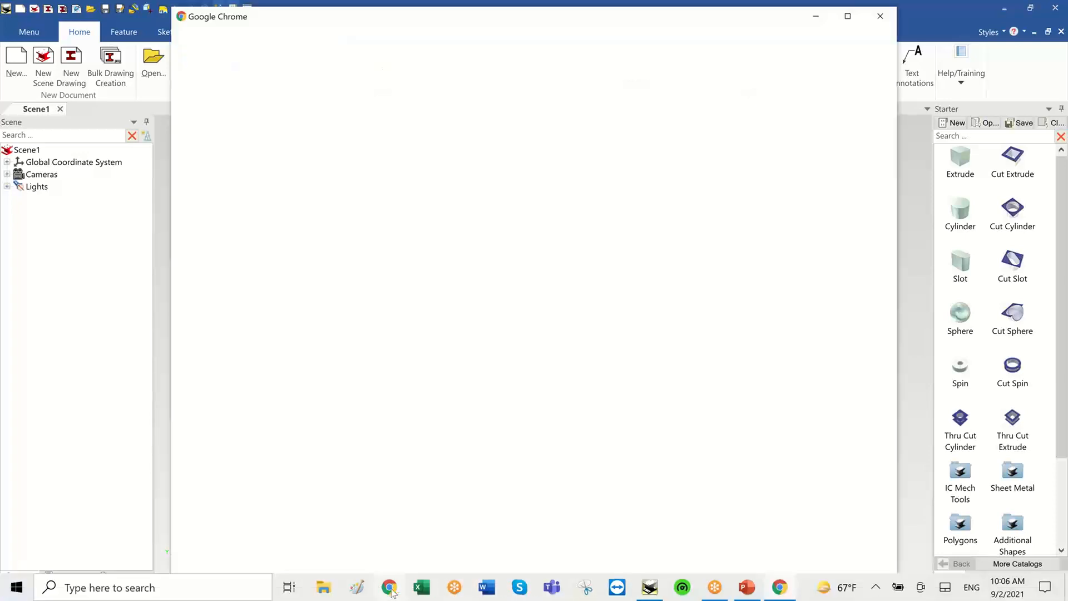
{"action": "left_click", "coordinate": [446, 354]}
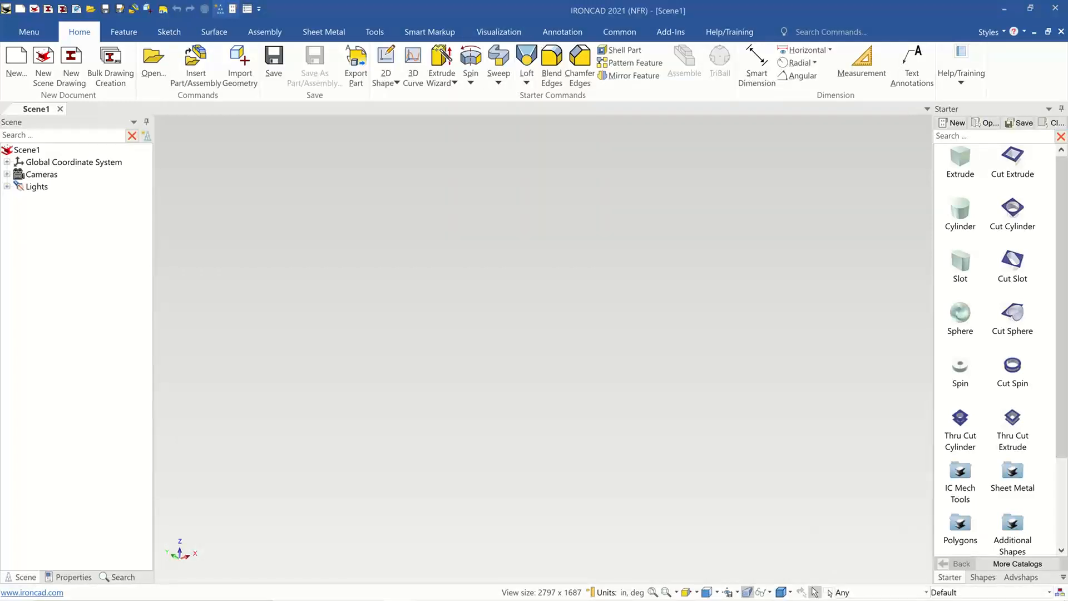
{"action": "left_click_drag", "start_coordinate": [612, 599], "coordinate": [461, 134]}
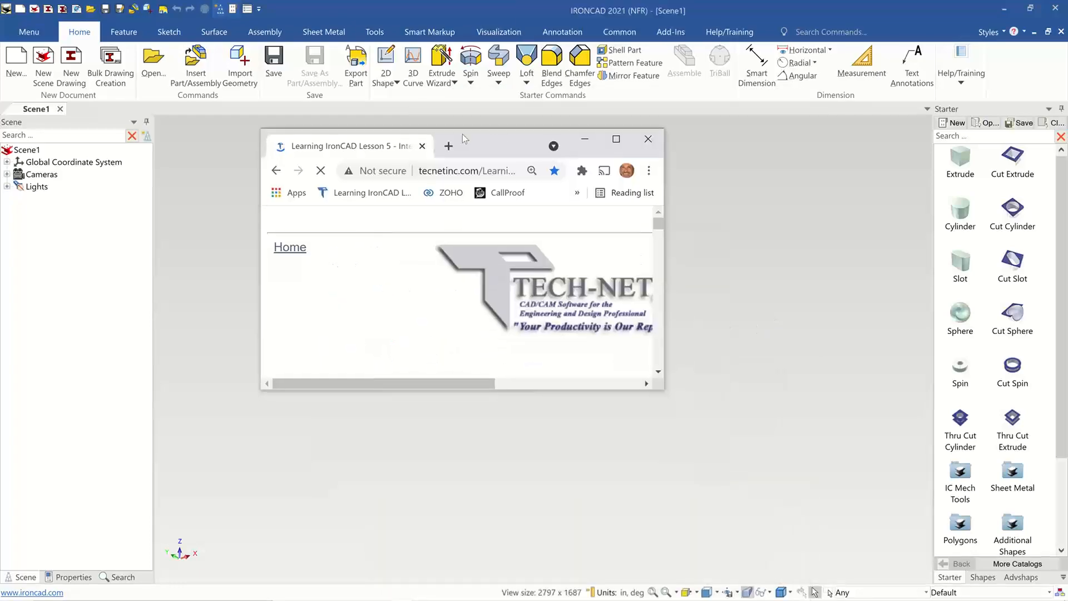
{"action": "left_click", "coordinate": [618, 139]}
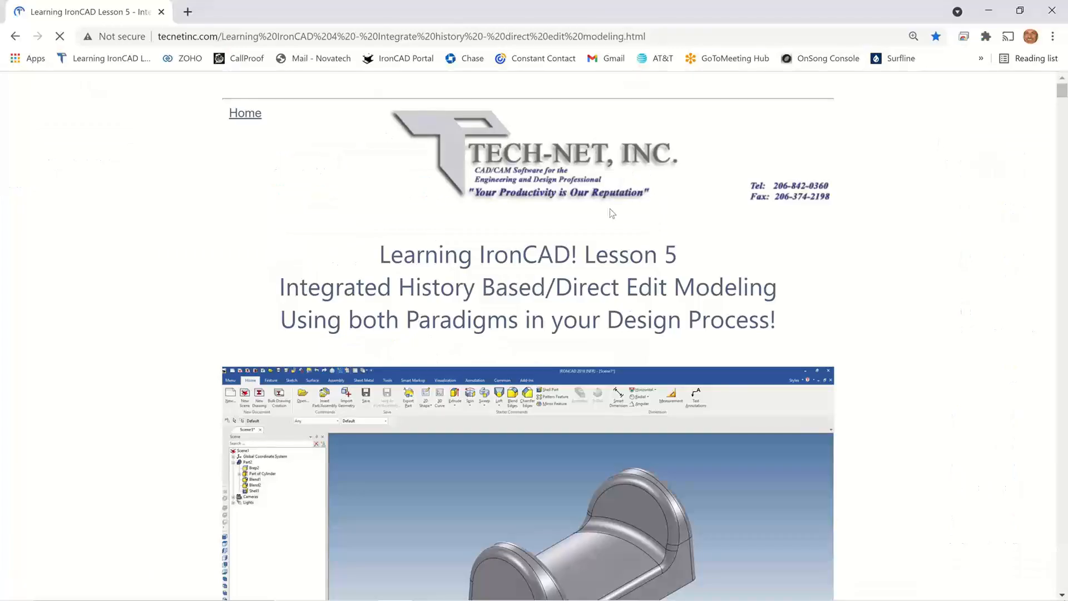
{"action": "scroll", "coordinate": [686, 200], "scroll_direction": "down", "scroll_amount": 1}
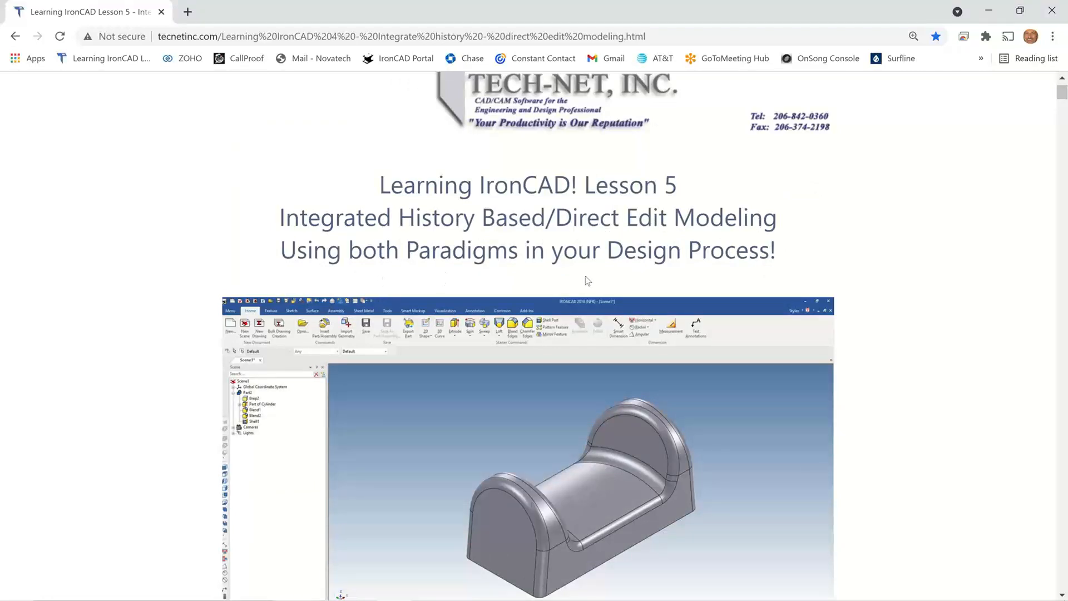
{"action": "scroll", "coordinate": [585, 276], "scroll_direction": "down", "scroll_amount": 1}
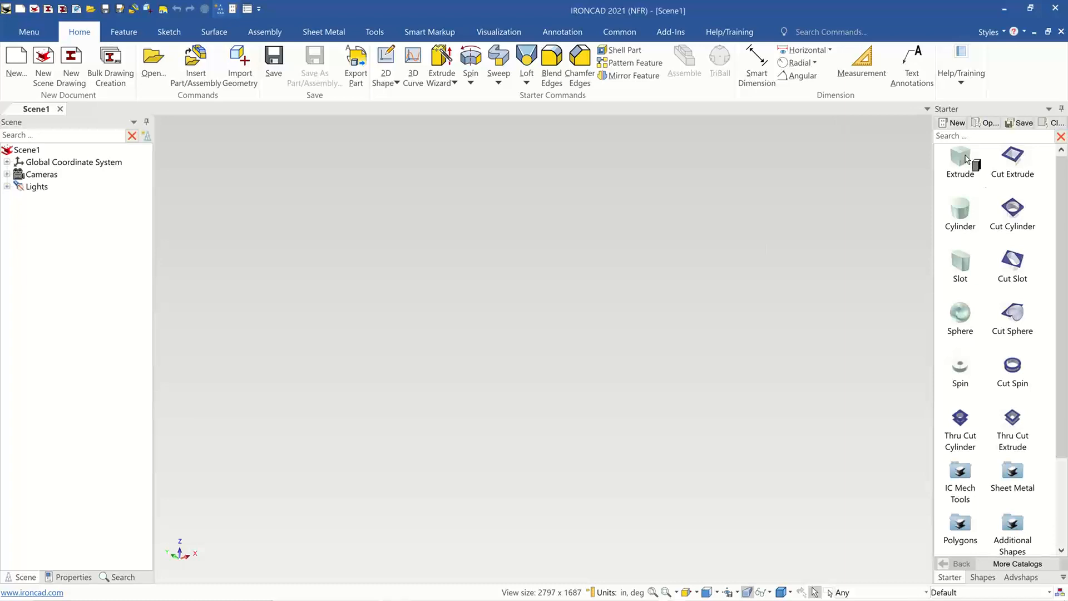
Switch back to IronCAD and add an Extrude block from the Starter catalog to the empty scene.
{"action": "left_click_drag", "start_coordinate": [966, 159], "coordinate": [567, 334]}
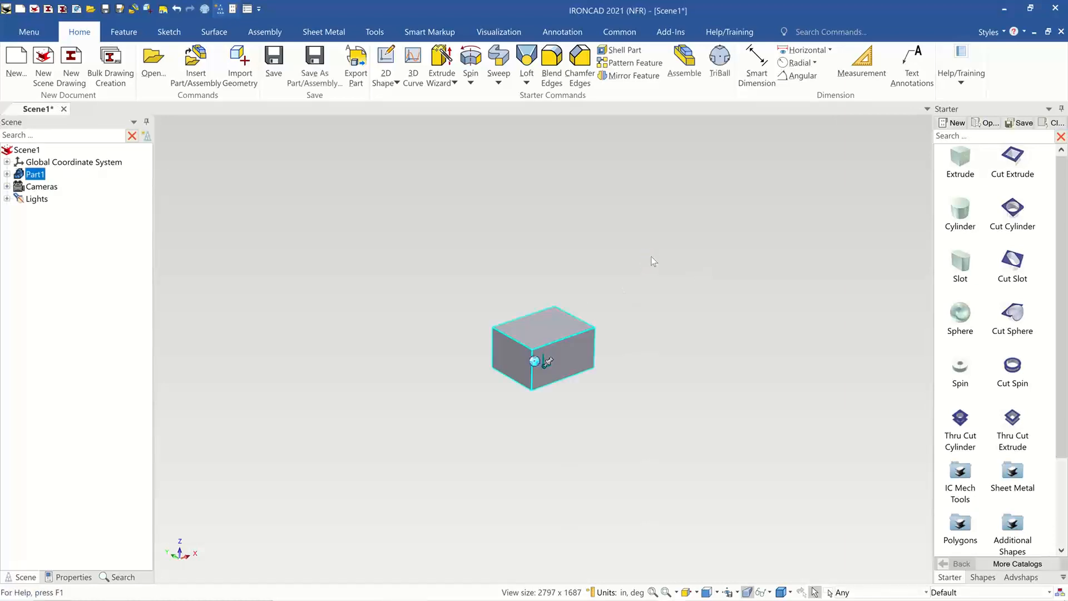
{"action": "scroll", "coordinate": [651, 256], "scroll_direction": "up", "scroll_amount": 8}
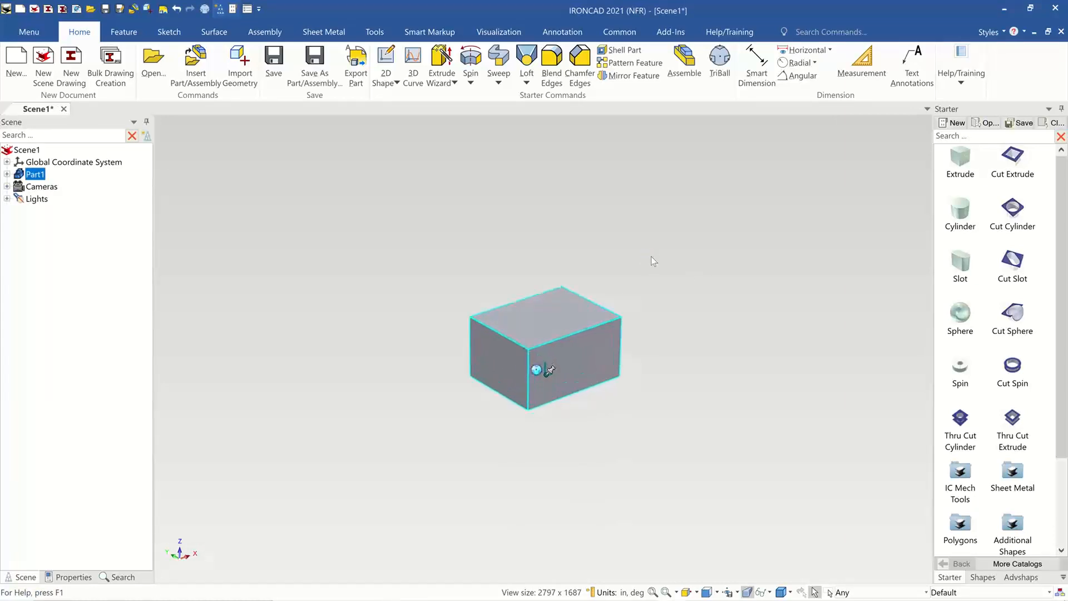
{"action": "middle_click_drag", "start_coordinate": [652, 257], "coordinate": [625, 262]}
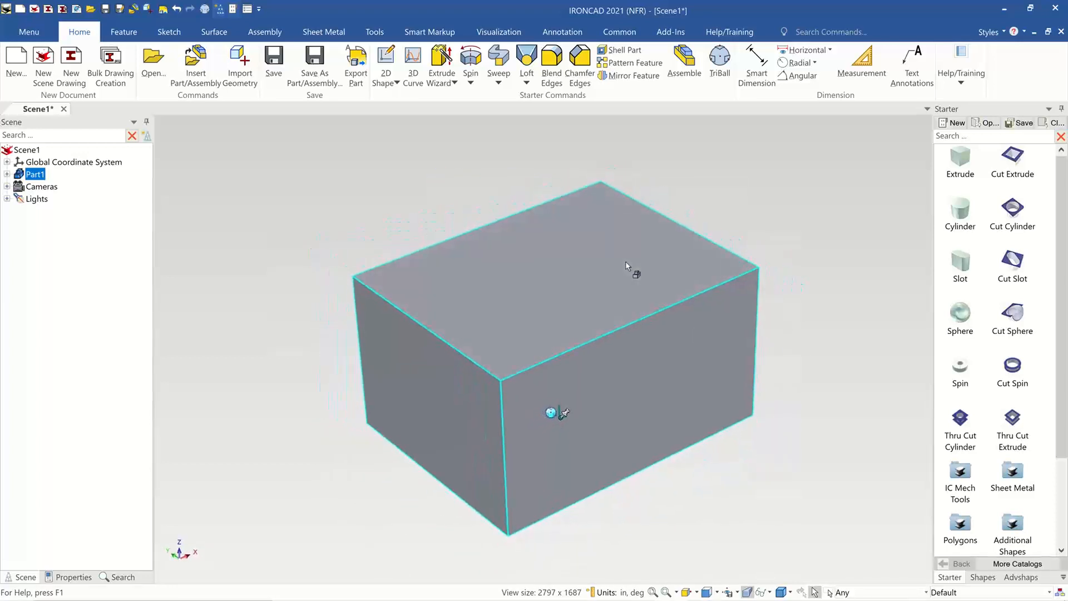
{"action": "scroll", "coordinate": [626, 261], "scroll_direction": "up", "scroll_amount": 1}
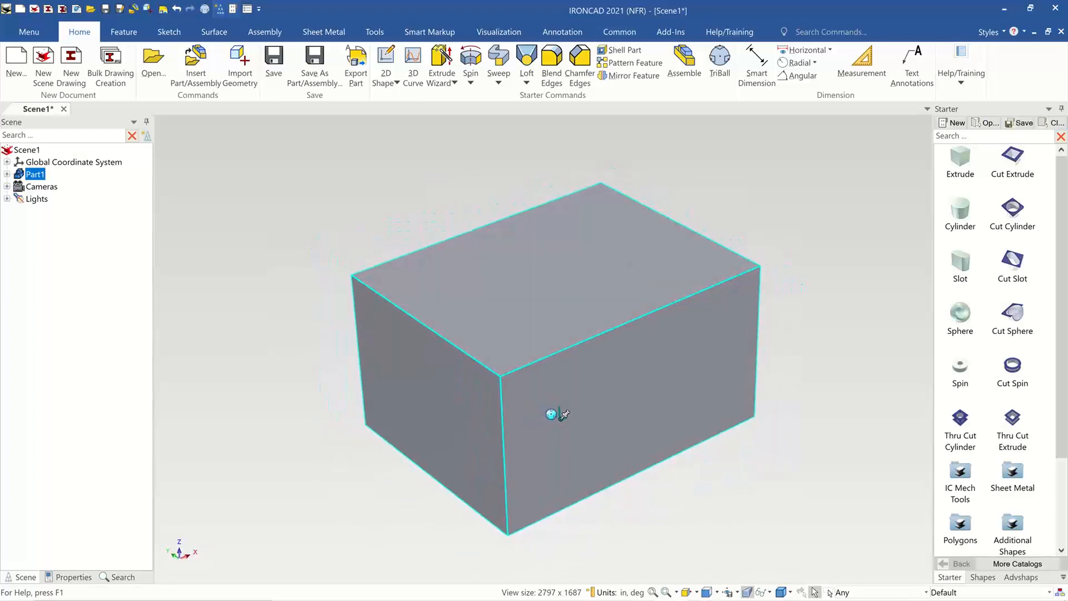
Switch to the lesson page in Chrome and look up the size required for the block.
{"action": "left_click_drag", "start_coordinate": [573, 0], "coordinate": [496, 146]}
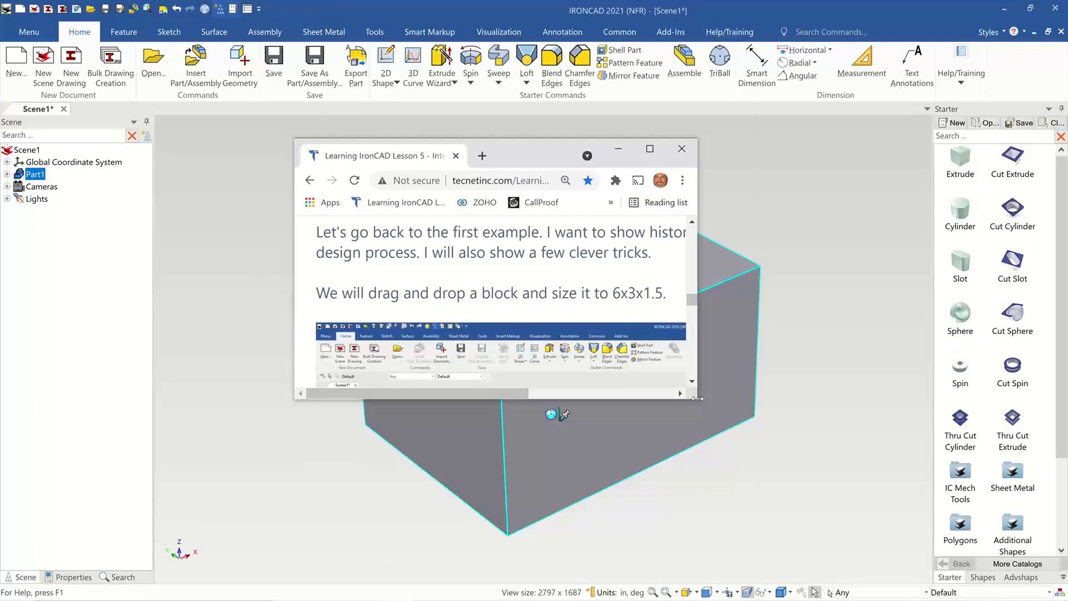
{"action": "left_click_drag", "start_coordinate": [699, 399], "coordinate": [933, 530]}
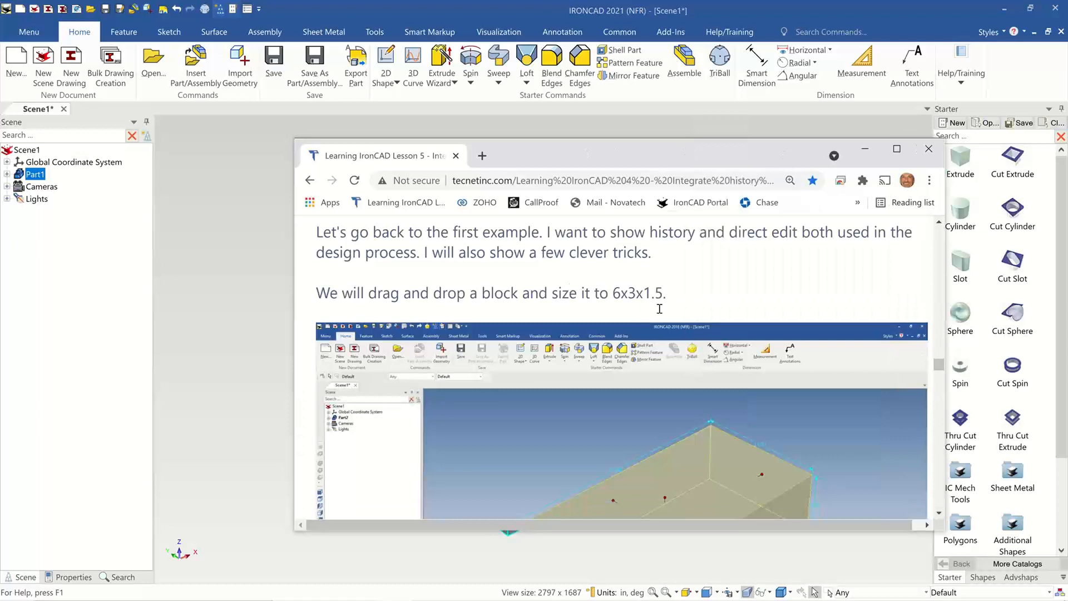
{"action": "left_click_drag", "start_coordinate": [668, 301], "coordinate": [610, 306]}
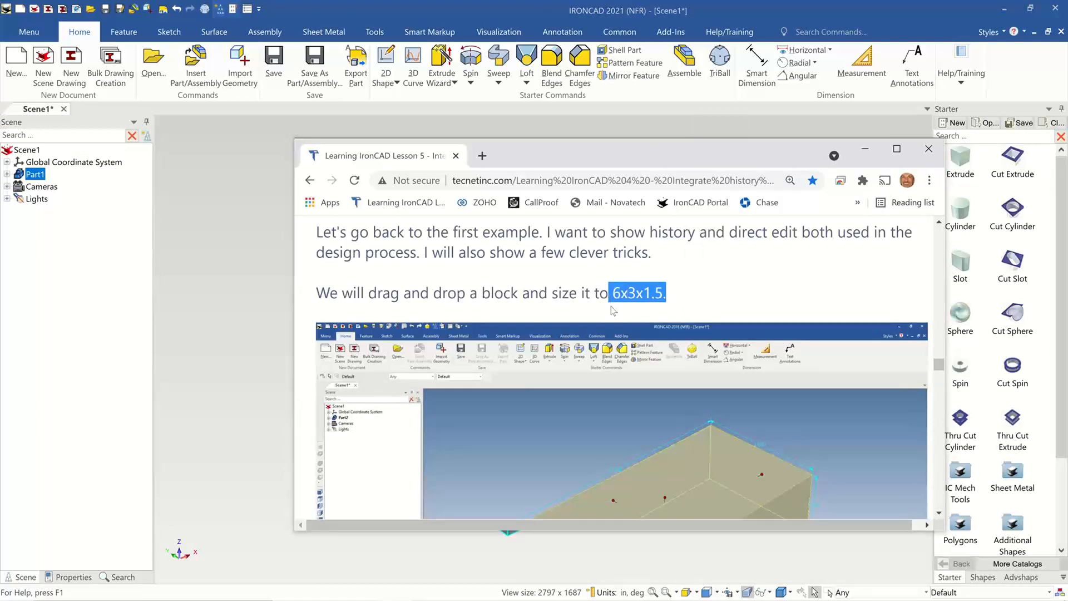
{"action": "left_click_drag", "start_coordinate": [646, 149], "coordinate": [560, 0]}
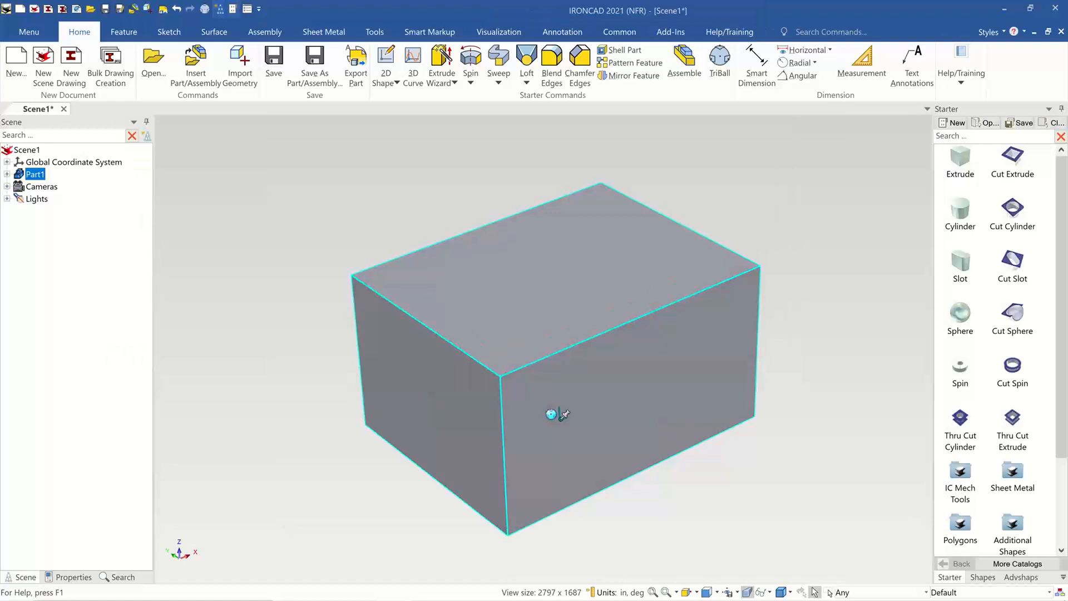
Switch back to IronCAD and stretch the block's length freehand to about 2.063 in.
{"action": "left_click", "coordinate": [743, 189]}
{"action": "scroll", "coordinate": [486, 188], "scroll_direction": "up", "scroll_amount": 2}
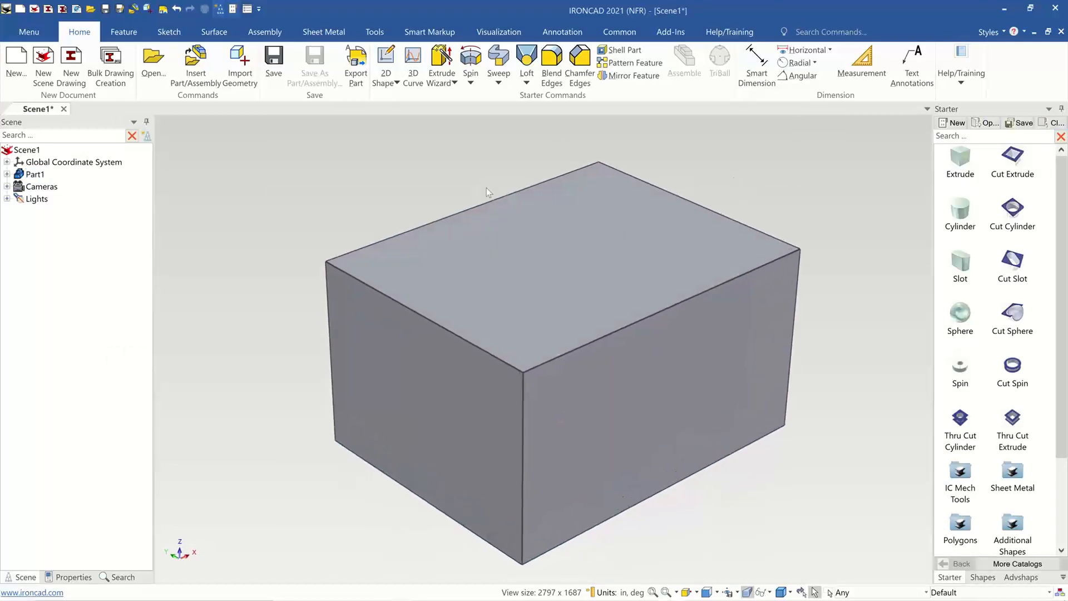
{"action": "left_click", "coordinate": [531, 237]}
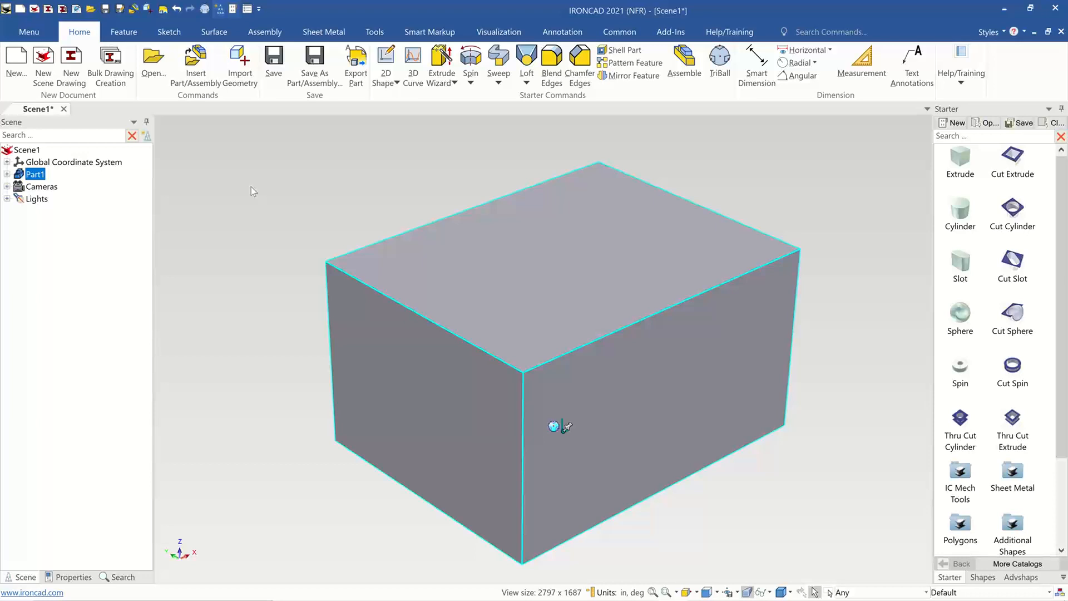
{"action": "left_click", "coordinate": [598, 293]}
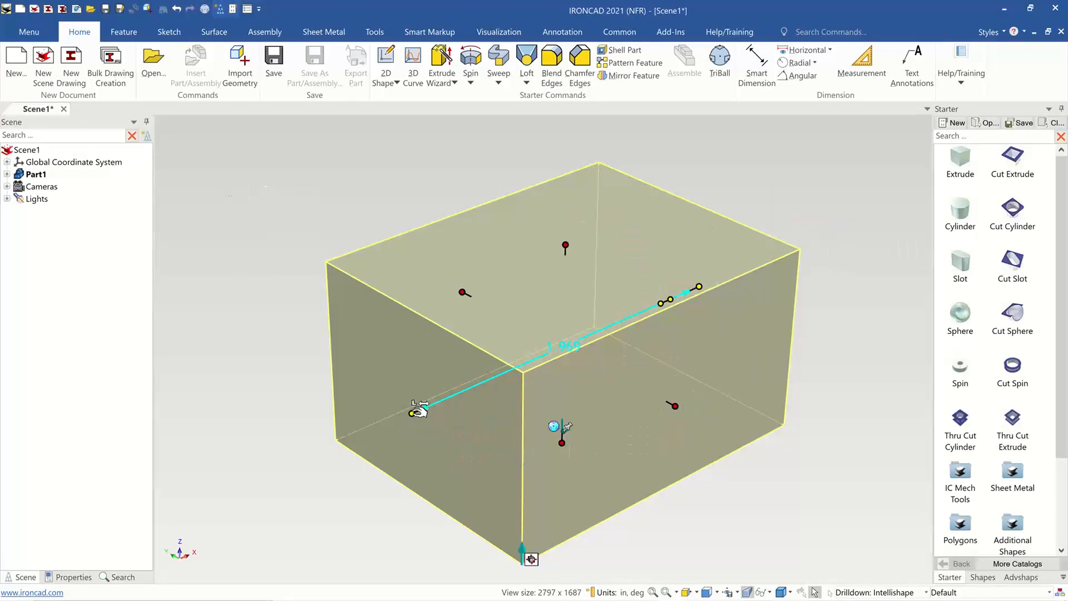
{"action": "left_click_drag", "start_coordinate": [412, 412], "coordinate": [378, 430]}
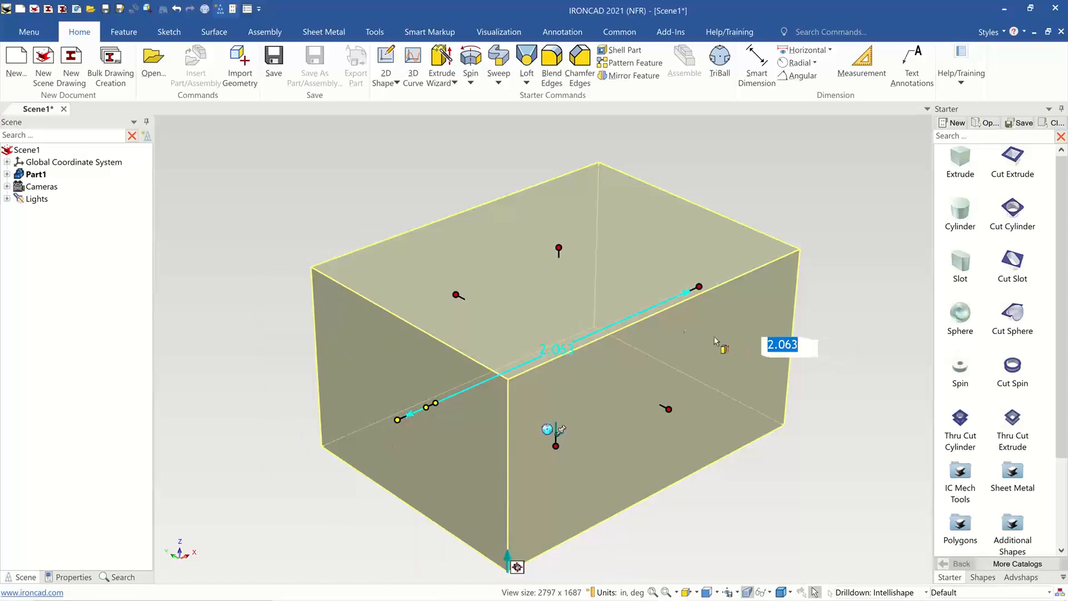
{"action": "scroll", "coordinate": [706, 420], "scroll_direction": "down", "scroll_amount": 4}
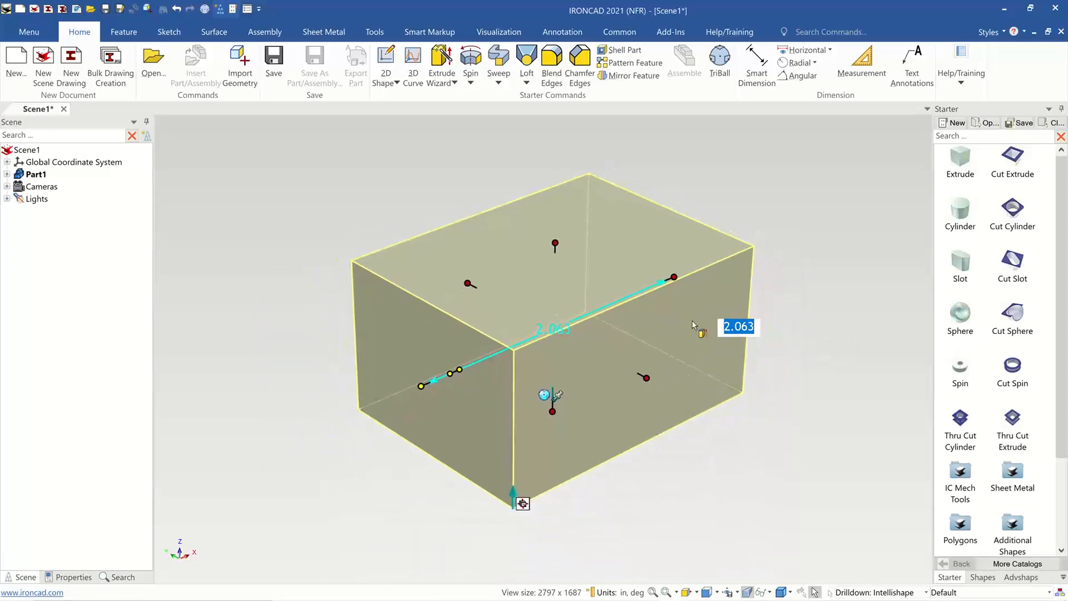
Select the block's long side face and its top face individually, and clear the selection.
{"action": "left_click", "coordinate": [731, 319]}
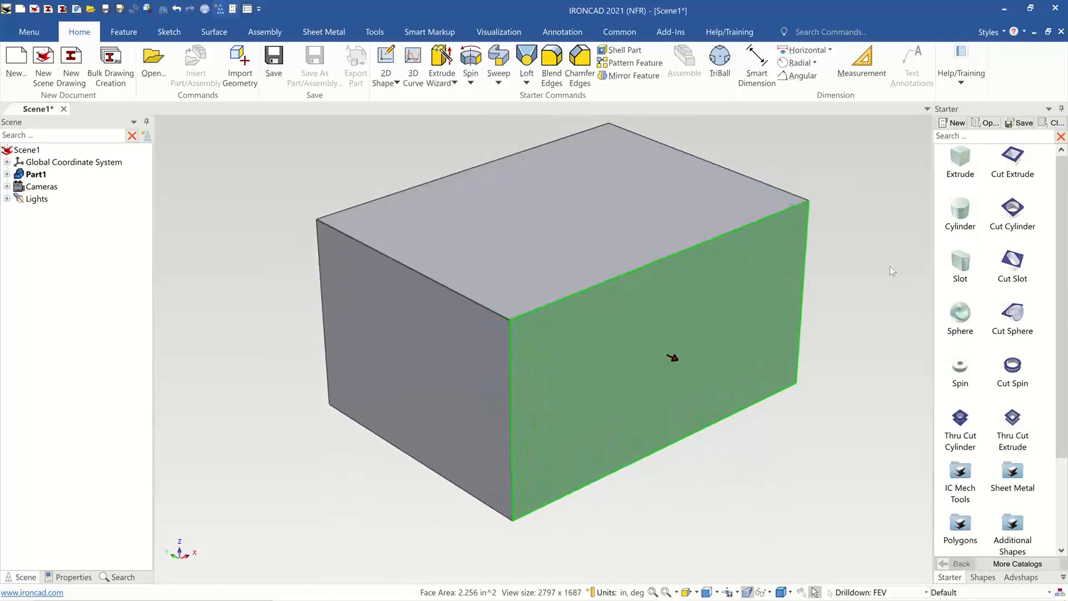
{"action": "left_click", "coordinate": [610, 271]}
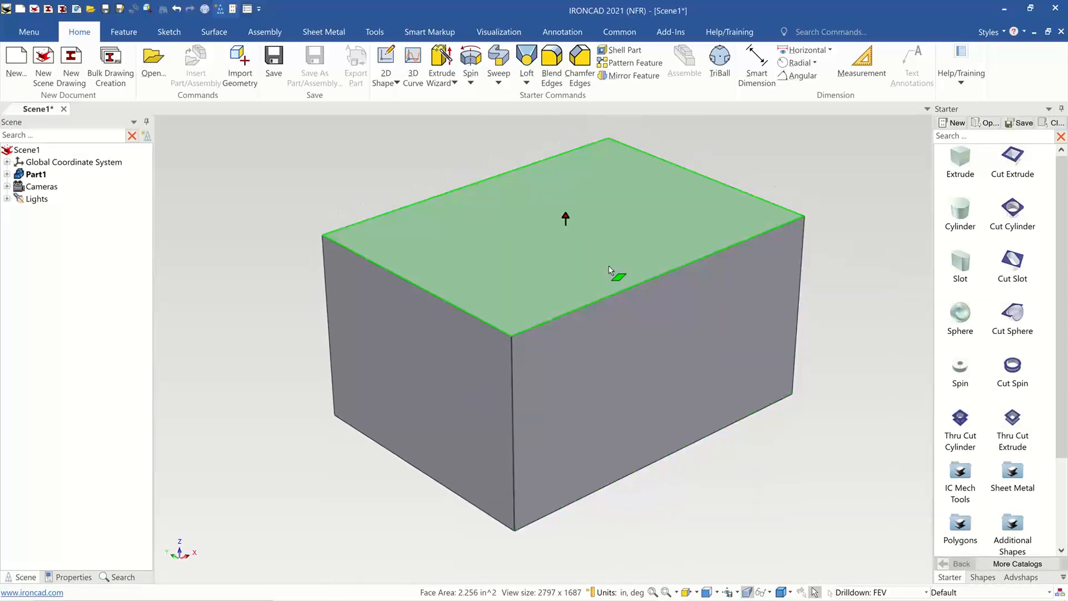
{"action": "left_click", "coordinate": [760, 290]}
Edit the block's sizebox to length 6, width 3 and height 1.5 in, and deselect the block.
{"action": "left_click", "coordinate": [628, 333]}
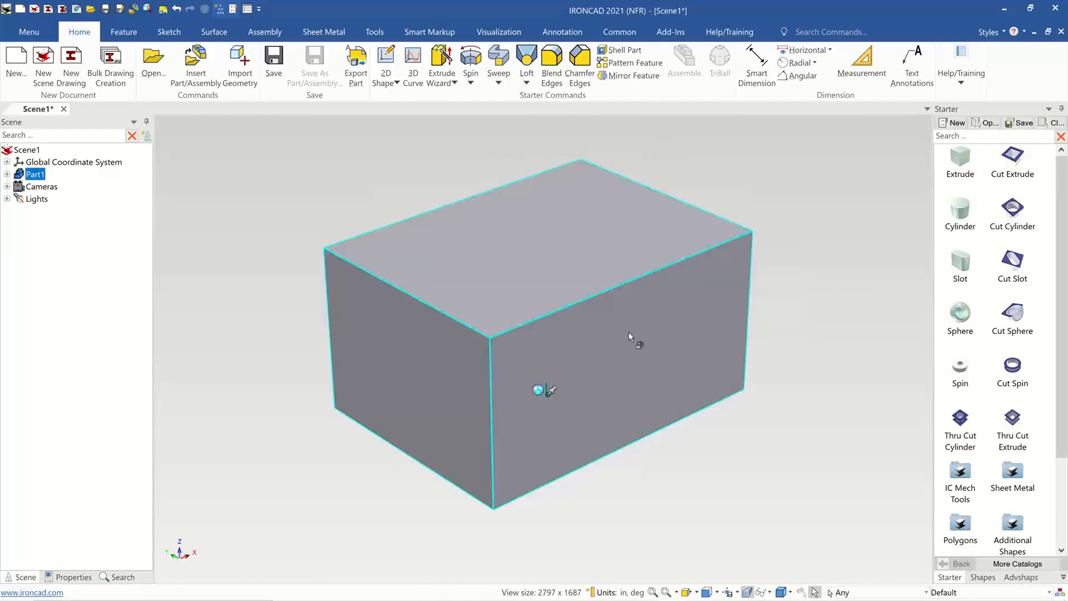
{"action": "left_click", "coordinate": [629, 331]}
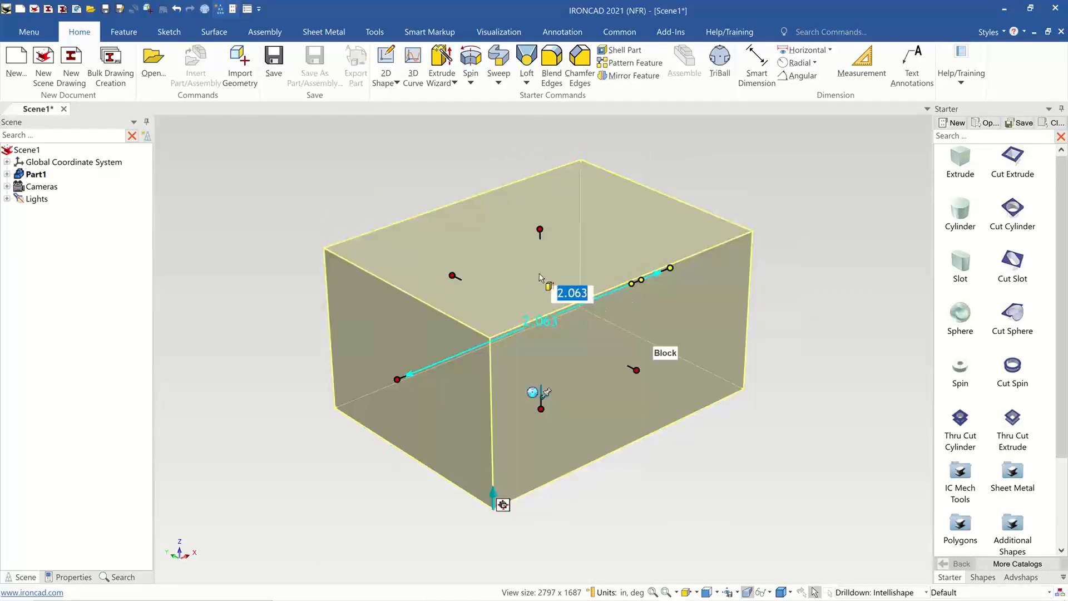
{"action": "right_click", "coordinate": [541, 228]}
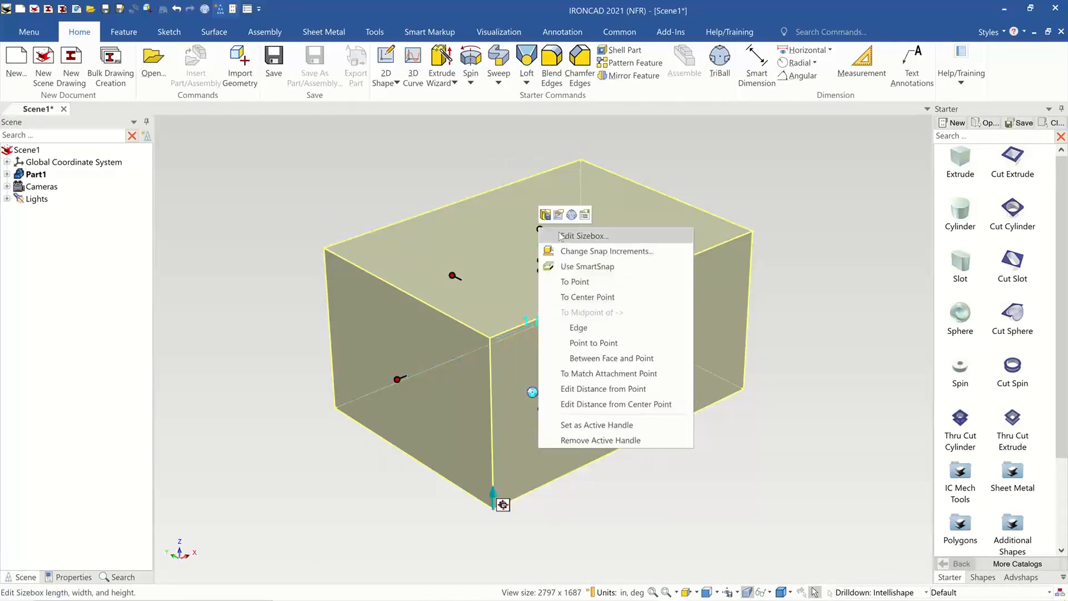
{"action": "left_click", "coordinate": [584, 236]}
{"action": "left_click", "coordinate": [520, 289]}
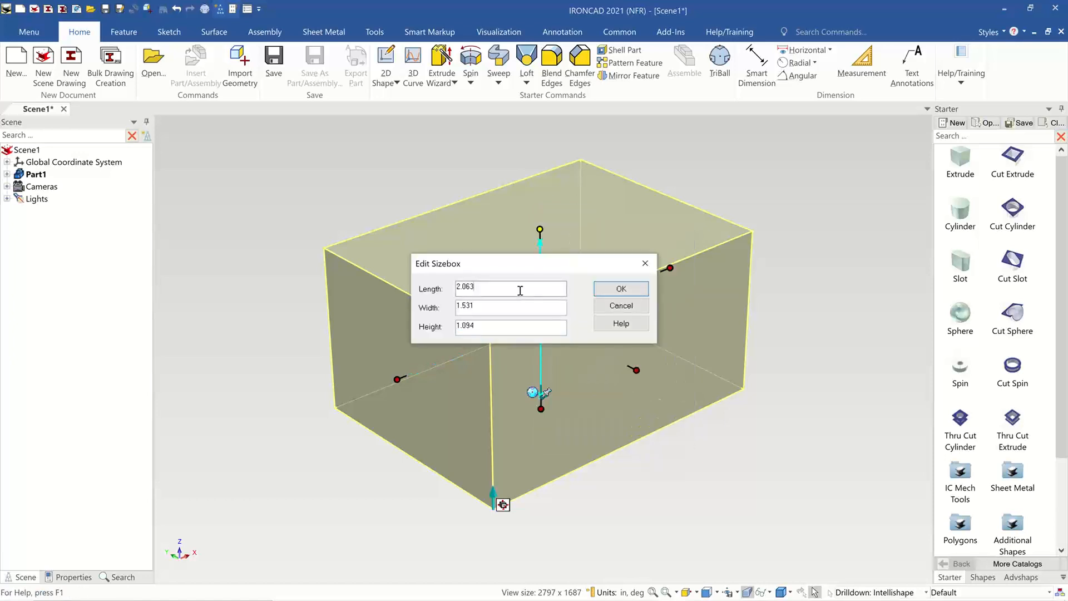
{"action": "double_click", "coordinate": [505, 285]}
{"action": "type", "text": "6"}
{"action": "double_click", "coordinate": [506, 309]}
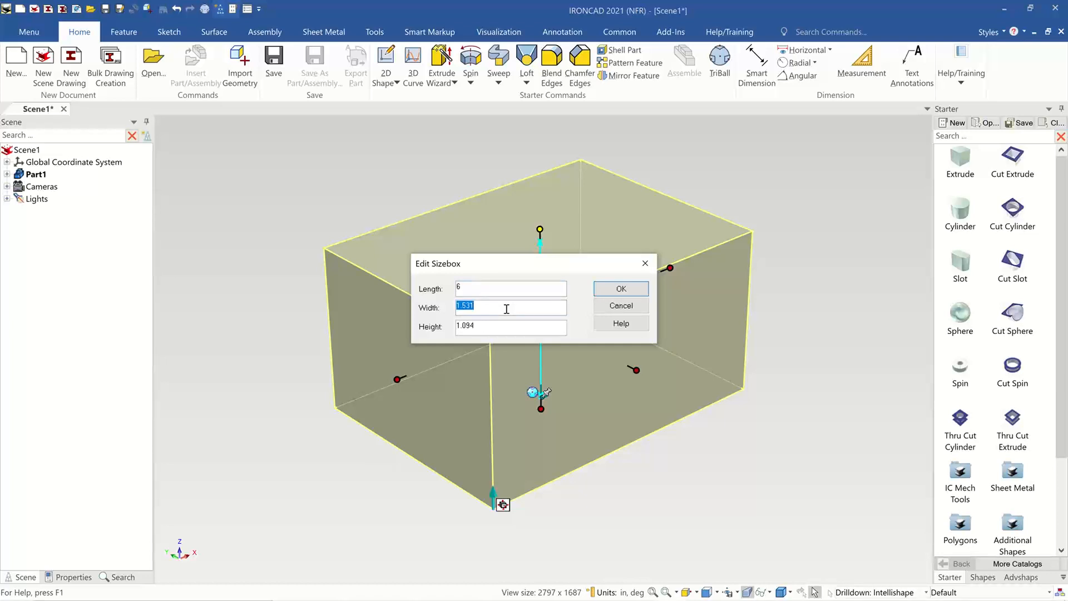
{"action": "type", "text": "3"}
{"action": "type", "text": "1.5"}
{"action": "left_click", "coordinate": [627, 286]}
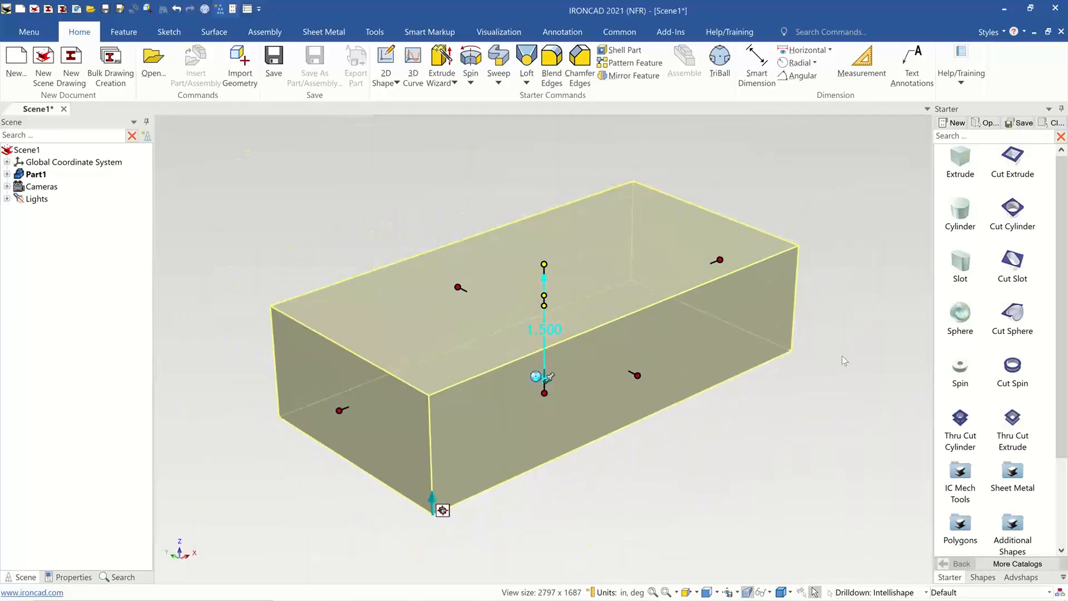
{"action": "left_click", "coordinate": [843, 356]}
Add a Cylinder from the Starter catalog at the middle of the upper edge of the block's end face.
{"action": "middle_click_drag", "start_coordinate": [408, 345], "coordinate": [466, 315]}
{"action": "middle_click_drag", "start_coordinate": [495, 361], "coordinate": [571, 343]}
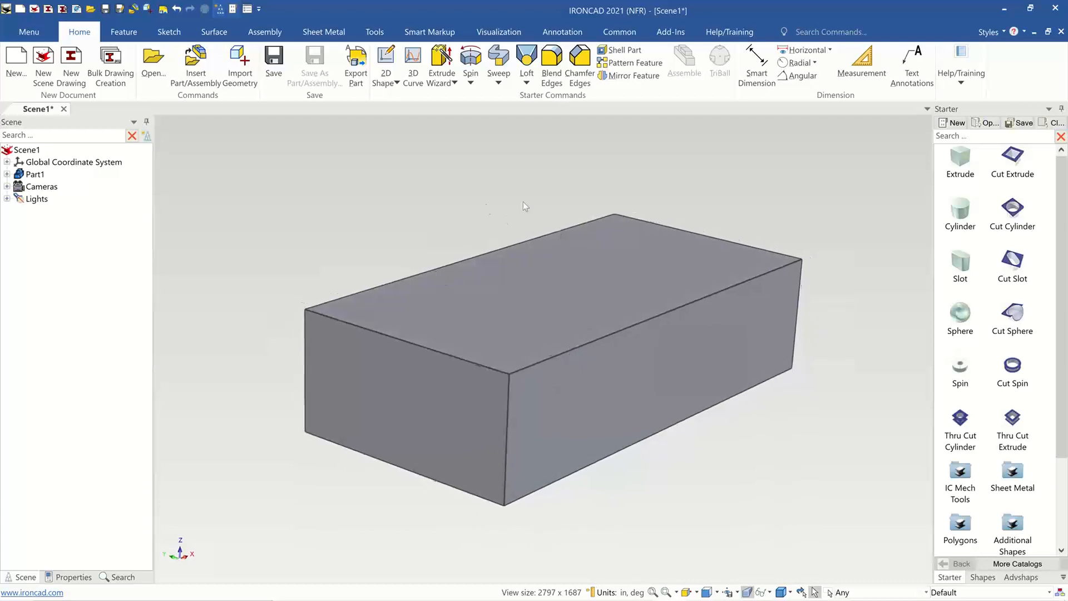
{"action": "middle_click_drag", "start_coordinate": [523, 201], "coordinate": [930, 216]}
{"action": "left_click_drag", "start_coordinate": [961, 211], "coordinate": [482, 295]}
{"action": "left_click_drag", "start_coordinate": [421, 346], "coordinate": [415, 339]}
{"action": "middle_click_drag", "start_coordinate": [743, 403], "coordinate": [643, 401]}
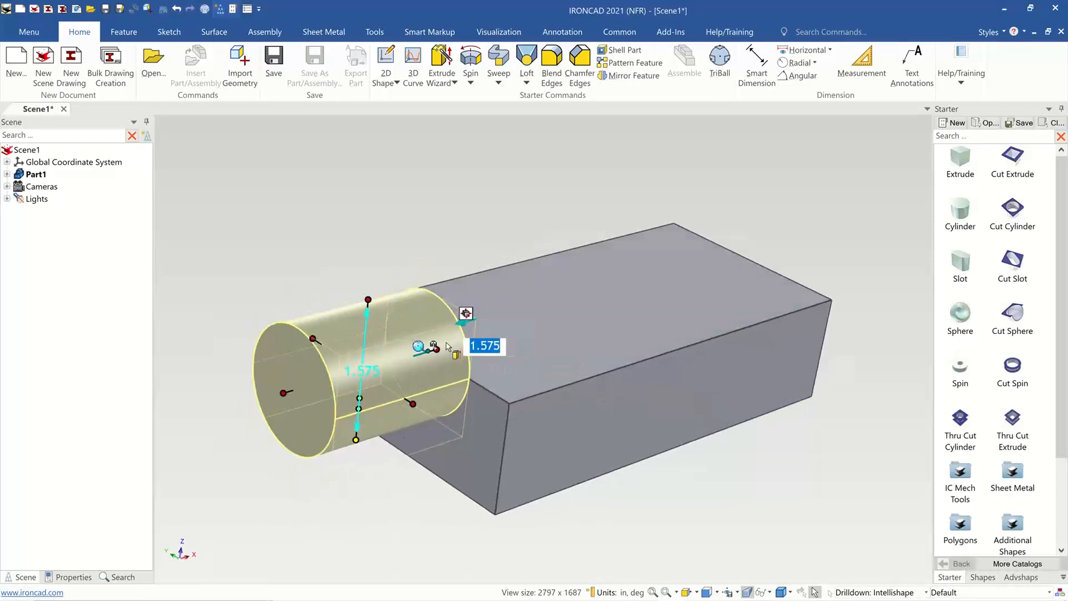
Resize the cylinder to span the block's full 6 in length and match its 3 in width.
{"action": "left_click_drag", "start_coordinate": [442, 345], "coordinate": [760, 266]}
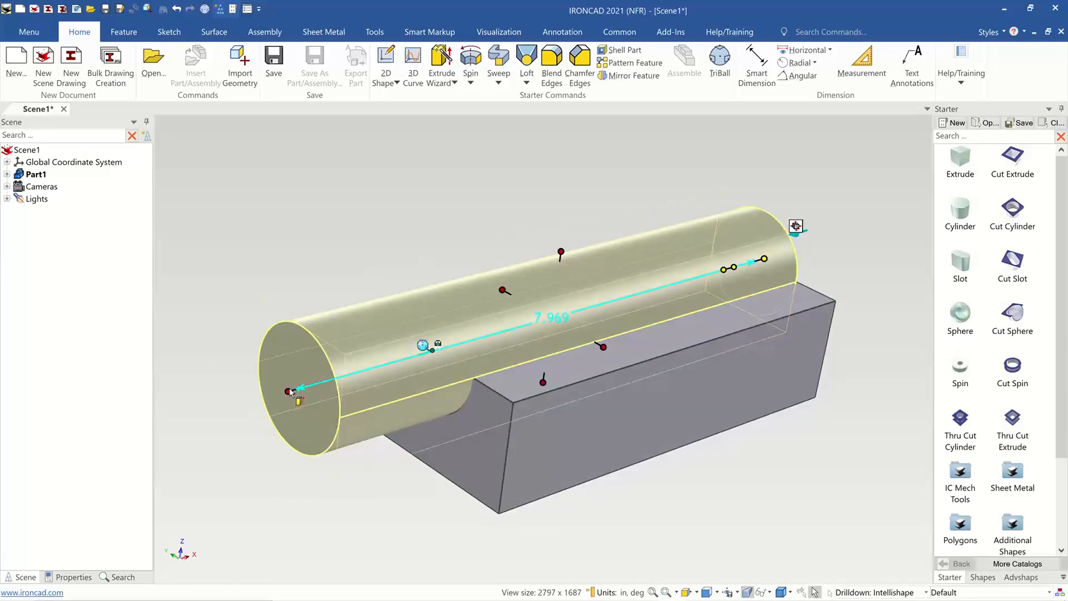
{"action": "left_click_drag", "start_coordinate": [289, 392], "coordinate": [453, 447]}
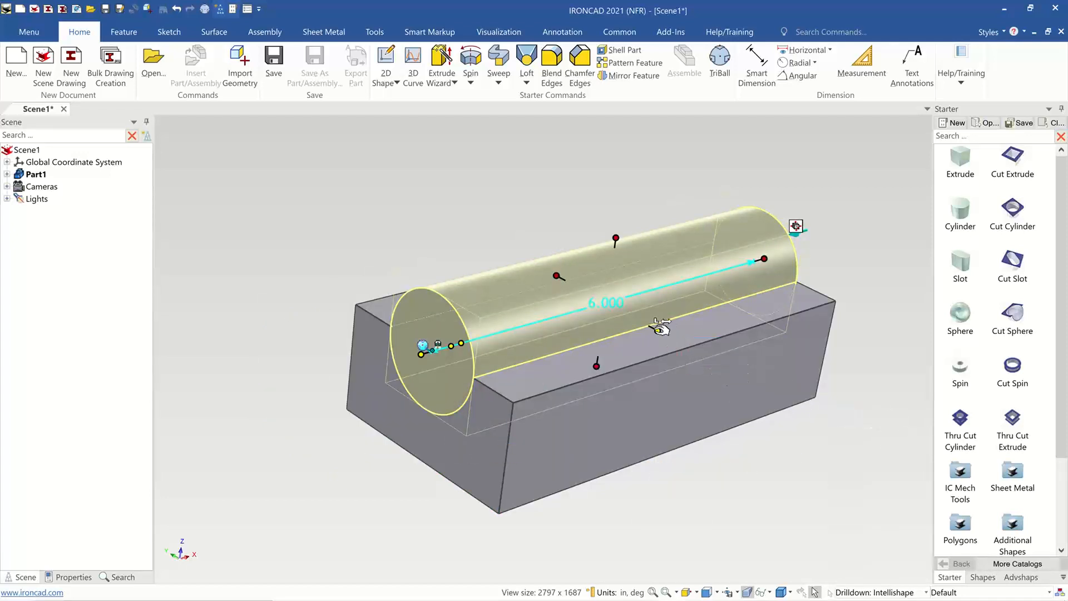
{"action": "left_click_drag", "start_coordinate": [660, 329], "coordinate": [677, 371]}
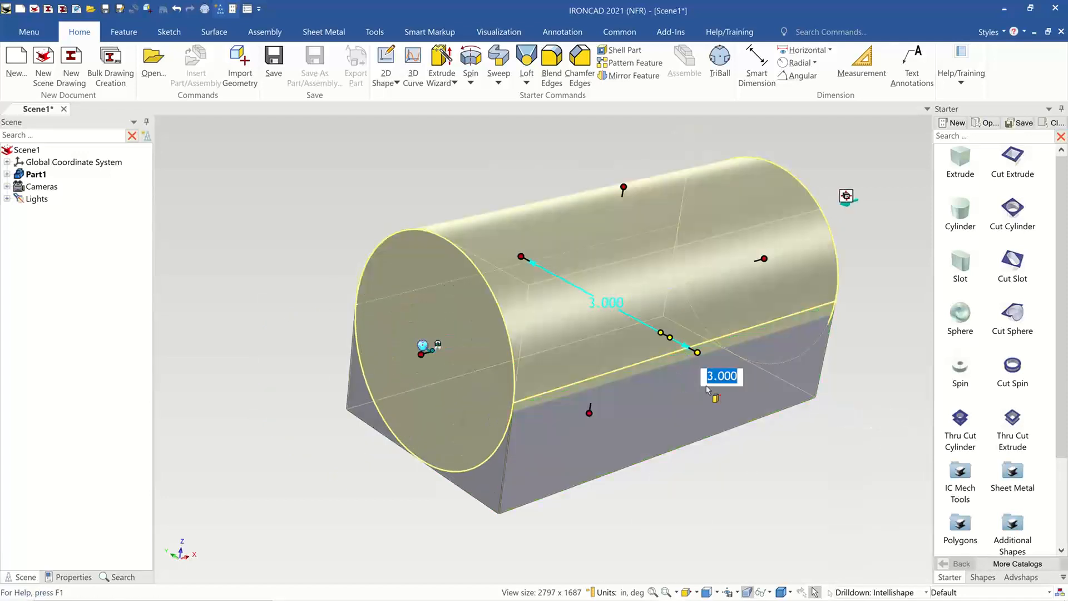
{"action": "left_click", "coordinate": [735, 483]}
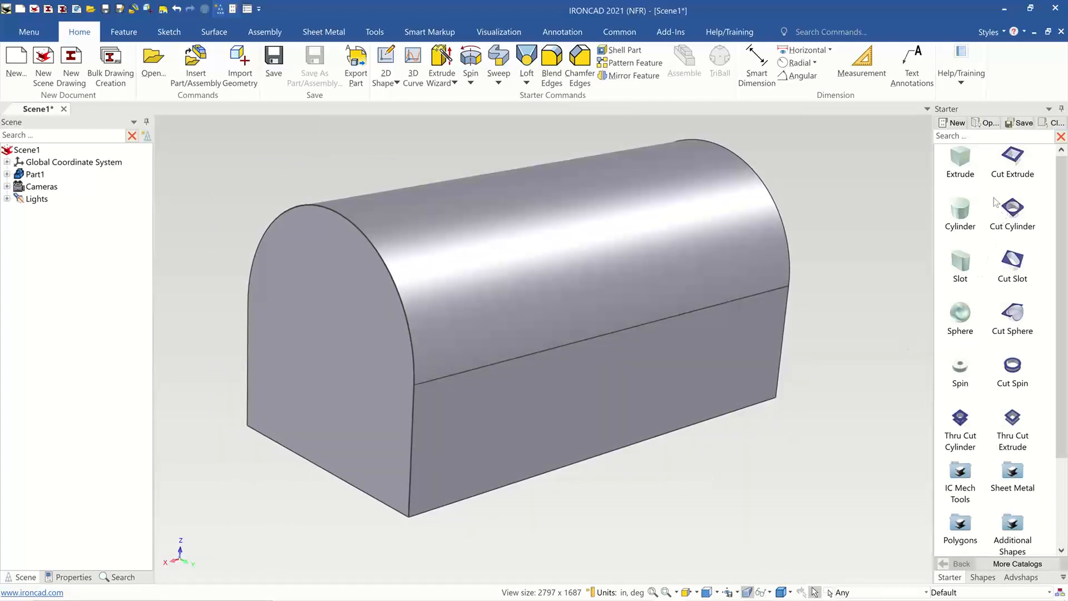
Add a Cut Extrude from the Starter catalog at the middle of the long side's lower edge and extend it 3 in across the block.
{"action": "left_click_drag", "start_coordinate": [1012, 156], "coordinate": [614, 448]}
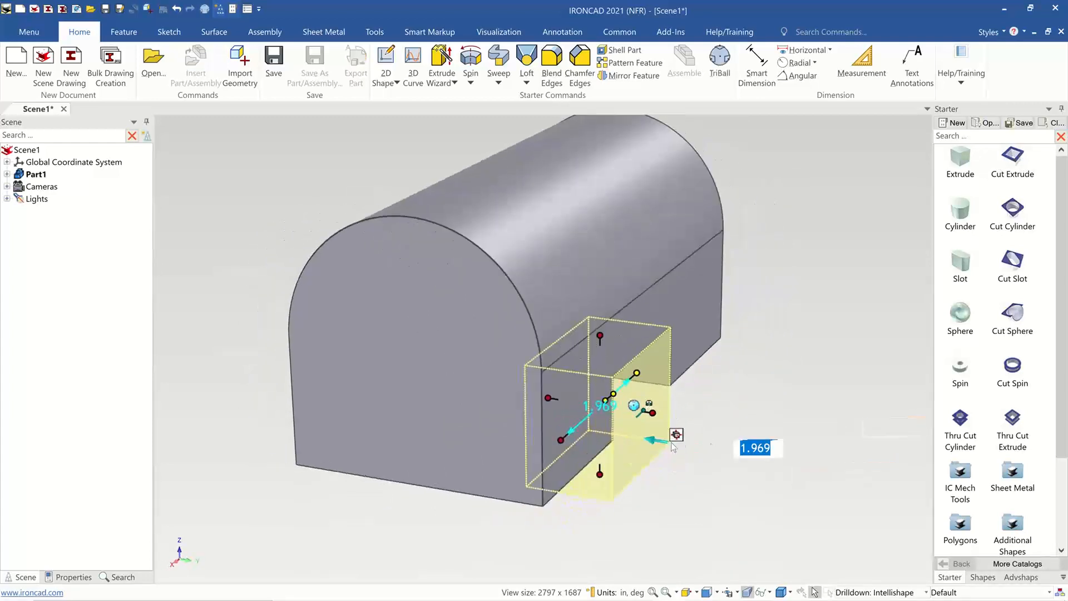
{"action": "left_click_drag", "start_coordinate": [653, 412], "coordinate": [677, 303]}
{"action": "type", "text": "3"}
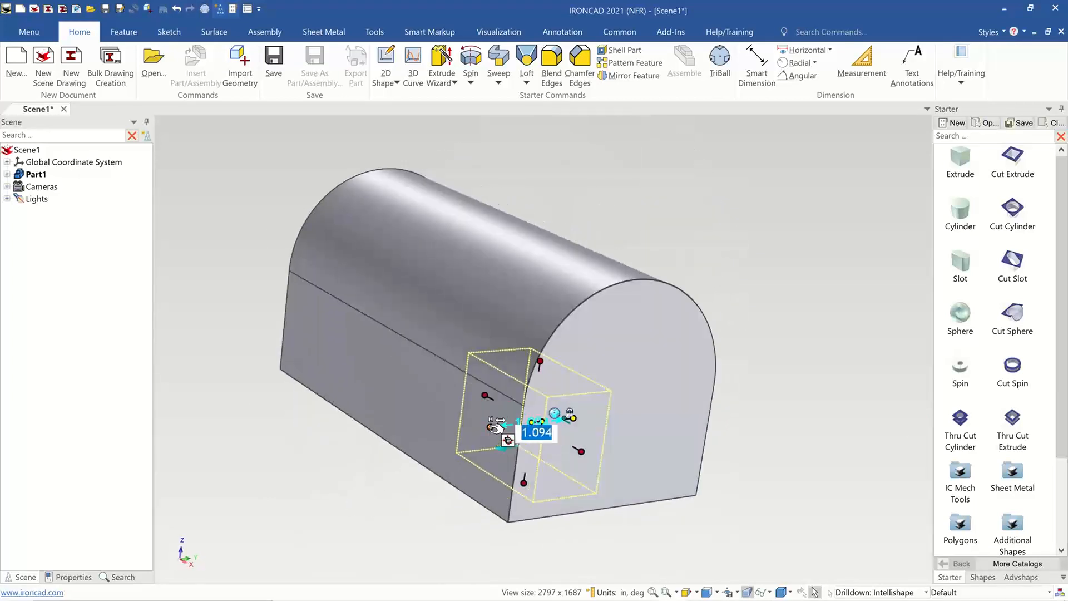
{"action": "key", "text": "Return"}
{"action": "left_click_drag", "start_coordinate": [443, 411], "coordinate": [379, 368], "text": "shift"}
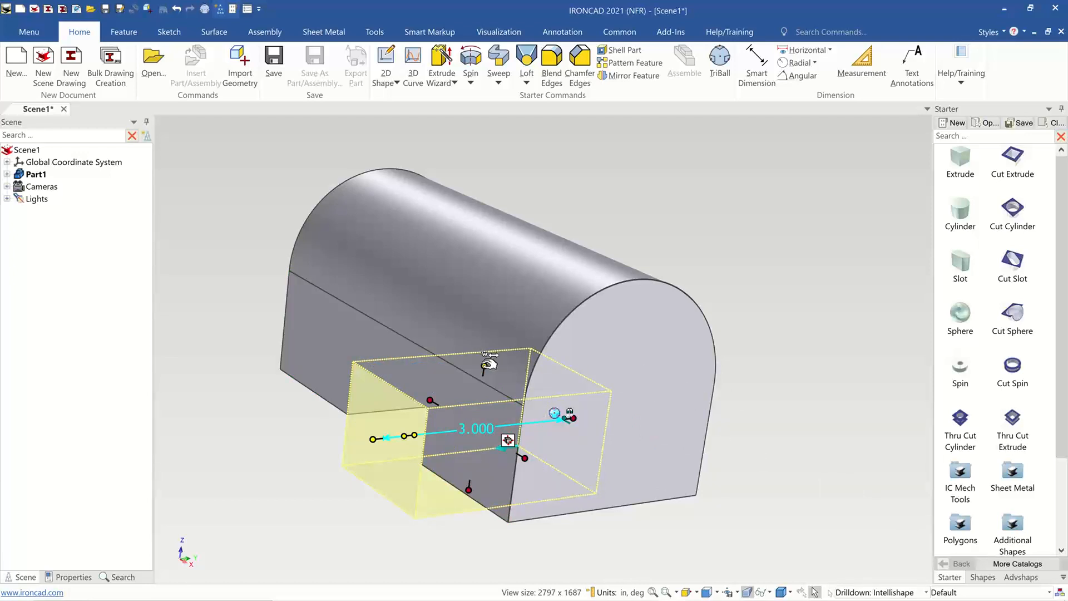
Extend the cut above the rounded top and align its lower end with the block's bottom for a 3 in height.
{"action": "left_click_drag", "start_coordinate": [483, 368], "coordinate": [504, 210]}
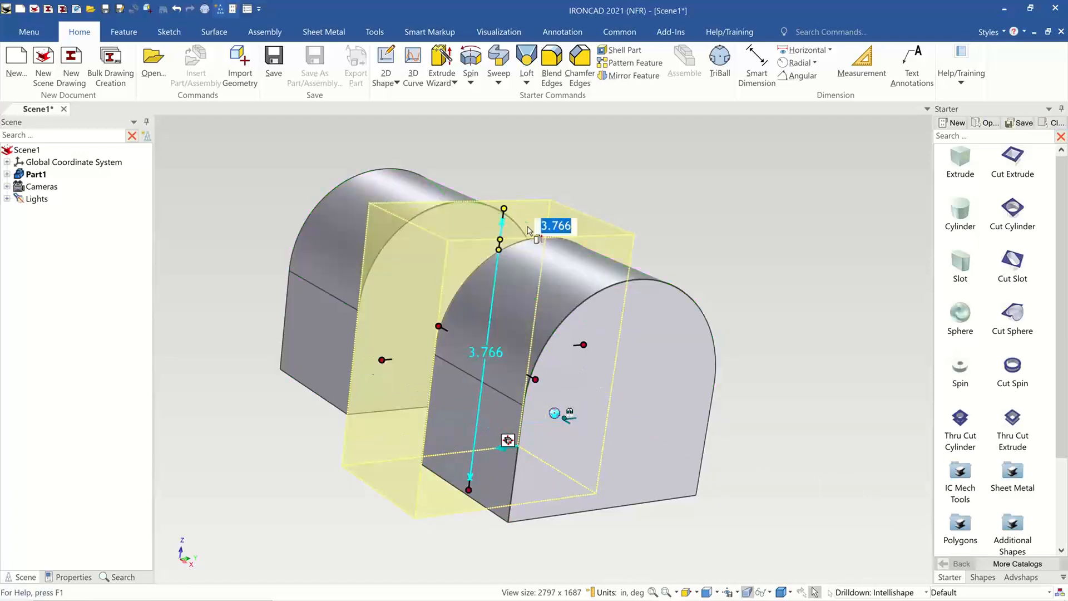
{"action": "type", "text": "3"}
{"action": "key", "text": "Return"}
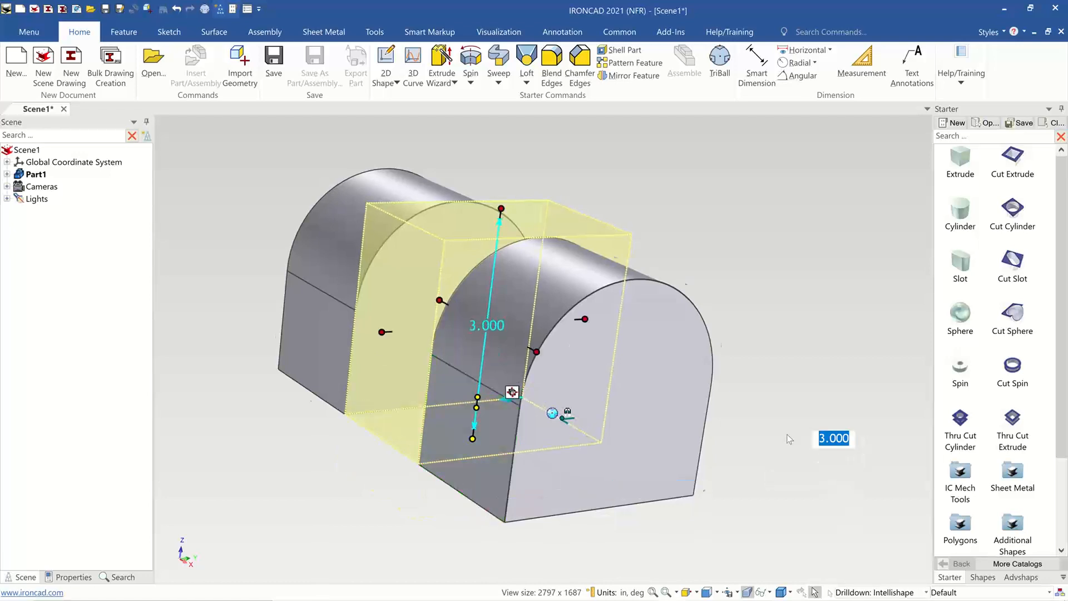
{"action": "middle_click_drag", "start_coordinate": [787, 434], "coordinate": [788, 446]}
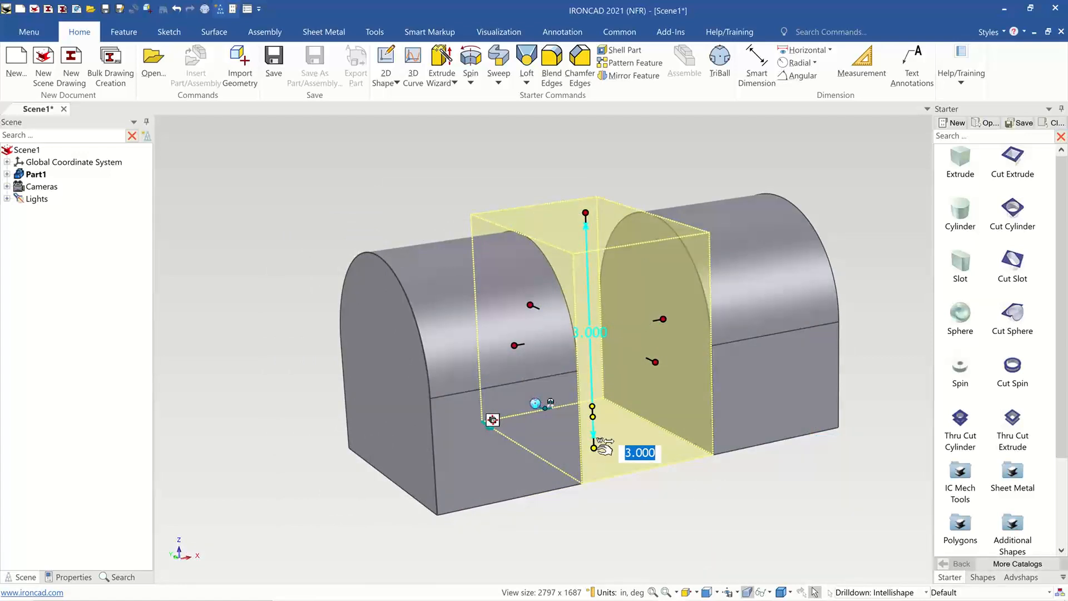
Try a cut height of 1 in and a length of 2.1 in, and return its lower end to the block's bottom edge.
{"action": "left_click", "coordinate": [630, 432]}
{"action": "left_click", "coordinate": [673, 372]}
{"action": "left_click", "coordinate": [673, 372]}
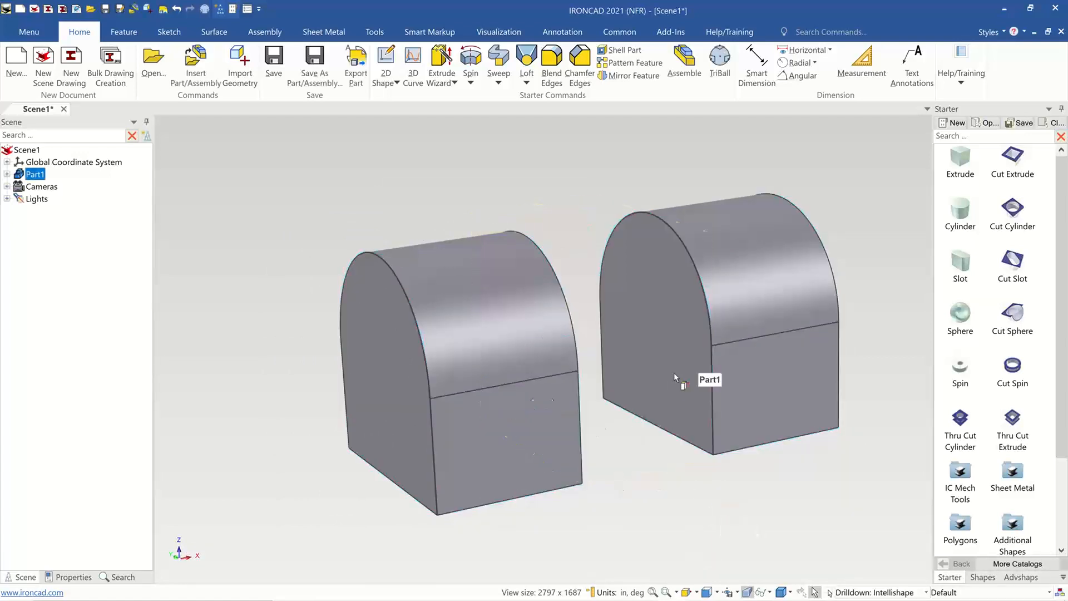
{"action": "left_click_drag", "start_coordinate": [595, 447], "coordinate": [601, 433]}
{"action": "type", "text": "1"}
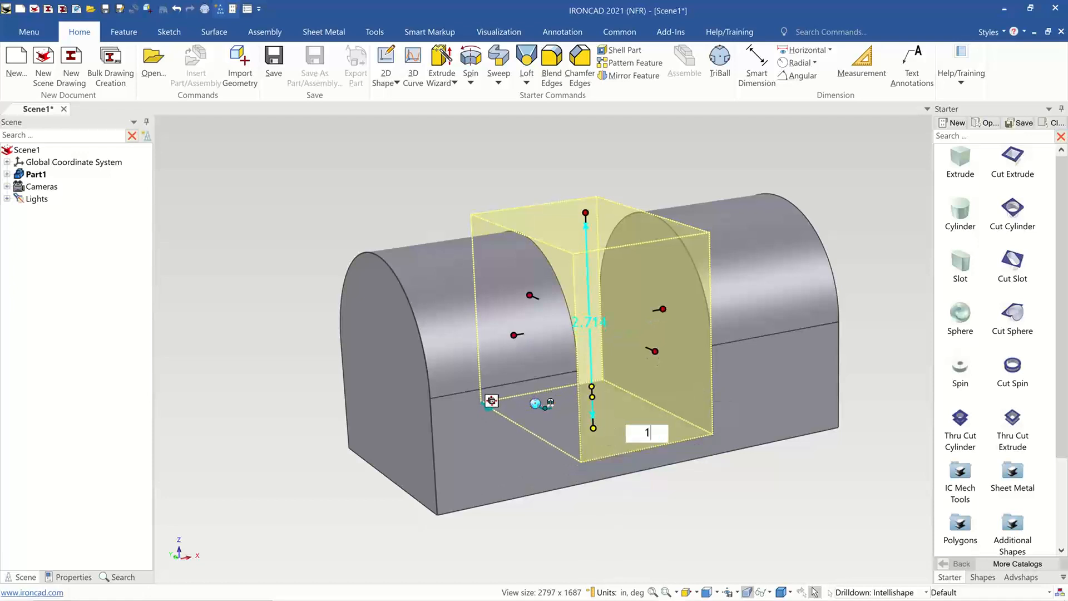
{"action": "key", "text": "Tab"}
{"action": "key", "text": "Tab"}
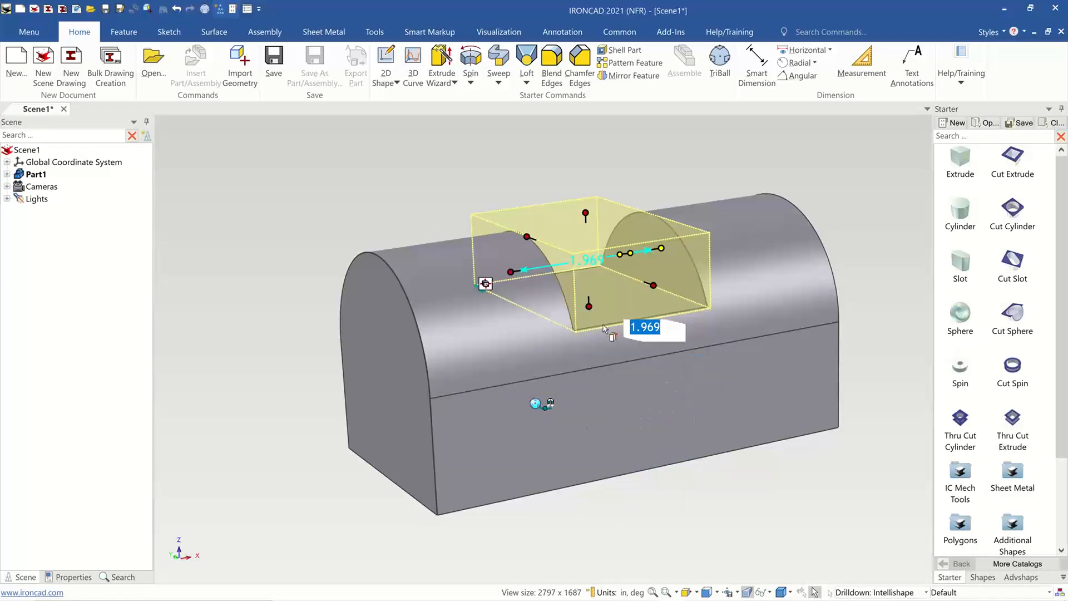
{"action": "type", "text": "2.1"}
{"action": "key", "text": "Return"}
{"action": "left_click_drag", "start_coordinate": [591, 384], "coordinate": [583, 483]}
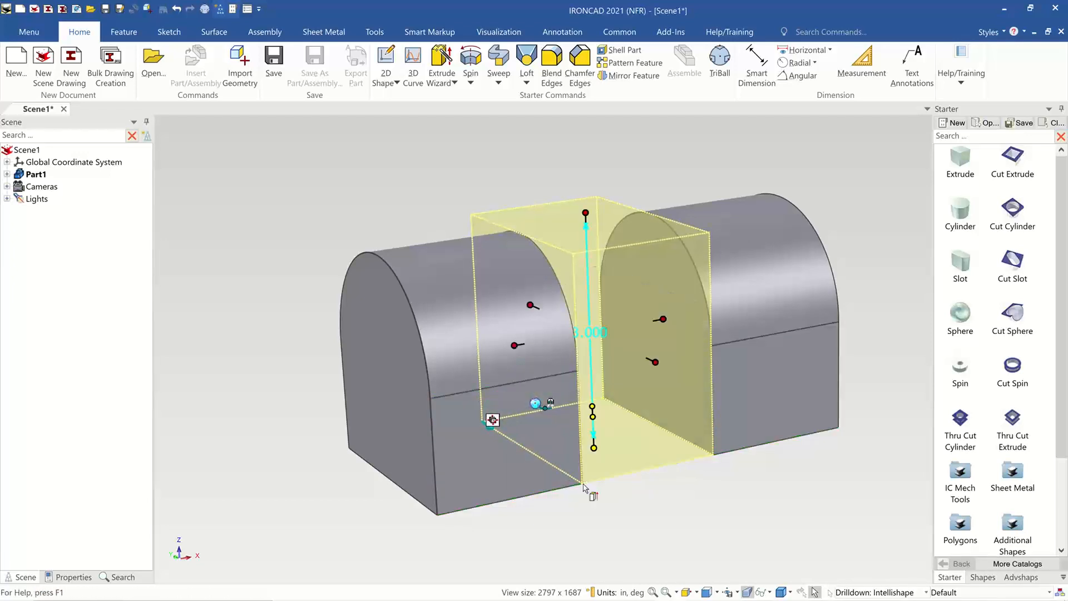
Reselect the cut shape and set its height to 2 in by moving its lower end.
{"action": "middle_click_drag", "start_coordinate": [696, 502], "coordinate": [605, 525]}
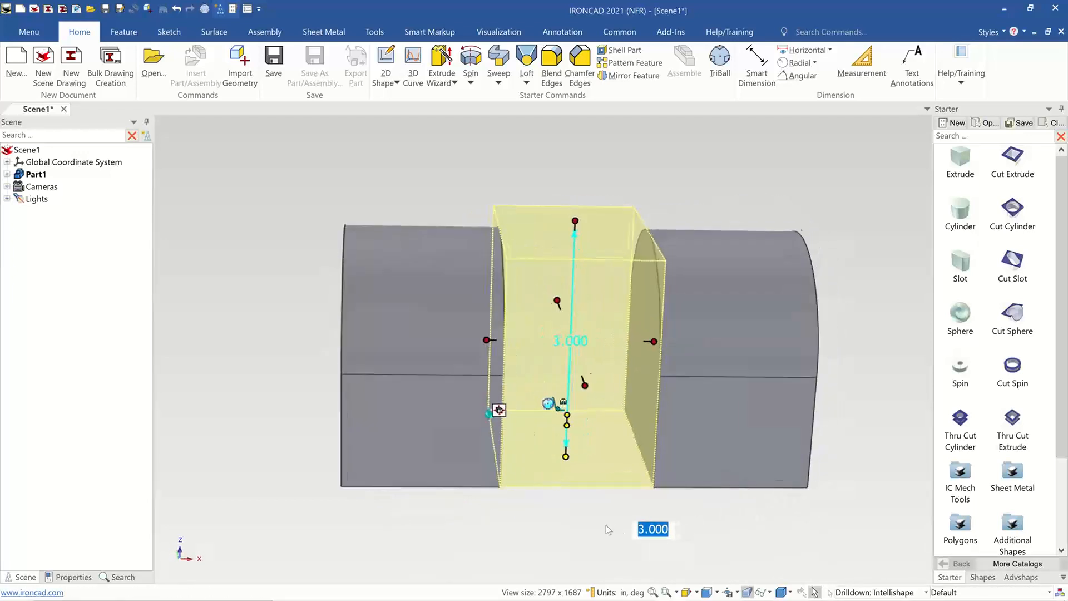
{"action": "left_click", "coordinate": [605, 524]}
{"action": "middle_click_drag", "start_coordinate": [573, 452], "coordinate": [492, 434]}
{"action": "left_click", "coordinate": [467, 361]}
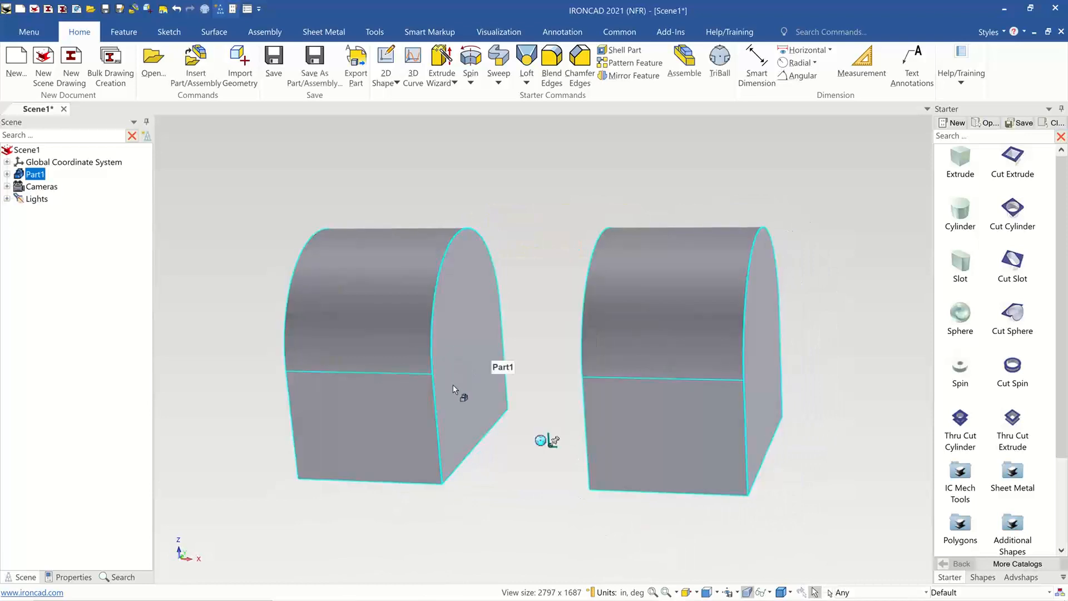
{"action": "left_click", "coordinate": [454, 386]}
{"action": "middle_click_drag", "start_coordinate": [531, 500], "coordinate": [553, 474]}
{"action": "middle_click_drag", "start_coordinate": [556, 462], "coordinate": [553, 460]}
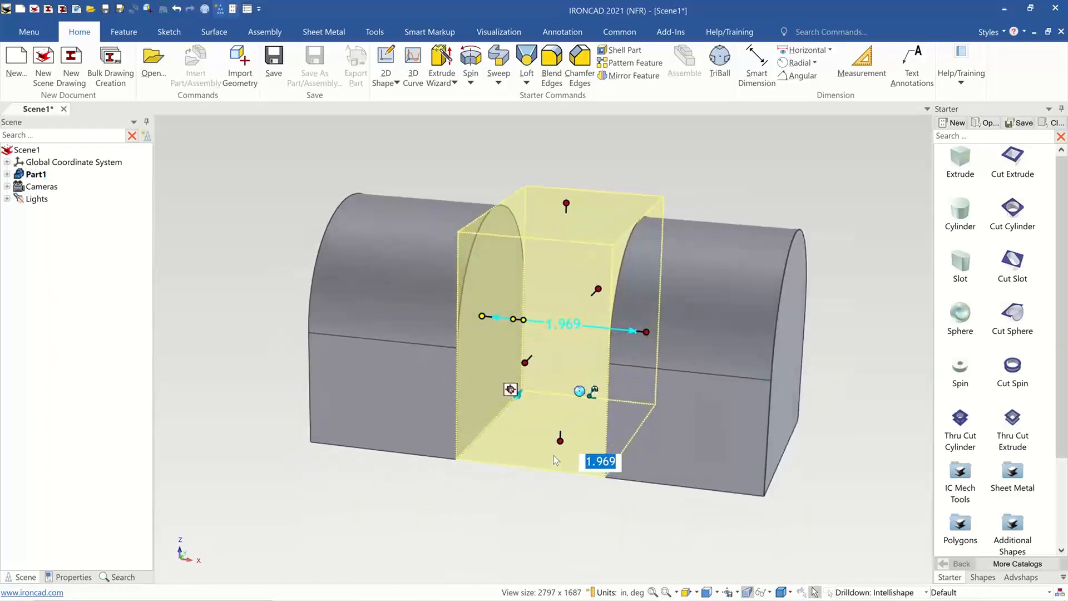
{"action": "left_click_drag", "start_coordinate": [562, 438], "coordinate": [563, 423]}
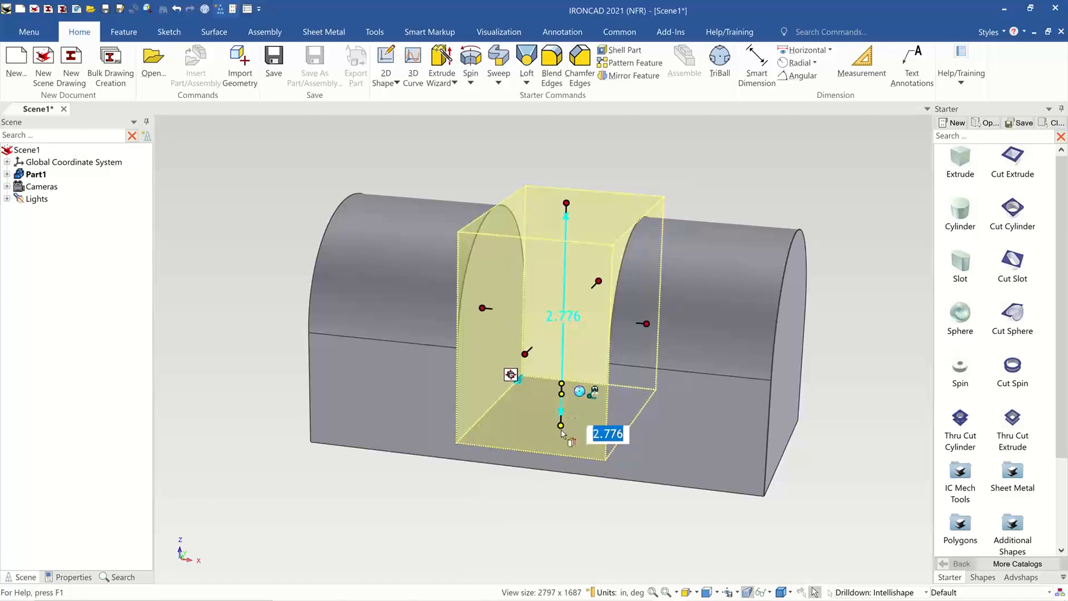
{"action": "type", "text": "2"}
{"action": "key", "text": "Tab"}
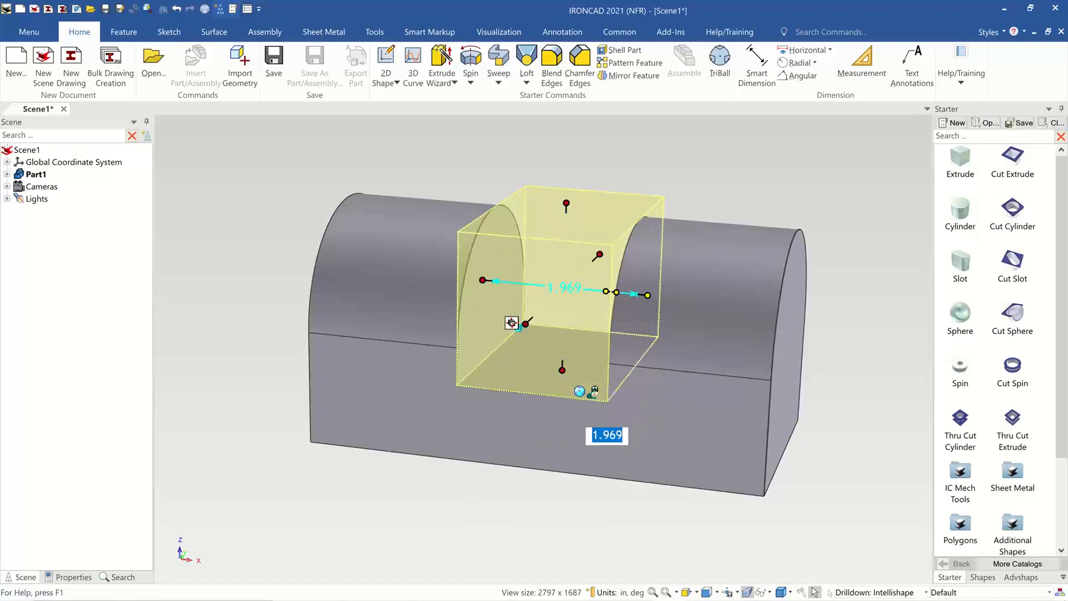
Set the cut's length to 4 in symmetrically along the block, and deselect it.
{"action": "middle_click_drag", "start_coordinate": [566, 533], "coordinate": [658, 534]}
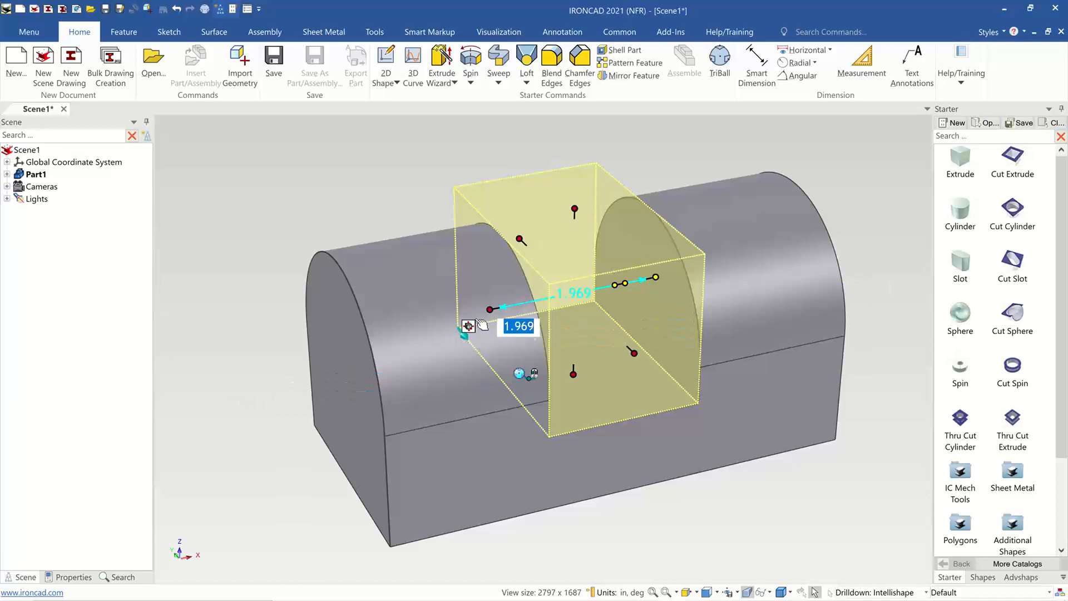
{"action": "left_click_drag", "start_coordinate": [494, 308], "coordinate": [454, 316]}
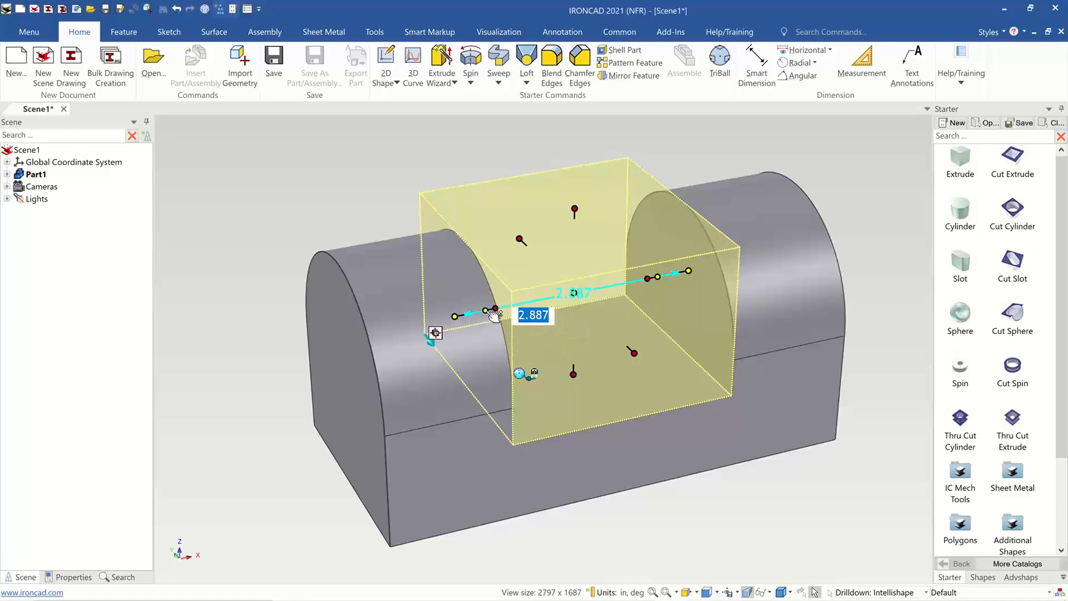
{"action": "type", "text": "4"}
{"action": "key", "text": "Return"}
{"action": "middle_click_drag", "start_coordinate": [548, 378], "coordinate": [719, 458]}
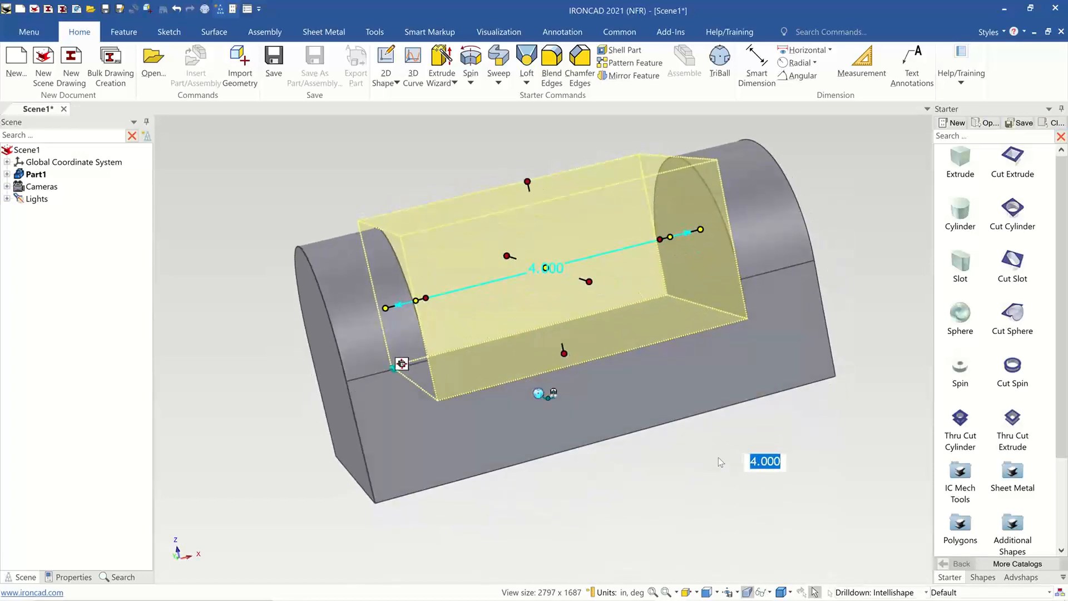
{"action": "left_click", "coordinate": [718, 458]}
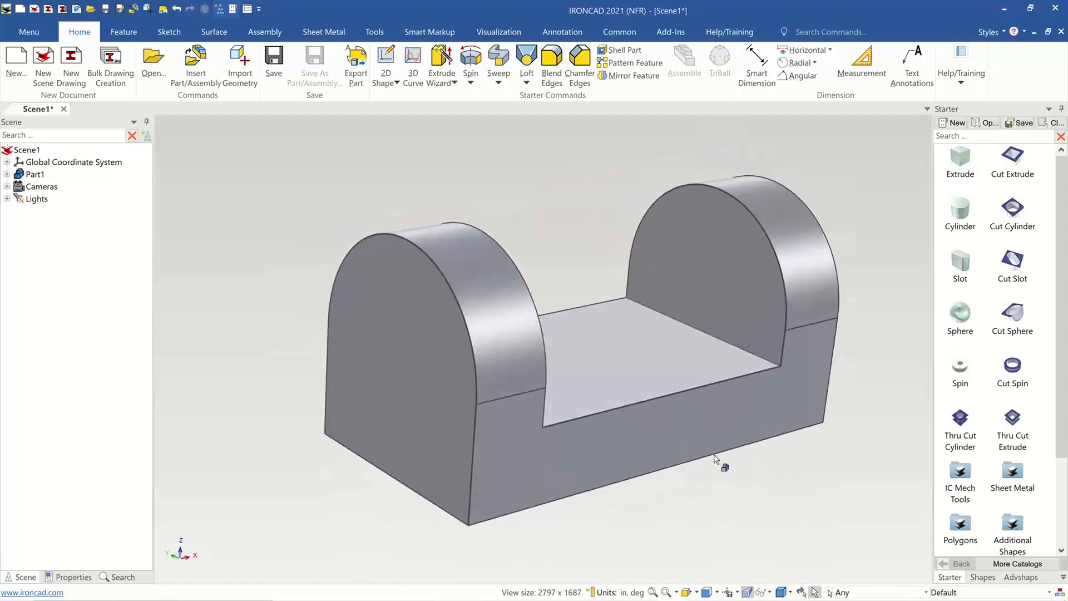
Add a Part of Cylinder from the Advshaps catalog at the middle of the cut's floor.
{"action": "middle_click_drag", "start_coordinate": [714, 455], "coordinate": [418, 388]}
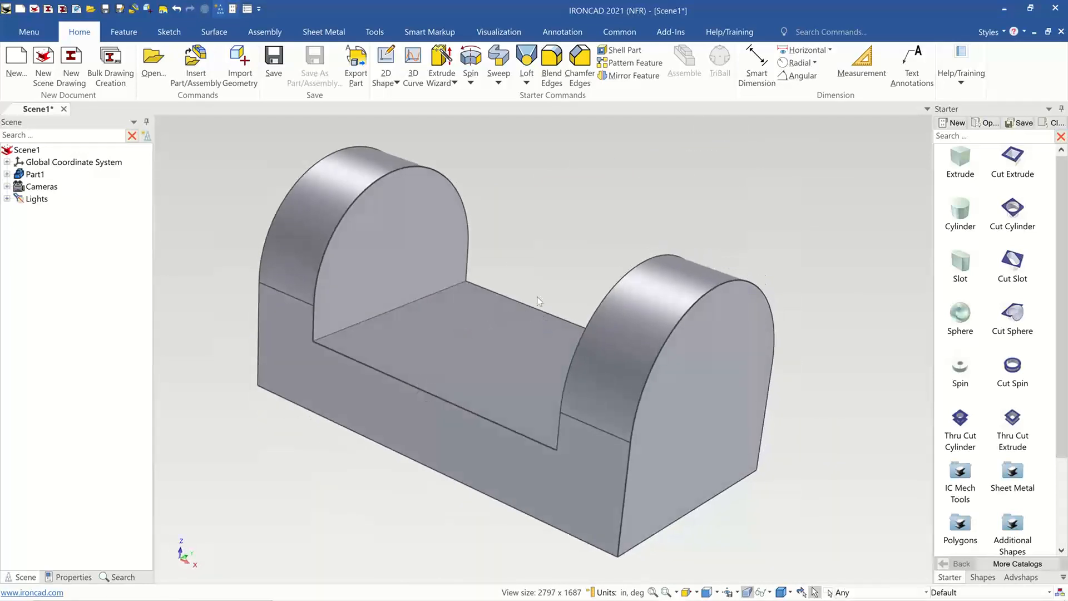
{"action": "middle_click_drag", "start_coordinate": [389, 366], "coordinate": [580, 268]}
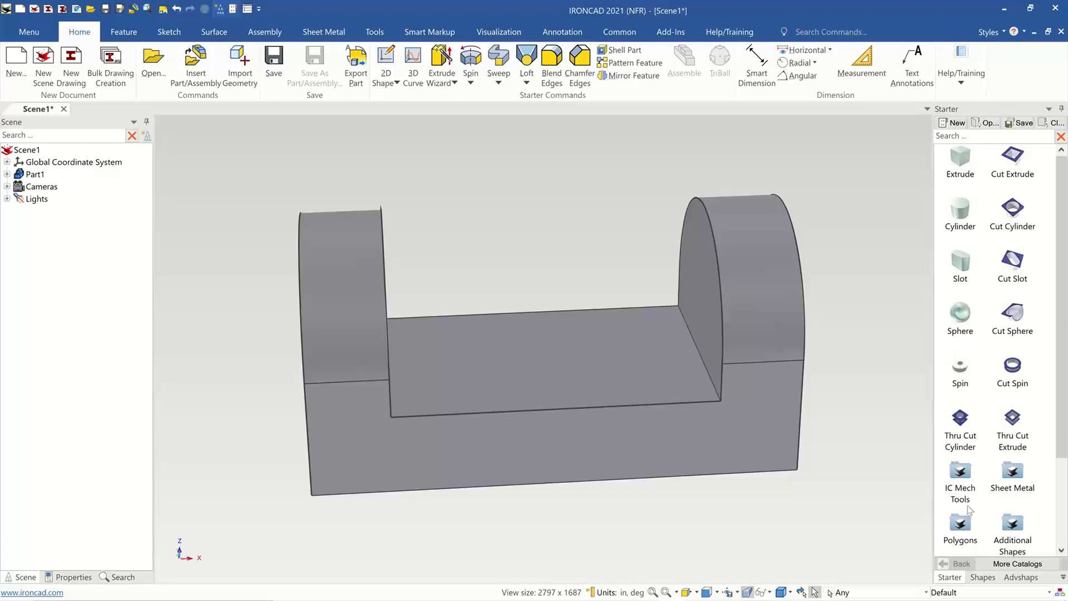
{"action": "left_click", "coordinate": [1020, 577]}
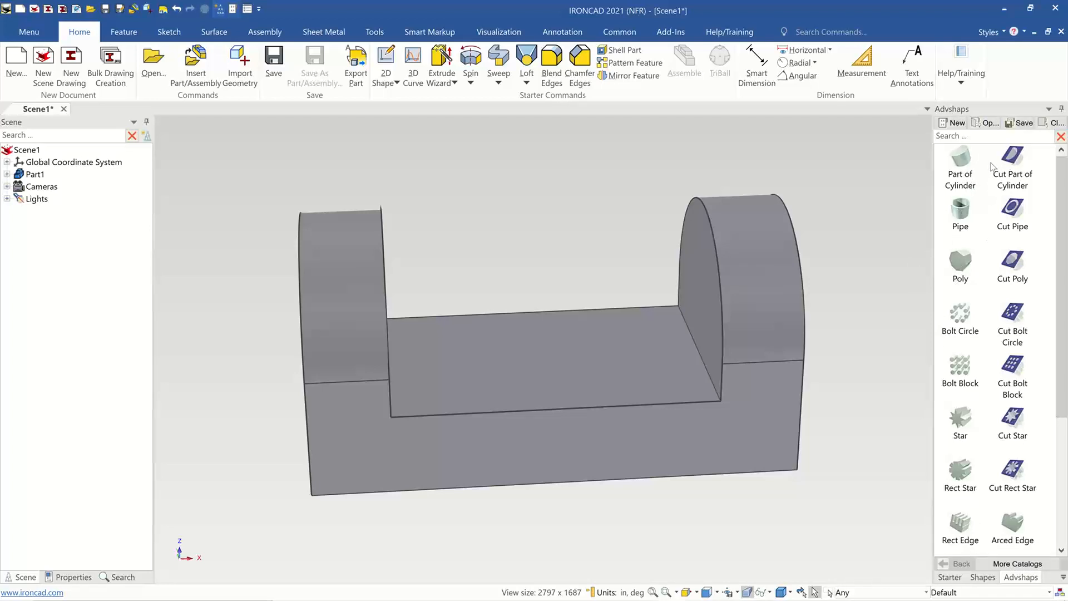
{"action": "left_click_drag", "start_coordinate": [961, 165], "coordinate": [545, 357]}
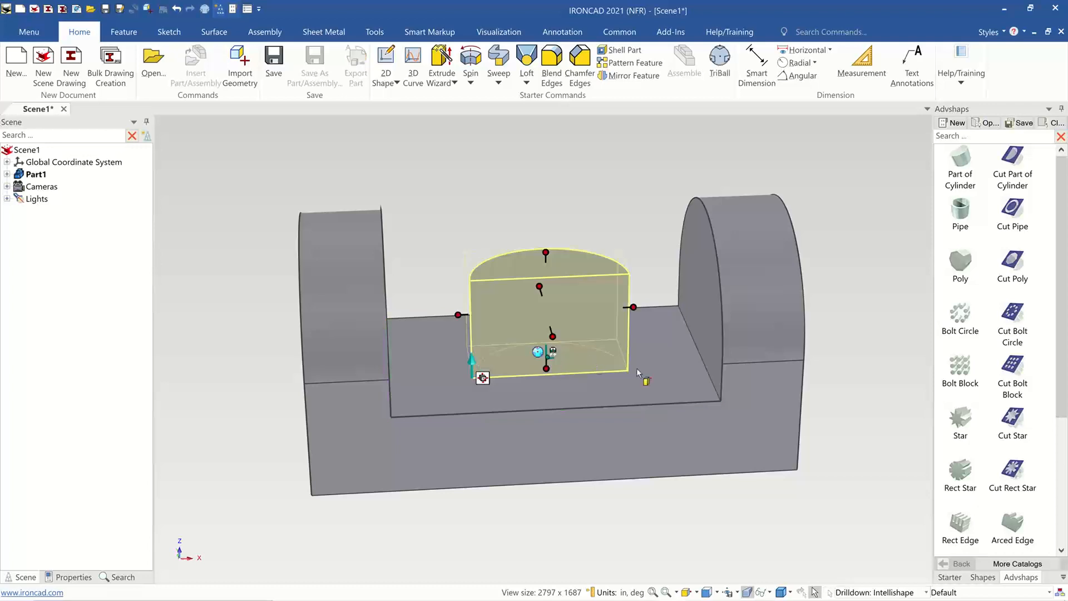
{"action": "middle_click_drag", "start_coordinate": [725, 366], "coordinate": [551, 256]}
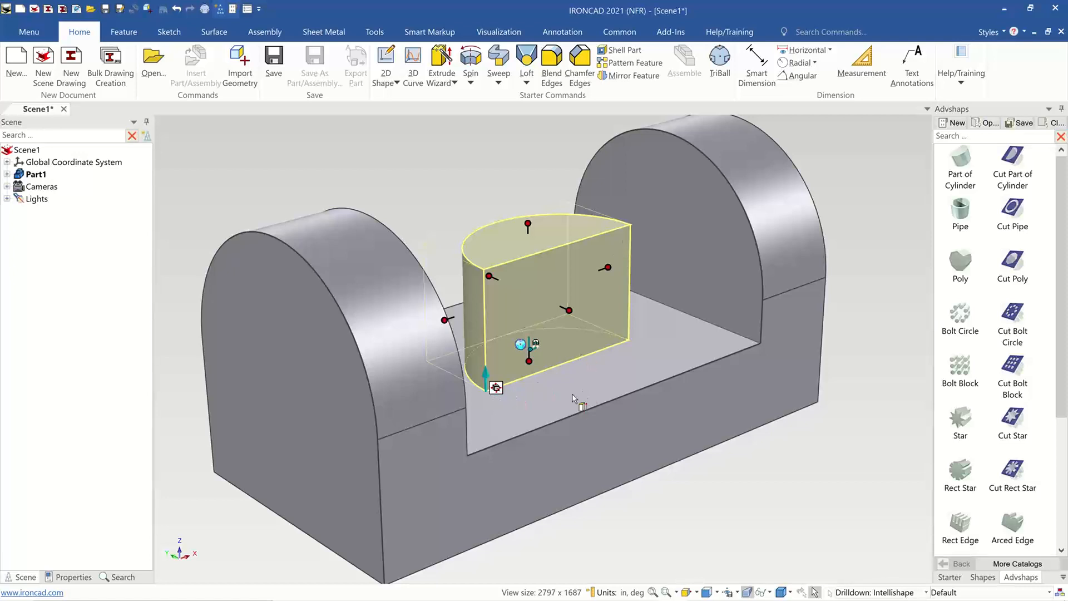
{"action": "scroll", "coordinate": [486, 384], "scroll_direction": "up", "scroll_amount": 5}
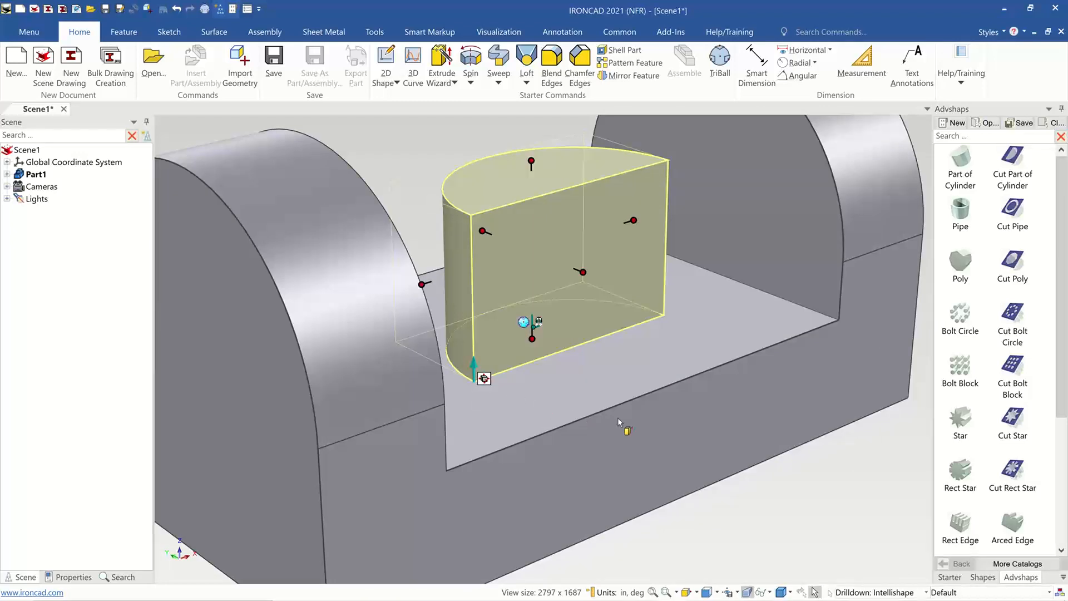
Move the partial cylinder's anchor to the centre of its flat face.
{"action": "middle_click_drag", "start_coordinate": [618, 417], "coordinate": [637, 166]}
{"action": "left_click", "coordinate": [374, 32]}
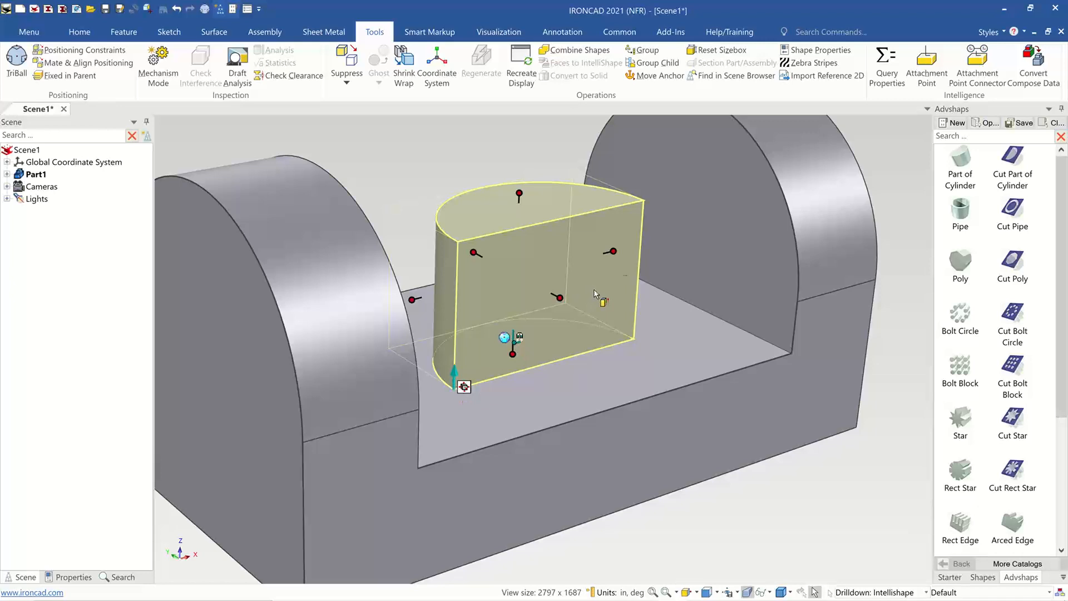
{"action": "left_click", "coordinate": [652, 76]}
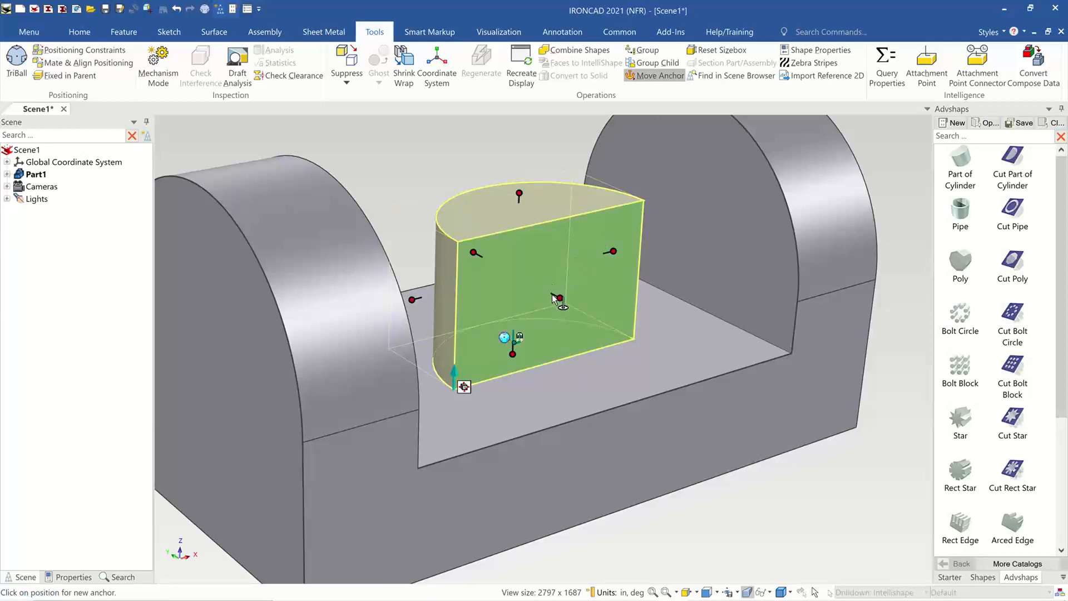
{"action": "left_click", "coordinate": [551, 294]}
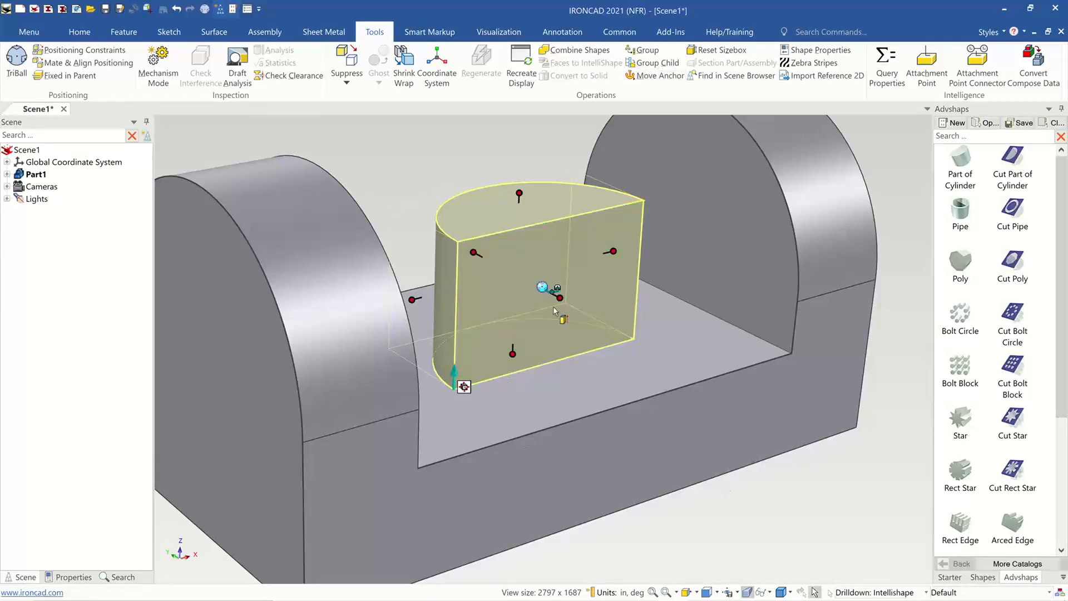
Open the IronCADUSA catalog, widen the catalog pane and go to the end of its items.
{"action": "middle_click_drag", "start_coordinate": [585, 283], "coordinate": [550, 360]}
{"action": "scroll", "coordinate": [549, 360], "scroll_direction": "down", "scroll_amount": 3}
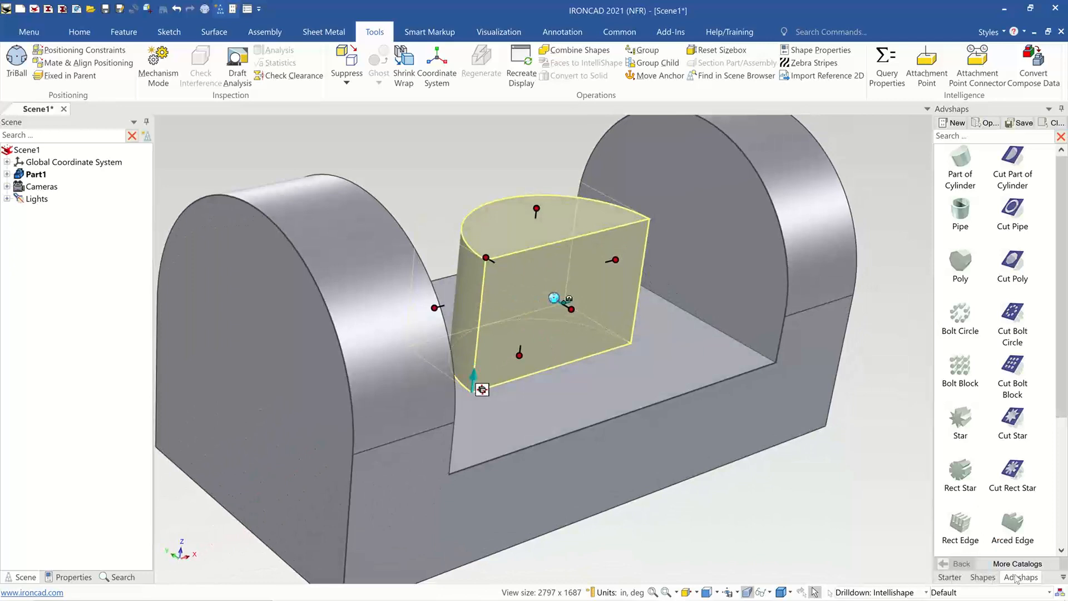
{"action": "left_click", "coordinate": [1029, 564]}
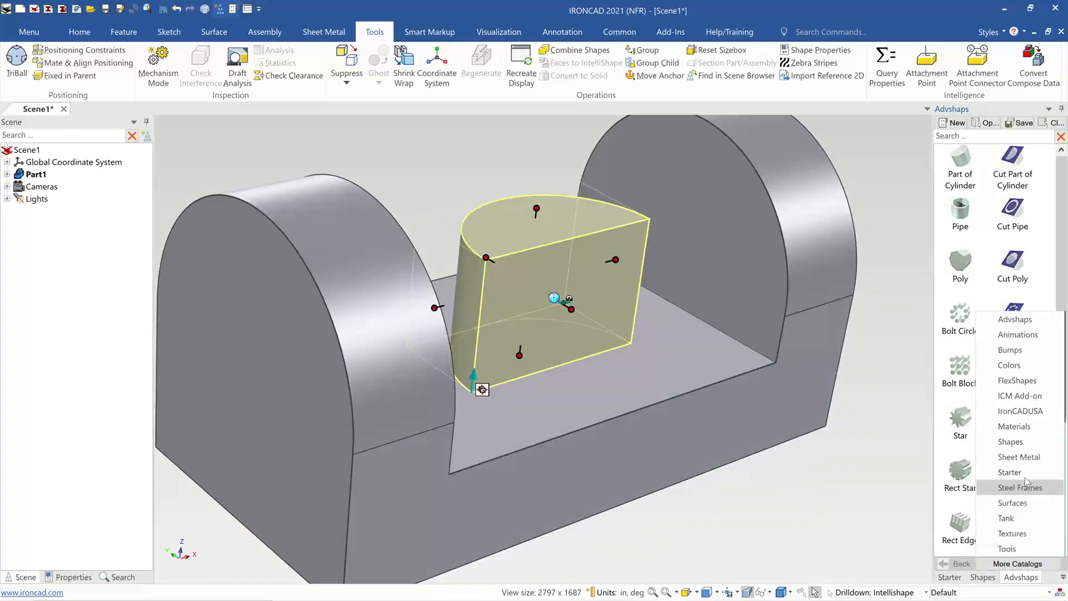
{"action": "left_click", "coordinate": [1011, 414]}
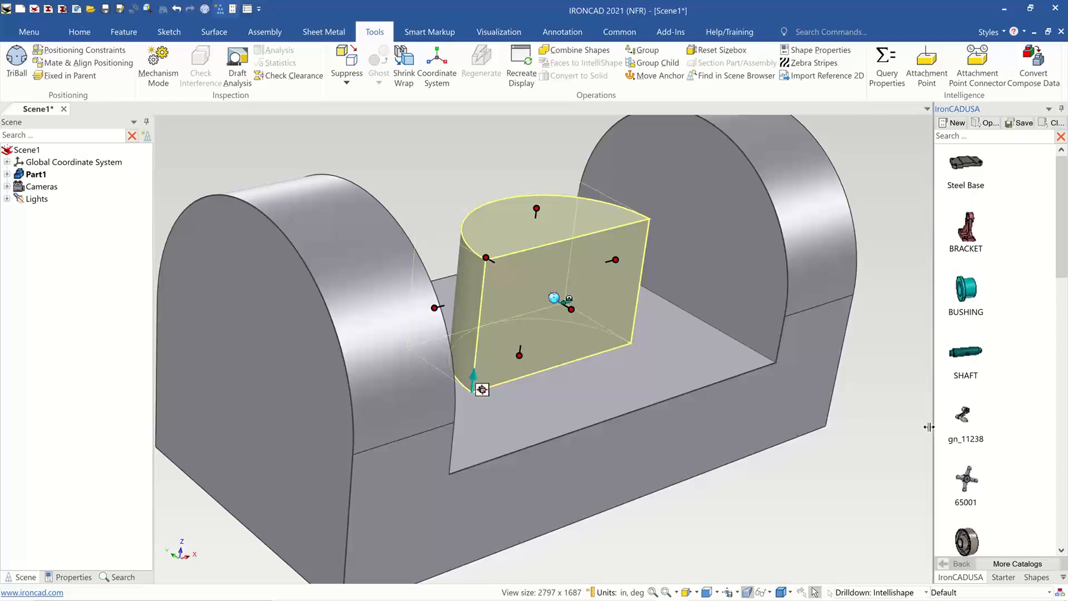
{"action": "left_click_drag", "start_coordinate": [933, 423], "coordinate": [905, 443]}
{"action": "scroll", "coordinate": [989, 456], "scroll_direction": "down", "scroll_amount": 5}
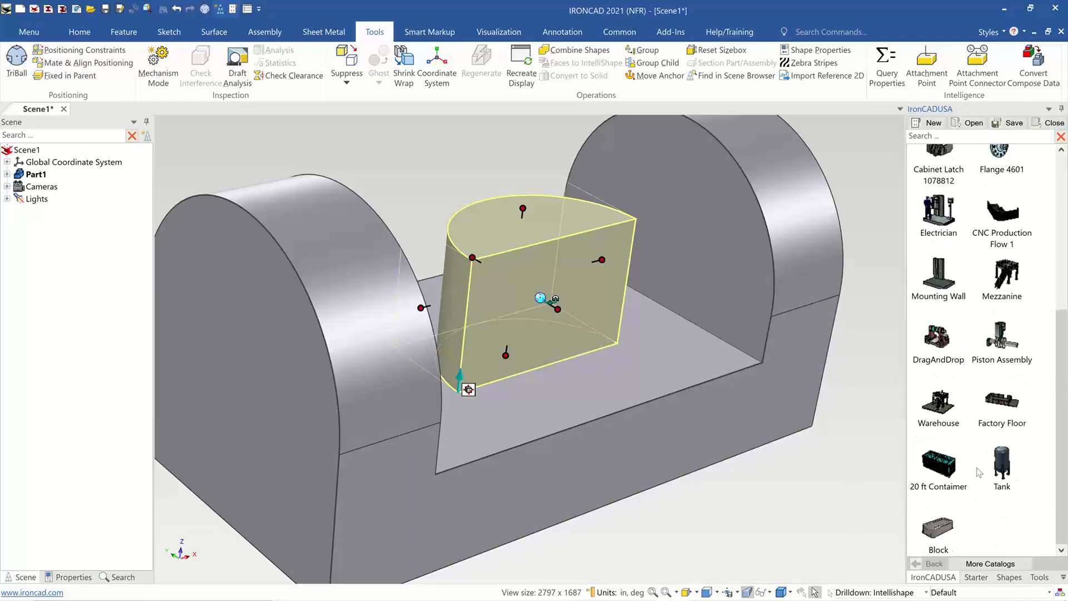
Store the re-anchored partial cylinder as a new item in the IronCADUSA catalog, and delete the shape from the part.
{"action": "middle_click_drag", "start_coordinate": [581, 276], "coordinate": [529, 271]}
{"action": "left_click_drag", "start_coordinate": [534, 284], "coordinate": [958, 476]}
{"action": "left_click_drag", "start_coordinate": [1010, 527], "coordinate": [1008, 527]}
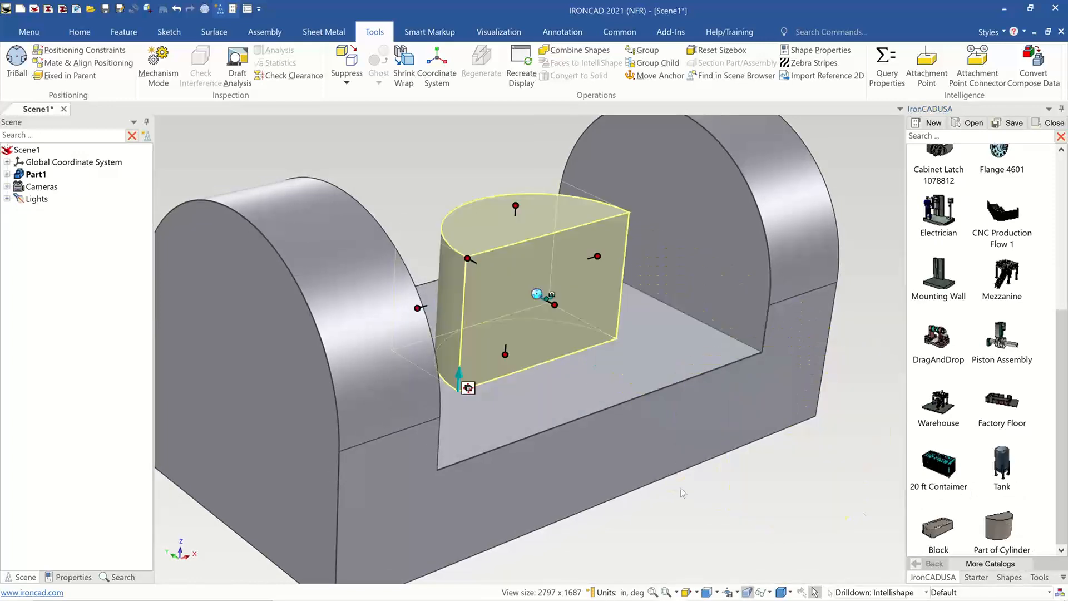
{"action": "middle_click_drag", "start_coordinate": [608, 449], "coordinate": [614, 449]}
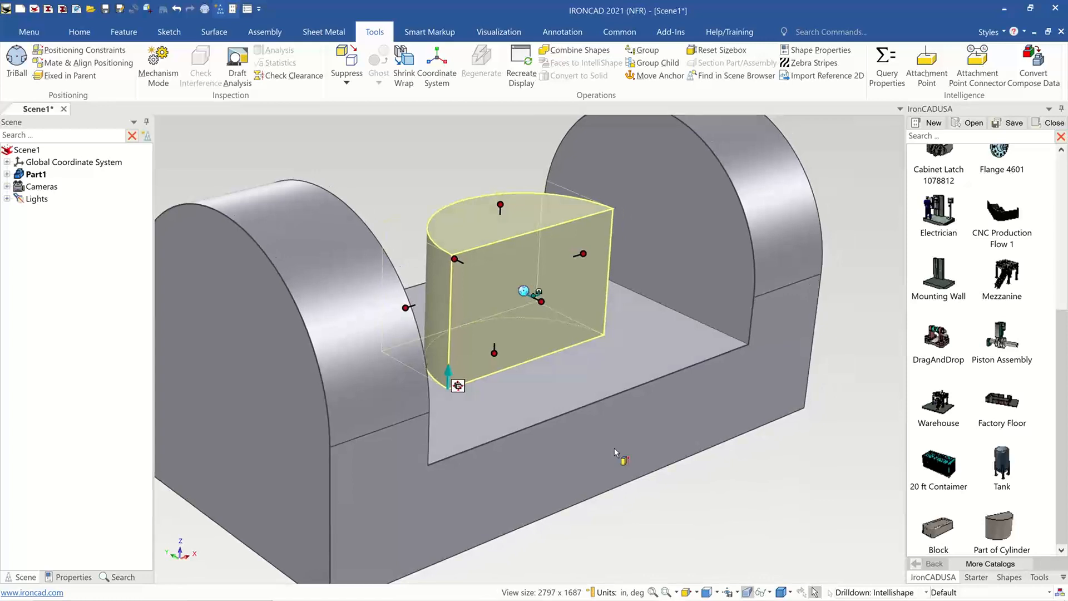
{"action": "key", "text": "Delete"}
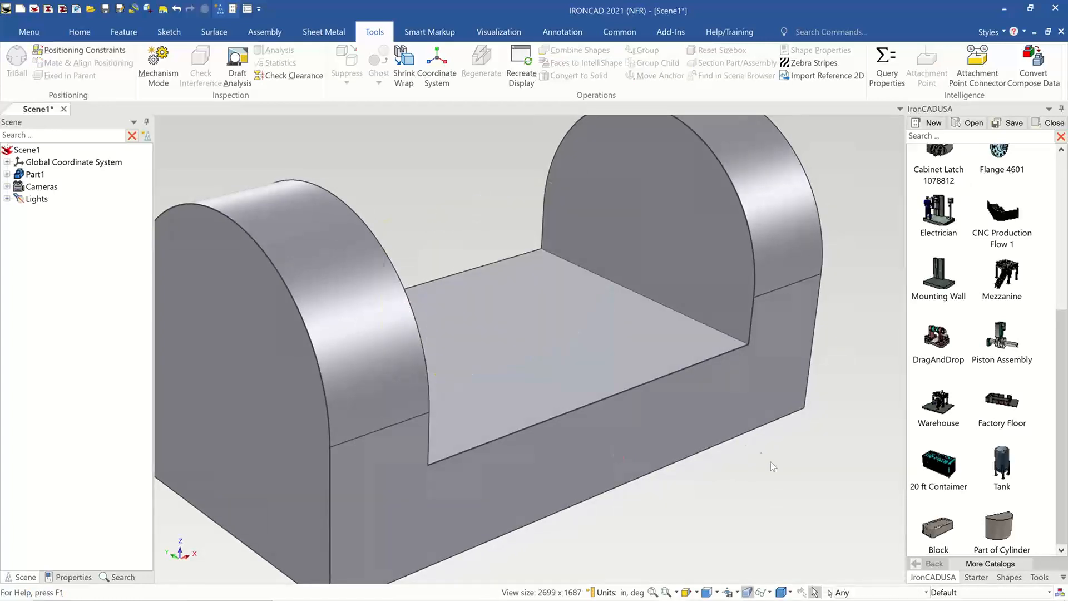
Add the stored Part of Cylinder from the IronCADUSA catalog at the middle of the cut's floor.
{"action": "middle_click_drag", "start_coordinate": [801, 449], "coordinate": [824, 451]}
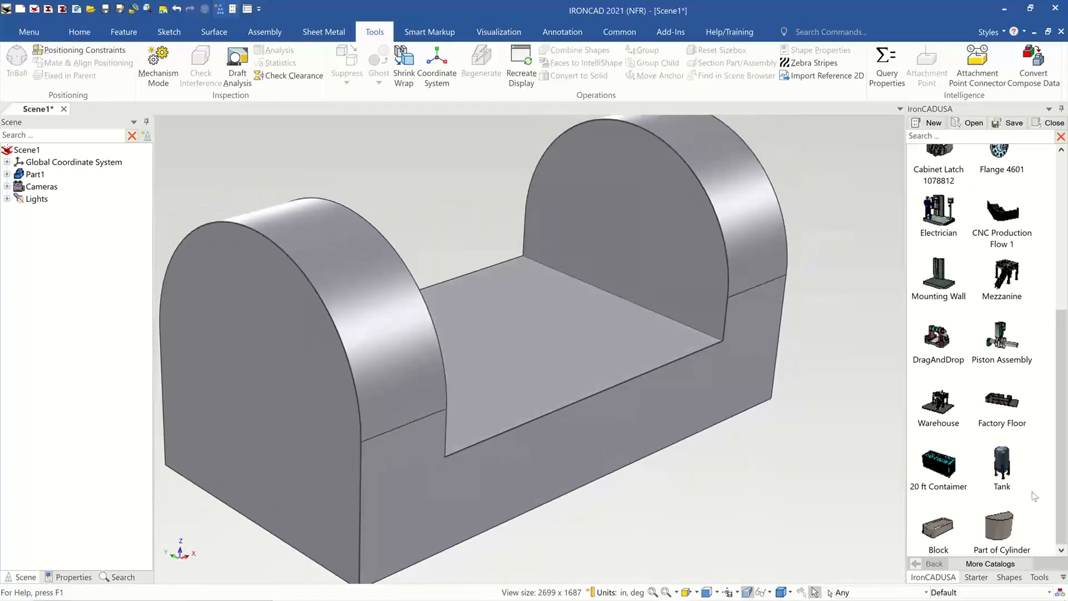
{"action": "scroll", "coordinate": [1016, 499], "scroll_direction": "up", "scroll_amount": 3}
{"action": "scroll", "coordinate": [1000, 495], "scroll_direction": "down", "scroll_amount": 3}
{"action": "middle_click_drag", "start_coordinate": [751, 489], "coordinate": [834, 452]}
{"action": "left_click_drag", "start_coordinate": [1005, 528], "coordinate": [495, 335]}
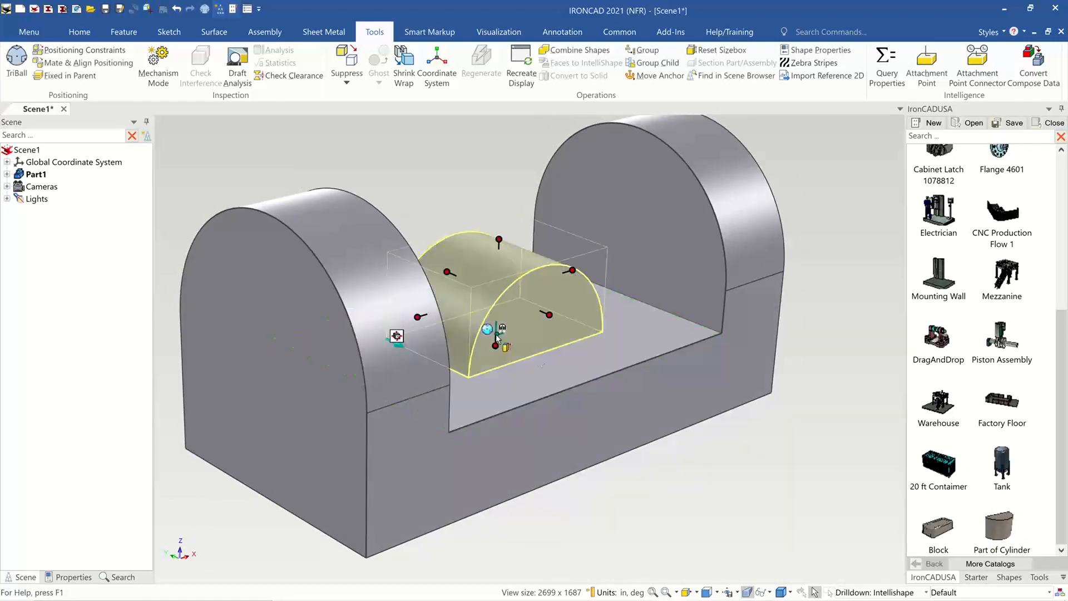
Try placing further copies of the stored partial cylinder on the part's two outer end faces, and undo both placements.
{"action": "middle_click_drag", "start_coordinate": [785, 439], "coordinate": [805, 299]}
{"action": "left_click", "coordinate": [817, 288]}
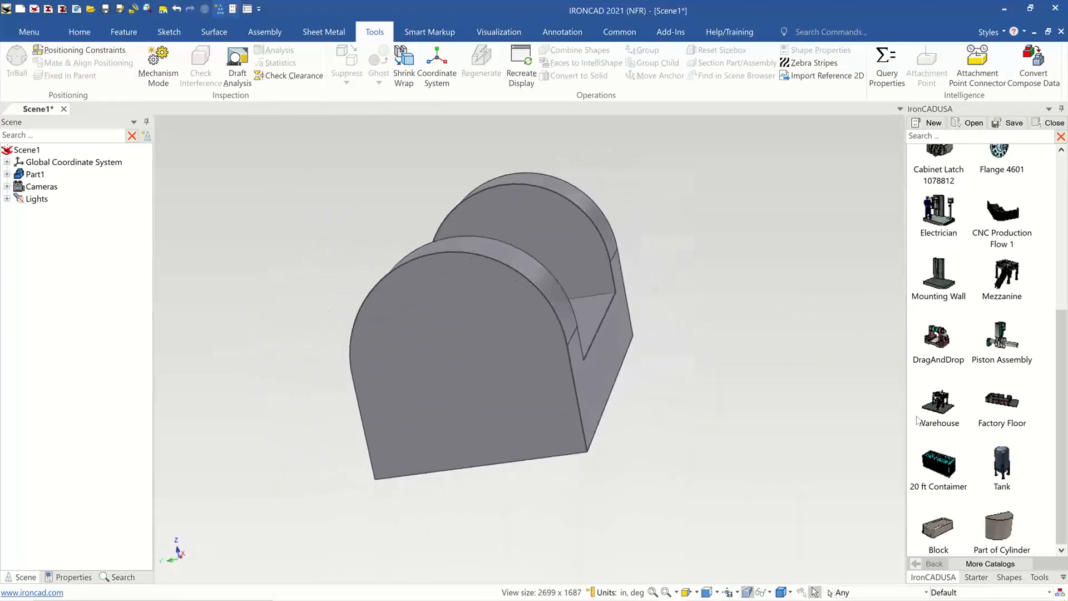
{"action": "left_click_drag", "start_coordinate": [1012, 532], "coordinate": [639, 339]}
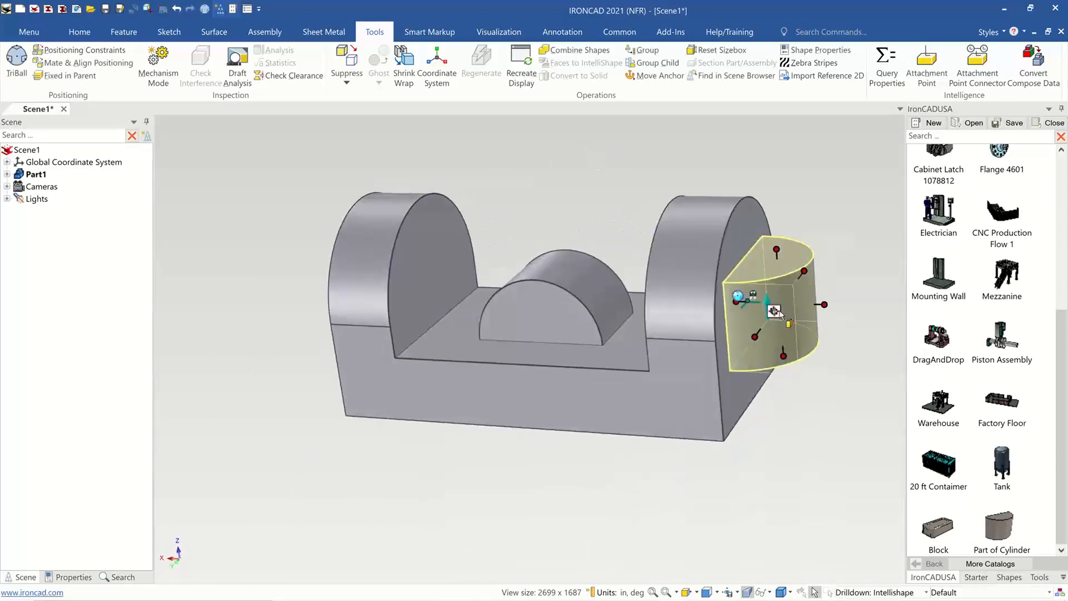
{"action": "left_click_drag", "start_coordinate": [1008, 525], "coordinate": [456, 329]}
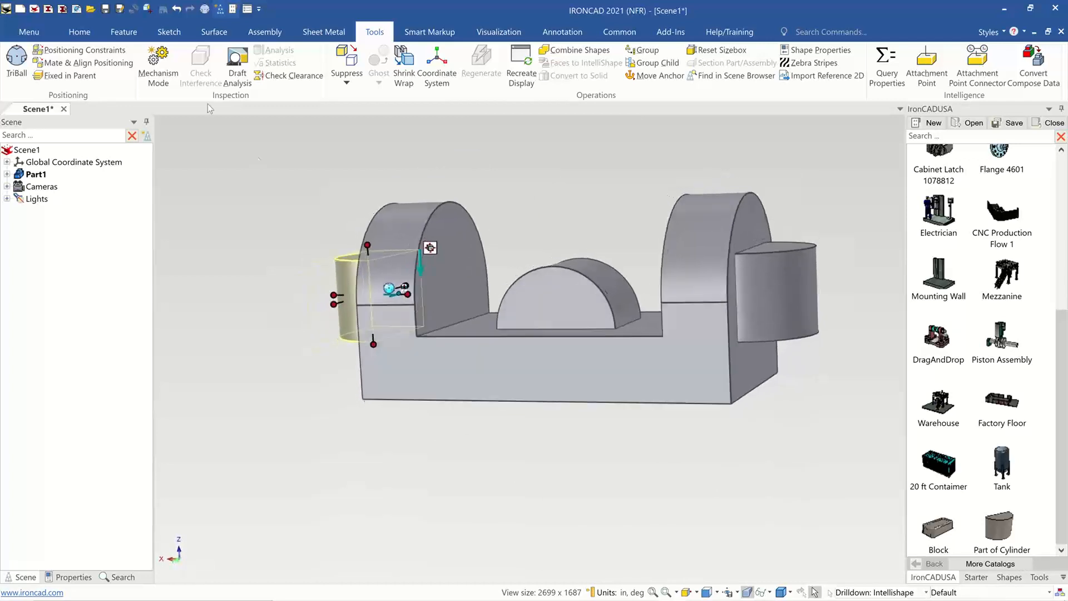
{"action": "left_click", "coordinate": [176, 9]}
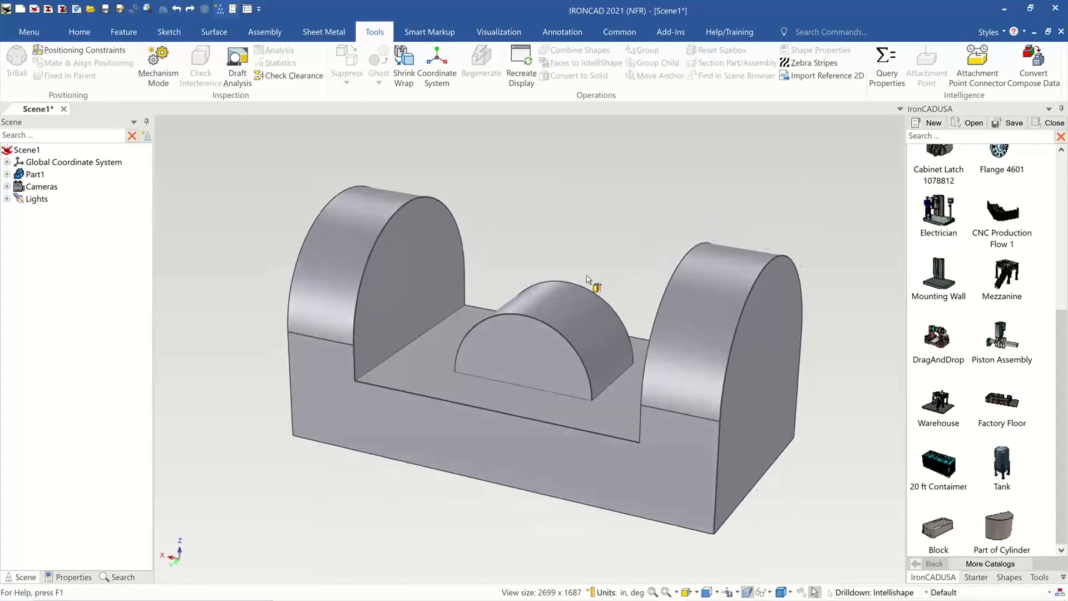
Rotate the partial cylinder a quarter turn about its vertical axis with the TriBall so it runs lengthwise between the uprights.
{"action": "left_click", "coordinate": [565, 312]}
{"action": "key", "text": "F10"}
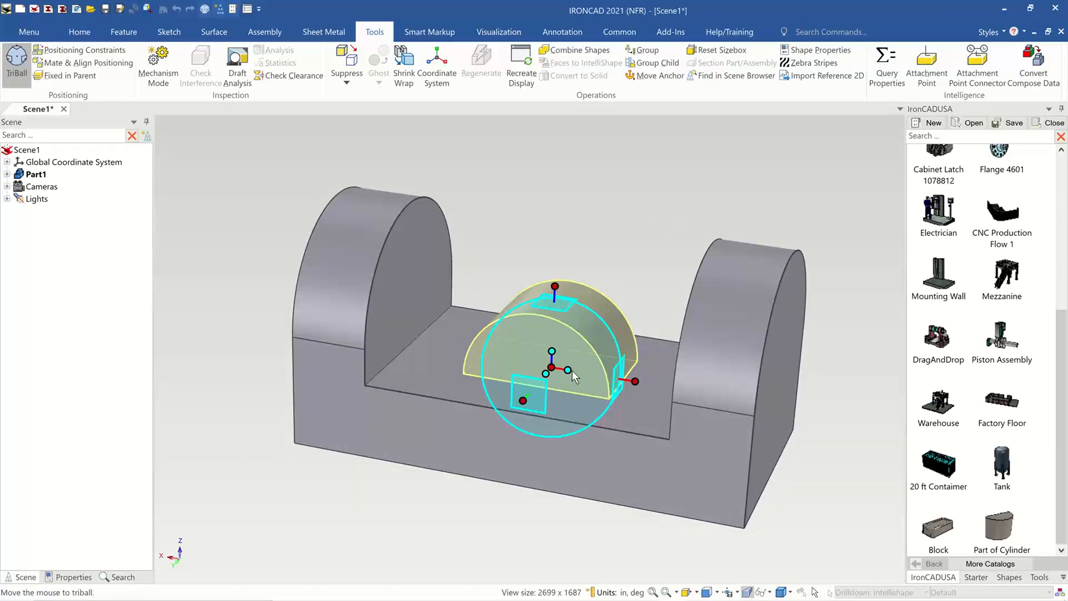
{"action": "left_click_drag", "start_coordinate": [569, 370], "coordinate": [542, 446]}
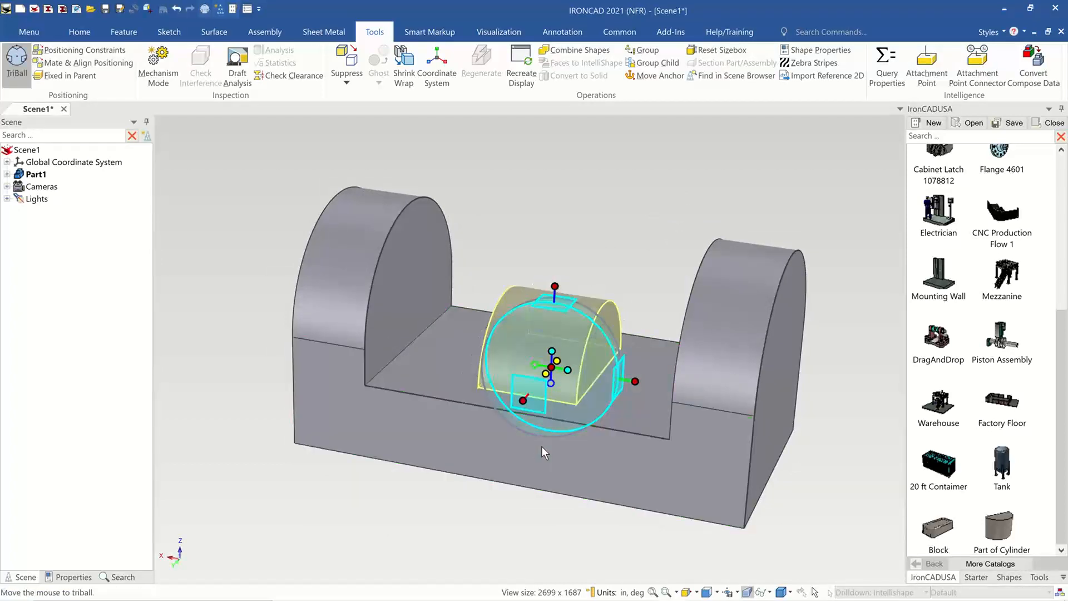
{"action": "middle_click_drag", "start_coordinate": [899, 179], "coordinate": [491, 319]}
{"action": "key", "text": "F10"}
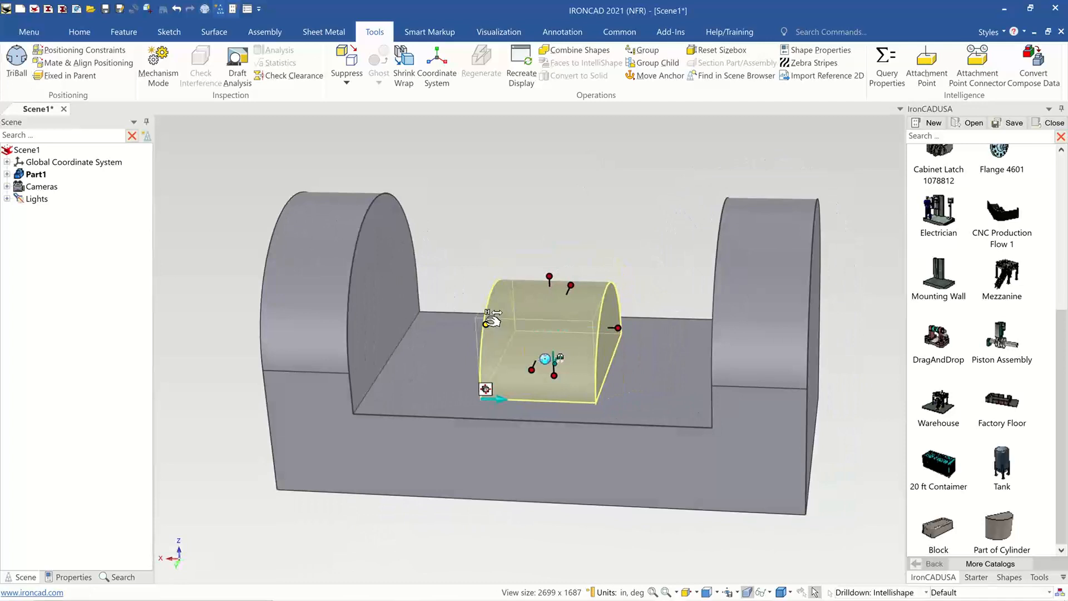
Stretch the partial cylinder's length in both directions to the inner faces of the two uprights.
{"action": "left_click_drag", "start_coordinate": [485, 324], "coordinate": [401, 308]}
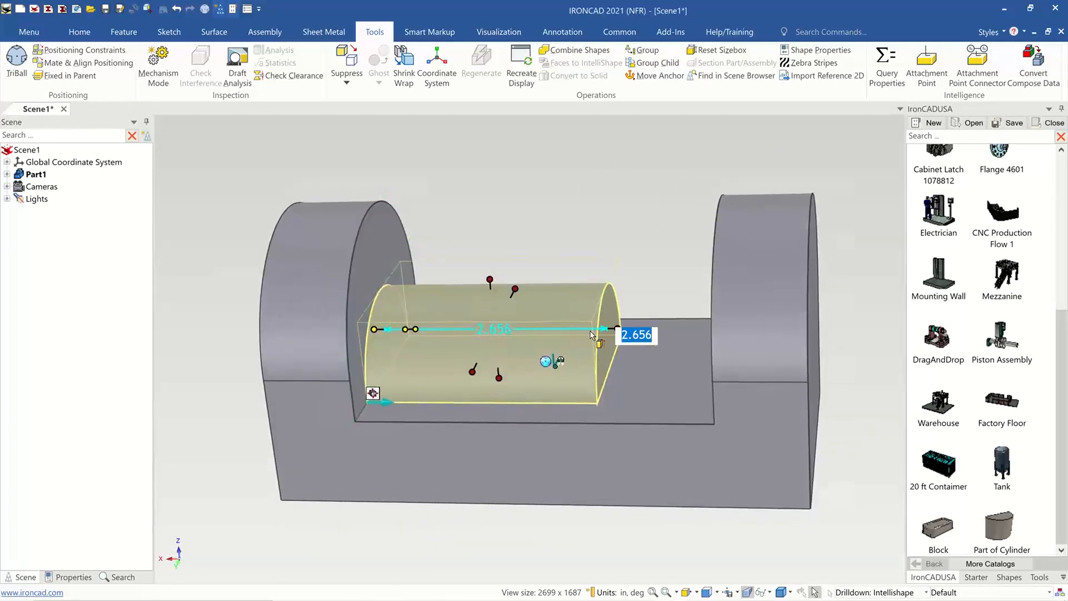
{"action": "middle_click_drag", "start_coordinate": [599, 338], "coordinate": [618, 332]}
{"action": "left_click_drag", "start_coordinate": [612, 305], "coordinate": [706, 306]}
Widen the partial cylinder to both long edges of the cut's floor, giving it a width of 3 in.
{"action": "left_click_drag", "start_coordinate": [581, 379], "coordinate": [618, 421], "text": "shift"}
{"action": "middle_click_drag", "start_coordinate": [777, 441], "coordinate": [634, 404]}
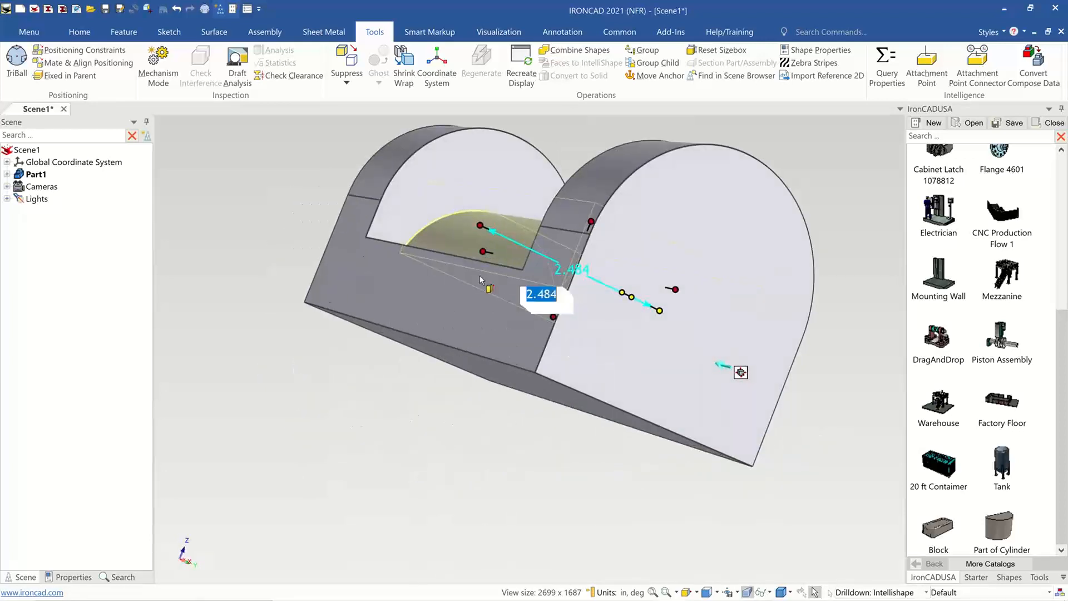
{"action": "middle_click_drag", "start_coordinate": [548, 298], "coordinate": [477, 356]}
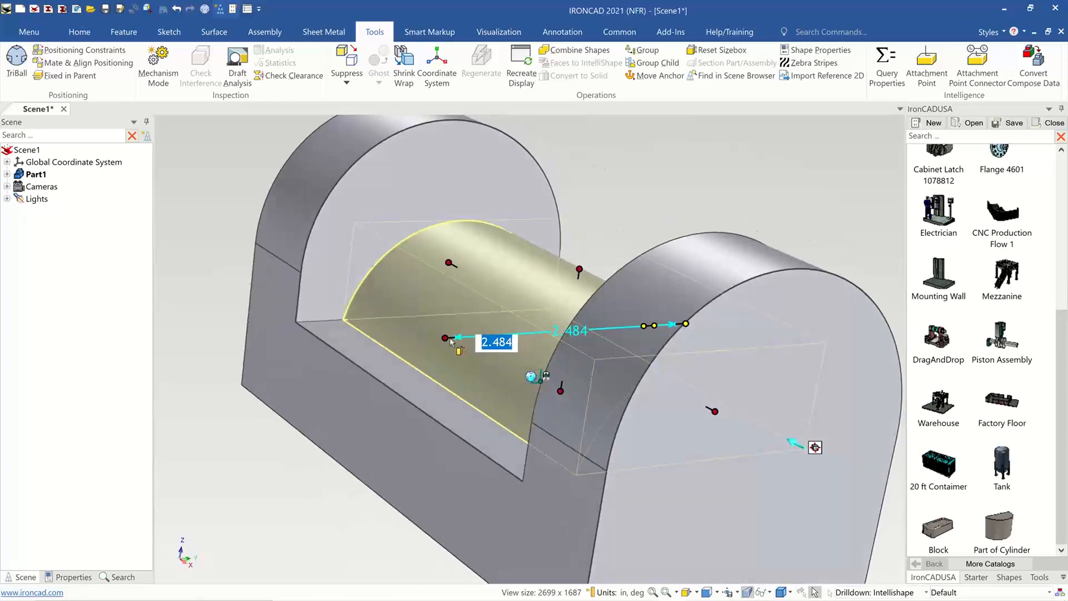
{"action": "left_click_drag", "start_coordinate": [447, 337], "coordinate": [387, 404], "text": "shift"}
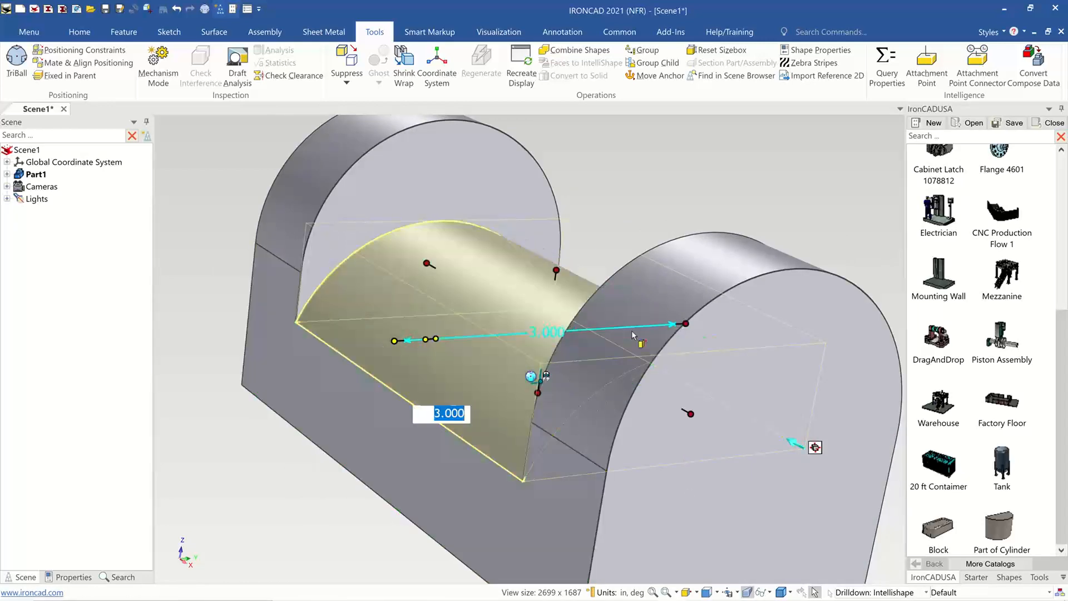
Reduce the partial cylinder's height to form a shallower arc above the cut's floor, and deselect the shape.
{"action": "middle_click_drag", "start_coordinate": [827, 197], "coordinate": [491, 257]}
{"action": "mouse_move", "coordinate": [491, 257]}
{"action": "left_mouse_down"}
{"action": "mouse_move", "coordinate": [489, 246]}
{"action": "mouse_move", "coordinate": [485, 275]}
{"action": "left_mouse_up"}
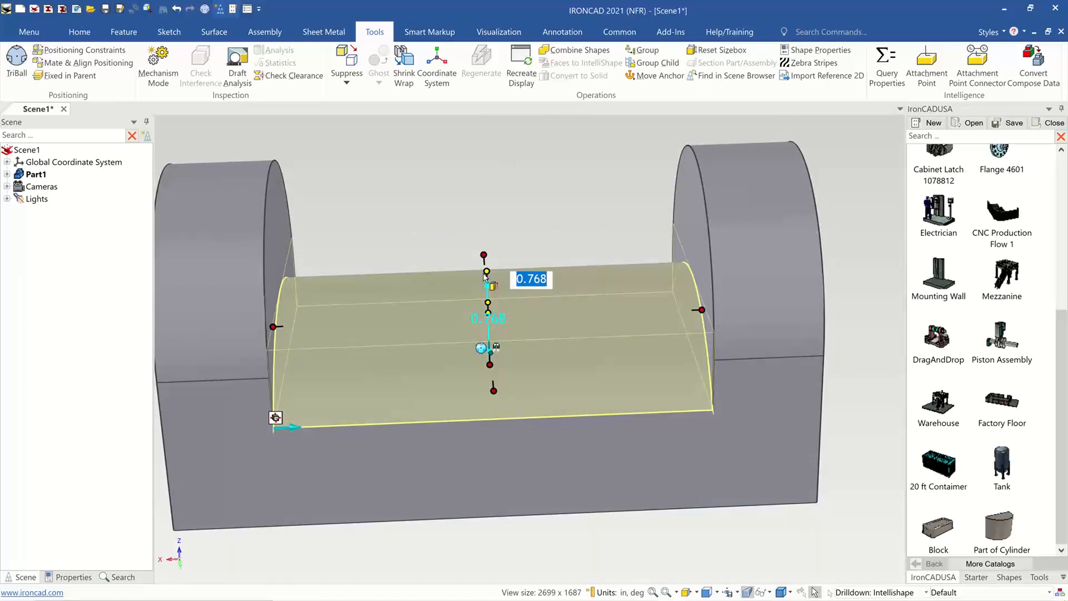
{"action": "type", "text": "4"}
{"action": "key", "text": "Tab"}
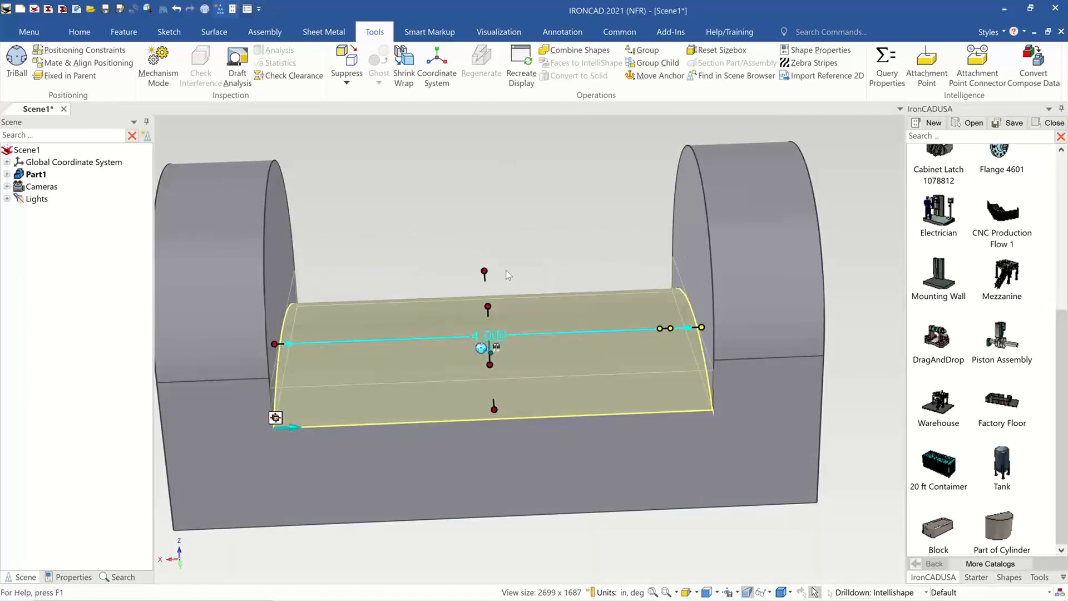
{"action": "left_click", "coordinate": [439, 230]}
{"action": "middle_click_drag", "start_coordinate": [462, 198], "coordinate": [309, 429]}
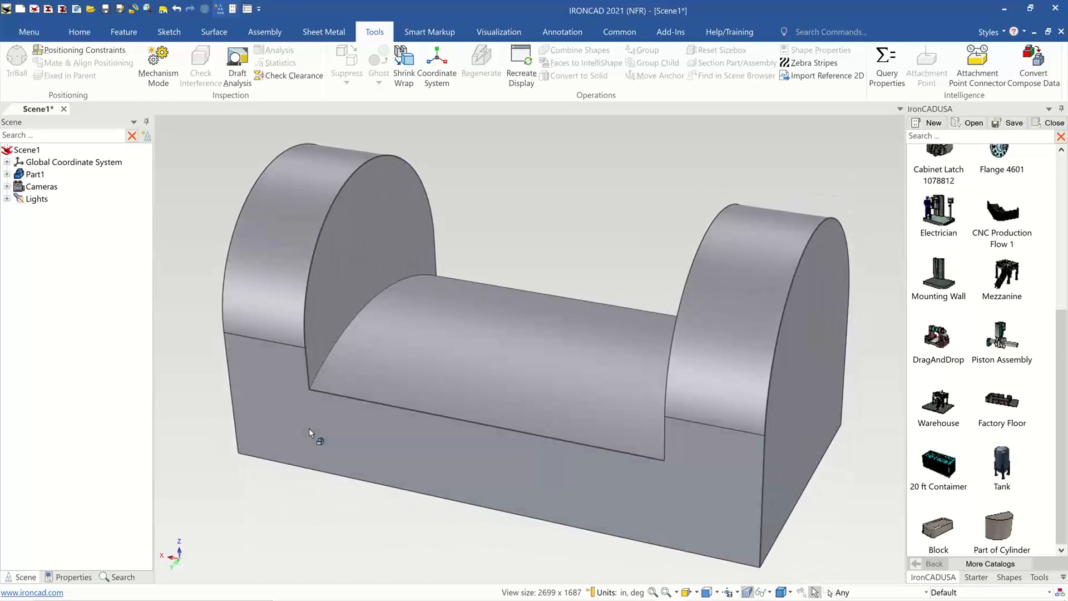
{"action": "middle_click_drag", "start_coordinate": [467, 473], "coordinate": [481, 479]}
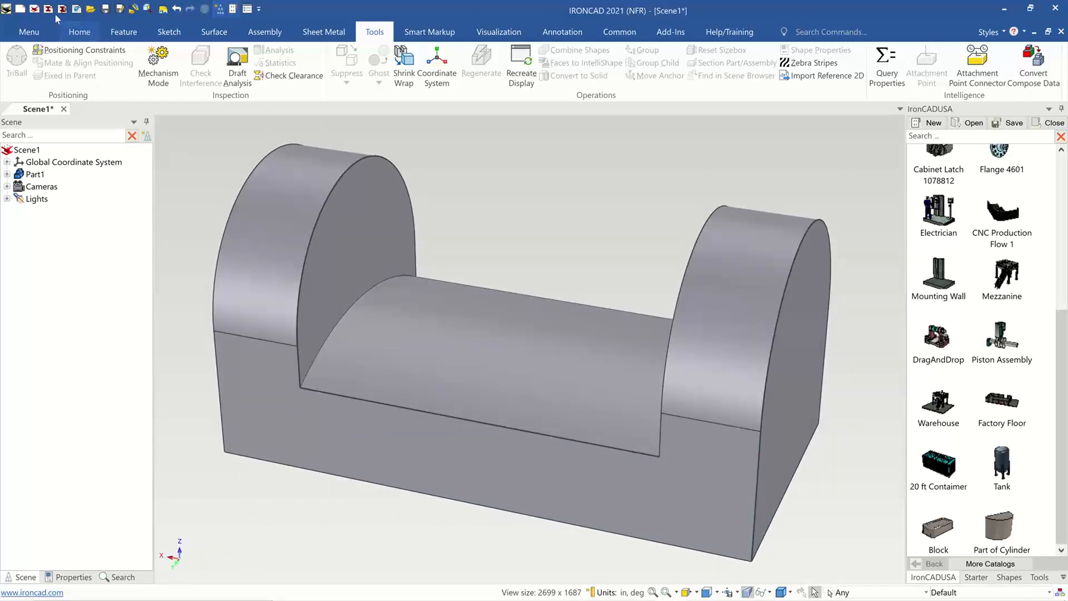
Try a 0.375 in distance chamfer on the curved edge where the partial cylinder meets one upright.
{"action": "left_click", "coordinate": [85, 30]}
{"action": "middle_click_drag", "start_coordinate": [511, 248], "coordinate": [535, 192]}
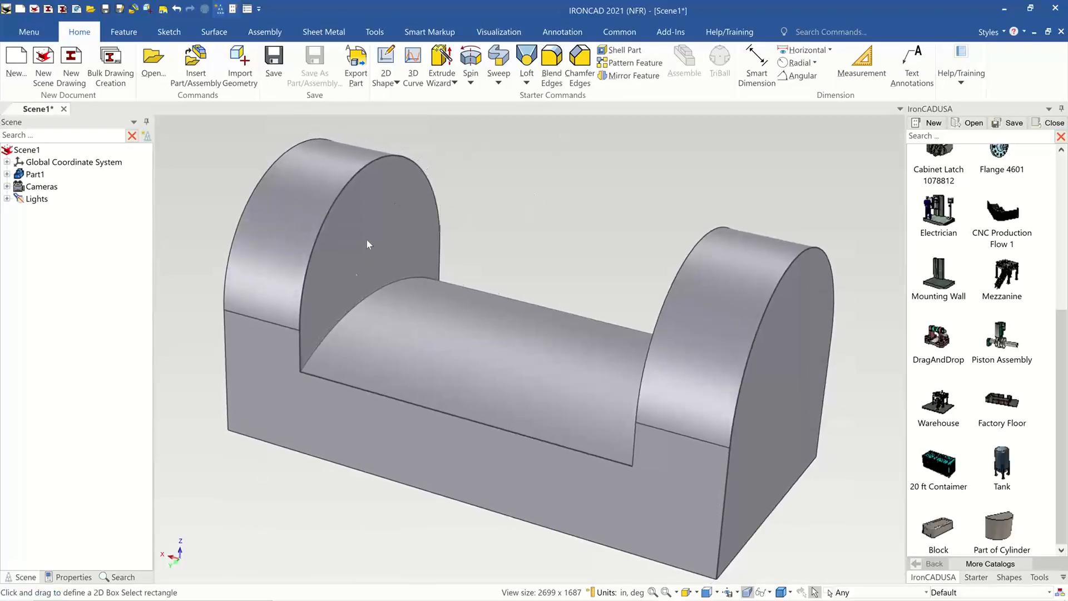
{"action": "left_click", "coordinate": [580, 66]}
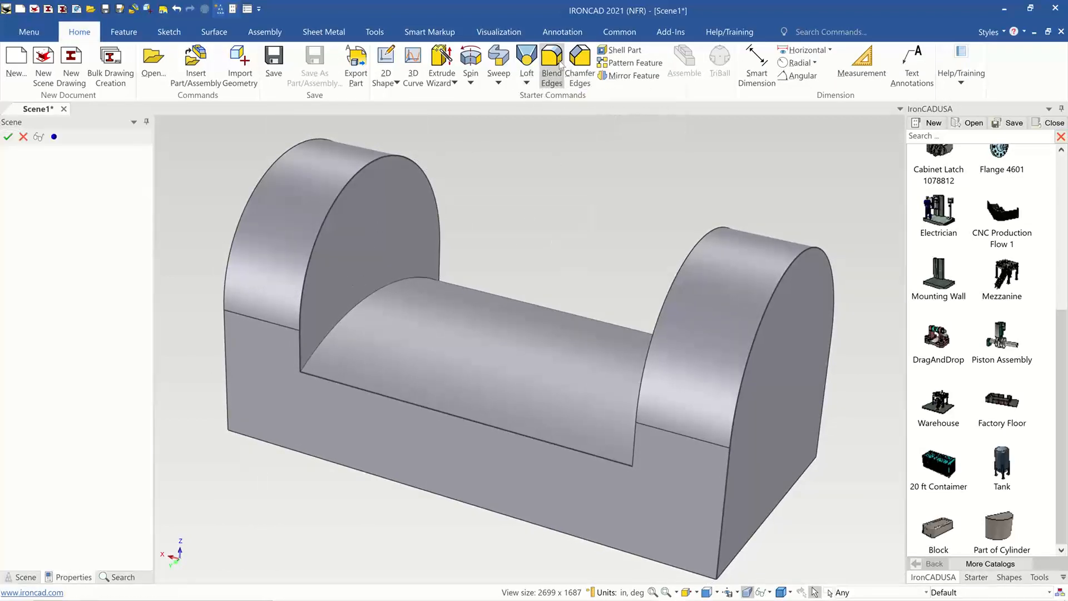
{"action": "left_click", "coordinate": [359, 305]}
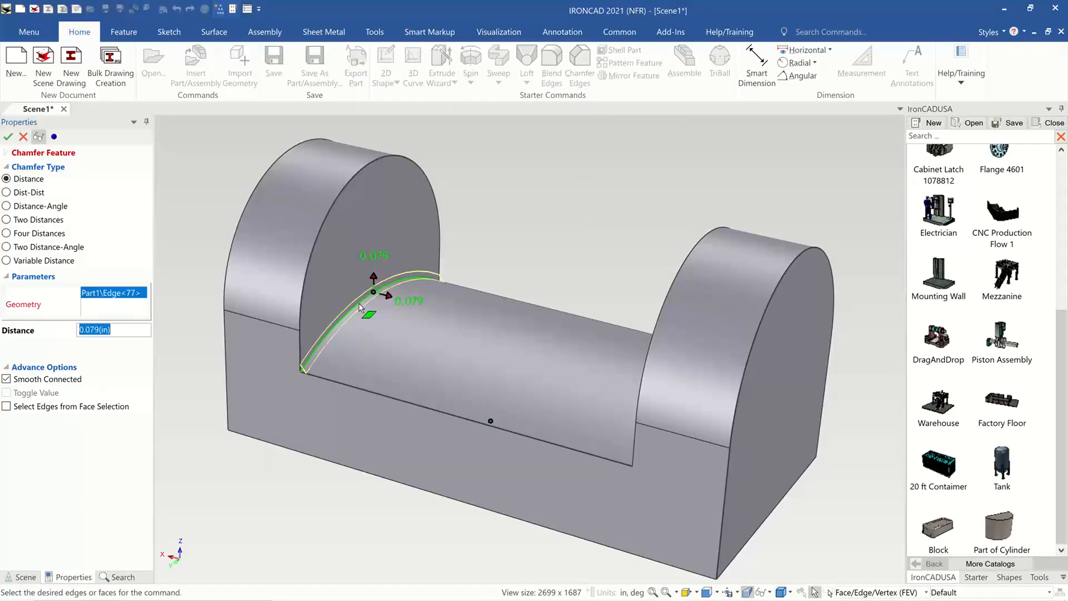
{"action": "type", "text": ".375"}
{"action": "key", "text": "Return"}
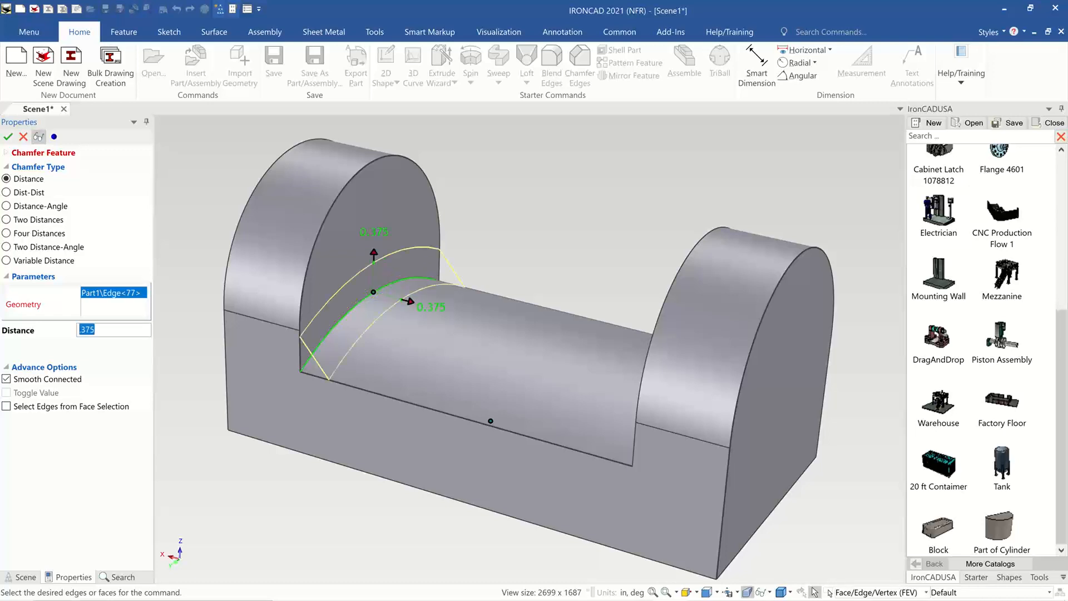
Include the opposite upright's curved edge in the chamfer, apply it, and undo the chamfer.
{"action": "middle_click_drag", "start_coordinate": [225, 227], "coordinate": [672, 330]}
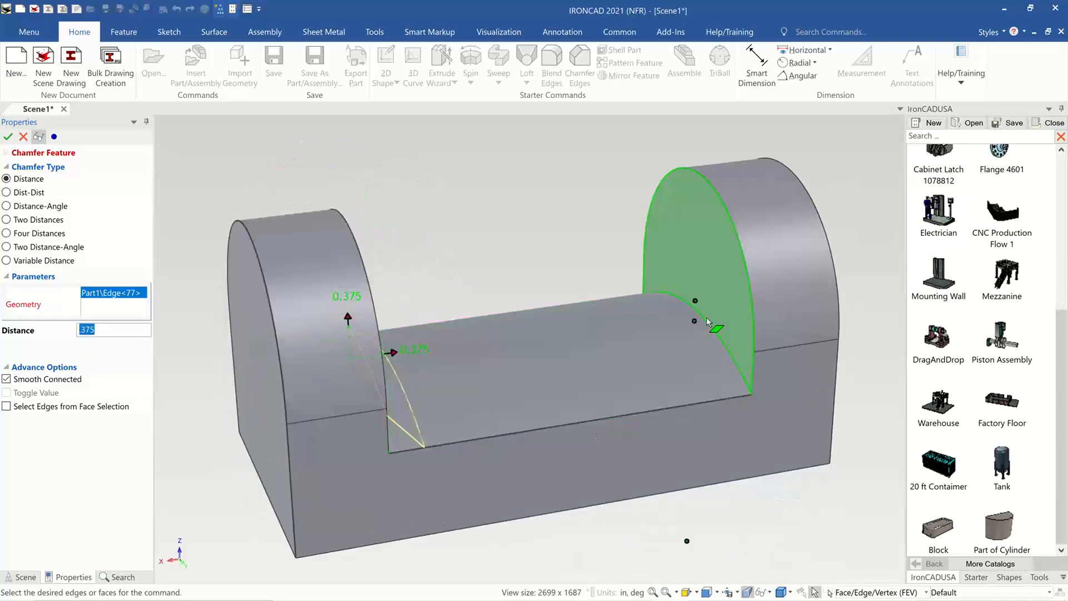
{"action": "left_click", "coordinate": [706, 318]}
{"action": "middle_click_drag", "start_coordinate": [355, 319], "coordinate": [212, 262]}
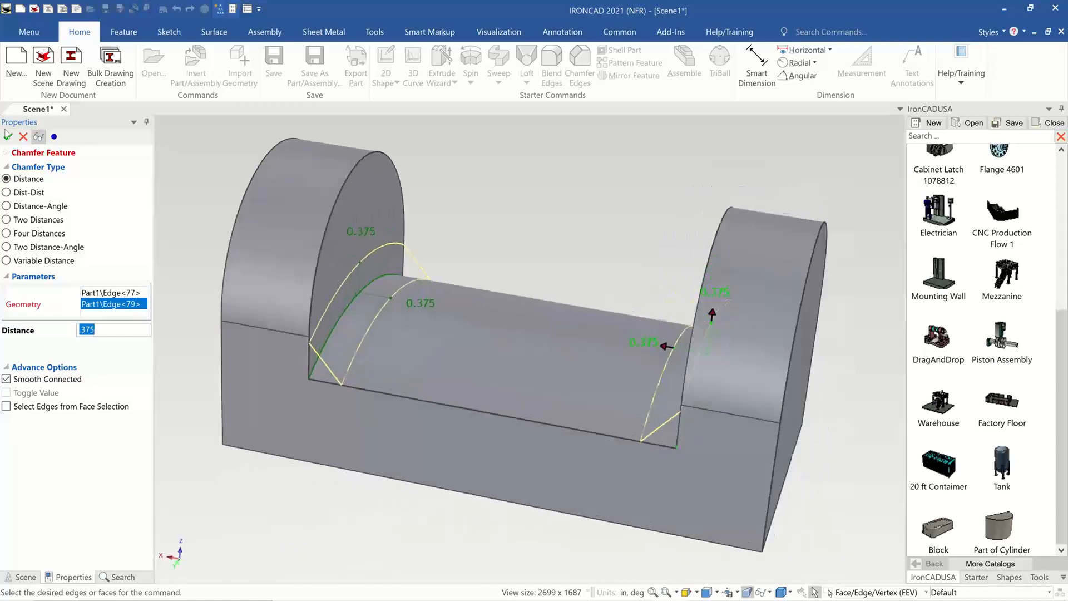
{"action": "left_click", "coordinate": [8, 135]}
{"action": "middle_click_drag", "start_coordinate": [184, 136], "coordinate": [228, 102]}
{"action": "left_click", "coordinate": [176, 9]}
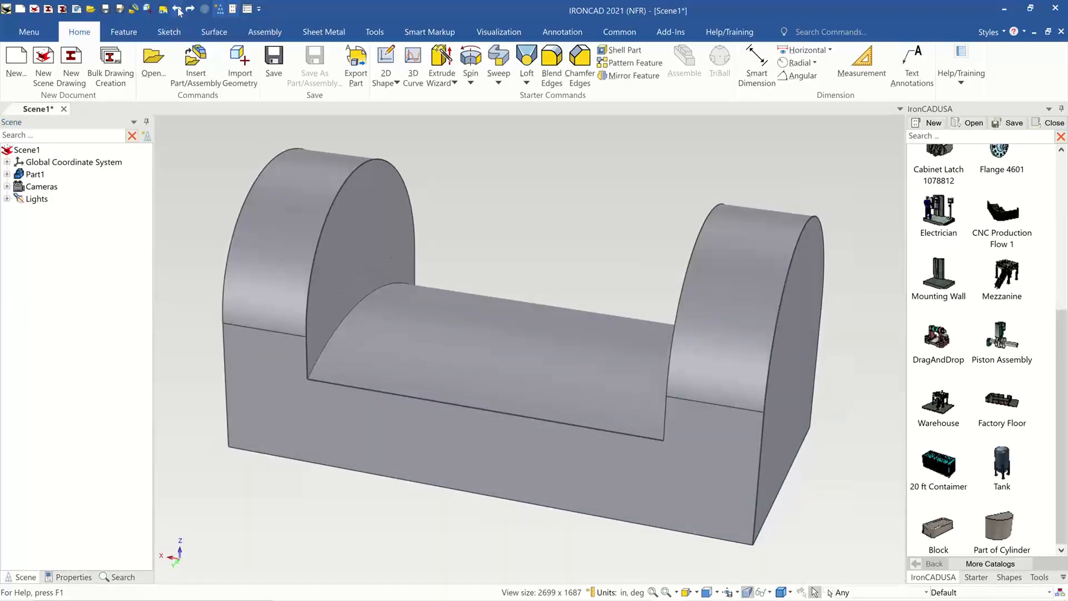
Blend the two curved edges between the partial cylinder and the uprights with a constant 0.375 in radius.
{"action": "middle_click_drag", "start_coordinate": [389, 134], "coordinate": [465, 143]}
{"action": "left_click", "coordinate": [552, 62]}
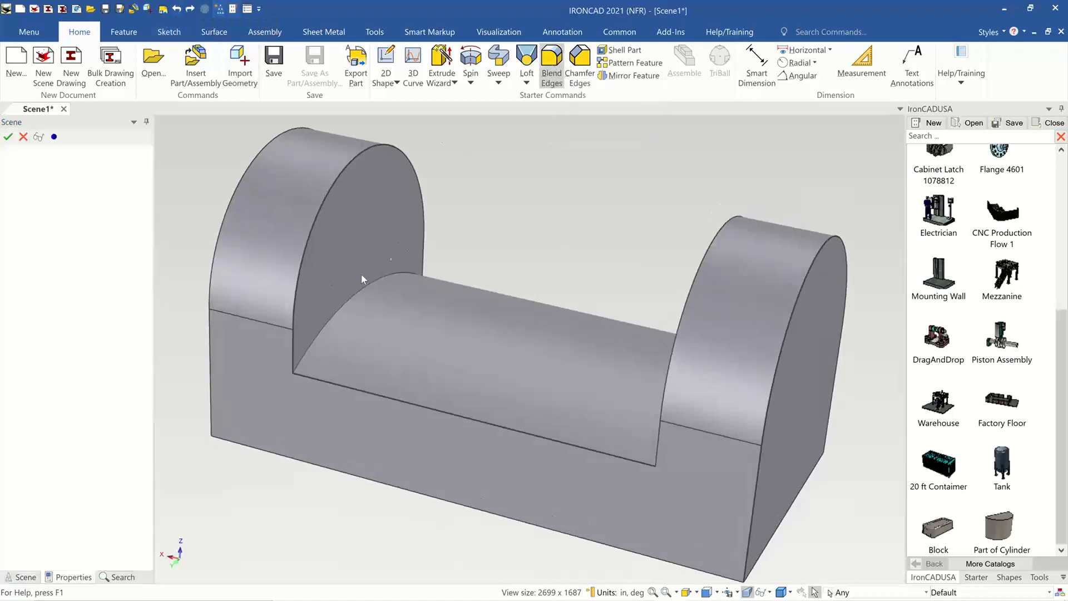
{"action": "left_click", "coordinate": [356, 289]}
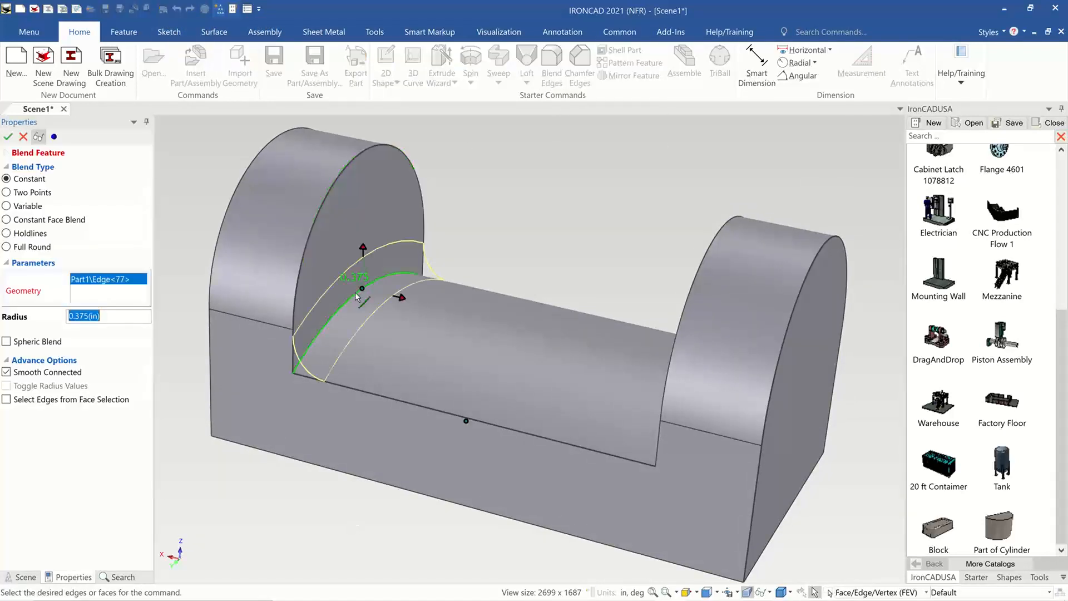
{"action": "middle_click_drag", "start_coordinate": [474, 312], "coordinate": [701, 353]}
{"action": "left_click", "coordinate": [730, 353]}
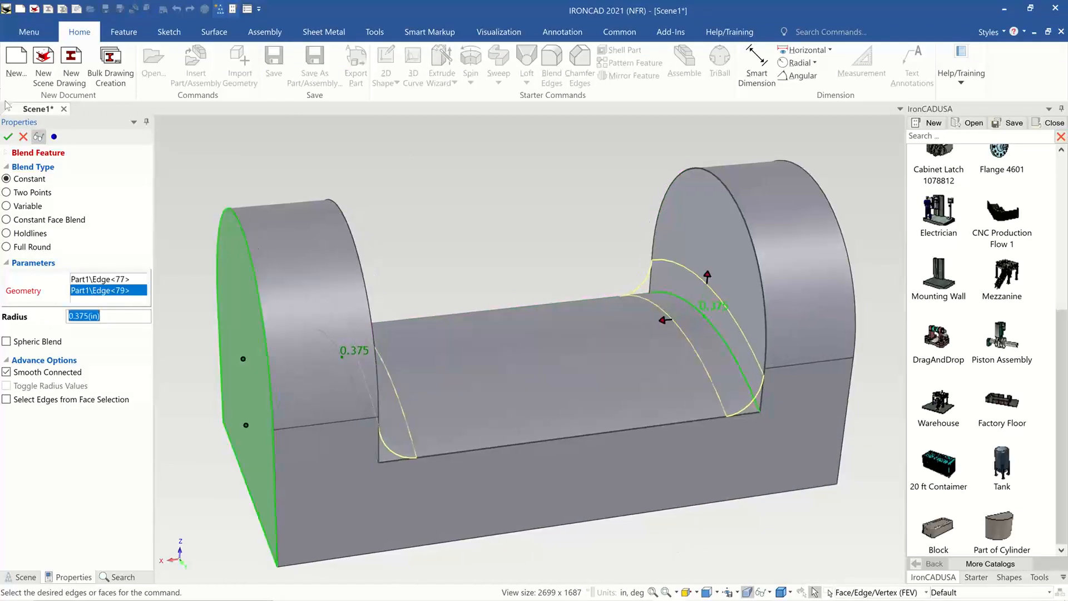
{"action": "left_click", "coordinate": [8, 136]}
{"action": "middle_click_drag", "start_coordinate": [473, 250], "coordinate": [398, 229]}
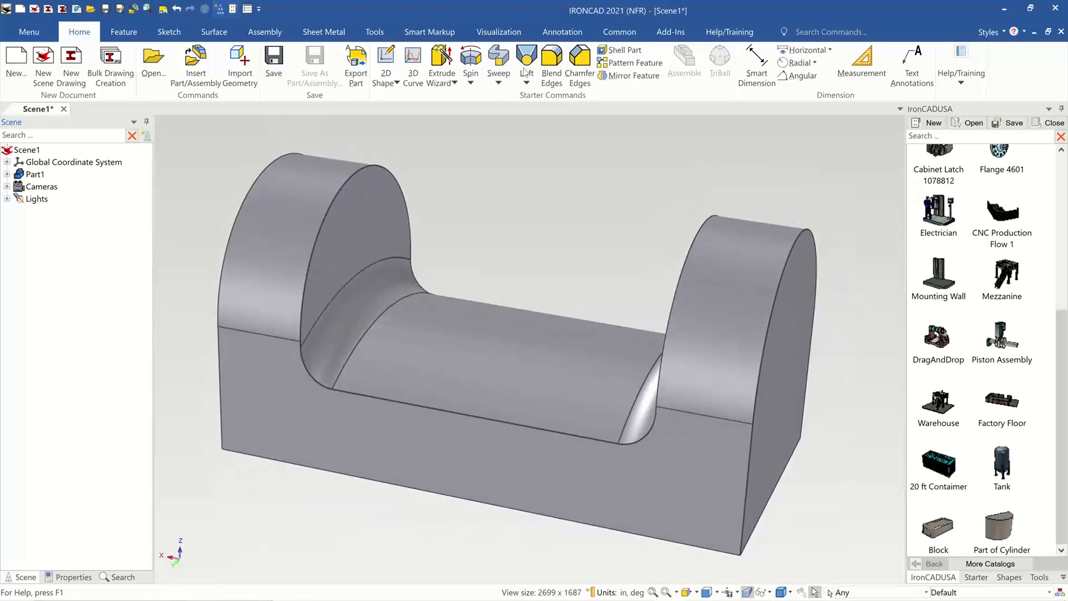
Blend the smooth-connected edge loop around the uprights' inner faces and the cut with a constant 0.25 in radius.
{"action": "left_click", "coordinate": [552, 58]}
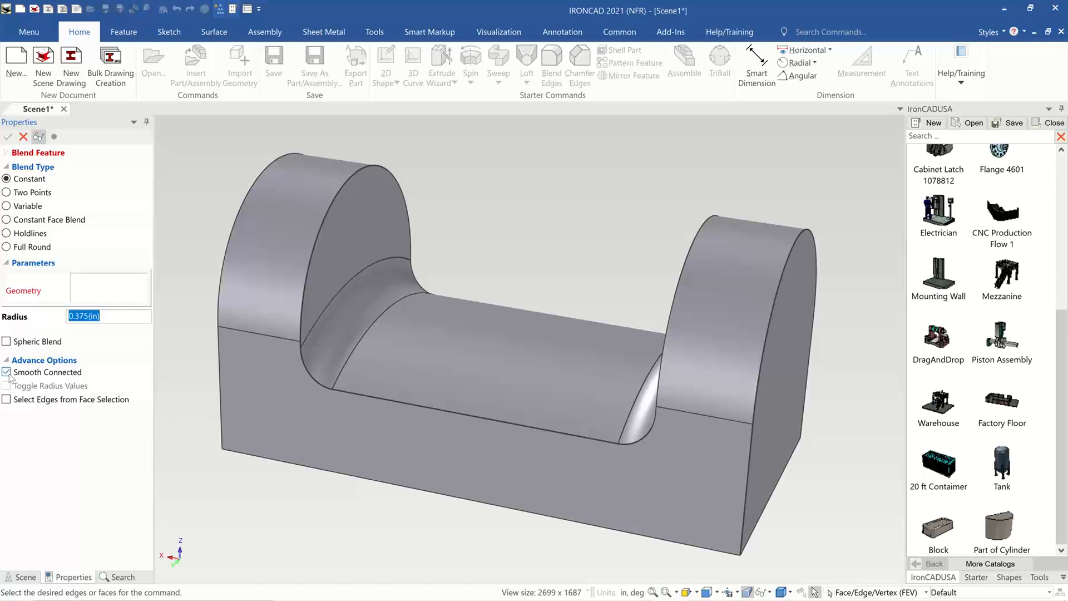
{"action": "left_click", "coordinate": [310, 274]}
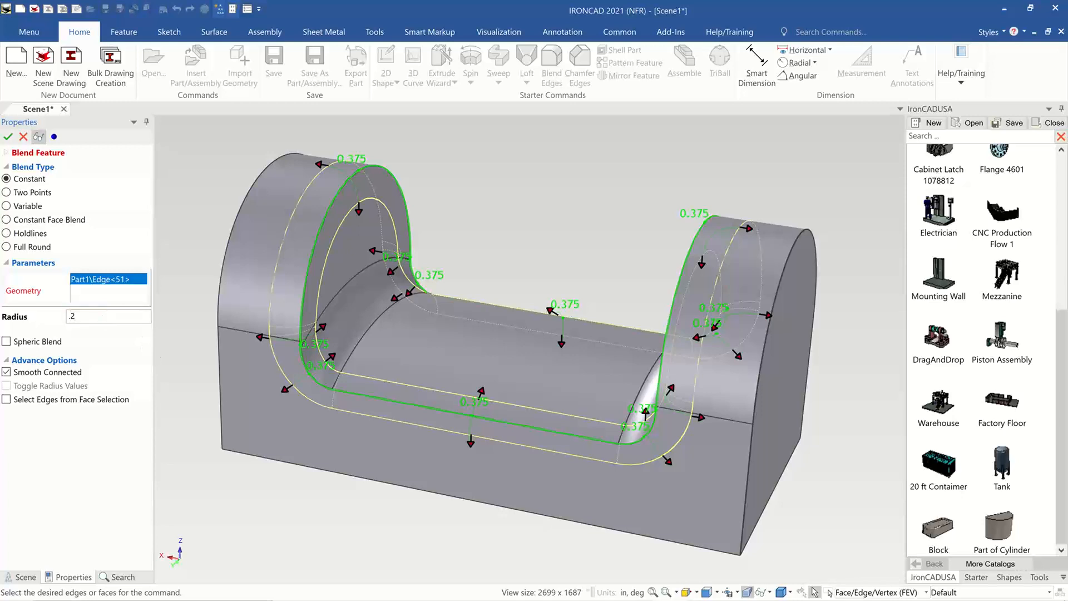
{"action": "key", "text": "Return"}
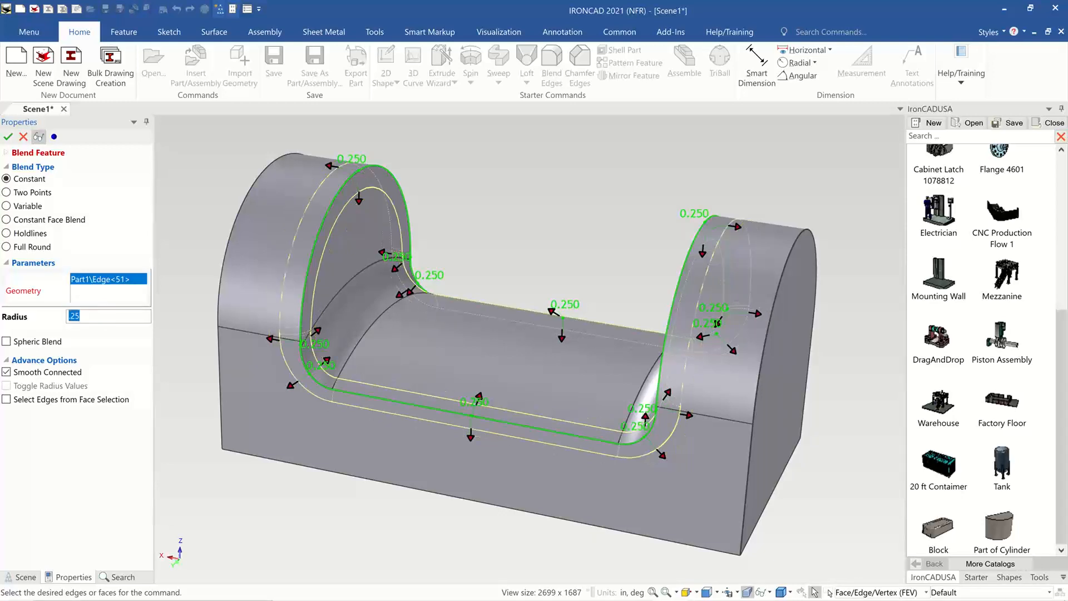
{"action": "left_click", "coordinate": [8, 137]}
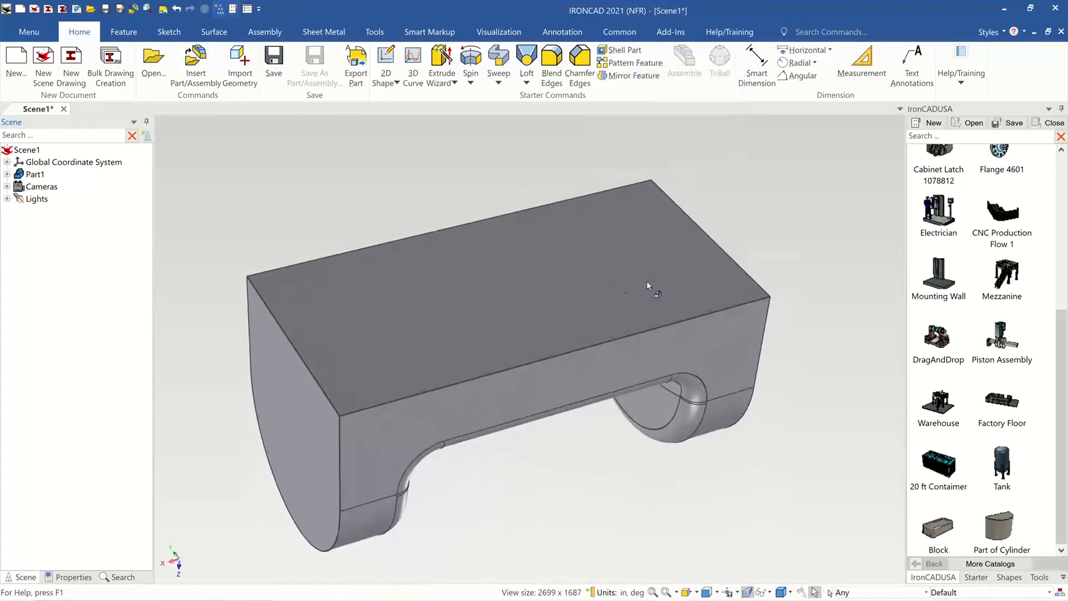
{"action": "left_click", "coordinate": [515, 267]}
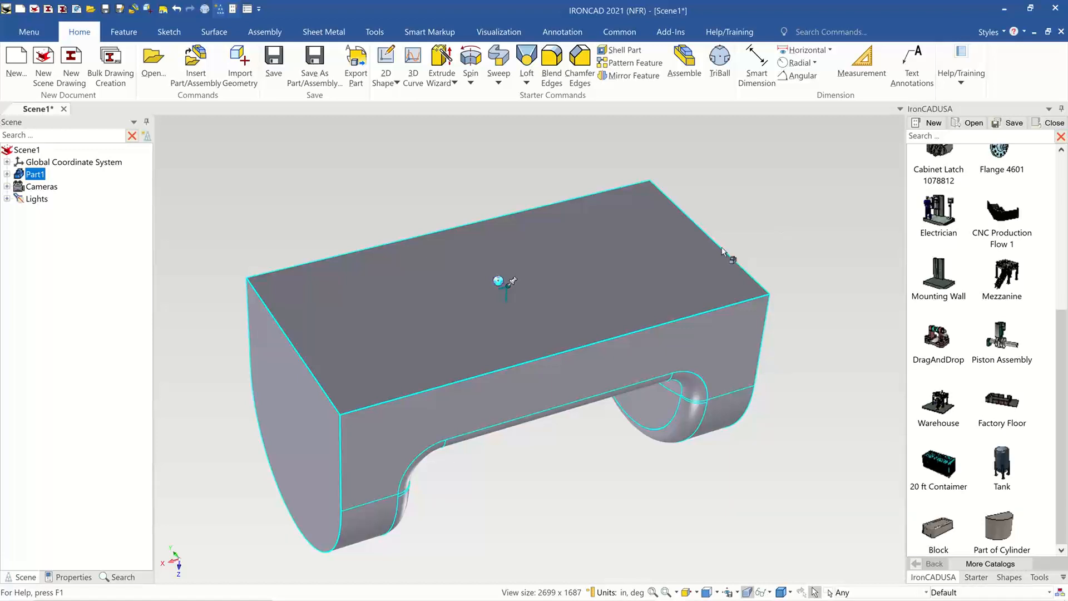
{"action": "right_click", "coordinate": [634, 262]}
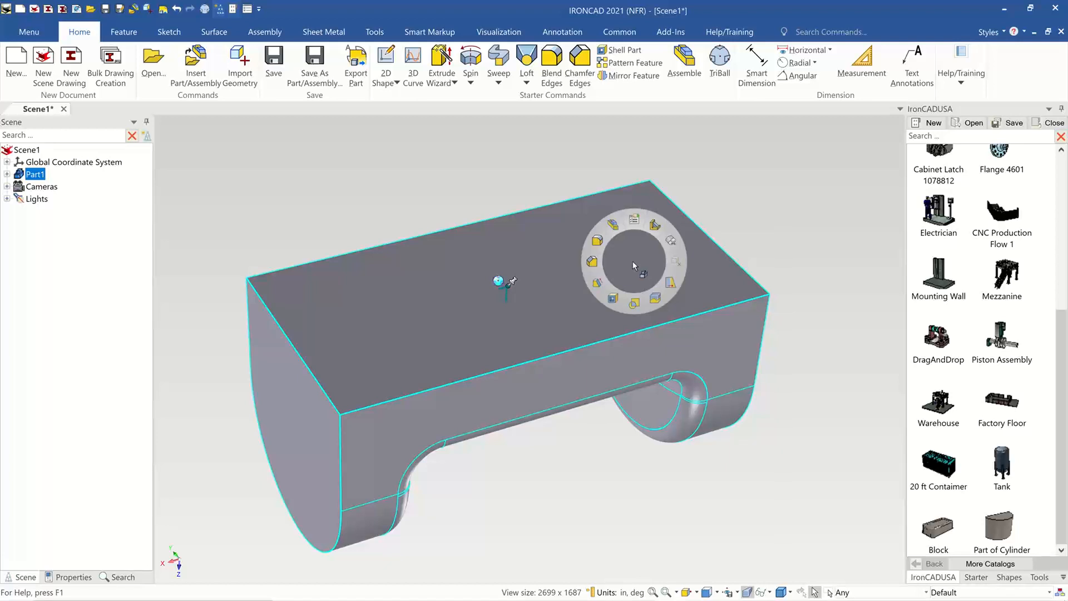
{"action": "left_click", "coordinate": [803, 198]}
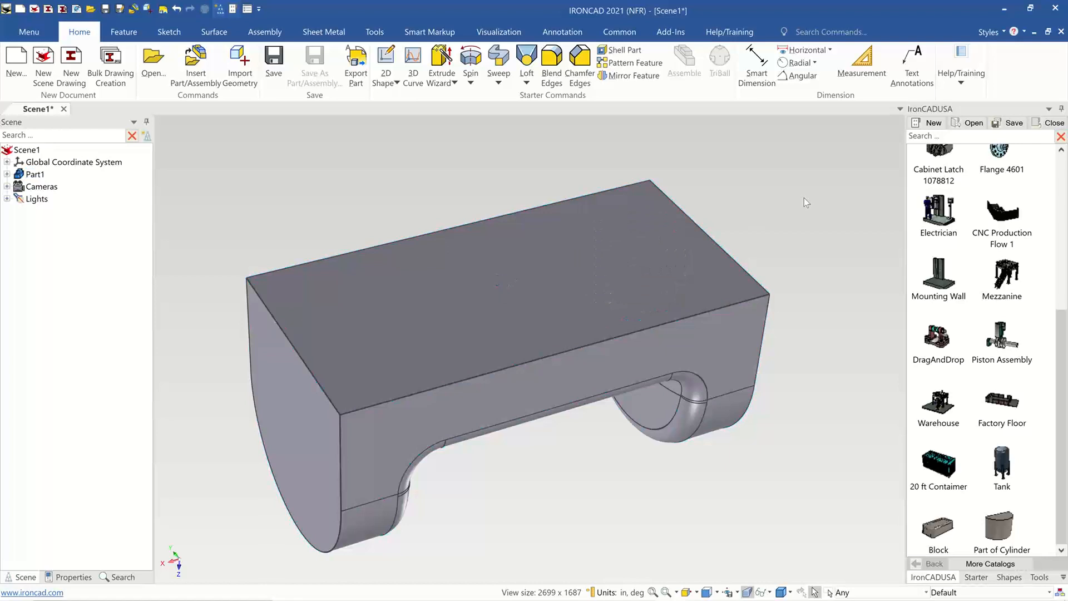
{"action": "left_click", "coordinate": [521, 284]}
{"action": "left_click", "coordinate": [406, 288]}
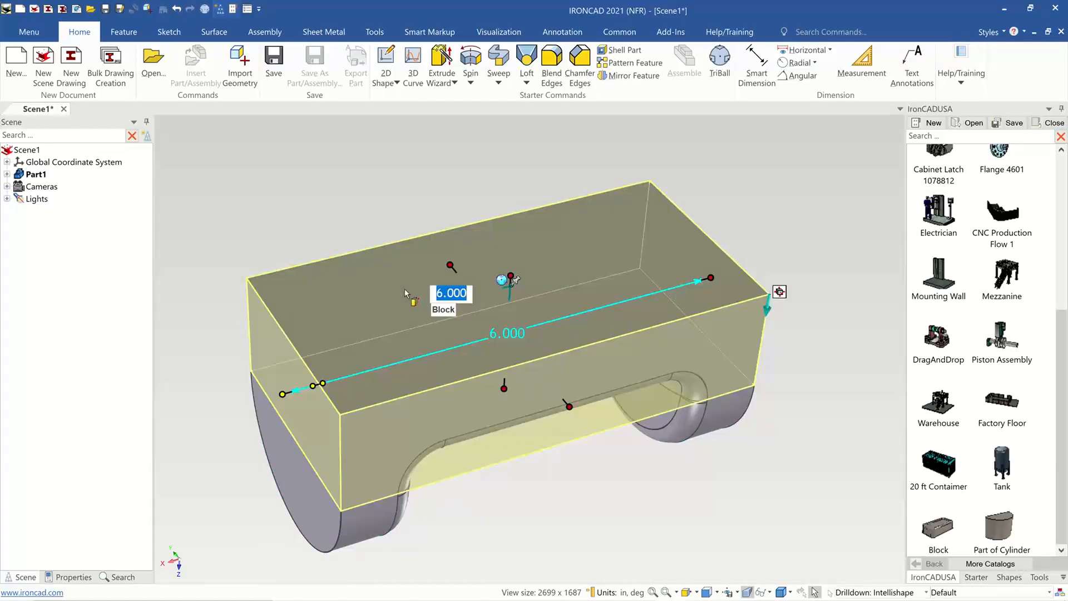
{"action": "right_click", "coordinate": [426, 250]}
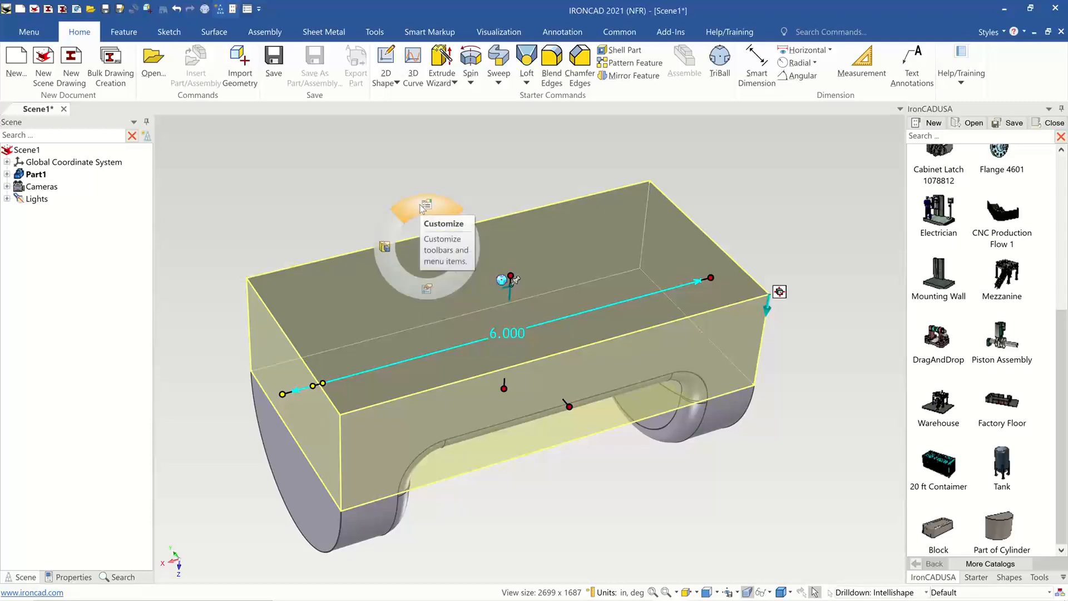
{"action": "right_click", "coordinate": [382, 249]}
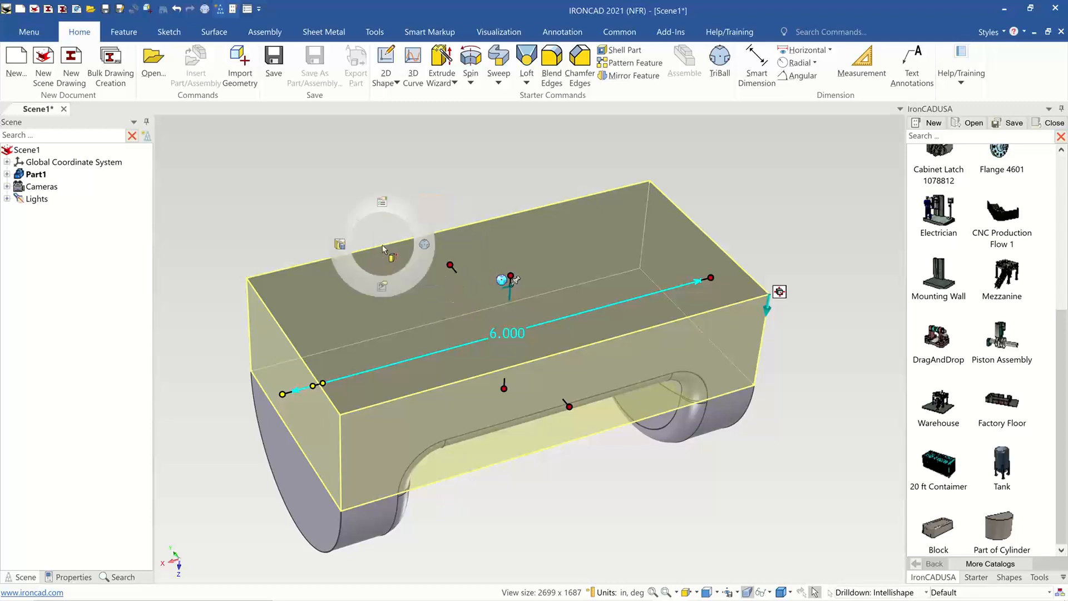
{"action": "right_click", "coordinate": [428, 247]}
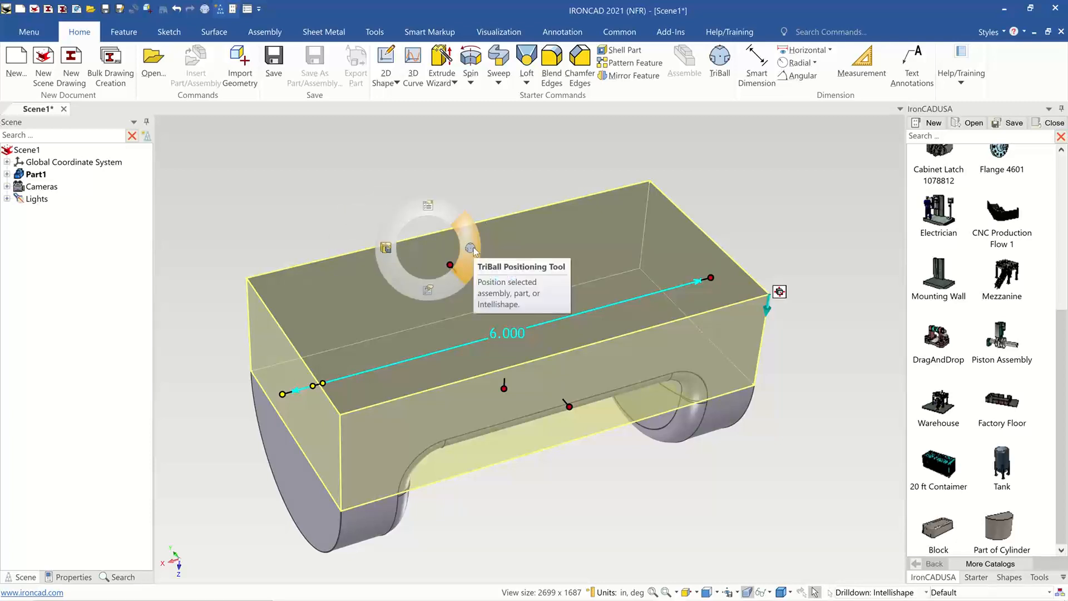
{"action": "left_click", "coordinate": [506, 166]}
Shell the part inward with a 0.125 in wall thickness, leaving the large flat base face open.
{"action": "mouse_move", "coordinate": [537, 264]}
{"action": "middle_mouse_down"}
{"action": "mouse_move", "coordinate": [513, 203]}
{"action": "mouse_move", "coordinate": [504, 264]}
{"action": "mouse_move", "coordinate": [522, 266]}
{"action": "middle_mouse_up"}
{"action": "left_click", "coordinate": [523, 268]}
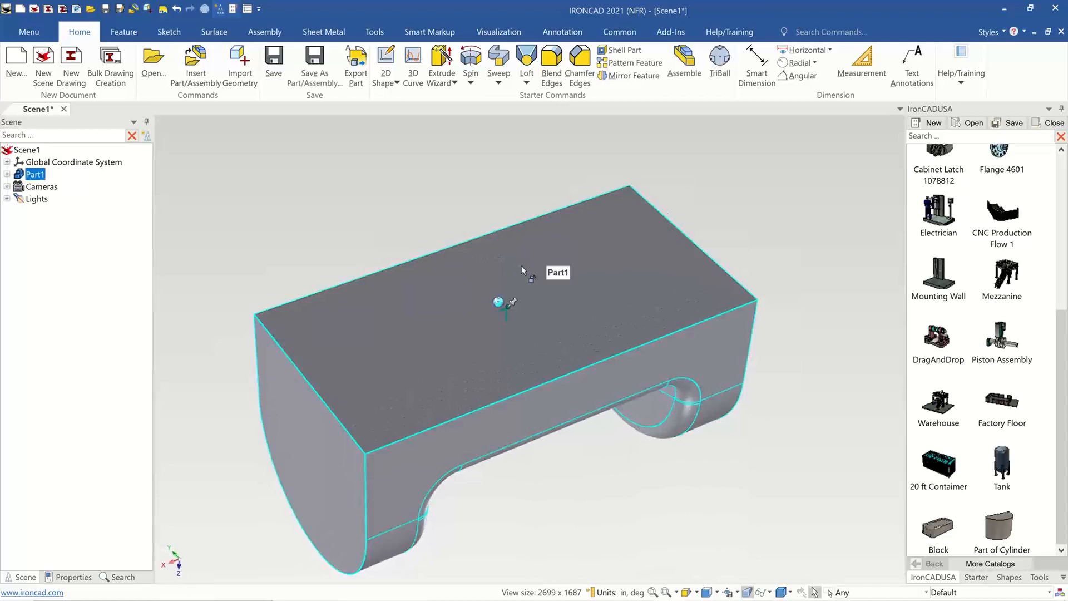
{"action": "mouse_move", "coordinate": [522, 268]}
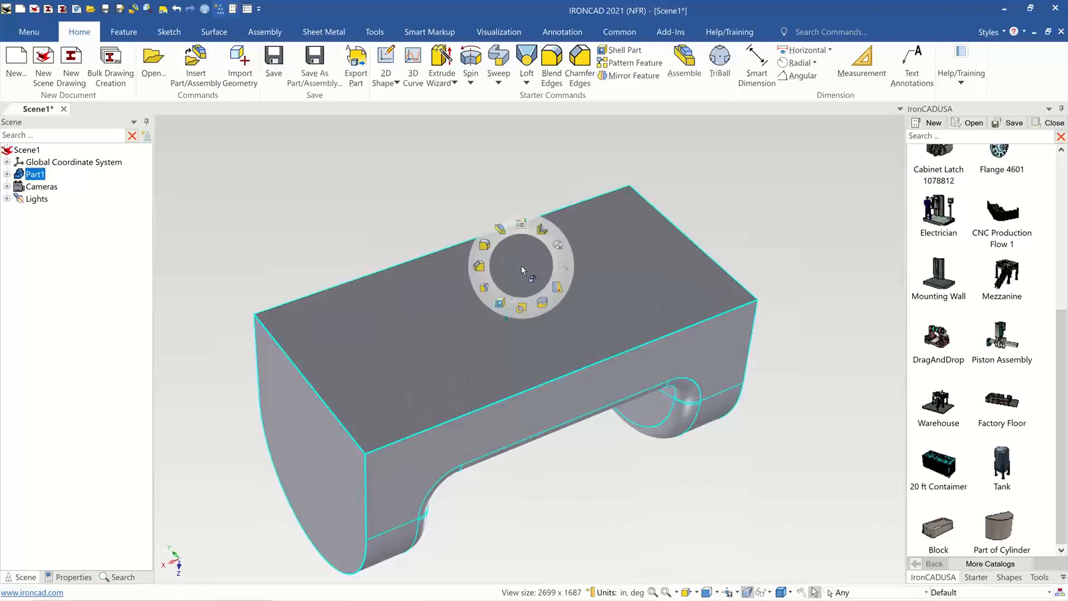
{"action": "left_click", "coordinate": [502, 303]}
{"action": "left_click", "coordinate": [585, 238]}
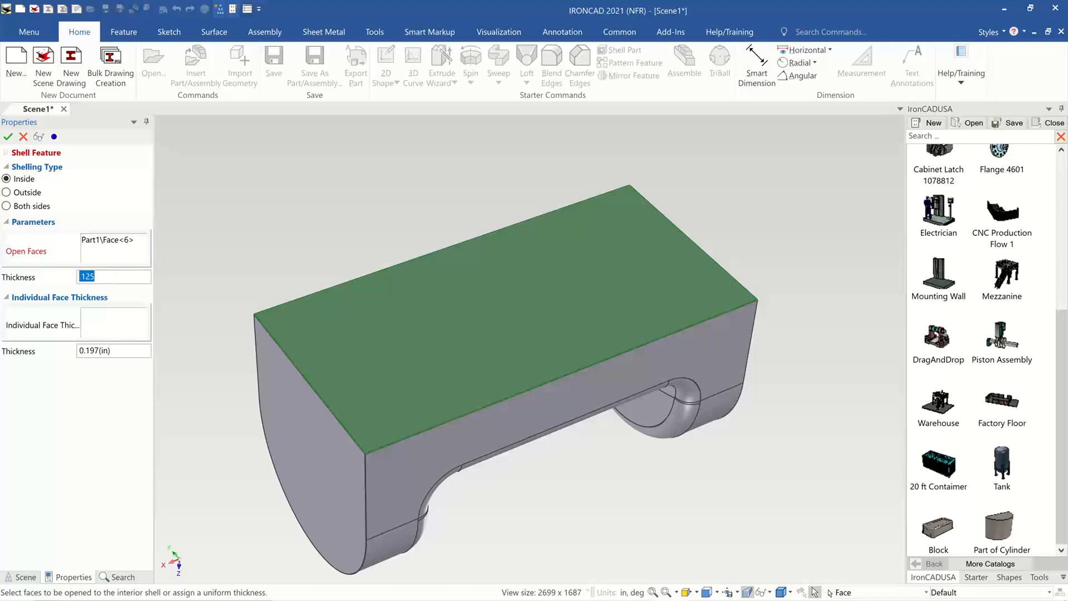
{"action": "left_click", "coordinate": [8, 136]}
{"action": "left_click", "coordinate": [308, 206]}
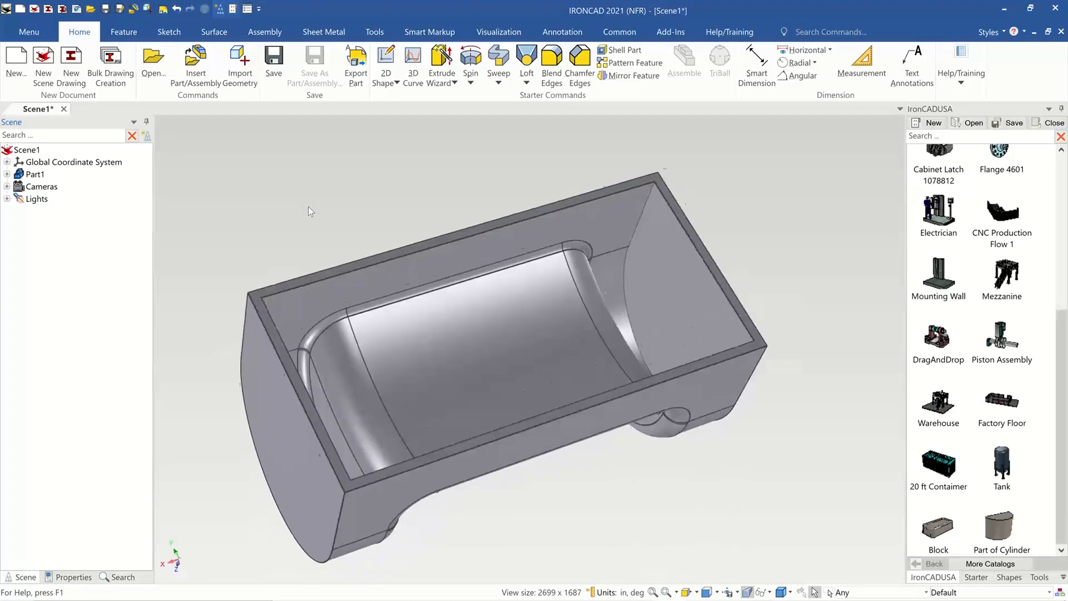
Blend the smooth-connected outer end-face edges of both uprights with a constant 0.25 in radius.
{"action": "middle_click_drag", "start_coordinate": [308, 206], "coordinate": [308, 206]}
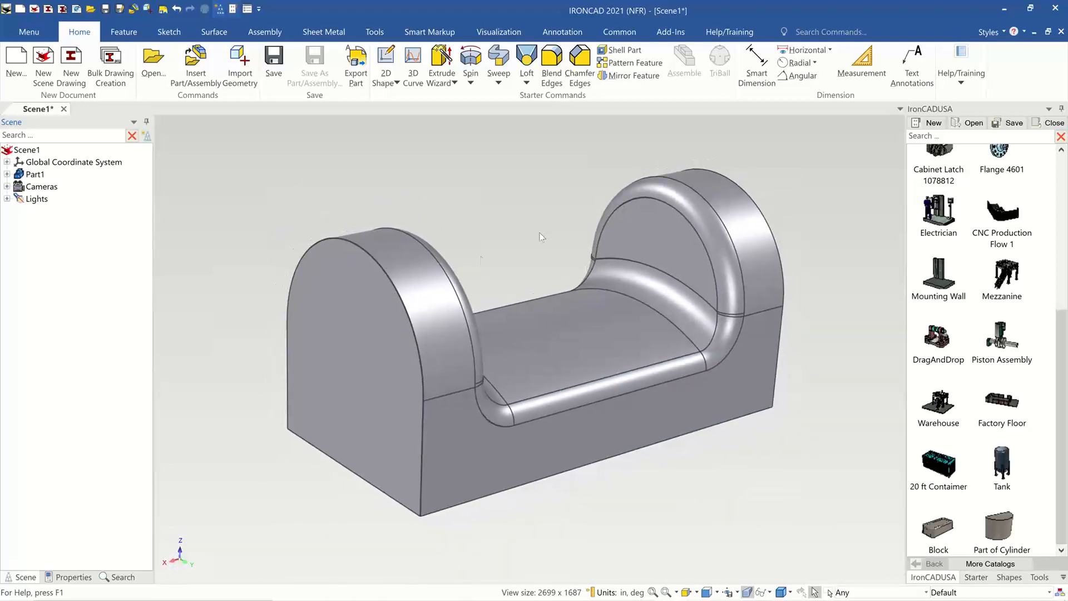
{"action": "left_click", "coordinate": [403, 307]}
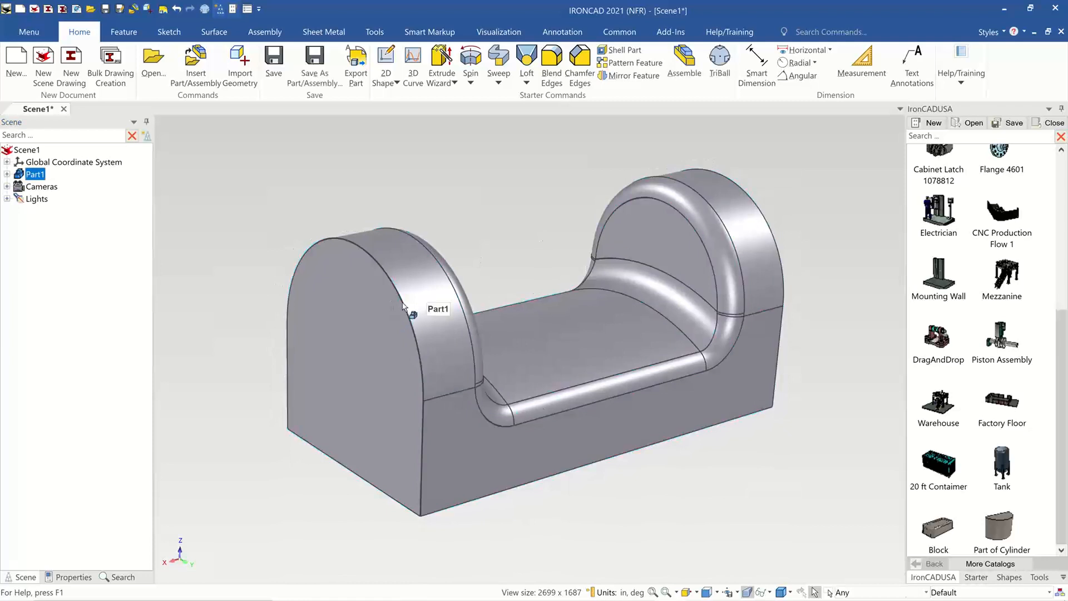
{"action": "left_click", "coordinate": [403, 307]}
{"action": "left_click", "coordinate": [403, 307]}
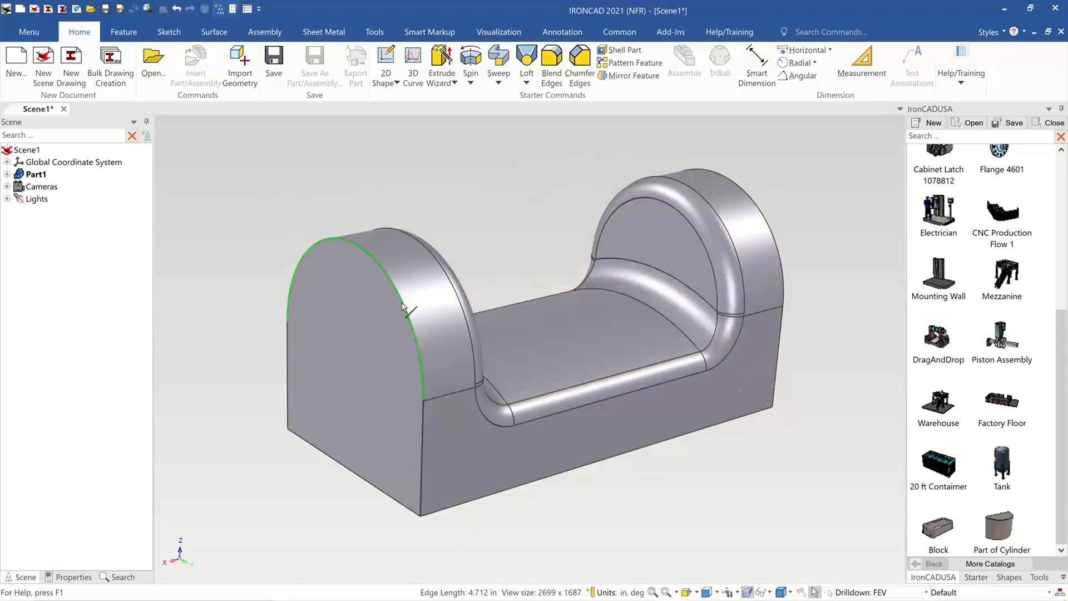
{"action": "right_click", "coordinate": [403, 308]}
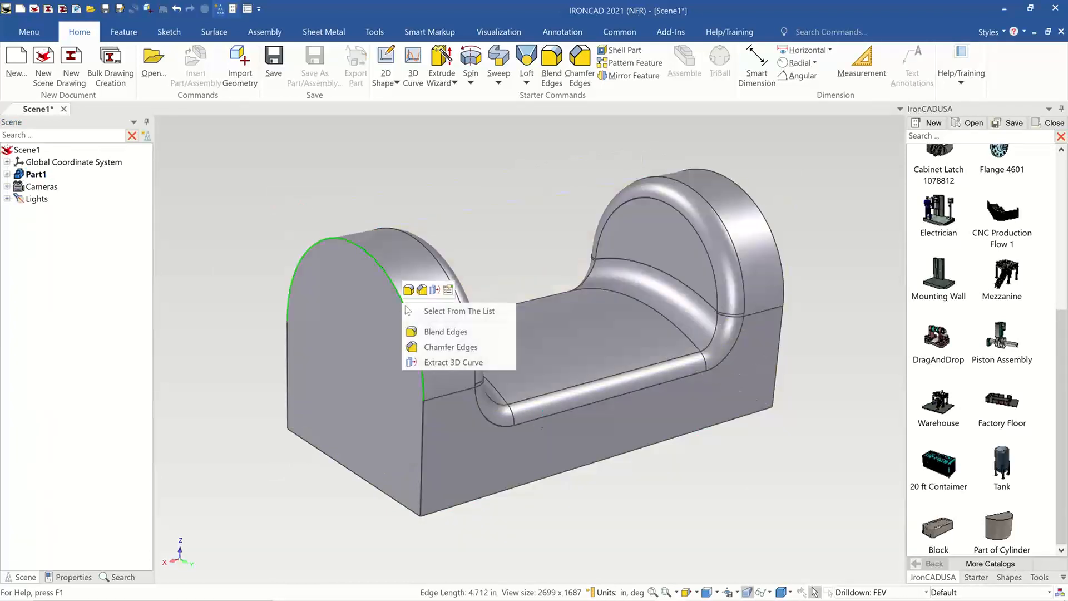
{"action": "left_click", "coordinate": [439, 332]}
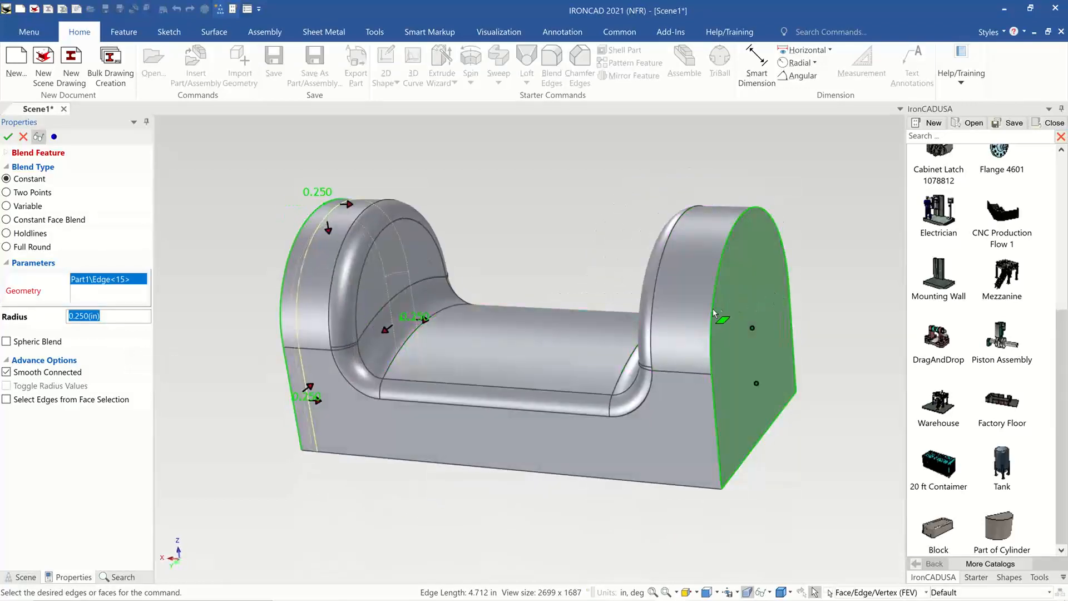
{"action": "left_click", "coordinate": [714, 315]}
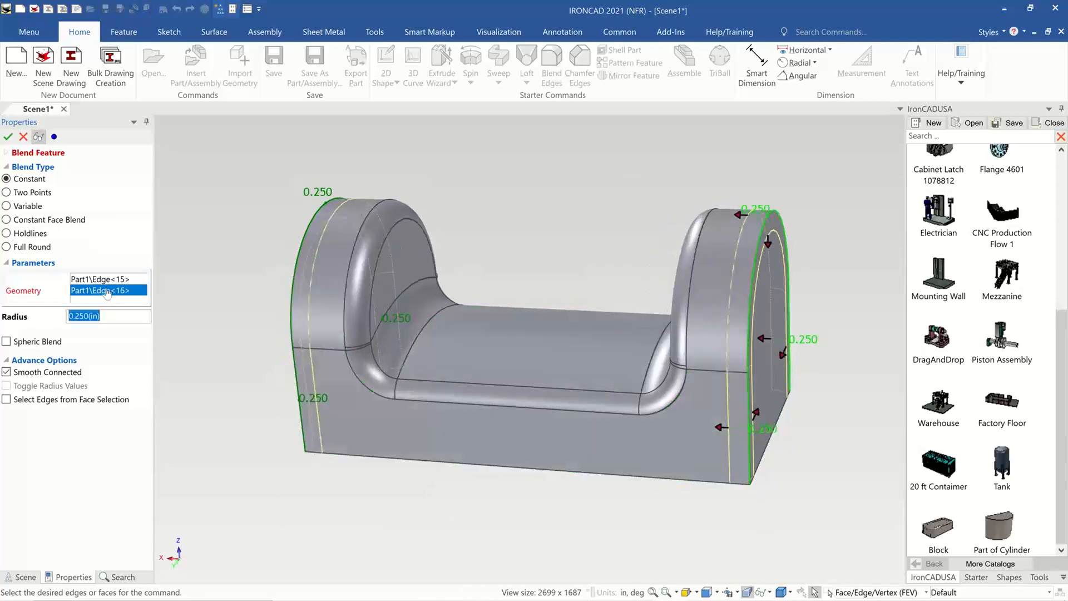
{"action": "key", "text": "Return"}
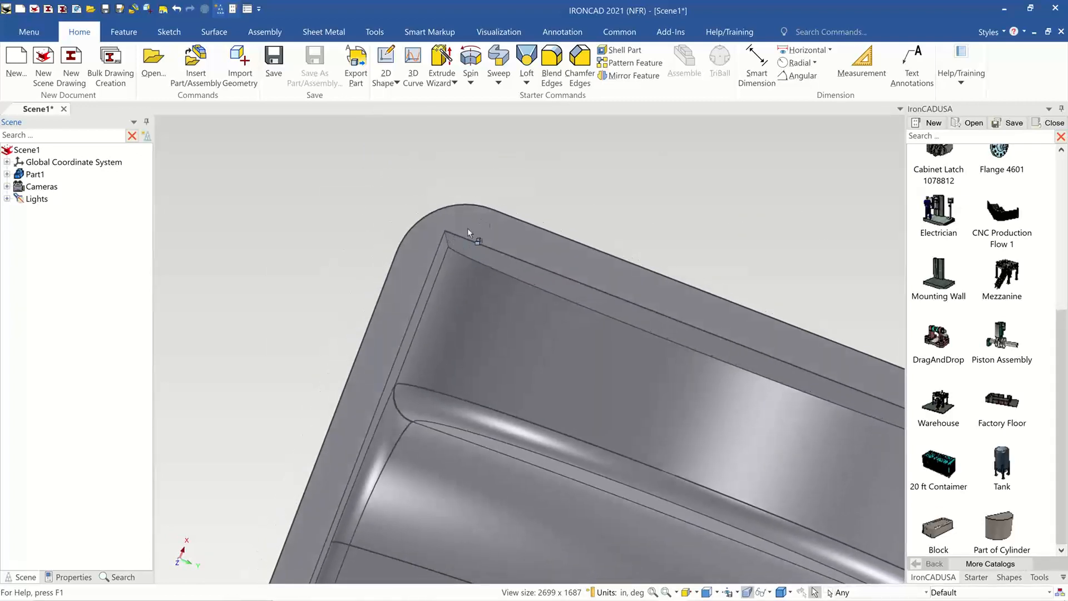
Move the outer end-edge blend ahead of the shell in the part's feature history.
{"action": "scroll", "coordinate": [444, 272], "scroll_direction": "up", "scroll_amount": 3}
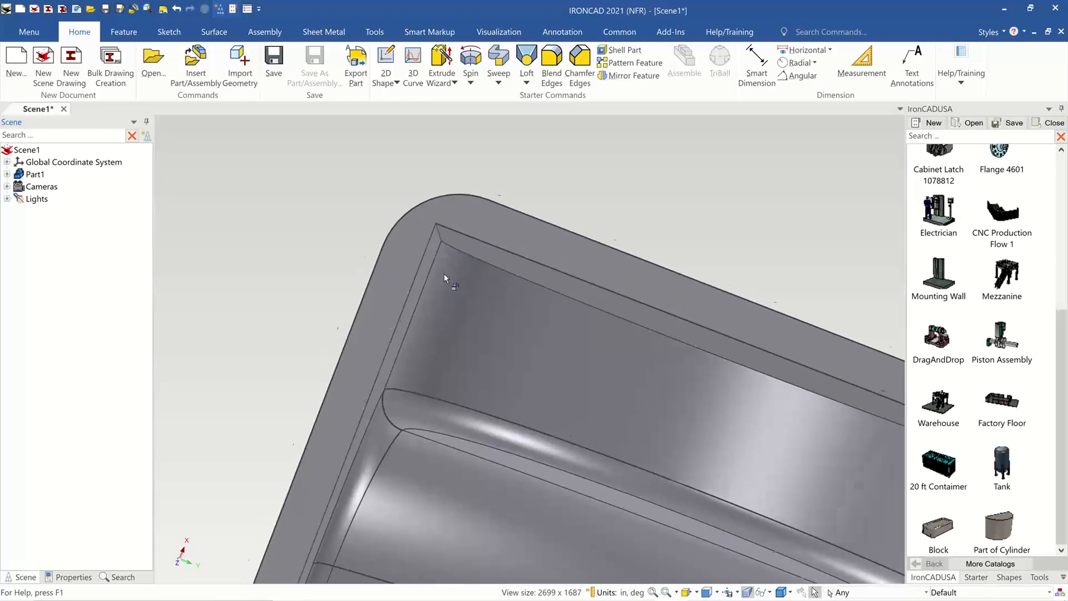
{"action": "middle_click_drag", "start_coordinate": [444, 272], "coordinate": [499, 302], "text": "shift"}
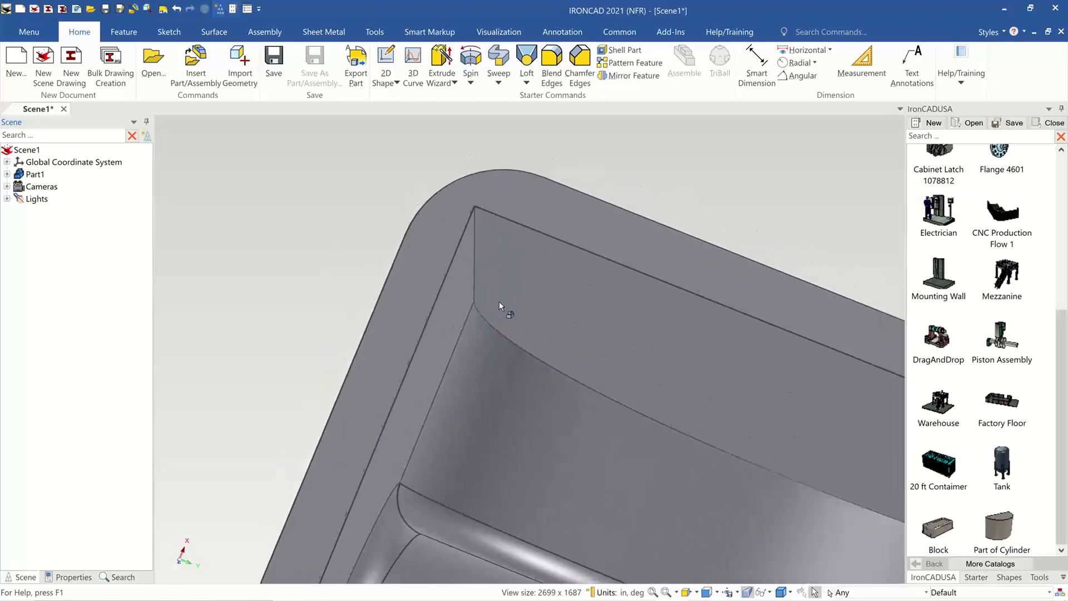
{"action": "left_click", "coordinate": [7, 175]}
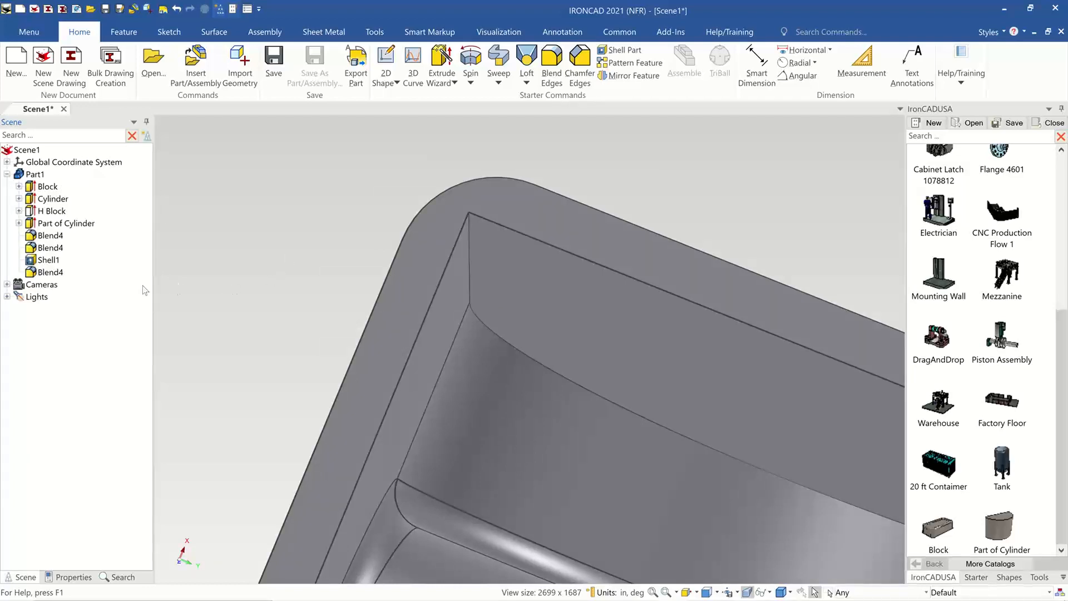
{"action": "left_click", "coordinate": [50, 273]}
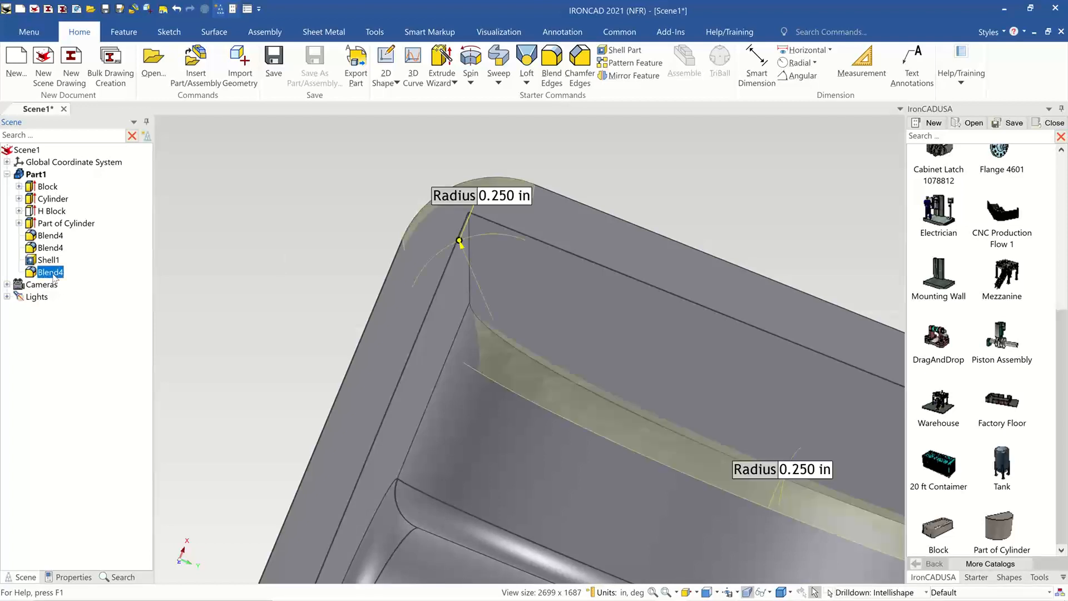
{"action": "left_click_drag", "start_coordinate": [57, 262], "coordinate": [60, 256]}
{"action": "mouse_move", "coordinate": [289, 289]}
{"action": "middle_mouse_down"}
{"action": "mouse_move", "coordinate": [537, 282]}
{"action": "mouse_move", "coordinate": [505, 239]}
{"action": "mouse_move", "coordinate": [396, 330]}
{"action": "mouse_move", "coordinate": [527, 257]}
{"action": "mouse_move", "coordinate": [417, 246]}
{"action": "mouse_move", "coordinate": [538, 204]}
{"action": "mouse_move", "coordinate": [484, 357]}
{"action": "mouse_move", "coordinate": [293, 290]}
{"action": "middle_mouse_up"}
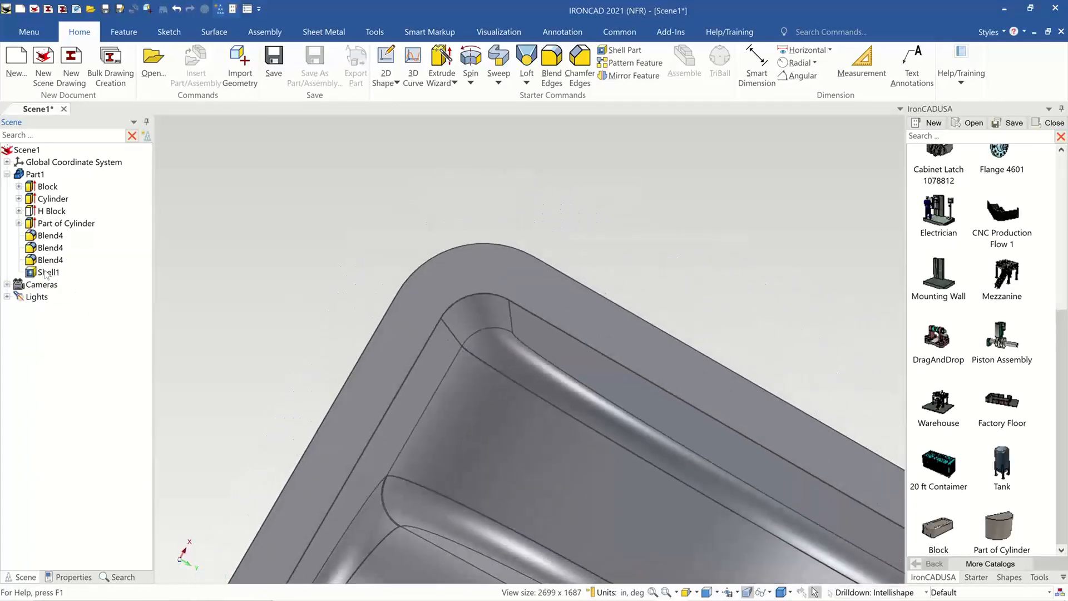
Move the shell ahead of all the blends in the part's feature history.
{"action": "left_click_drag", "start_coordinate": [46, 273], "coordinate": [55, 244]}
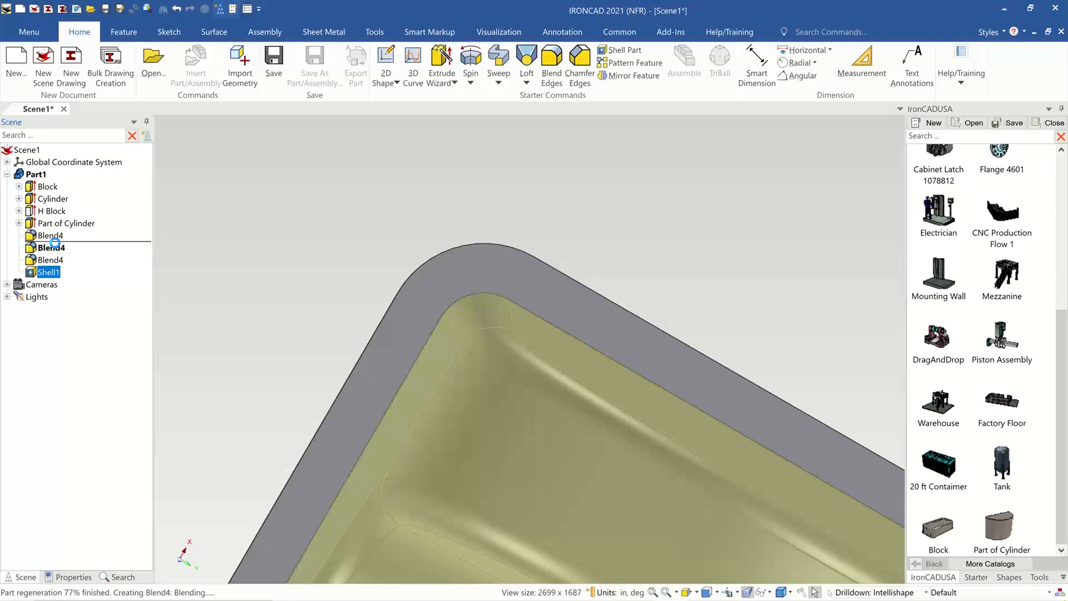
{"action": "scroll", "coordinate": [544, 483], "scroll_direction": "down", "scroll_amount": 4}
{"action": "middle_click_drag", "start_coordinate": [543, 482], "coordinate": [94, 273]}
{"action": "left_click_drag", "start_coordinate": [52, 248], "coordinate": [57, 233]}
{"action": "middle_click_drag", "start_coordinate": [498, 322], "coordinate": [201, 332]}
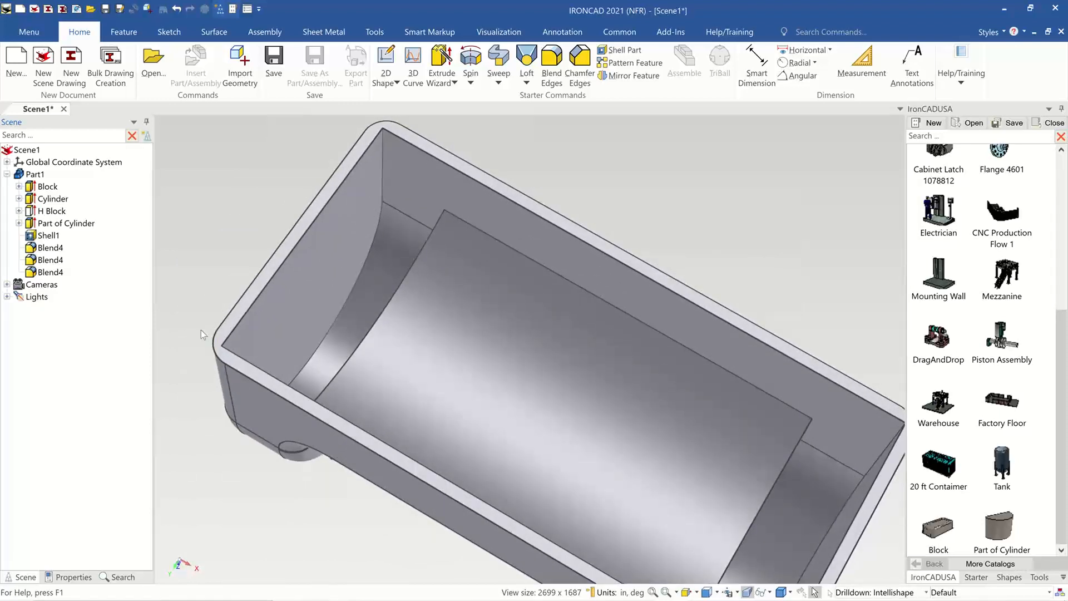
{"action": "middle_click_drag", "start_coordinate": [201, 329], "coordinate": [210, 317]}
Try a constant 0.25 in blend on the inner edges of one shelled end wall, and undo it.
{"action": "left_click", "coordinate": [550, 66]}
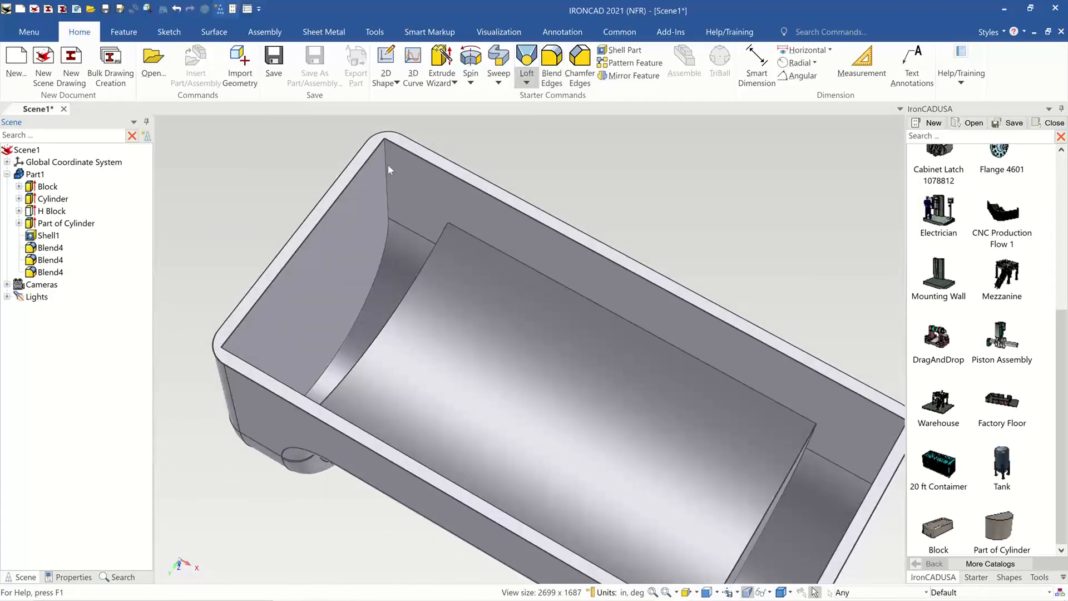
{"action": "left_click", "coordinate": [384, 175]}
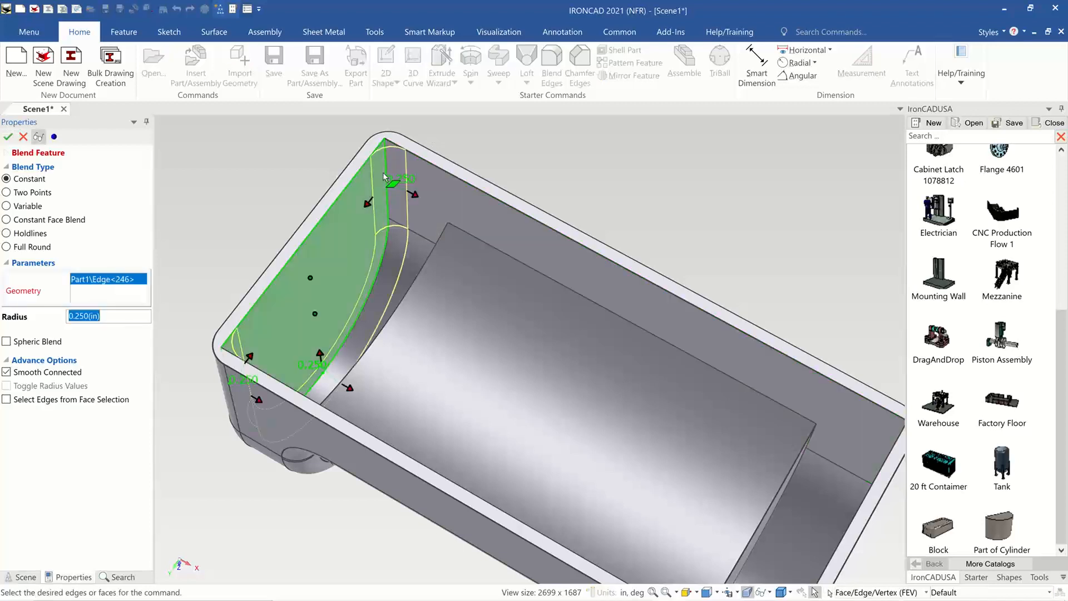
{"action": "middle_click_drag", "start_coordinate": [407, 378], "coordinate": [380, 368]}
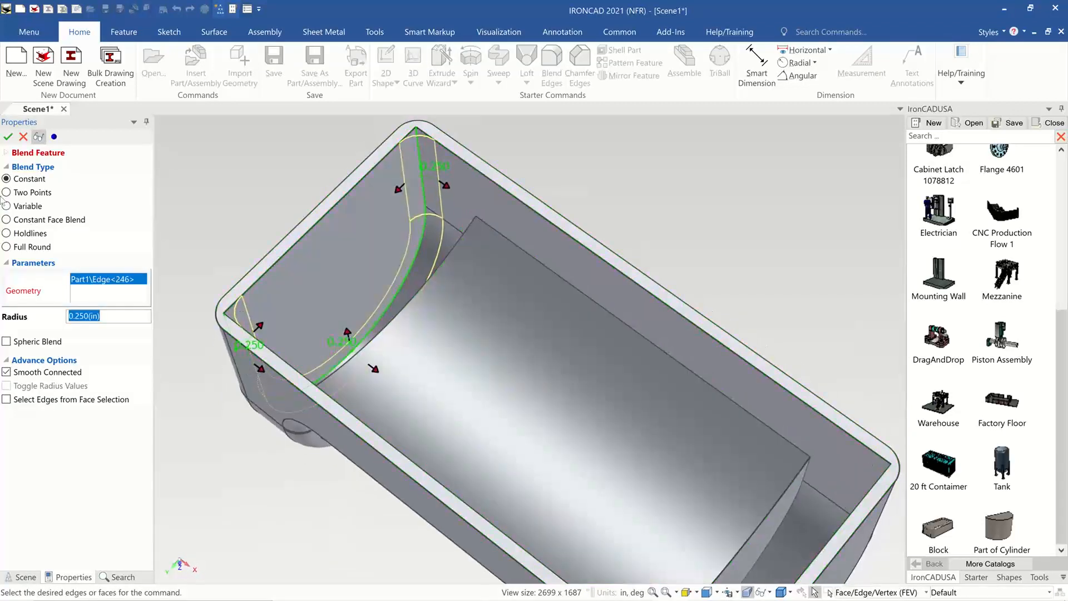
{"action": "left_click", "coordinate": [8, 136]}
{"action": "middle_click_drag", "start_coordinate": [439, 106], "coordinate": [275, 102]}
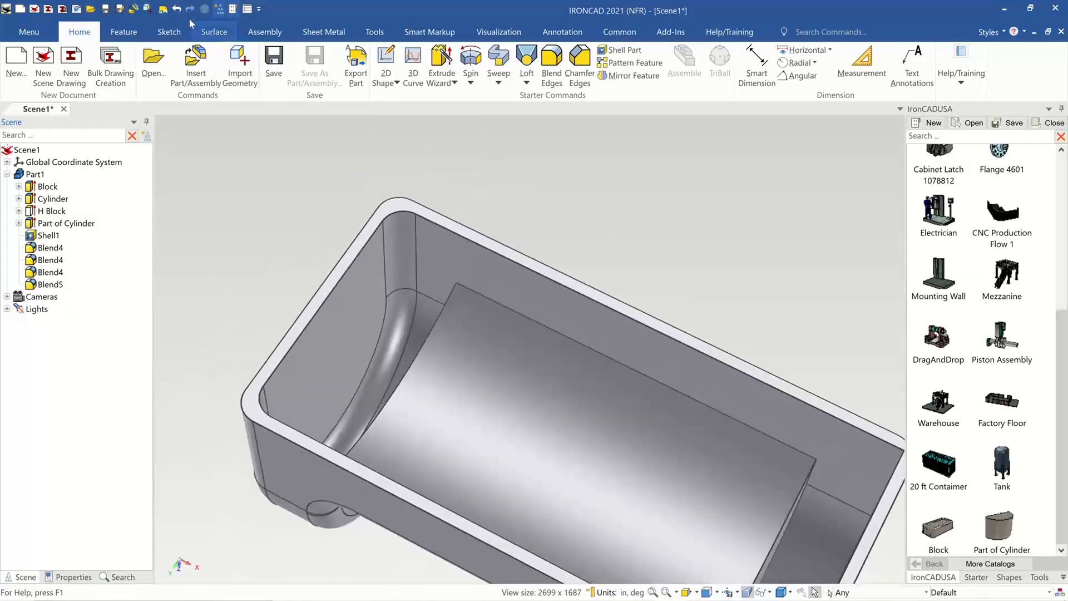
{"action": "left_click", "coordinate": [177, 9]}
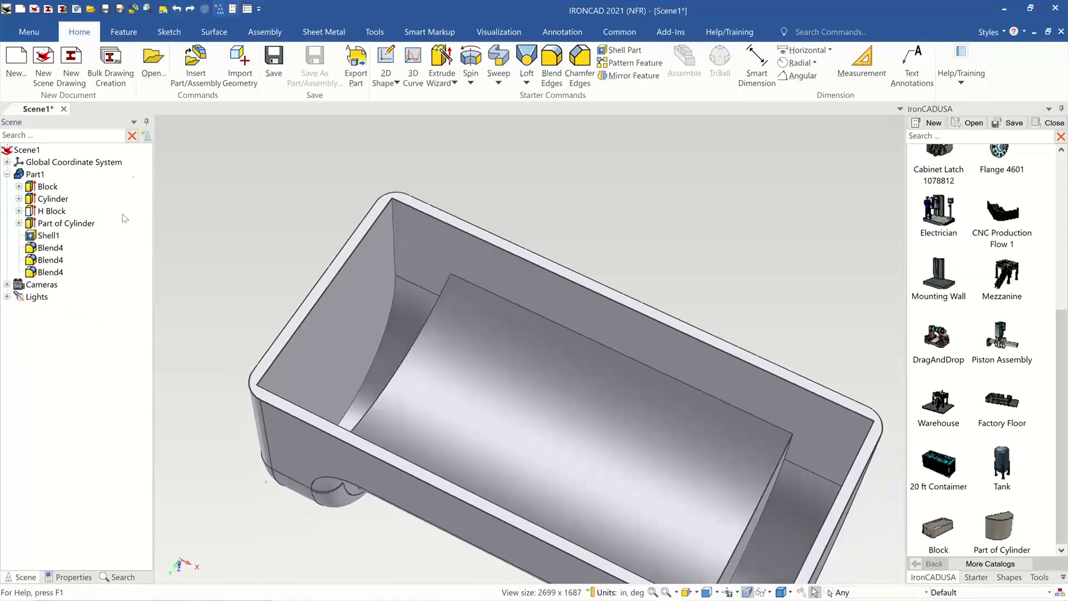
Move the shell back to the end of the part's feature history, after all the blends.
{"action": "left_click_drag", "start_coordinate": [52, 237], "coordinate": [57, 274]}
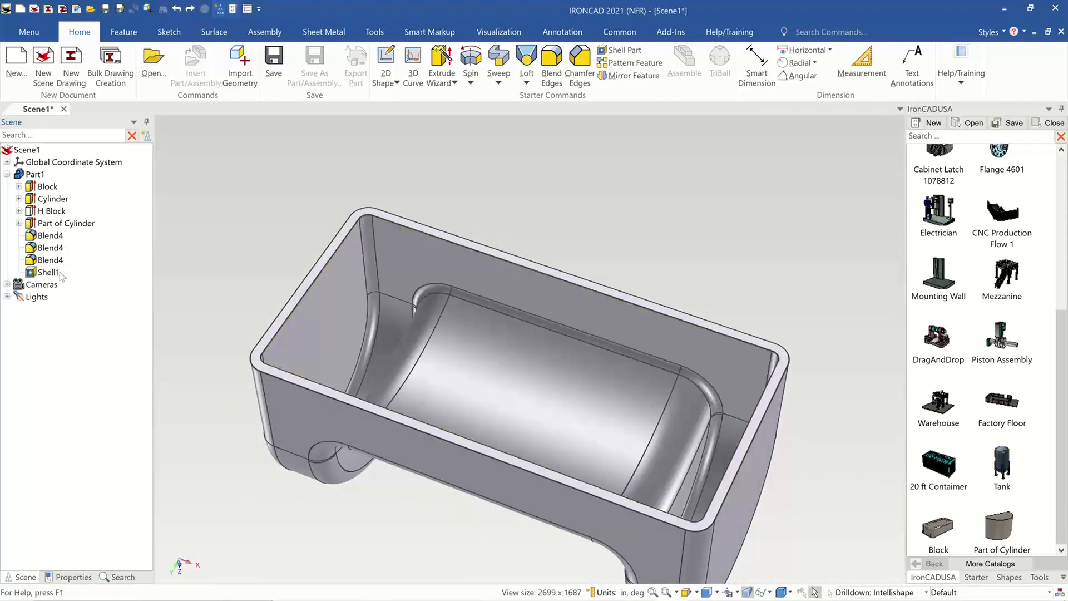
{"action": "scroll", "coordinate": [361, 243], "scroll_direction": "up", "scroll_amount": 2}
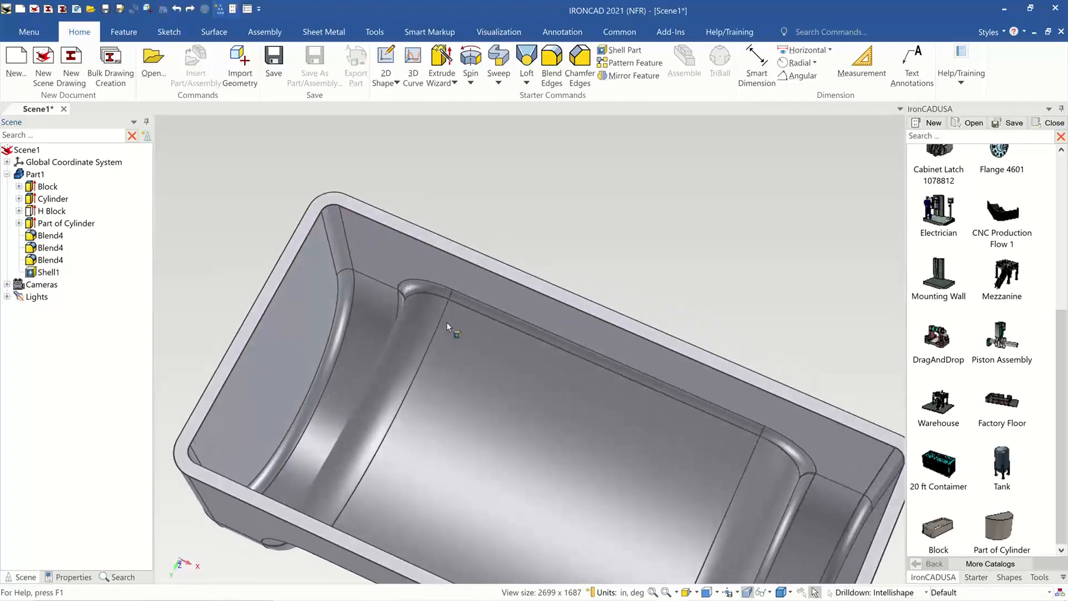
{"action": "middle_click_drag", "start_coordinate": [474, 296], "coordinate": [471, 287]}
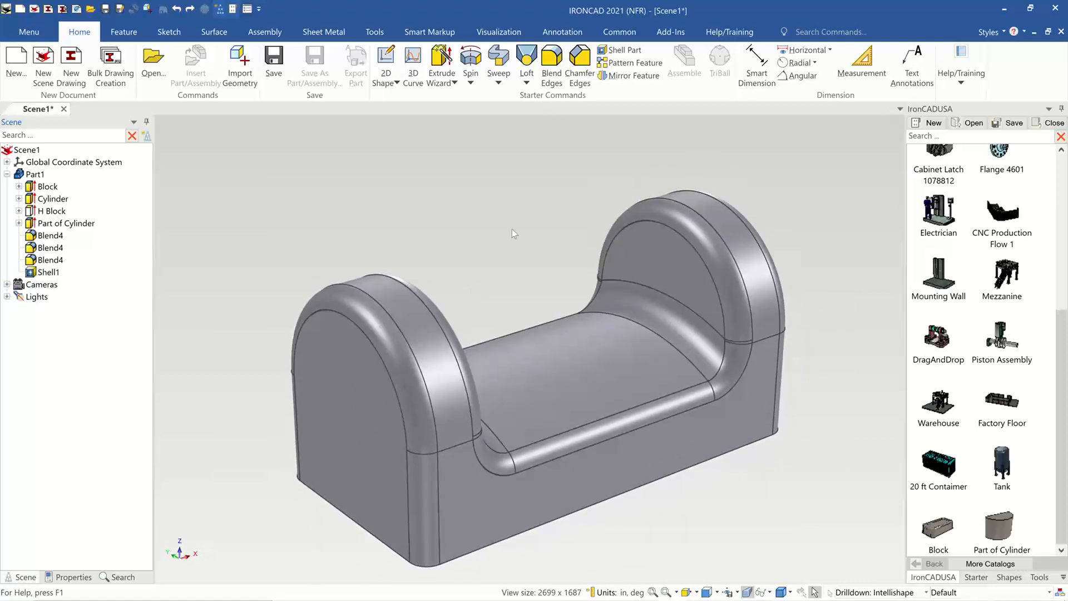
Save the scene as a scene file named with the owner's first name in possessive form followed by "old telephone".
{"action": "left_click", "coordinate": [105, 9]}
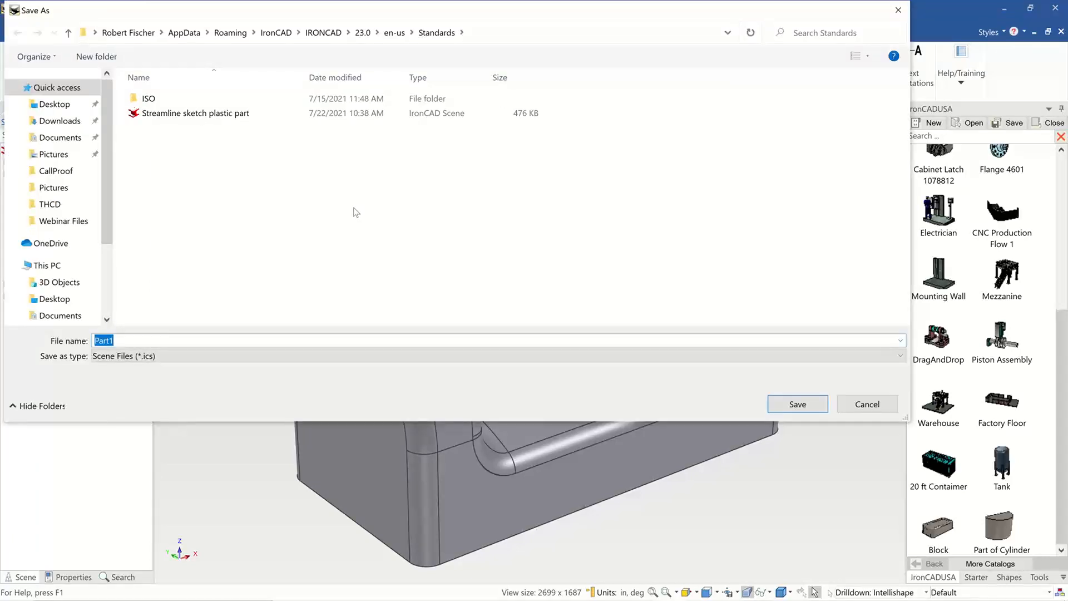
{"action": "type", "text": "Joe's old telephone"}
{"action": "key", "text": "Return"}
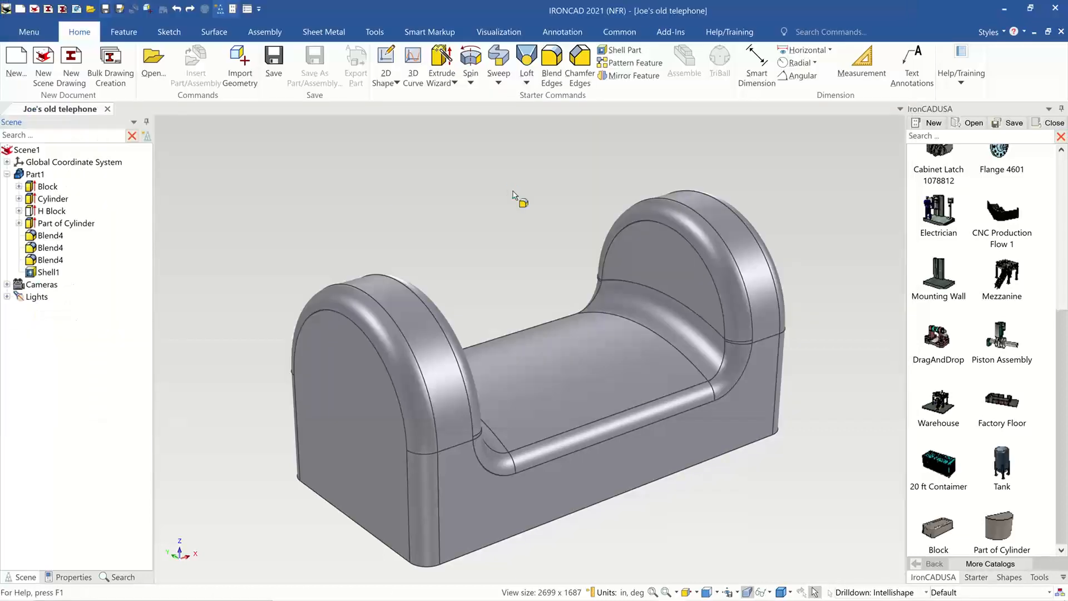
Create a new drawing of the saved part with front, right, top and T.F.R views at automatic scale.
{"action": "middle_click_drag", "start_coordinate": [725, 286], "coordinate": [710, 199]}
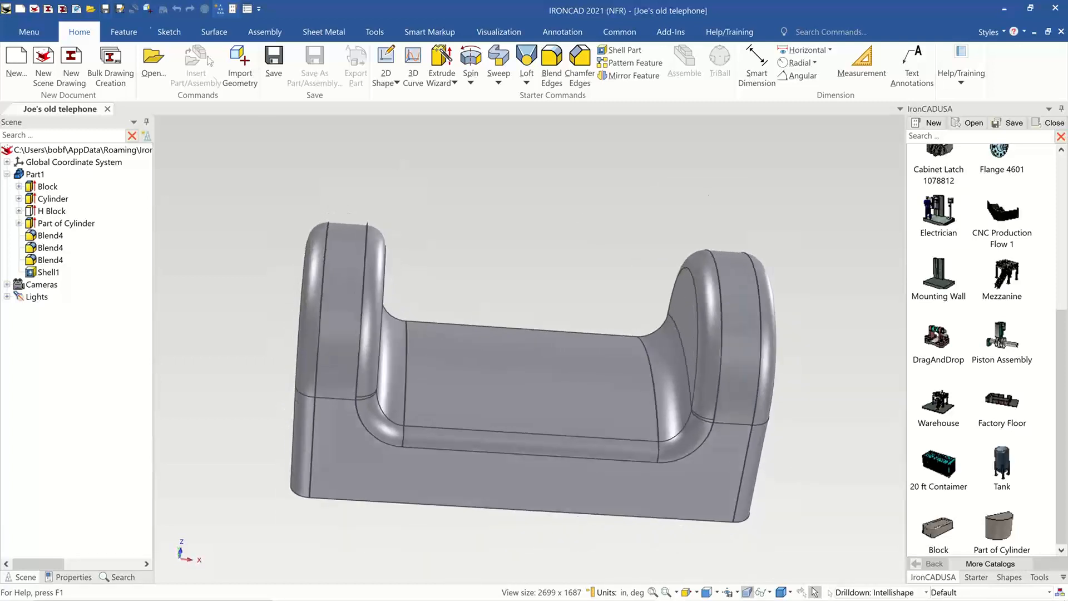
{"action": "left_click", "coordinate": [81, 77]}
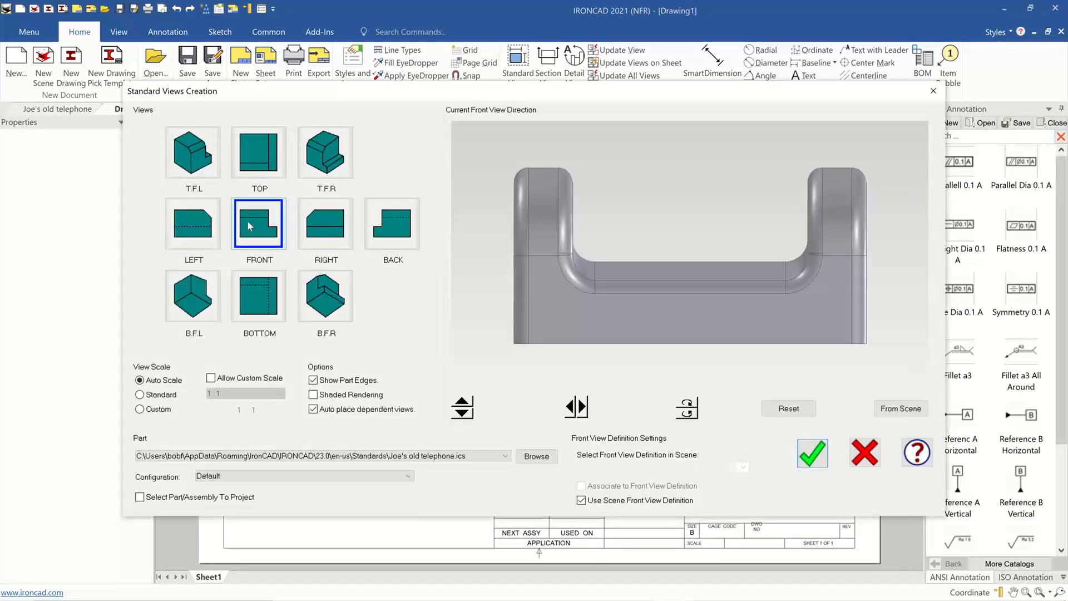
{"action": "left_click", "coordinate": [323, 223]}
{"action": "left_click", "coordinate": [331, 172]}
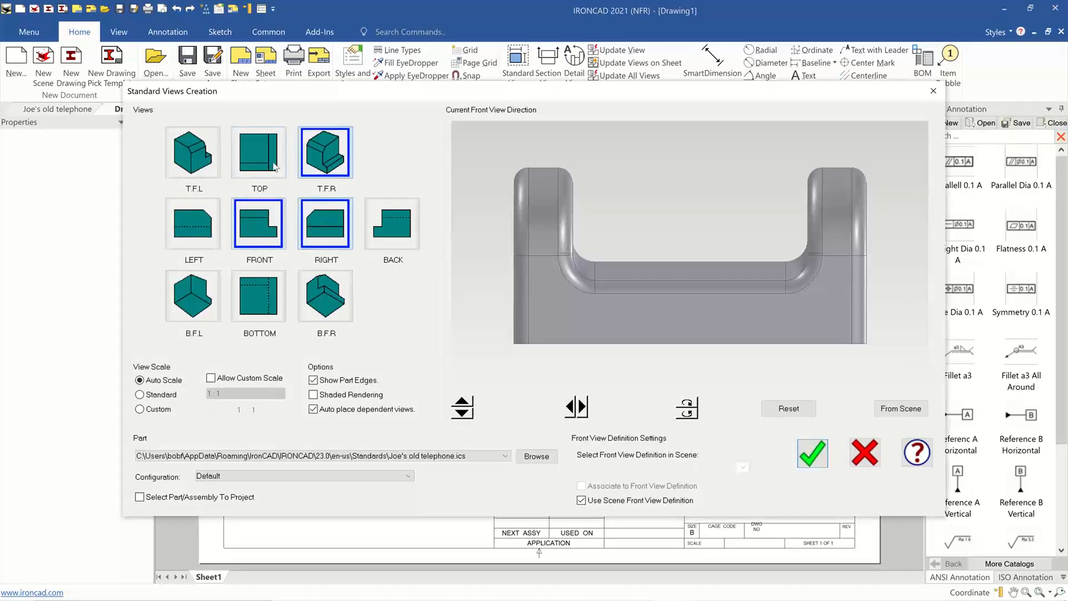
{"action": "left_click", "coordinate": [281, 164]}
{"action": "left_click", "coordinate": [812, 453]}
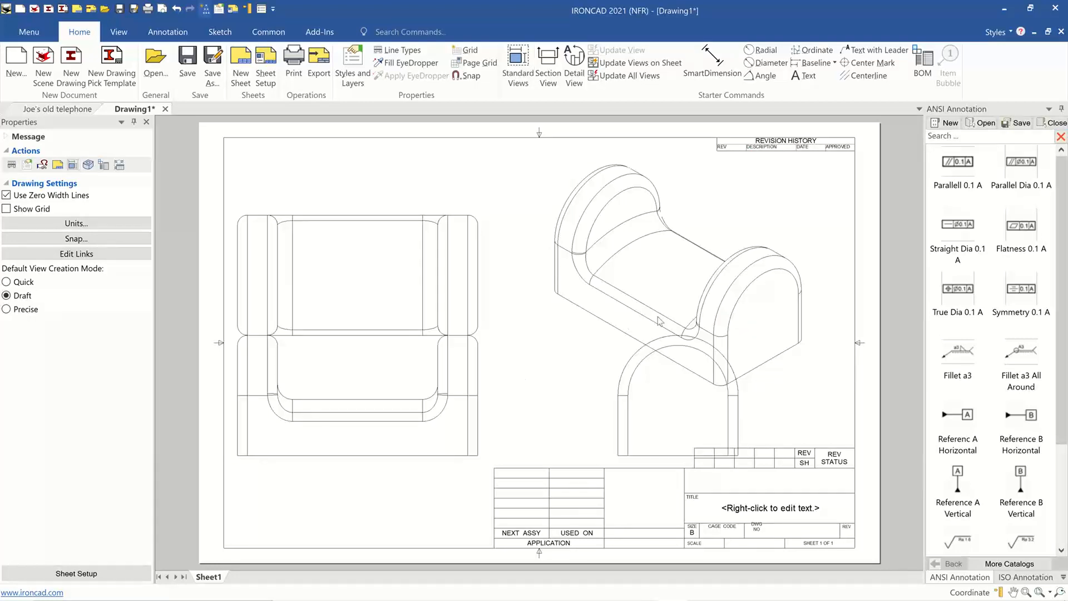
Move the top view farther above the front view and bring the right view closer to the front view.
{"action": "left_click_drag", "start_coordinate": [364, 284], "coordinate": [359, 230]}
{"action": "left_click_drag", "start_coordinate": [733, 419], "coordinate": [675, 419]}
Set the T.F.R isometric view to the standard view scale 1 : 2.
{"action": "left_click", "coordinate": [692, 295]}
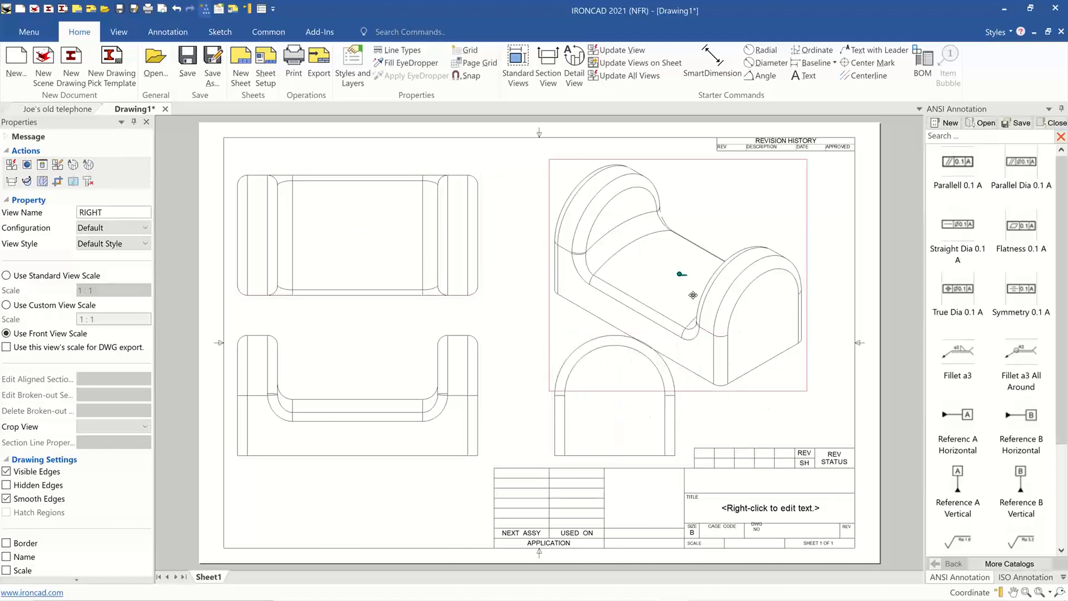
{"action": "left_click", "coordinate": [7, 306]}
{"action": "left_click", "coordinate": [118, 318]}
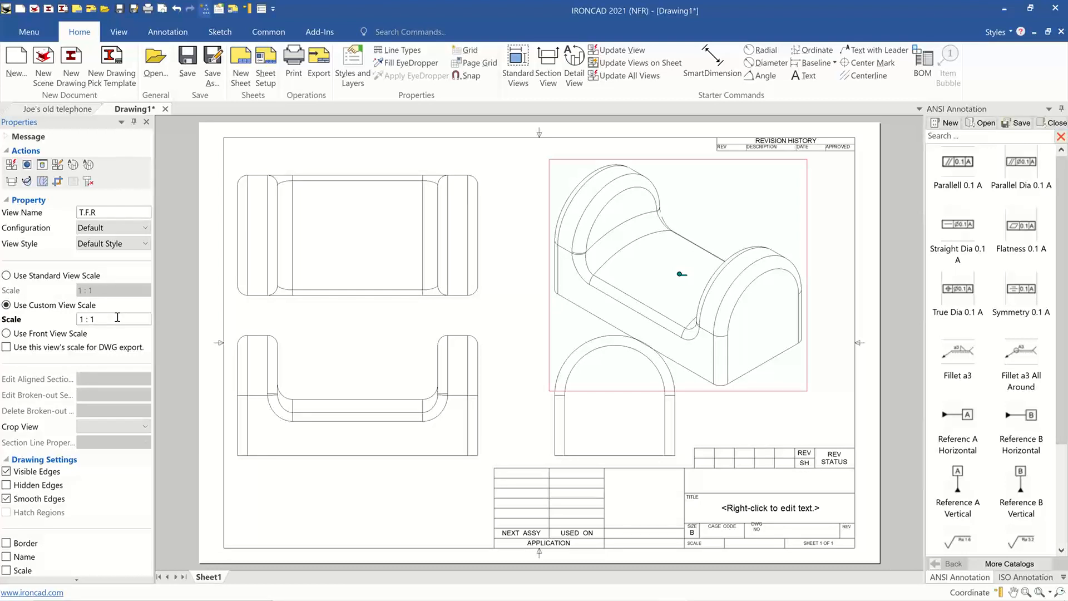
{"action": "left_click", "coordinate": [8, 276]}
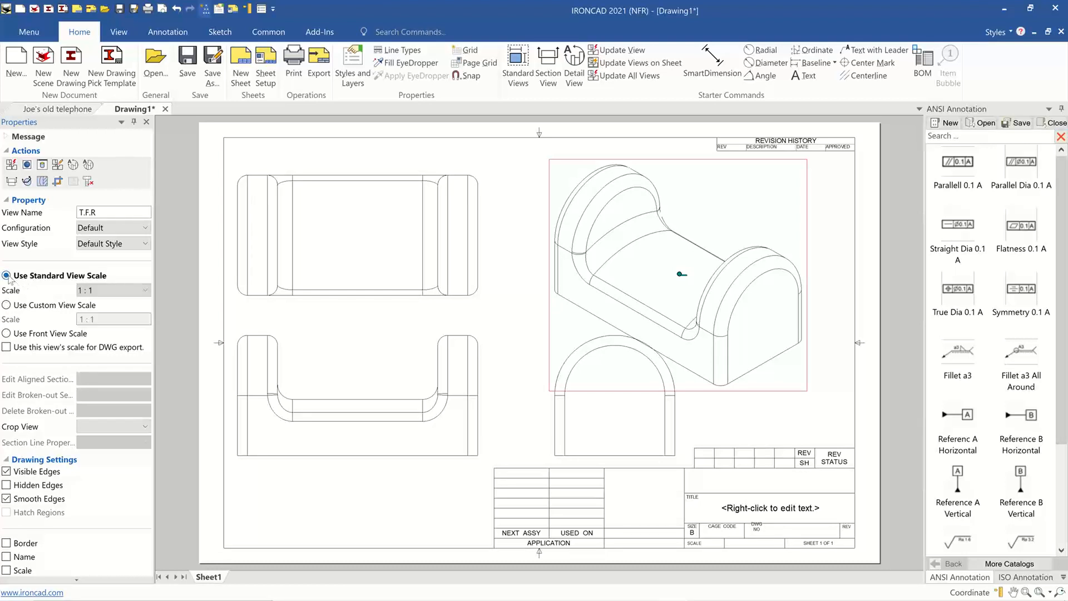
{"action": "left_click", "coordinate": [146, 290]}
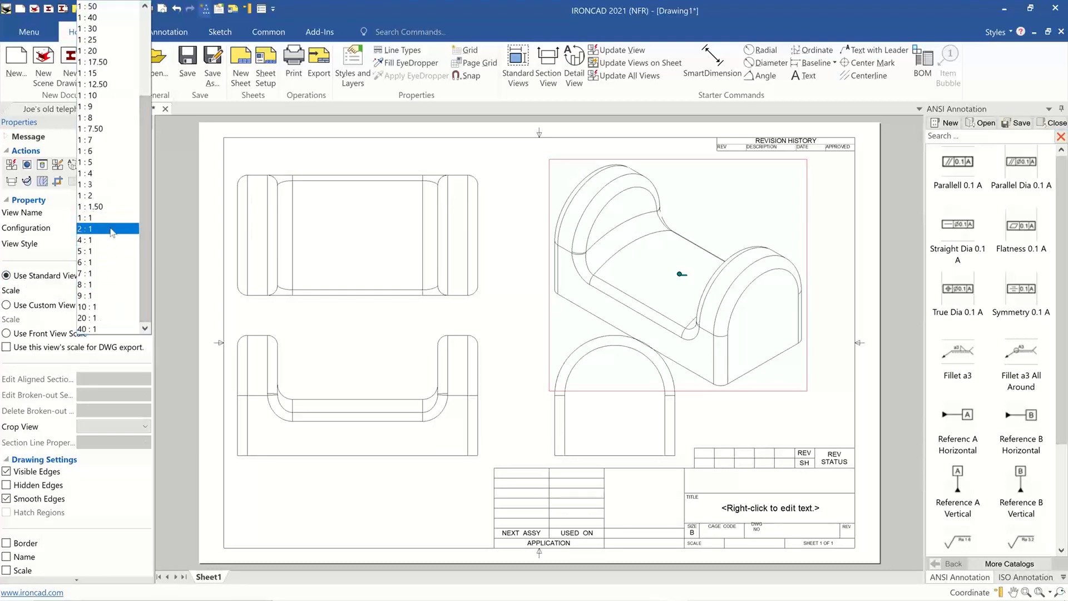
{"action": "left_click", "coordinate": [113, 232]}
{"action": "left_click", "coordinate": [146, 290]}
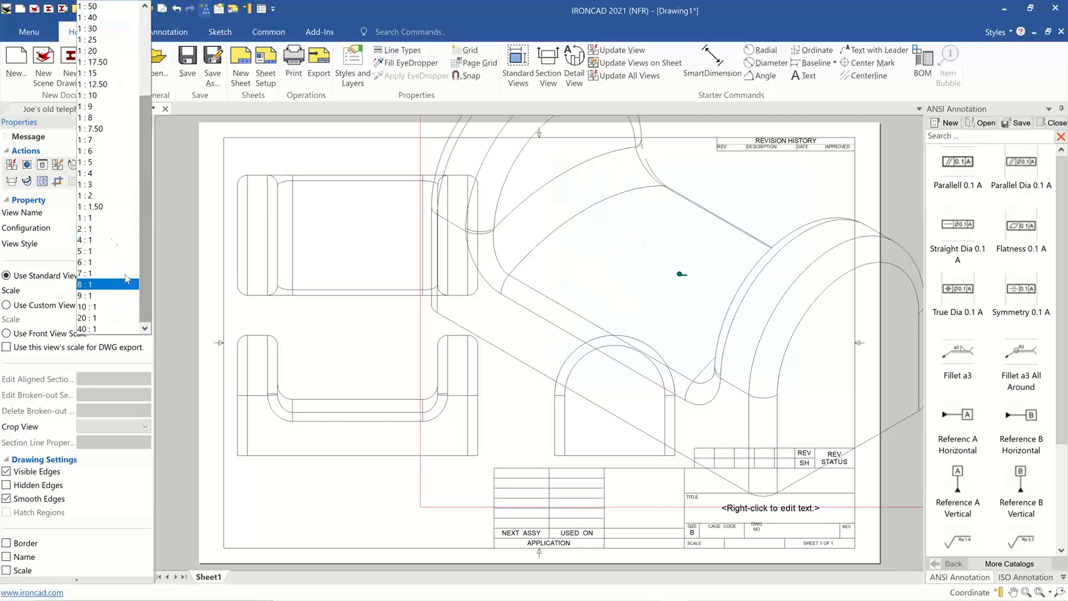
{"action": "left_click", "coordinate": [95, 195]}
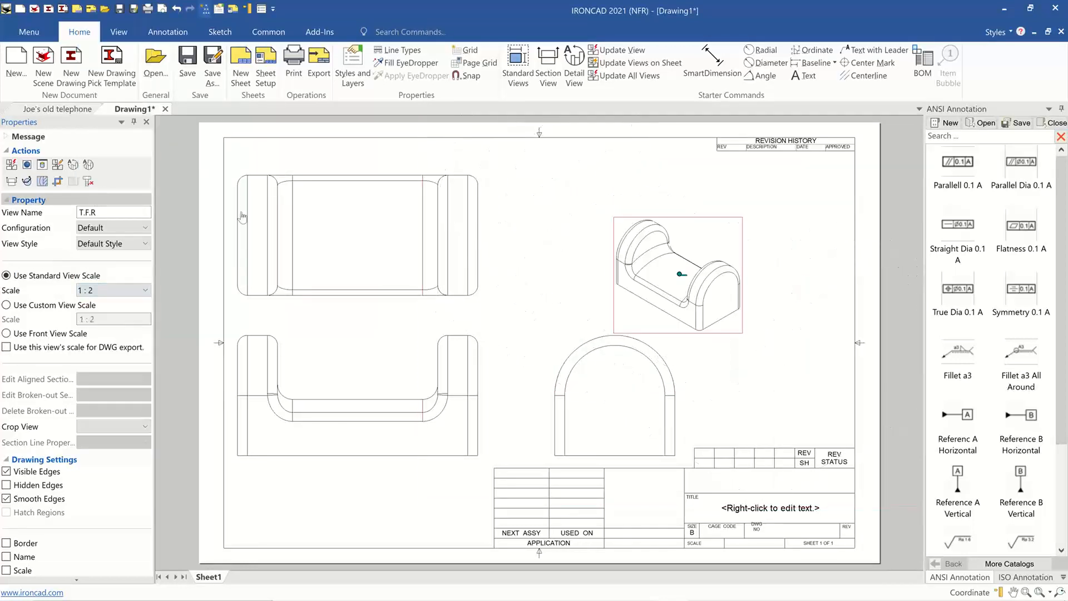
Reposition the isometric view in the open space near the revision block and shift the front view slightly toward the right view.
{"action": "mouse_move", "coordinate": [672, 237]}
{"action": "left_mouse_down"}
{"action": "mouse_move", "coordinate": [657, 233]}
{"action": "mouse_move", "coordinate": [691, 244]}
{"action": "left_mouse_up"}
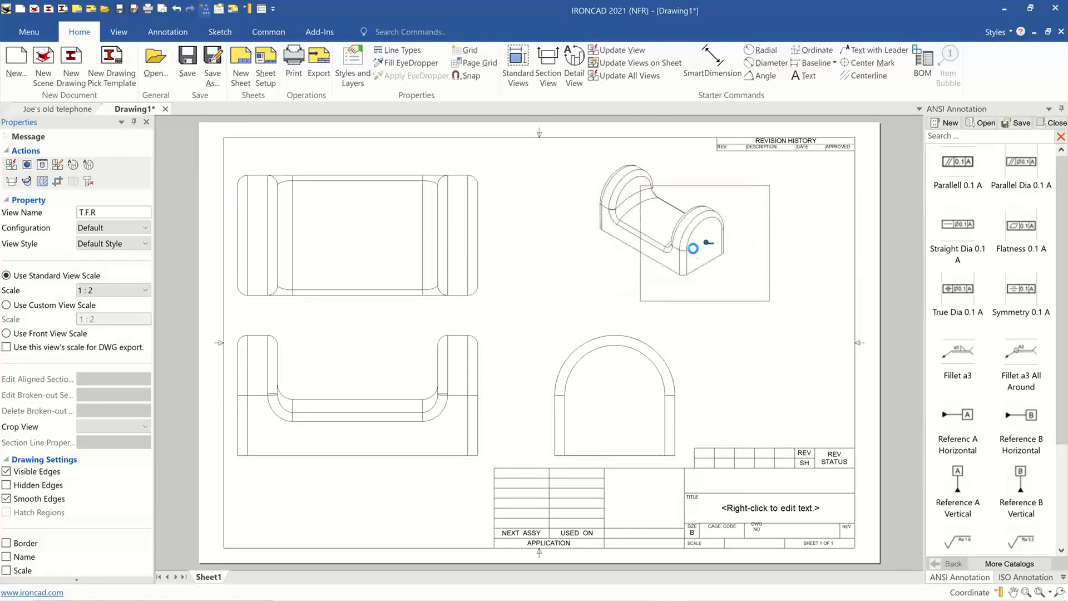
{"action": "left_click", "coordinate": [762, 389]}
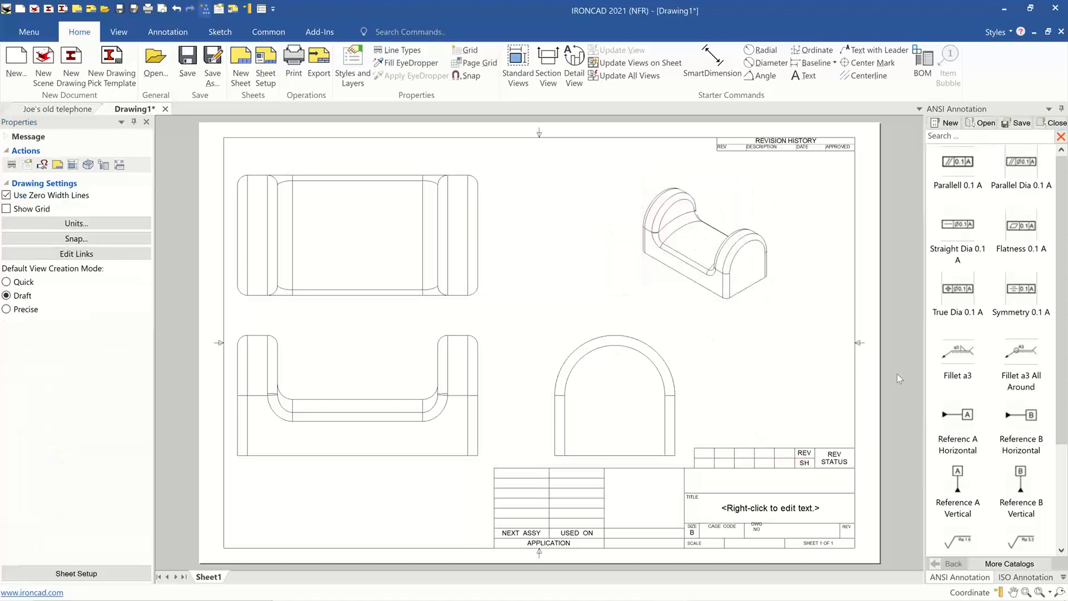
{"action": "left_click_drag", "start_coordinate": [414, 421], "coordinate": [426, 421]}
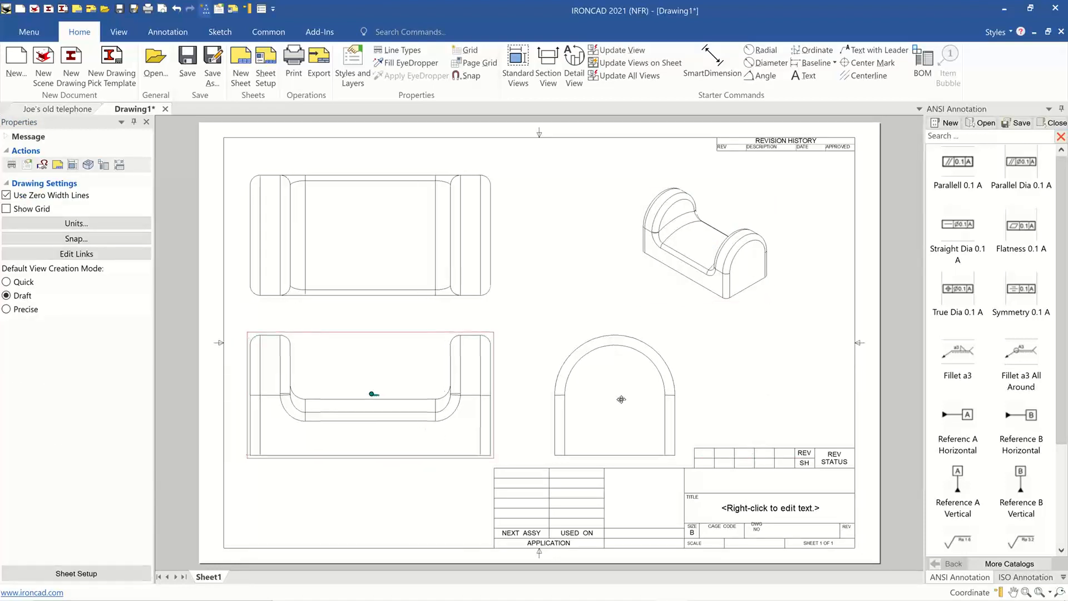
{"action": "left_click", "coordinate": [610, 249]}
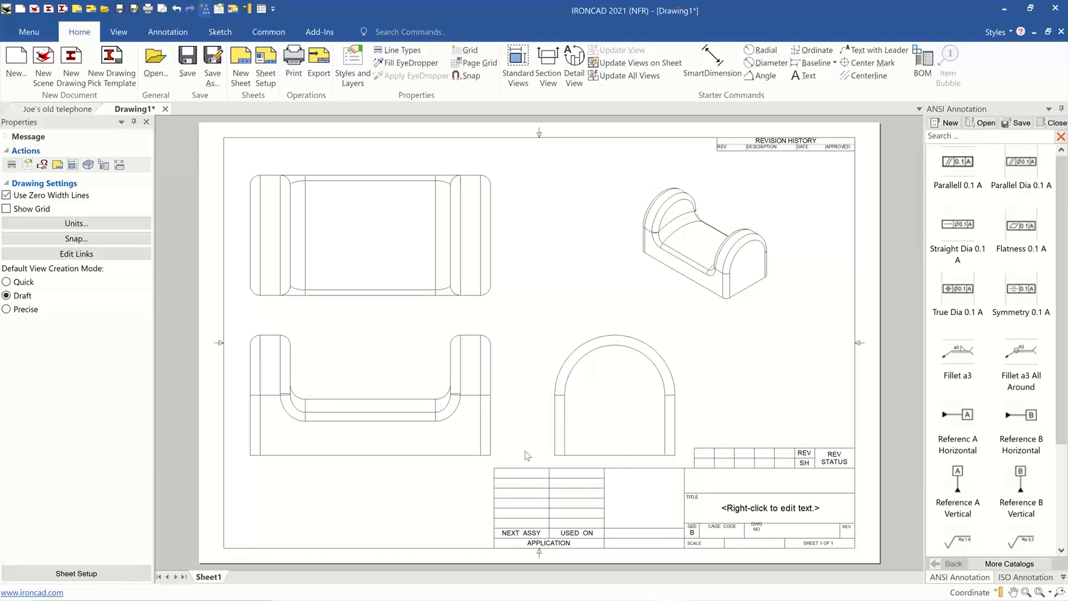
Return to the telephone part scene and show the size handles of the H Block cutout between the end walls.
{"action": "left_click", "coordinate": [78, 111]}
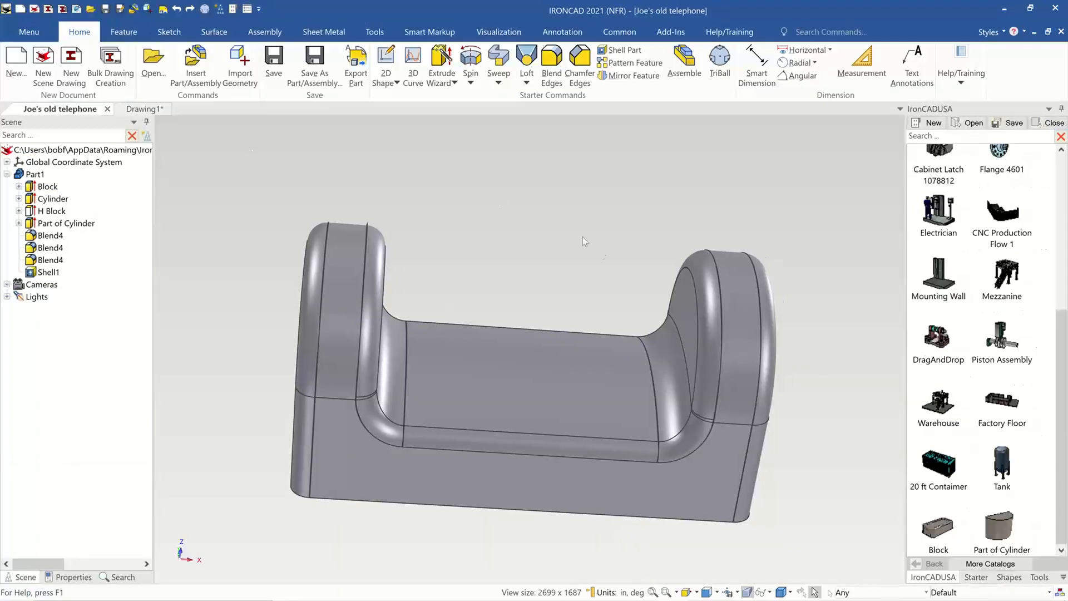
{"action": "middle_click_drag", "start_coordinate": [584, 240], "coordinate": [458, 310]}
{"action": "left_click", "coordinate": [668, 268]}
{"action": "left_click", "coordinate": [668, 269]}
{"action": "middle_click_drag", "start_coordinate": [539, 314], "coordinate": [618, 283]}
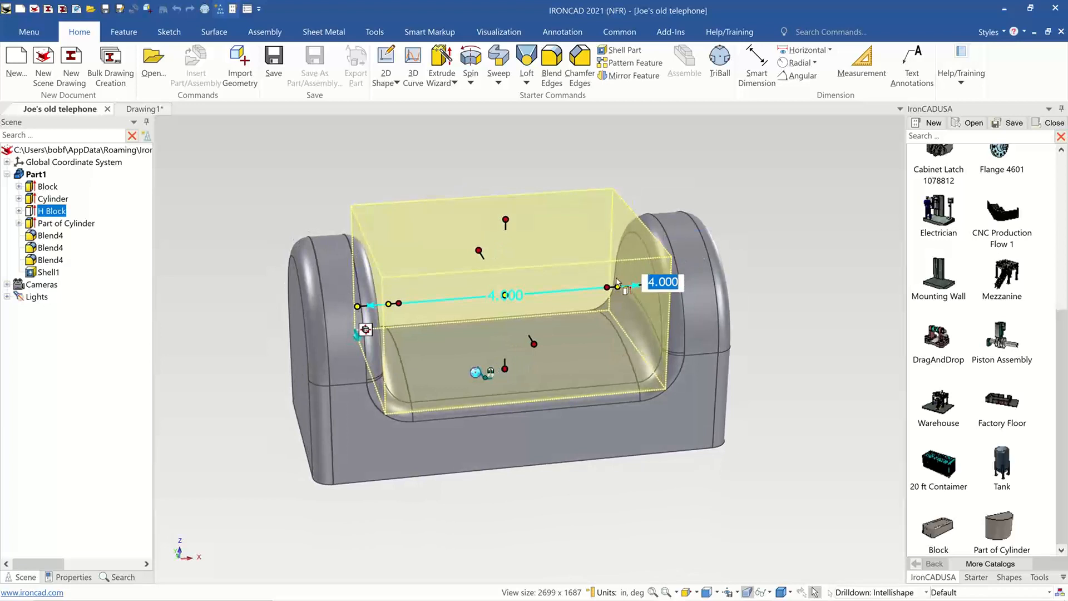
{"action": "left_click", "coordinate": [779, 234]}
{"action": "middle_click_drag", "start_coordinate": [779, 234], "coordinate": [650, 257]}
Tilt the inner face of the +X end wall by 5° about its horizontal axis using Move Face with the TriBall.
{"action": "left_click", "coordinate": [636, 252]}
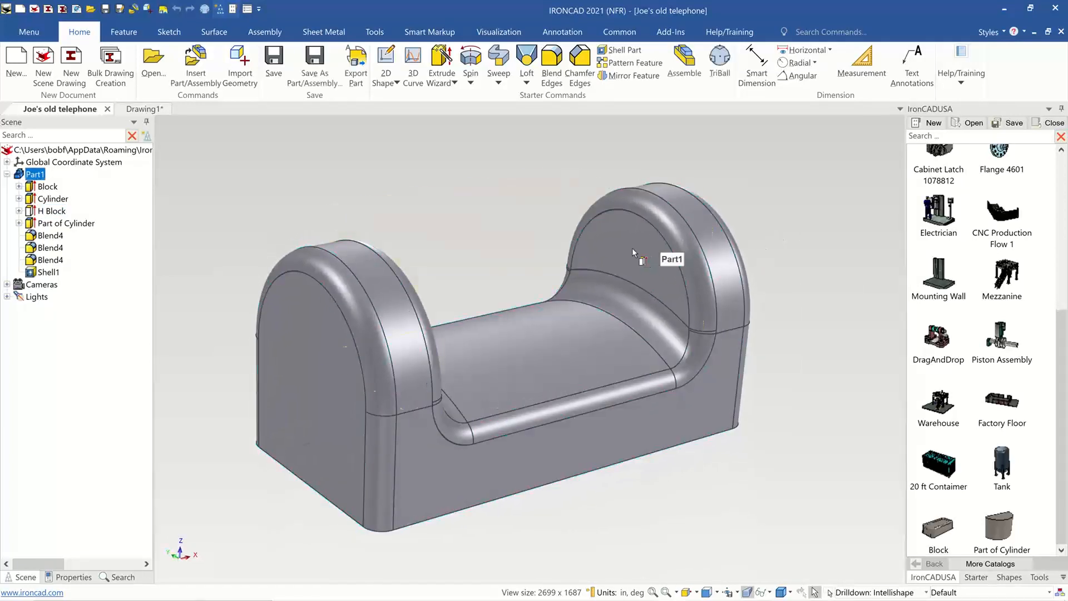
{"action": "left_click", "coordinate": [633, 250]}
{"action": "left_click", "coordinate": [632, 250]}
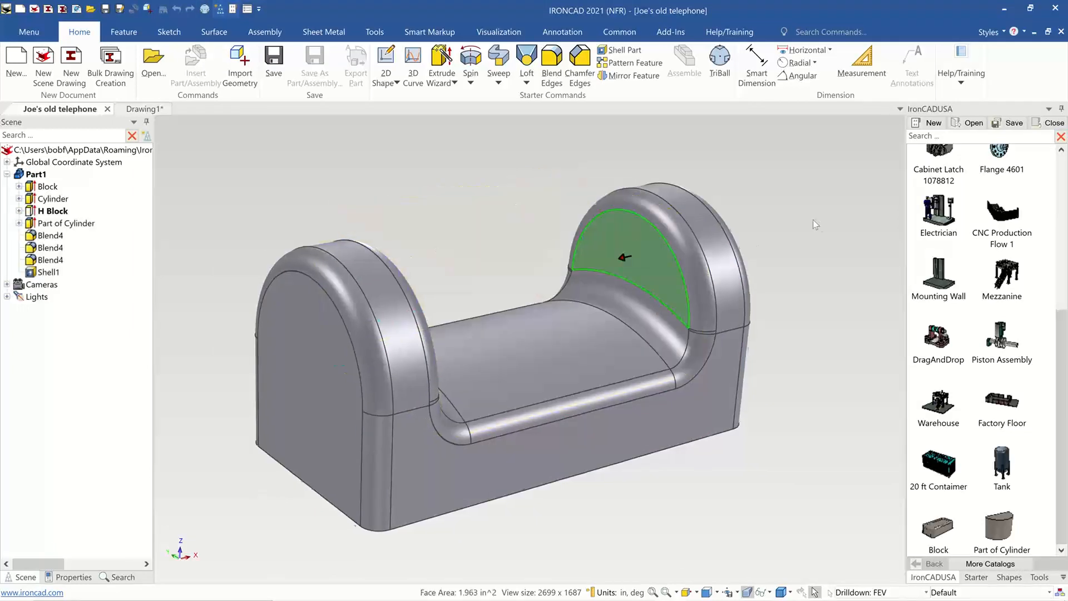
{"action": "middle_click_drag", "start_coordinate": [813, 219], "coordinate": [771, 208]}
{"action": "key", "text": "F10"}
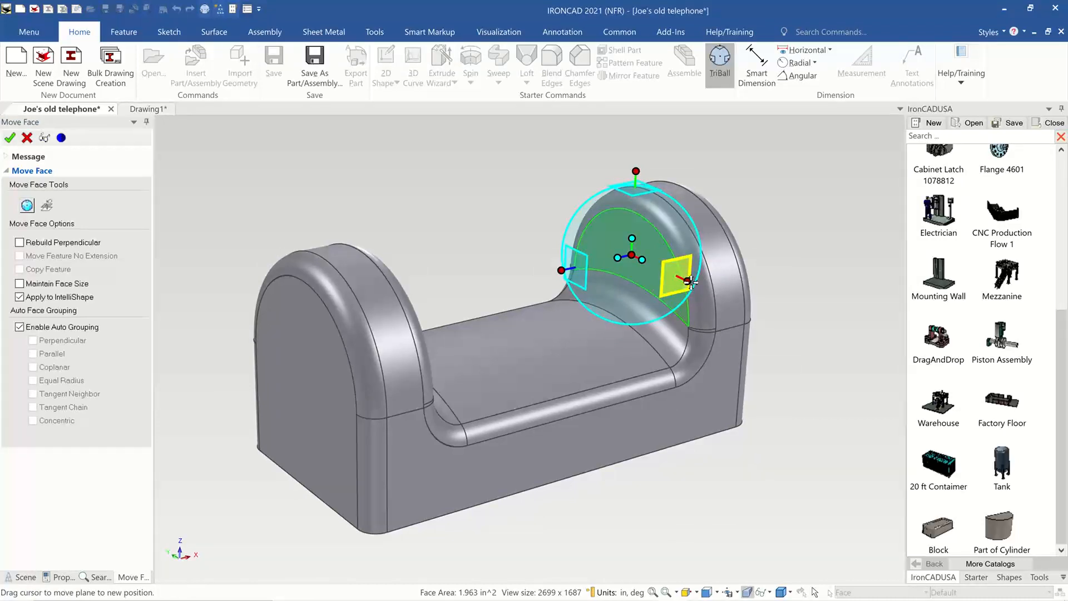
{"action": "left_click", "coordinate": [689, 281]}
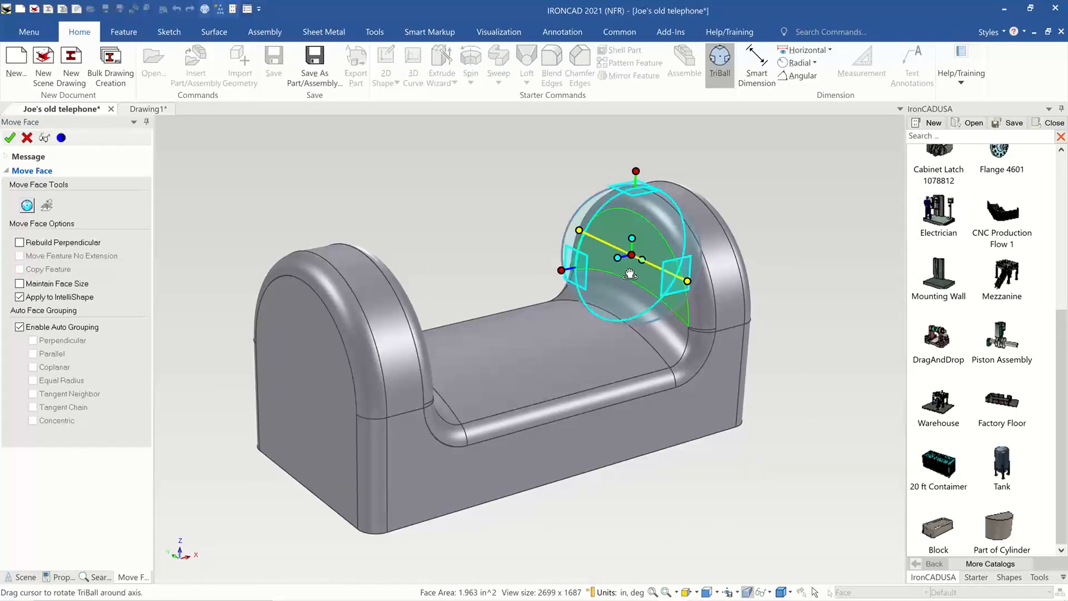
{"action": "left_click_drag", "start_coordinate": [637, 277], "coordinate": [634, 269]}
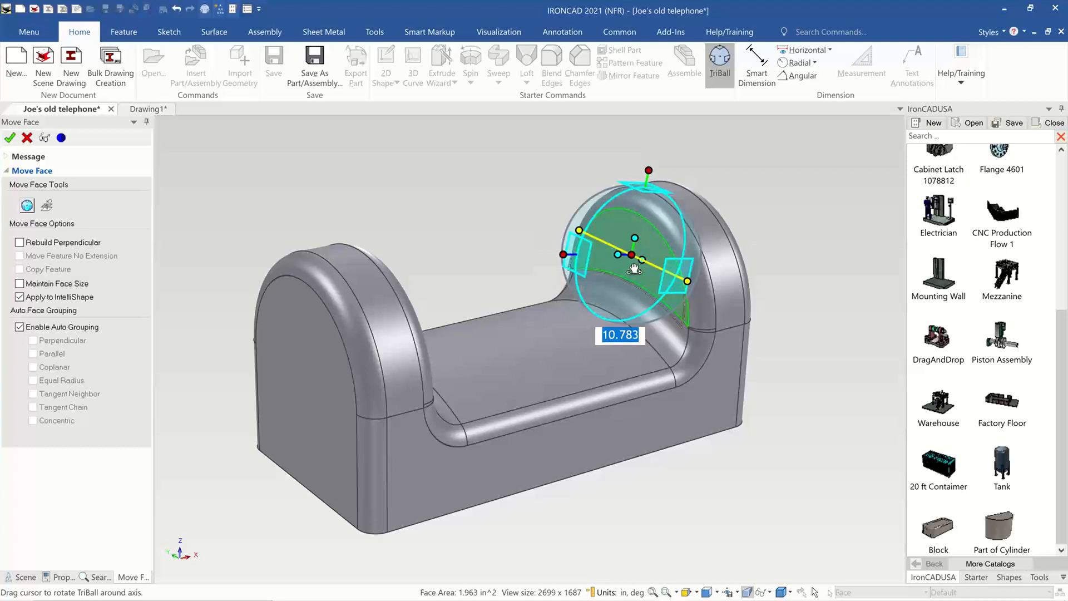
{"action": "type", "text": "5"}
{"action": "key", "text": "Return"}
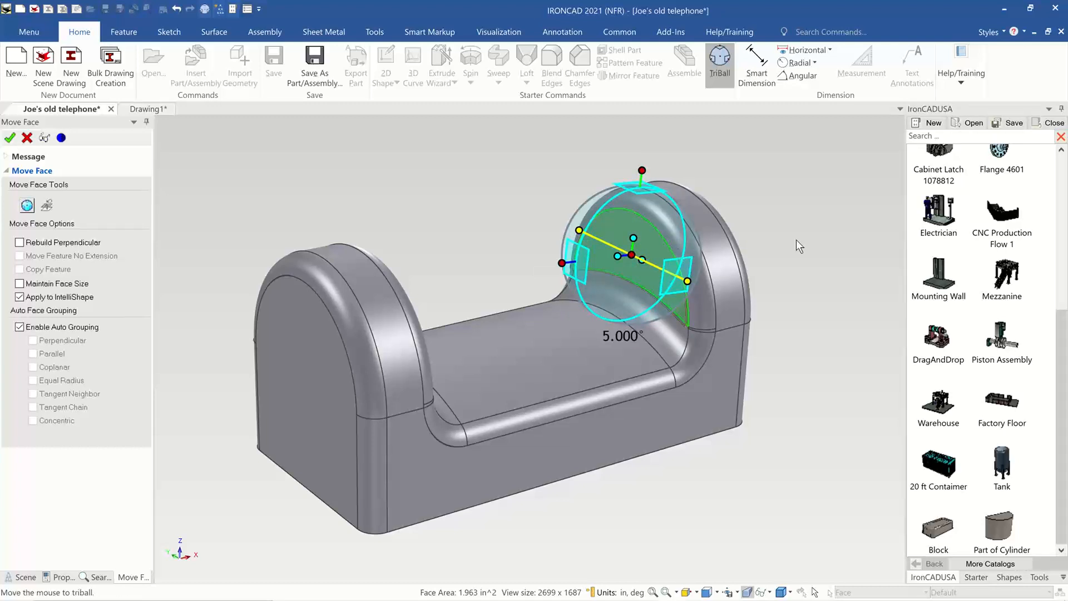
{"action": "middle_click_drag", "start_coordinate": [809, 245], "coordinate": [790, 246]}
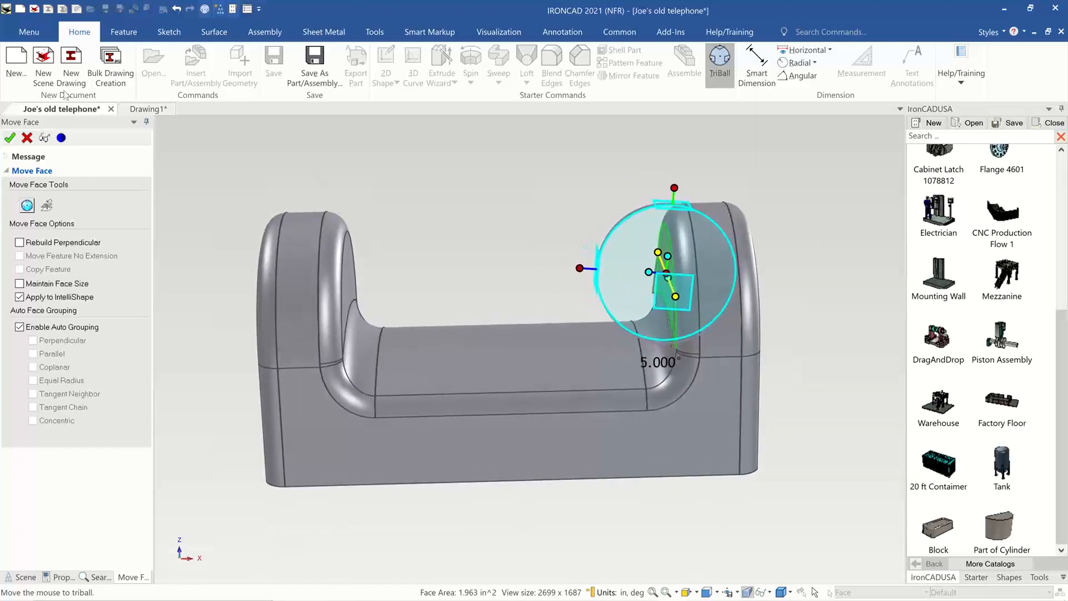
{"action": "left_click", "coordinate": [7, 138]}
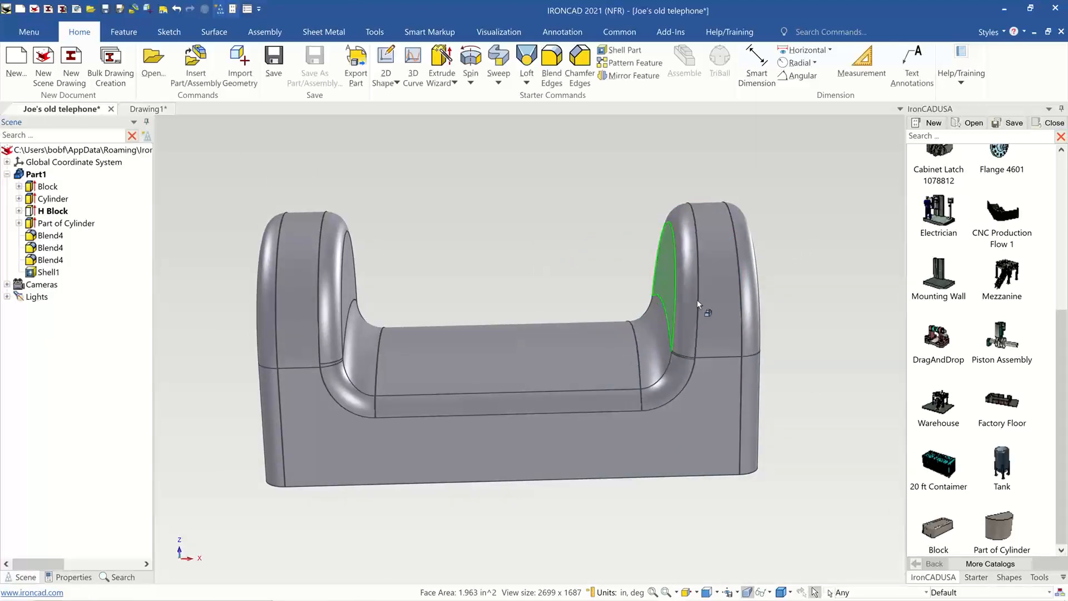
Rotate the inner face of the -X end wall by 350° about its horizontal axis using Move Face with the TriBall.
{"action": "middle_click_drag", "start_coordinate": [697, 305], "coordinate": [699, 428]}
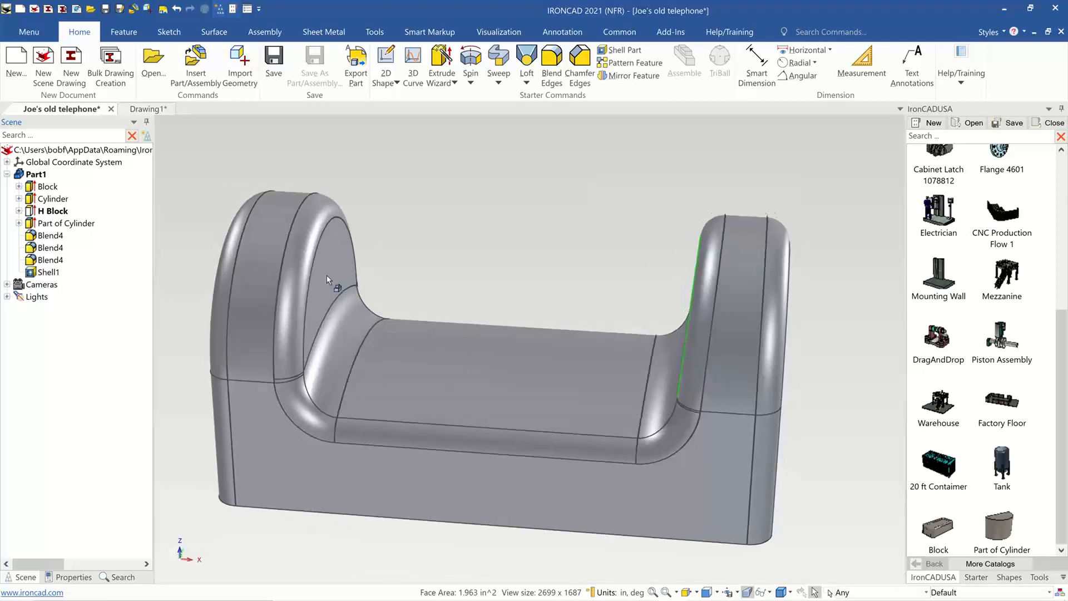
{"action": "left_click", "coordinate": [328, 273]}
{"action": "left_click", "coordinate": [328, 272]}
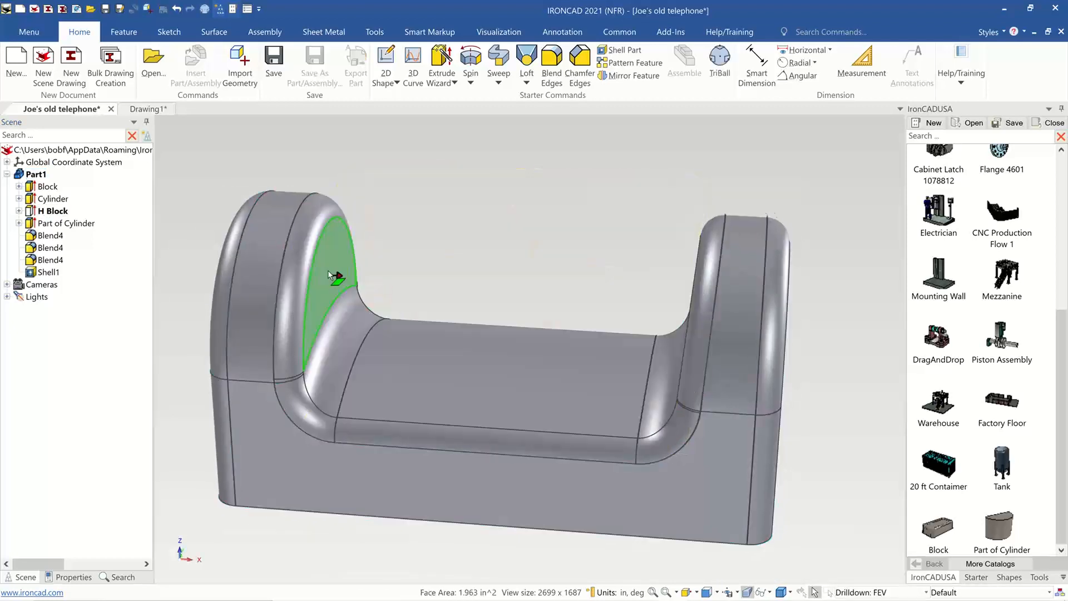
{"action": "key", "text": "F10"}
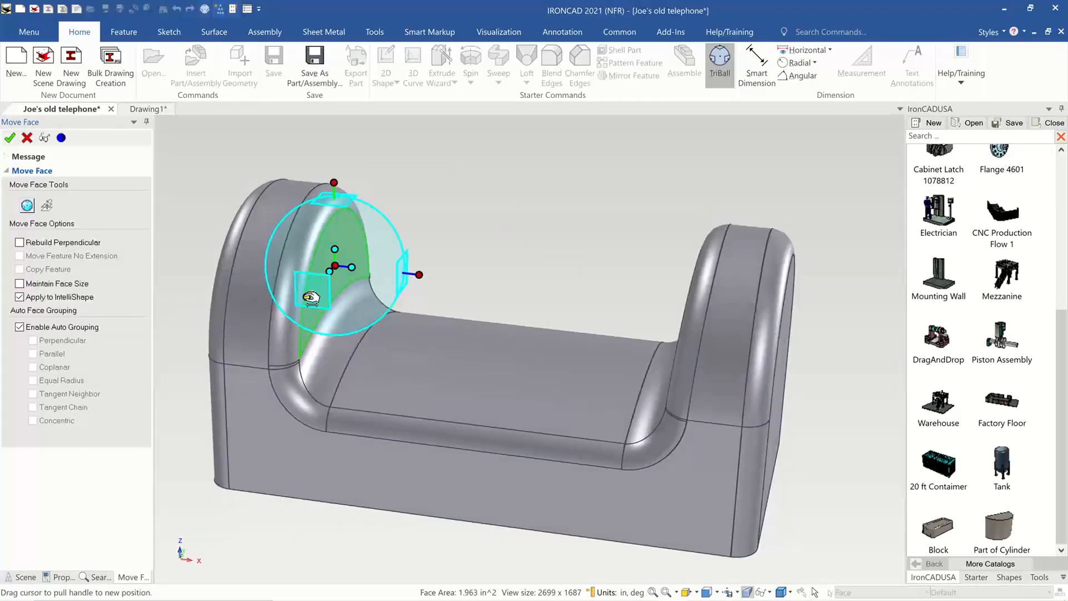
{"action": "left_click", "coordinate": [307, 296]}
{"action": "left_click_drag", "start_coordinate": [367, 293], "coordinate": [365, 291]}
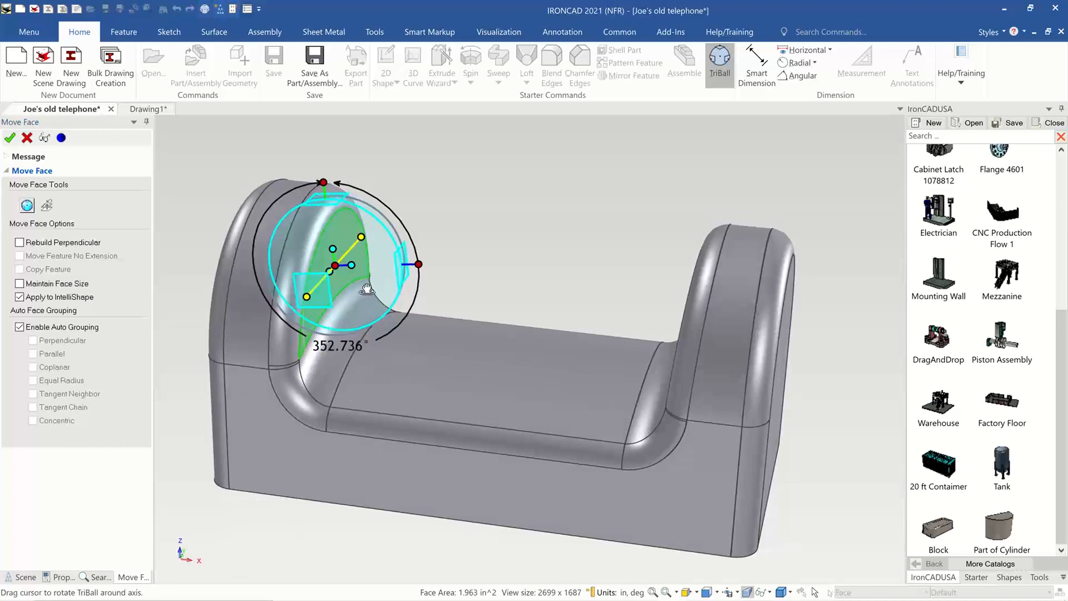
{"action": "type", "text": "2"}
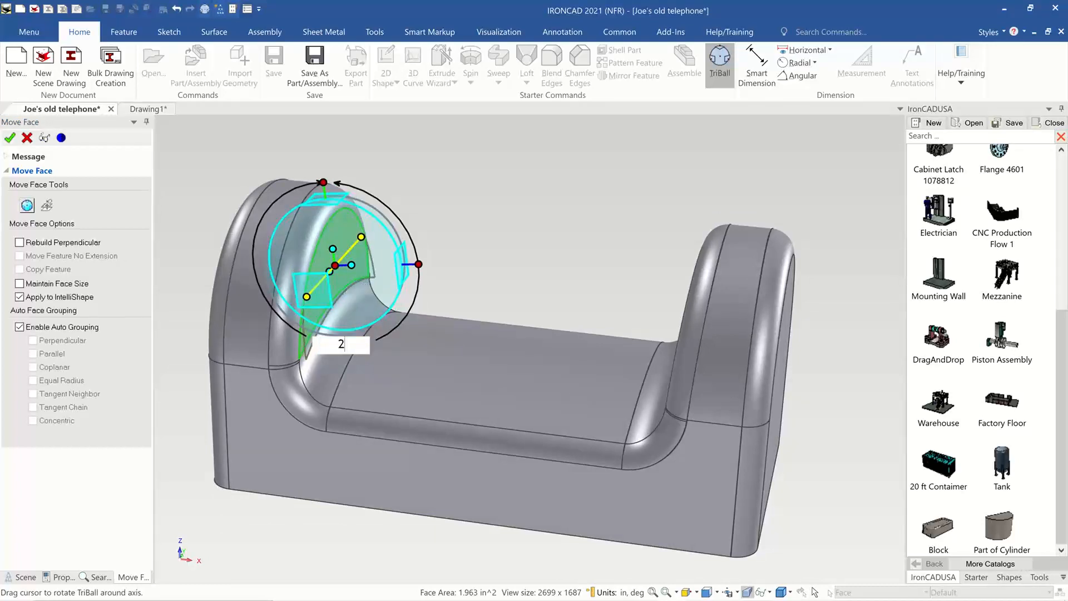
{"action": "type", "text": "50"}
{"action": "key", "text": "Return"}
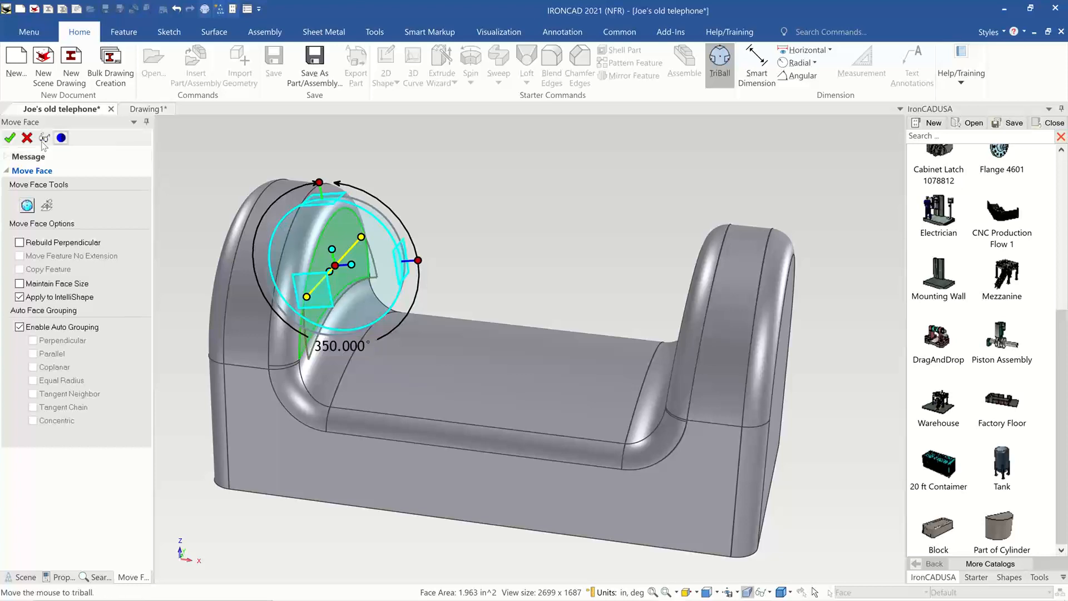
{"action": "left_click", "coordinate": [9, 137]}
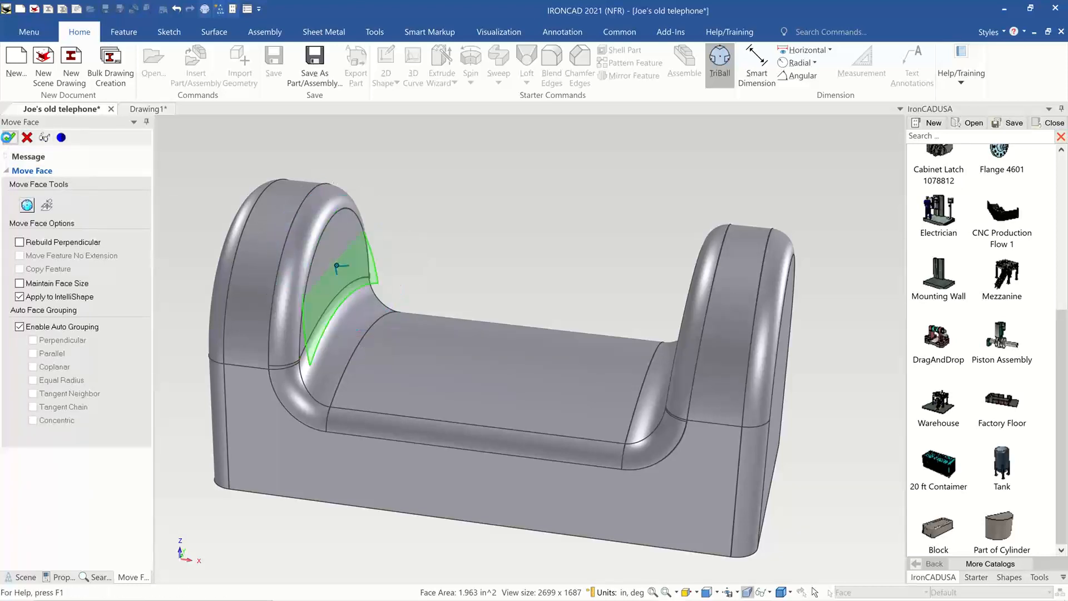
Rotate the outer face of the +X end wall by 355° about its horizontal axis using Move Face, accepting the combining of the shapes.
{"action": "middle_click_drag", "start_coordinate": [536, 246], "coordinate": [735, 301]}
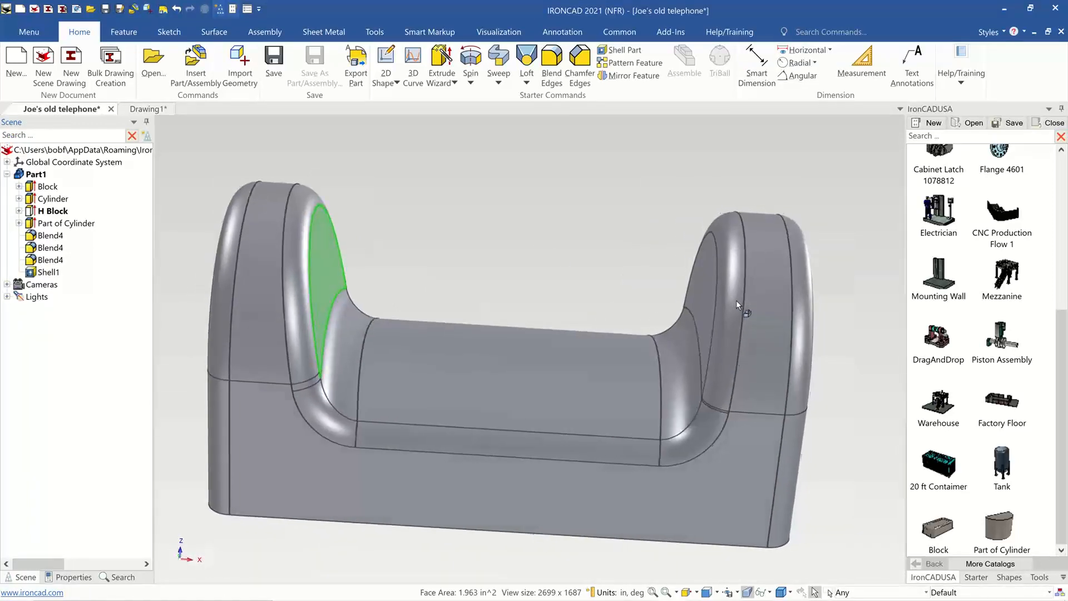
{"action": "middle_click_drag", "start_coordinate": [736, 301], "coordinate": [732, 377]}
{"action": "left_click", "coordinate": [739, 373]}
{"action": "left_click", "coordinate": [748, 349]}
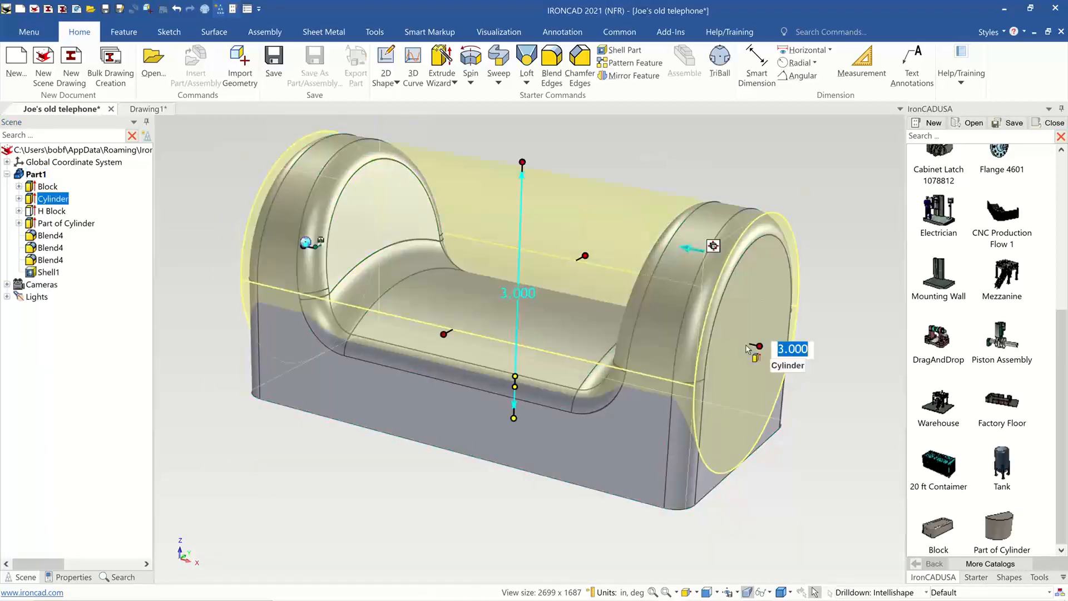
{"action": "left_click", "coordinate": [751, 351]}
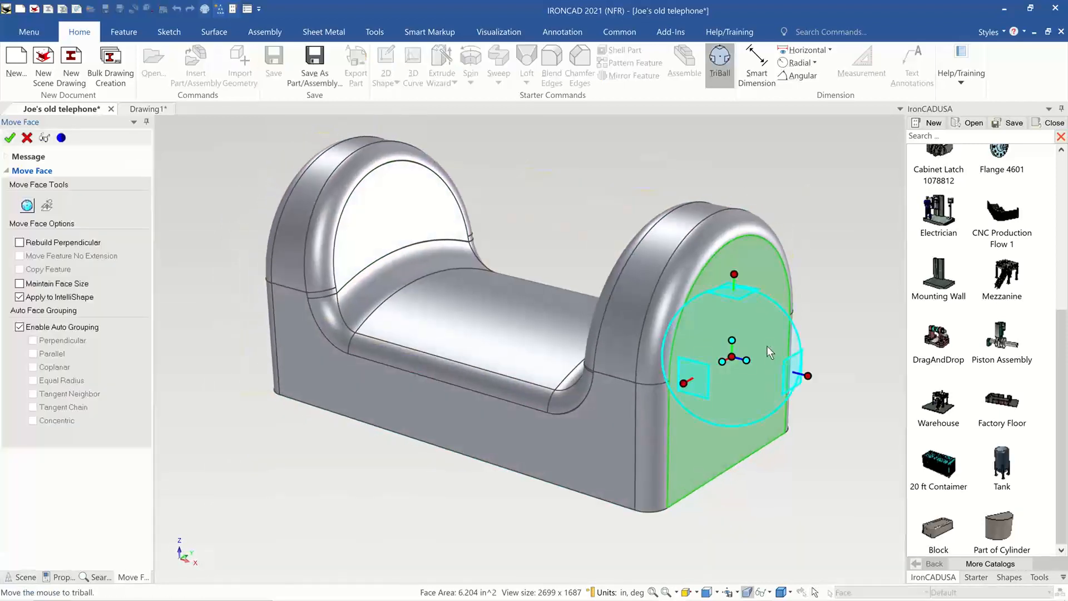
{"action": "middle_click_drag", "start_coordinate": [770, 348], "coordinate": [781, 349]}
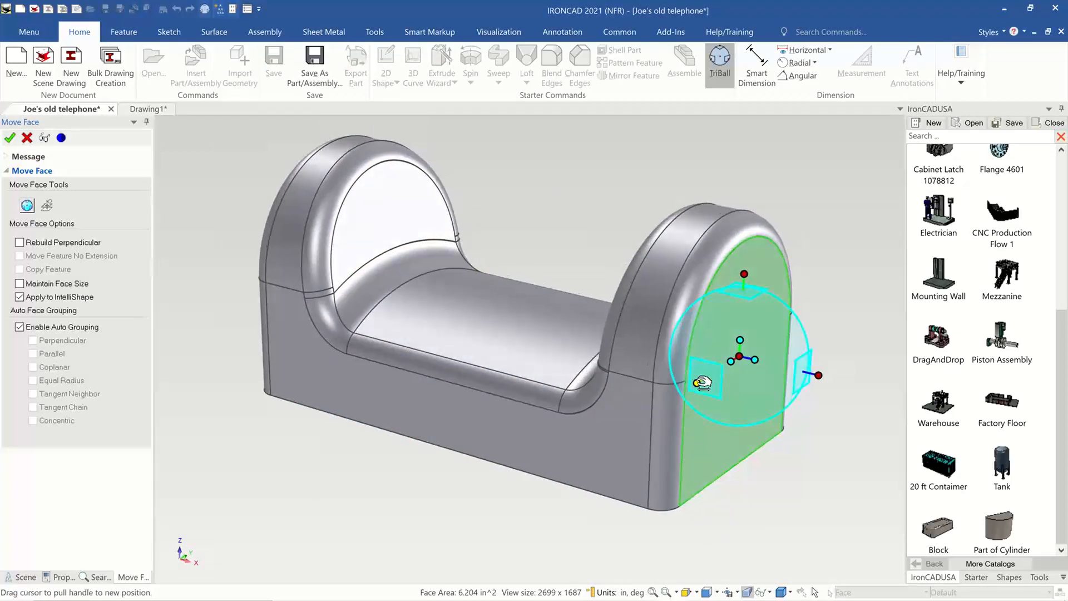
{"action": "left_click", "coordinate": [700, 382]}
{"action": "left_click_drag", "start_coordinate": [770, 388], "coordinate": [771, 384]}
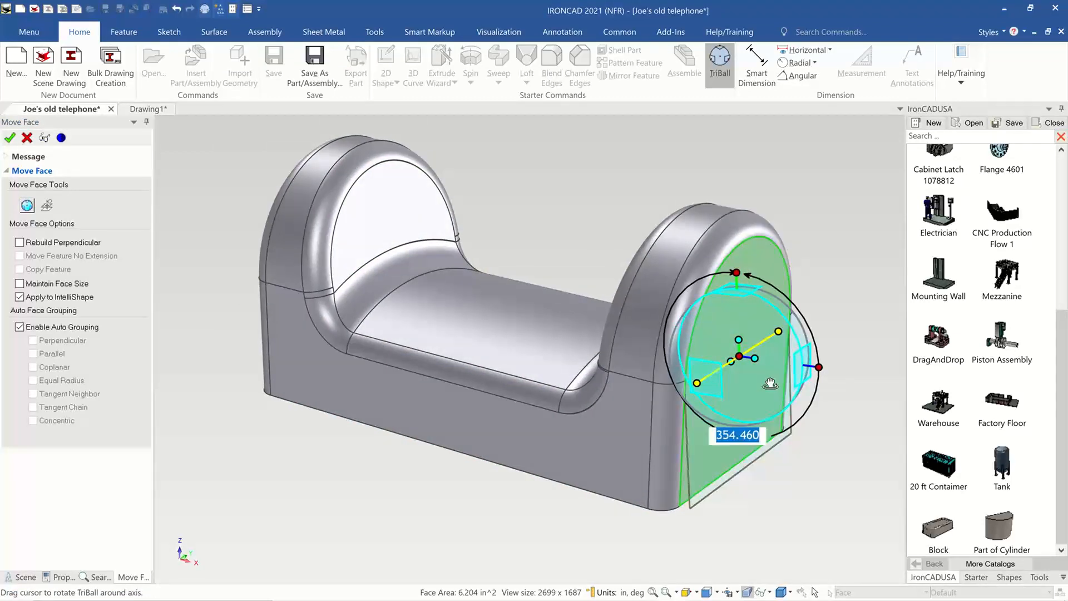
{"action": "type", "text": "2"}
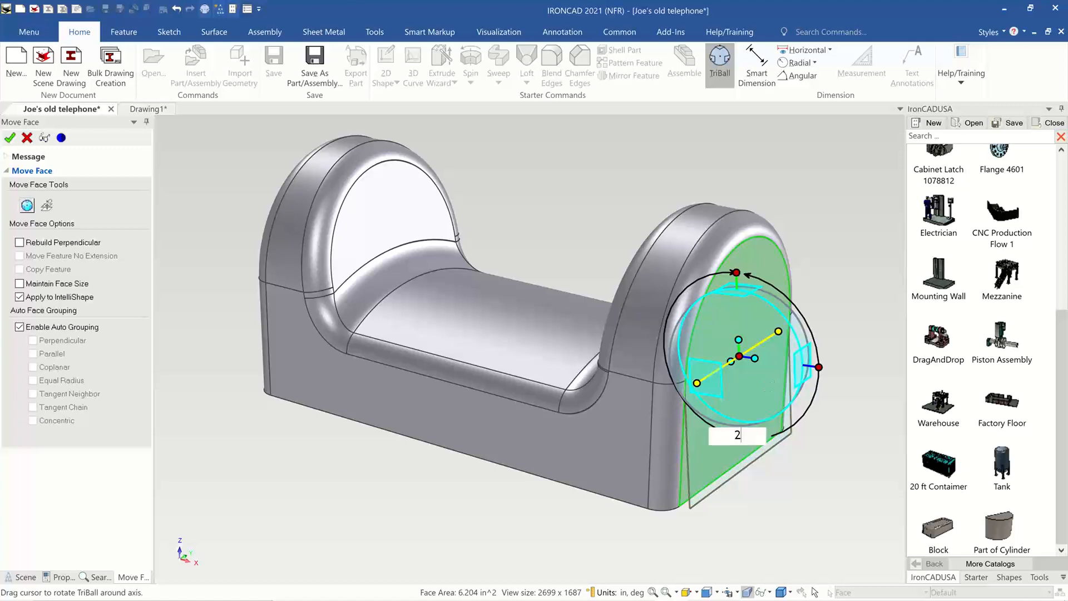
{"action": "type", "text": "55"}
{"action": "key", "text": "BackSpace"}
{"action": "key", "text": "BackSpace"}
{"action": "key", "text": "BackSpace"}
{"action": "type", "text": "355"}
{"action": "key", "text": "Return"}
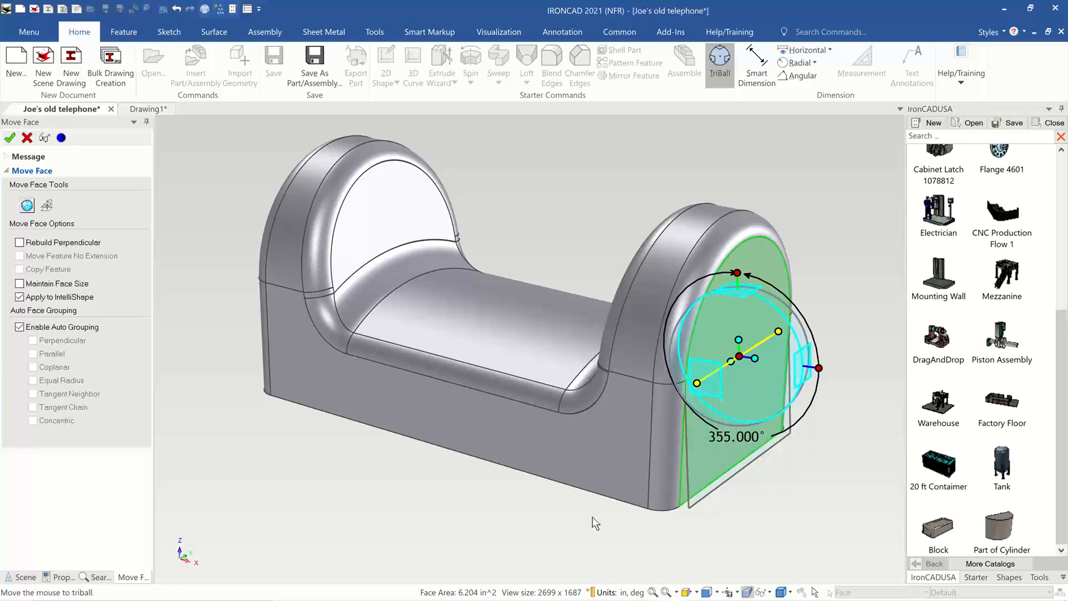
{"action": "left_click", "coordinate": [11, 139]}
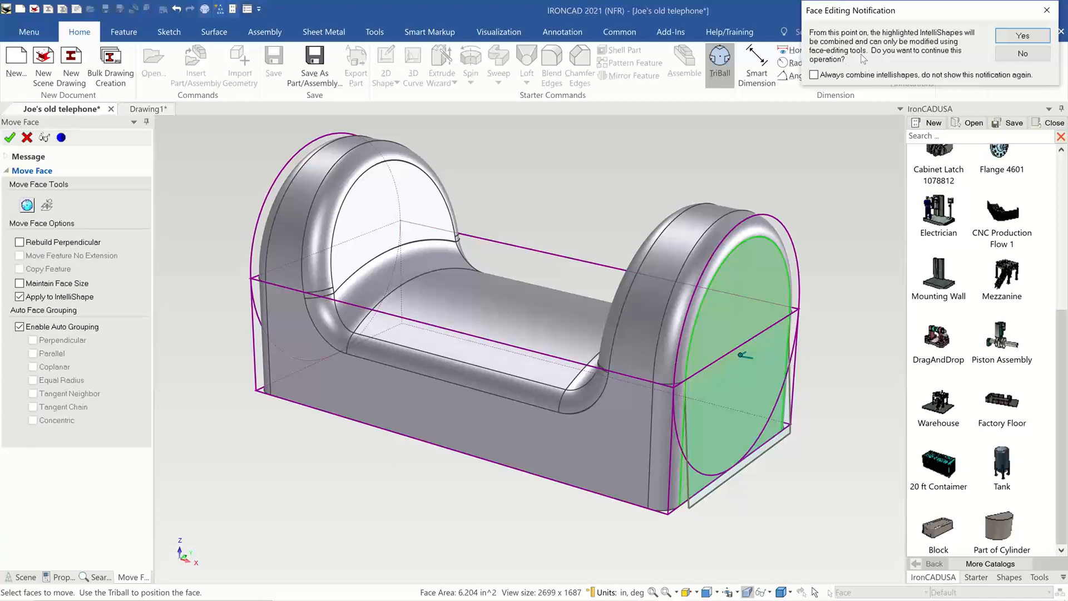
{"action": "left_click", "coordinate": [1018, 37]}
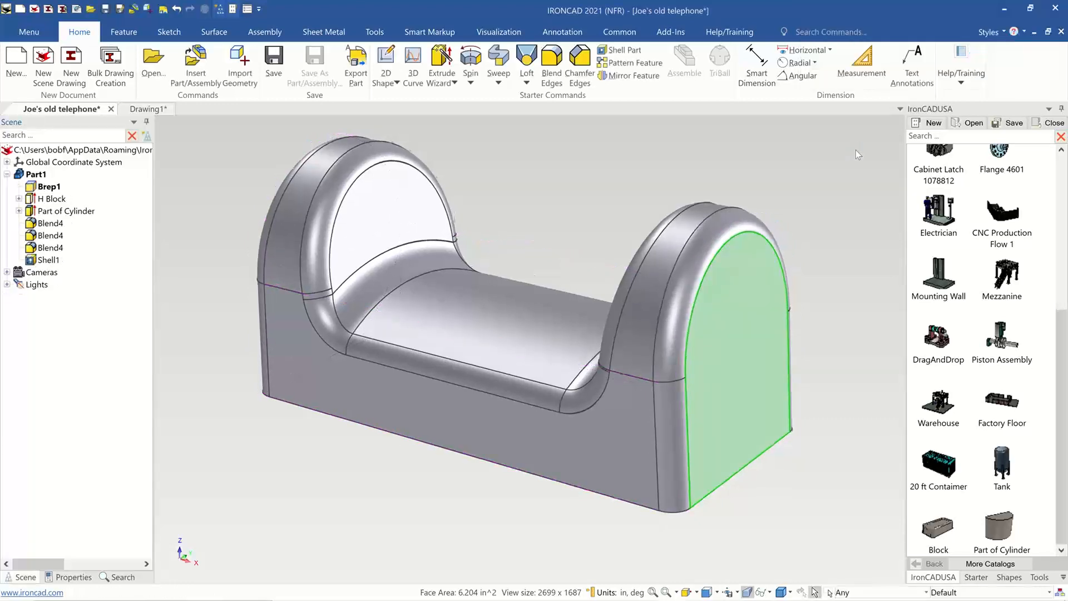
Highlight the combined Brep1 shape from the scene tree to examine which geometry it covers.
{"action": "middle_click_drag", "start_coordinate": [856, 149], "coordinate": [188, 135]}
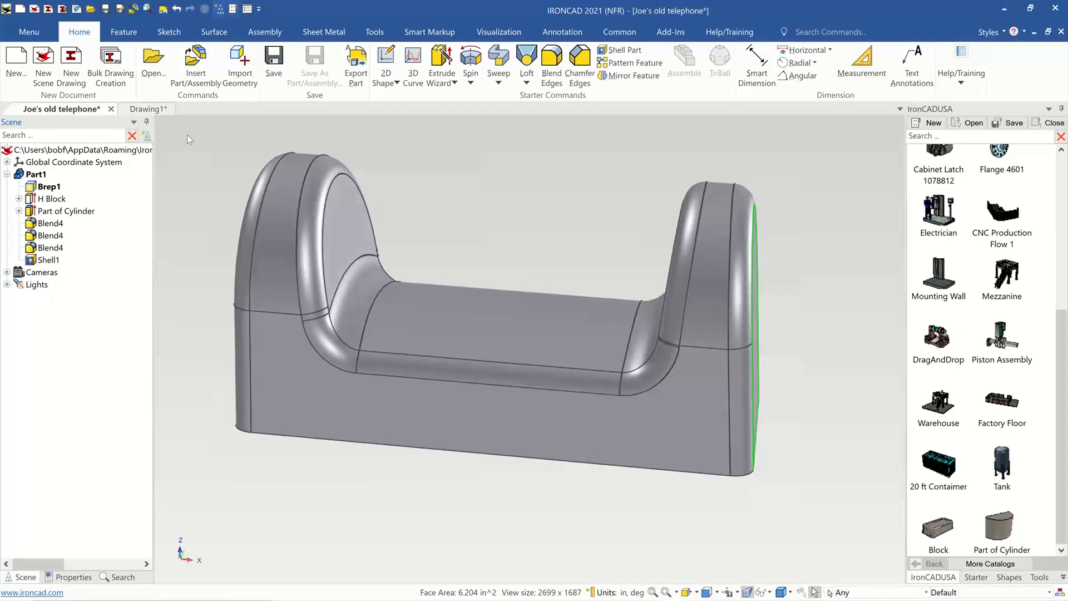
{"action": "left_click", "coordinate": [48, 187]}
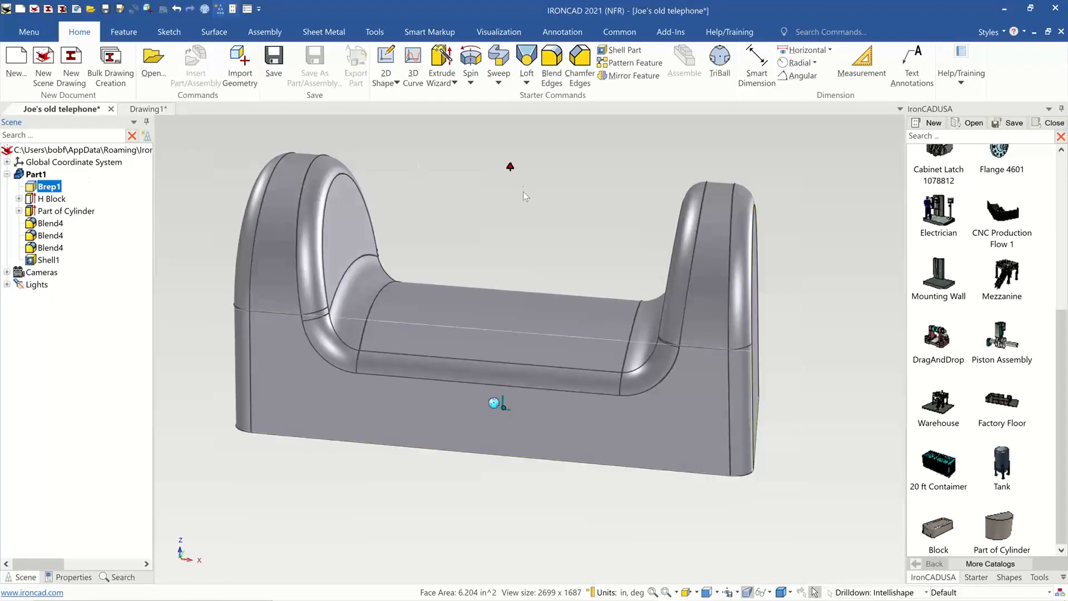
{"action": "left_click", "coordinate": [523, 191]}
Tilt the outer face of the -X end wall by 10° about its horizontal axis using Move Face with the TriBall.
{"action": "key", "text": "Right"}
{"action": "key", "text": "Right"}
{"action": "key", "text": "Right"}
{"action": "key", "text": "Right"}
{"action": "key", "text": "Right"}
{"action": "key", "text": "Right"}
{"action": "key", "text": "Right"}
{"action": "key", "text": "Right"}
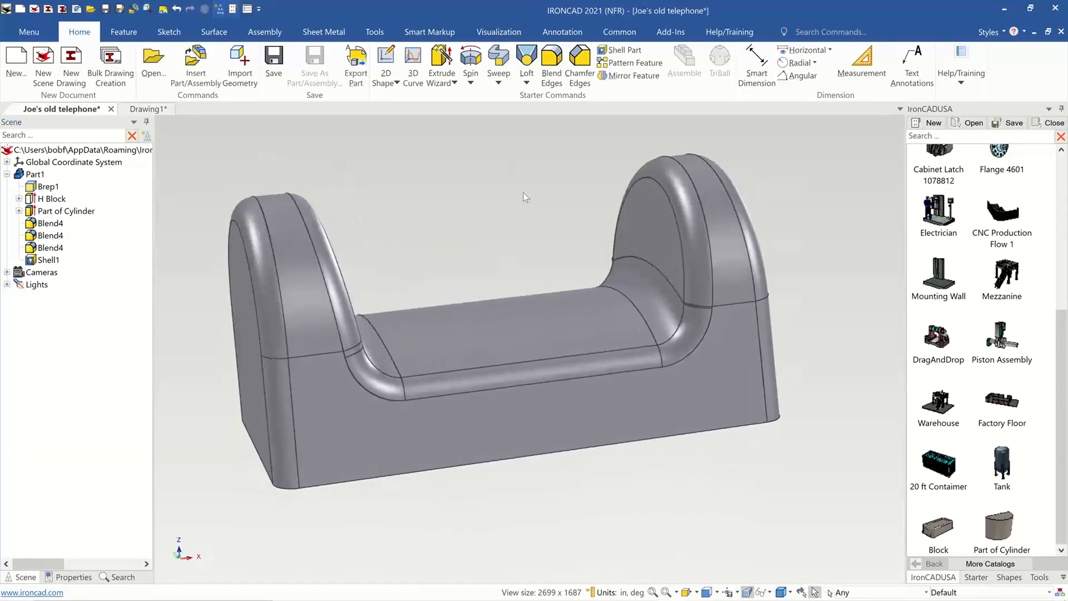
{"action": "key", "text": "Right"}
{"action": "key", "text": "Right"}
{"action": "key", "text": "Right"}
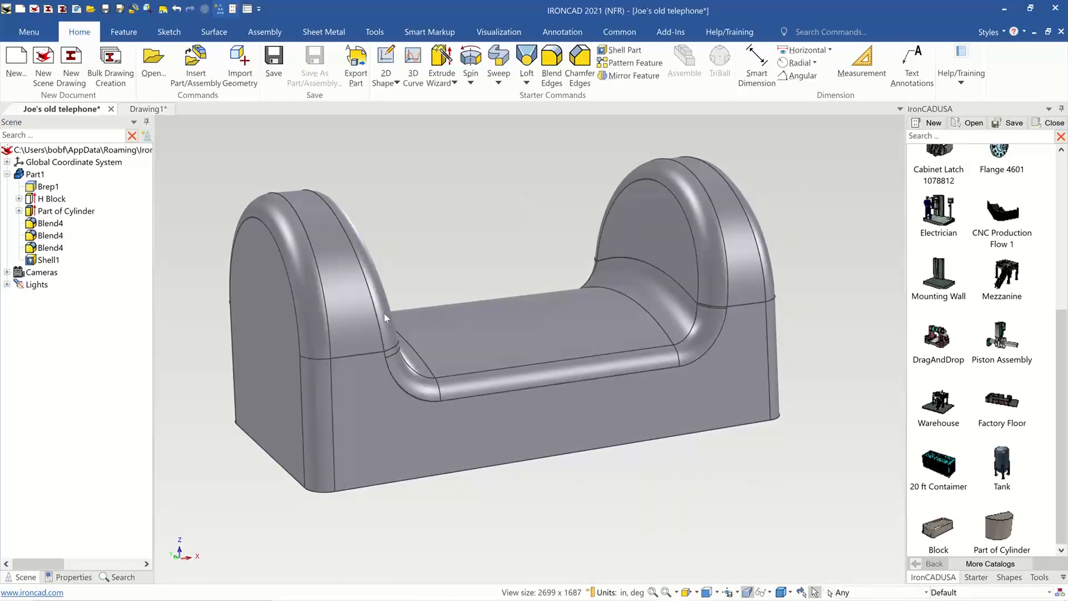
{"action": "left_click", "coordinate": [313, 358]}
{"action": "left_click", "coordinate": [313, 345]}
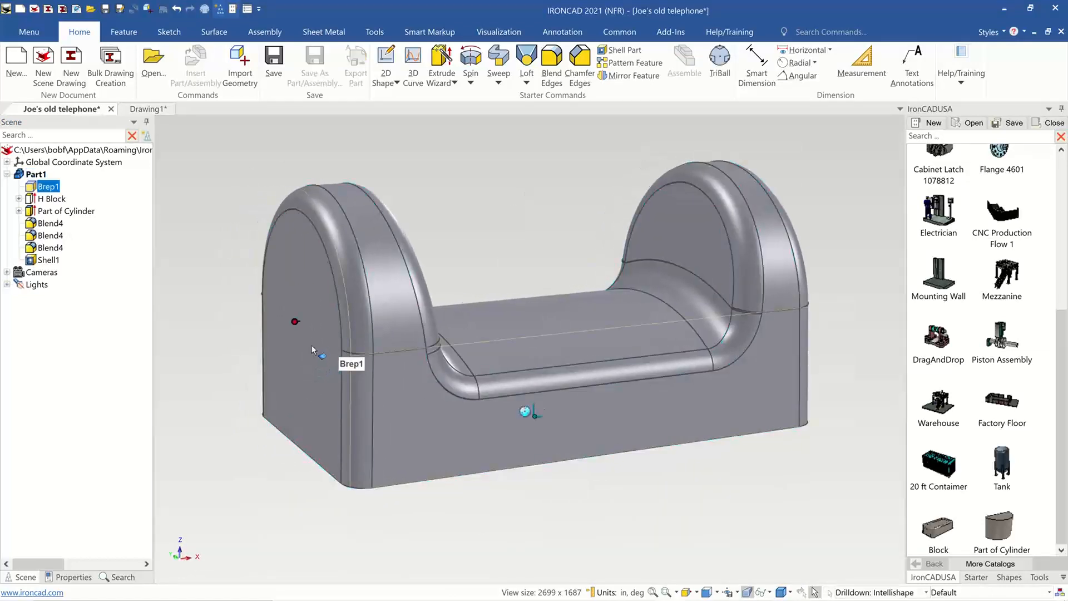
{"action": "left_click", "coordinate": [312, 345]}
{"action": "key", "text": "Right"}
{"action": "key", "text": "F10"}
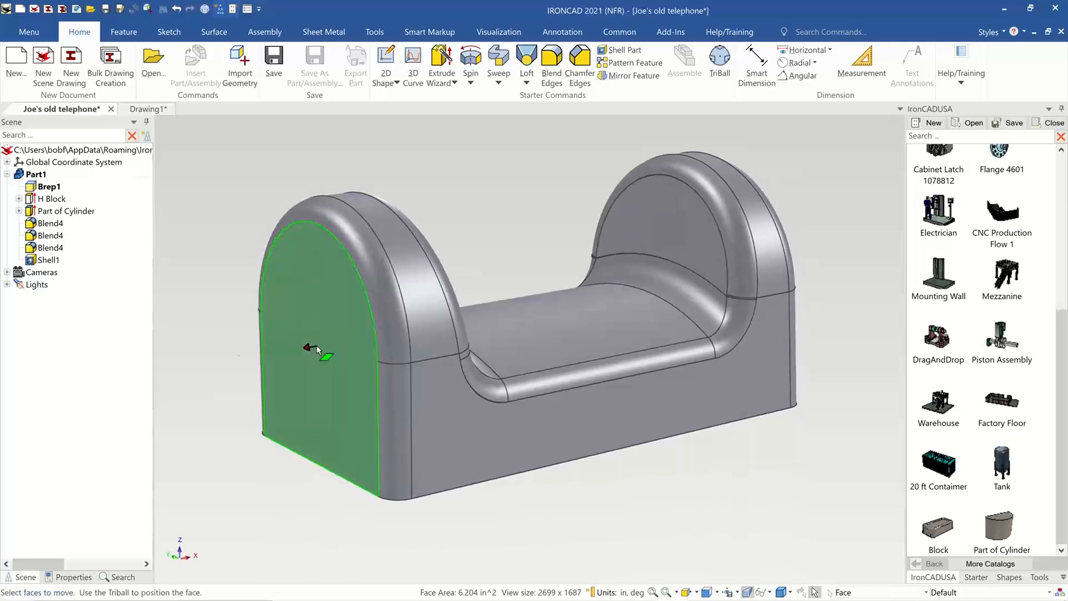
{"action": "key", "text": "Right"}
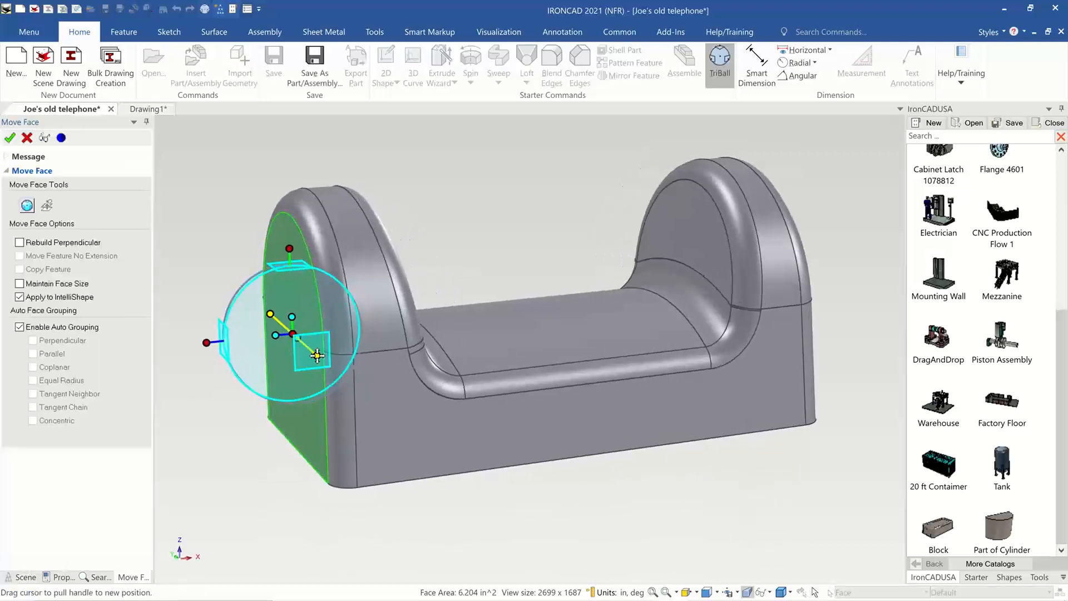
{"action": "key", "text": "Right"}
{"action": "left_click_drag", "start_coordinate": [264, 369], "coordinate": [273, 363]}
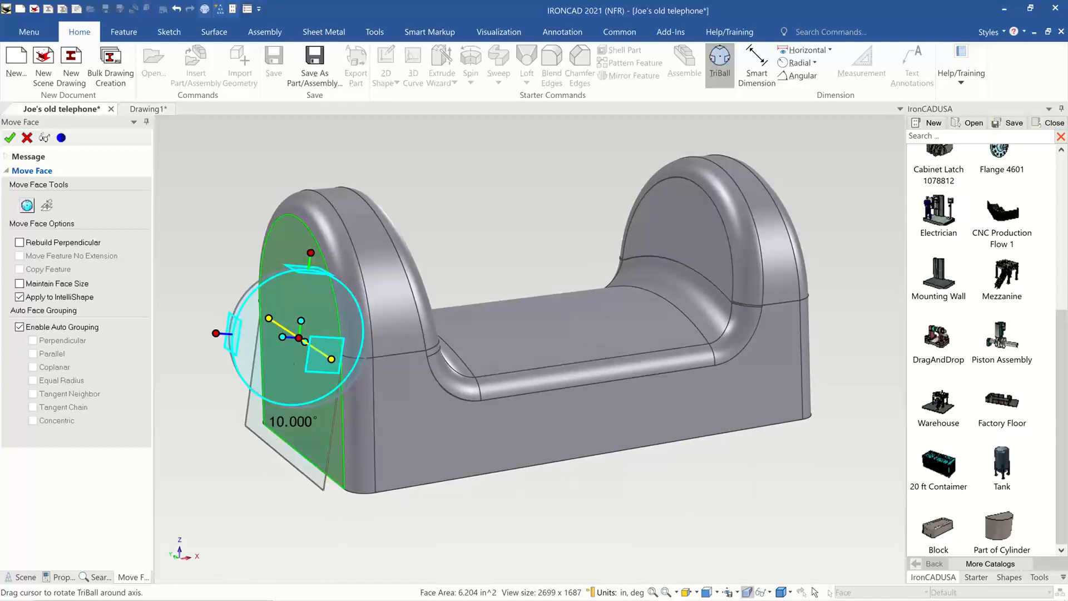
{"action": "left_click", "coordinate": [9, 137]}
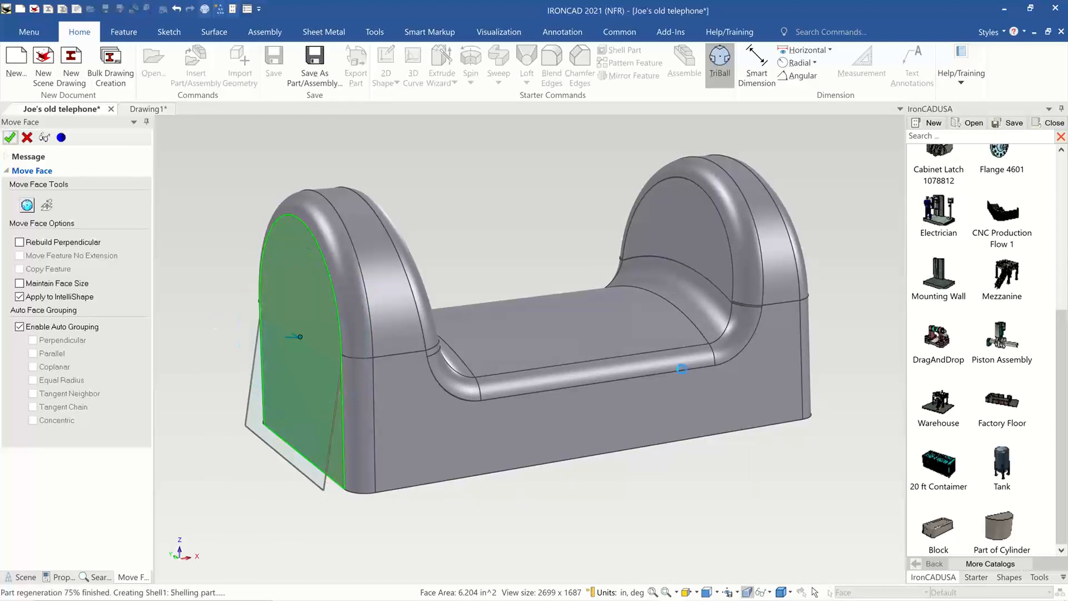
Shorten the H Block cutout between the end walls to a length of about 3.573 in, thickening both walls.
{"action": "middle_click_drag", "start_coordinate": [675, 374], "coordinate": [548, 351]}
{"action": "left_click", "coordinate": [552, 332]}
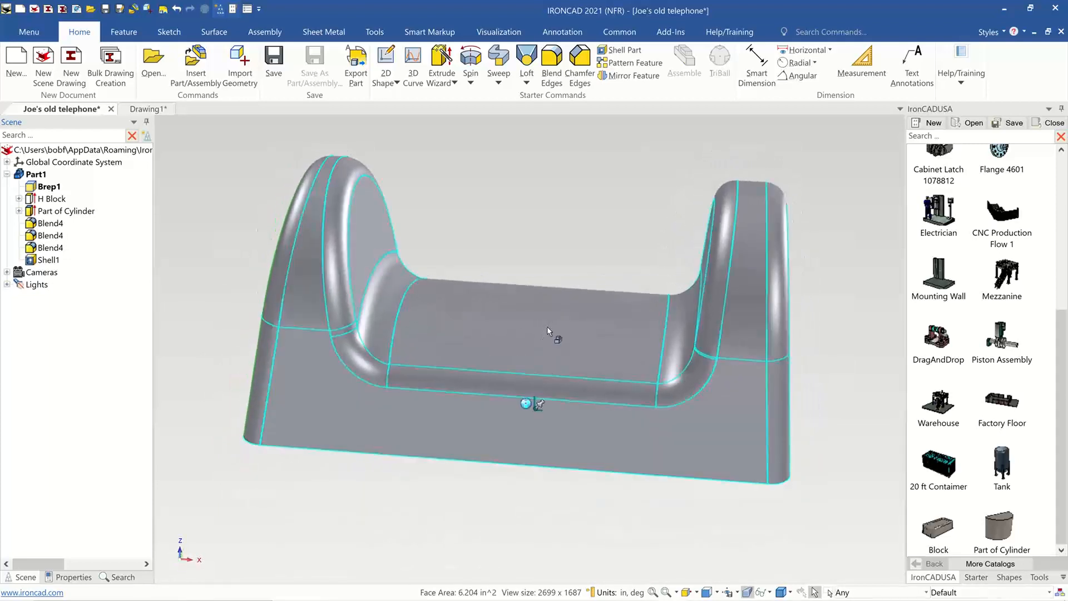
{"action": "left_click", "coordinate": [550, 322]}
{"action": "middle_click_drag", "start_coordinate": [695, 287], "coordinate": [377, 239]}
{"action": "left_click", "coordinate": [675, 225]}
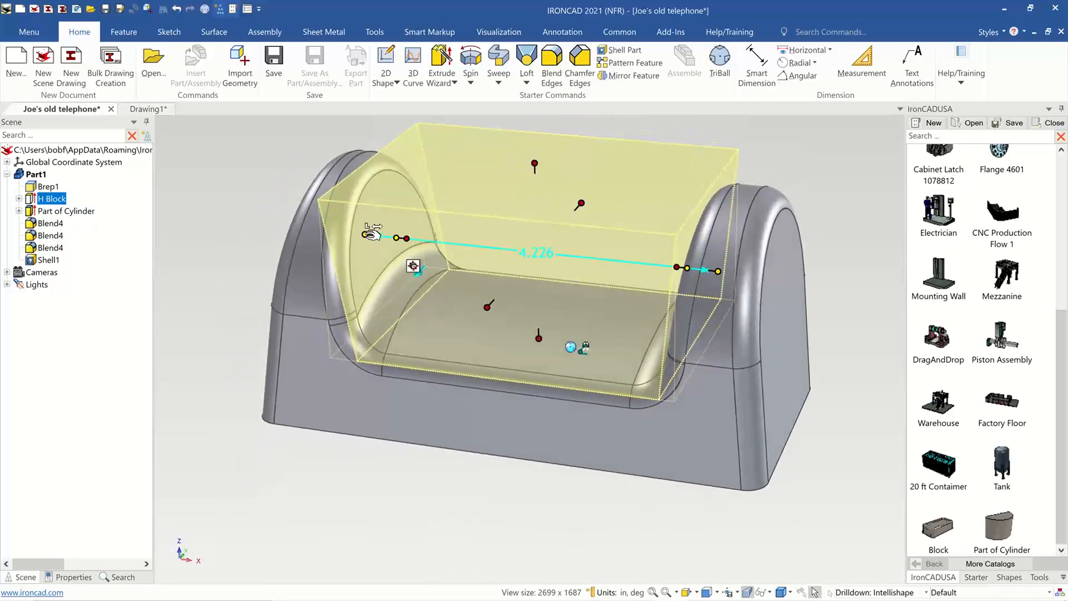
{"action": "left_click_drag", "start_coordinate": [371, 232], "coordinate": [390, 237]}
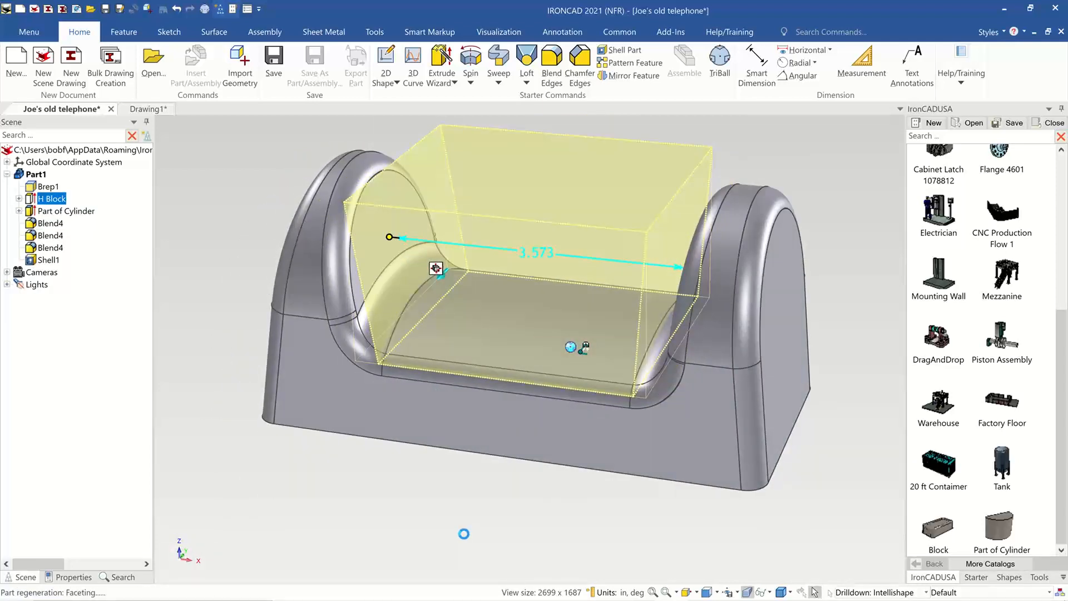
{"action": "middle_click_drag", "start_coordinate": [464, 534], "coordinate": [539, 530]}
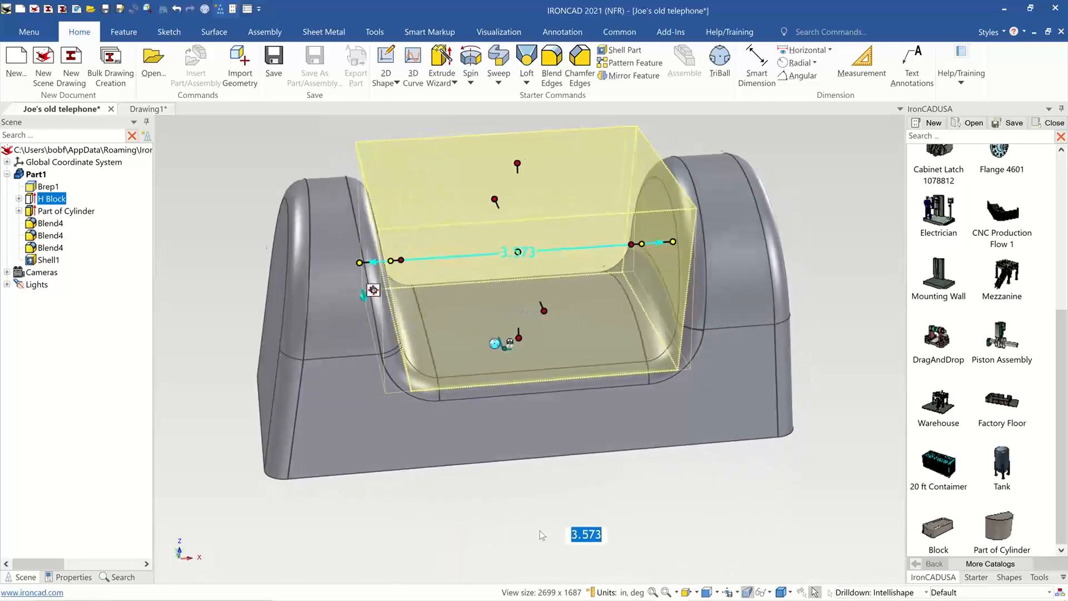
{"action": "left_click", "coordinate": [629, 534]}
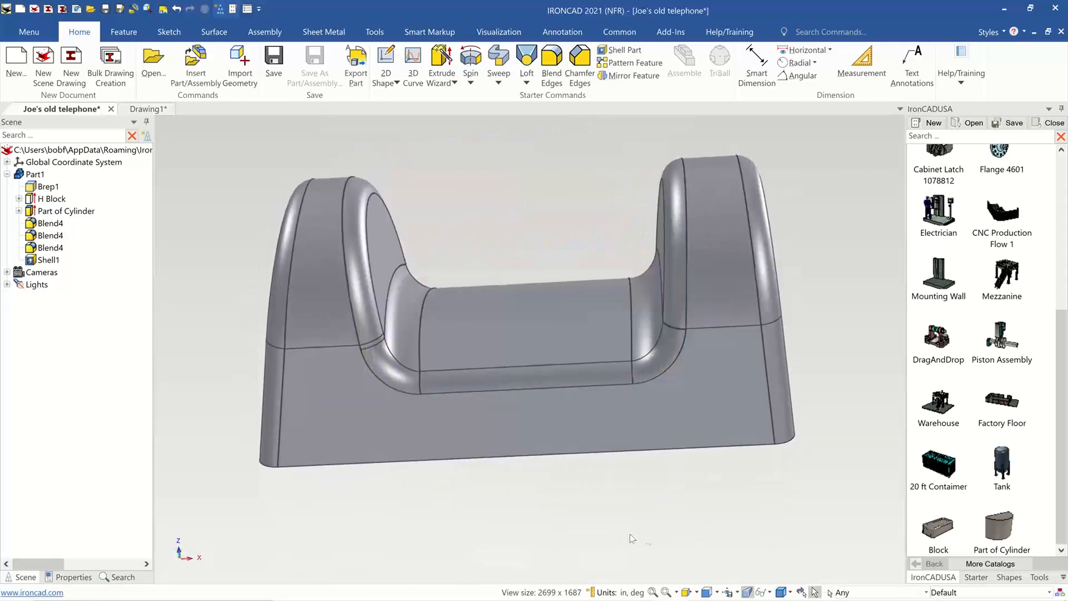
Raise the height of the Part of Cylinder shape between the end walls to about 0.666 in.
{"action": "middle_click_drag", "start_coordinate": [636, 538], "coordinate": [536, 345]}
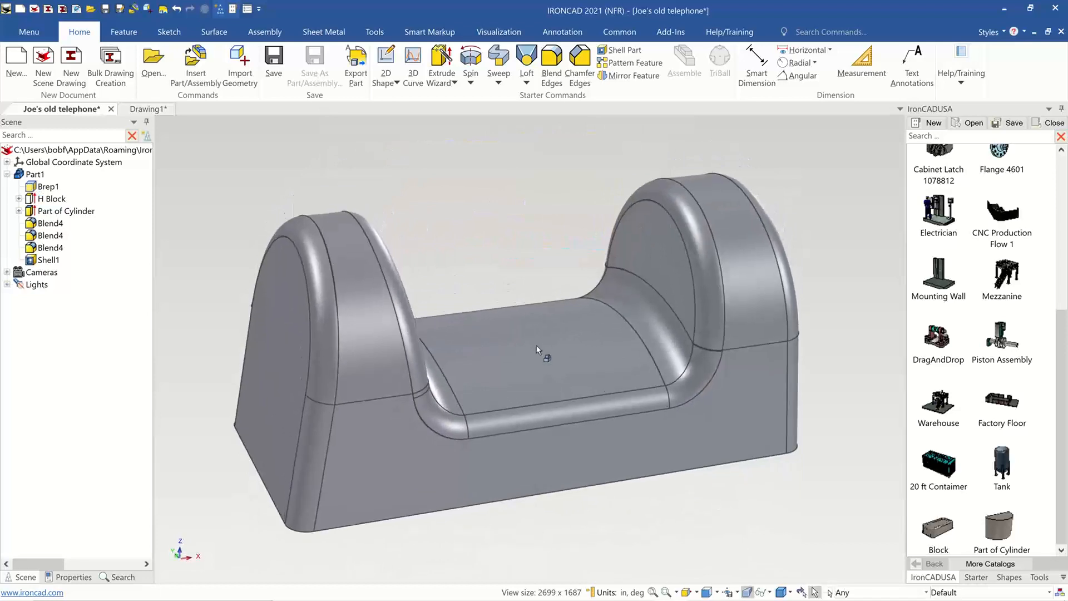
{"action": "left_click", "coordinate": [536, 345]}
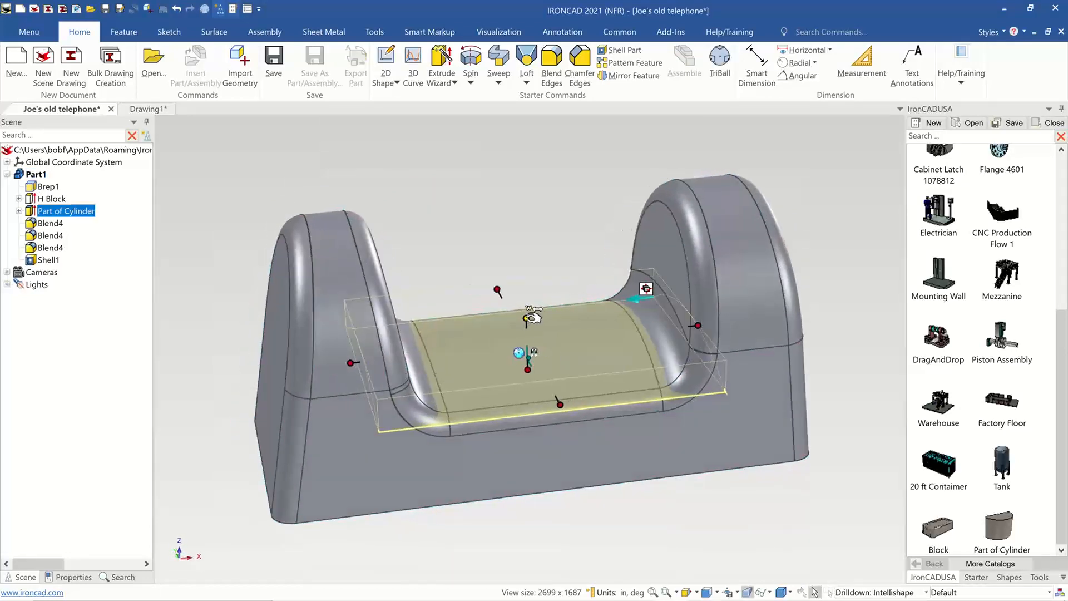
{"action": "left_click_drag", "start_coordinate": [528, 318], "coordinate": [532, 302]}
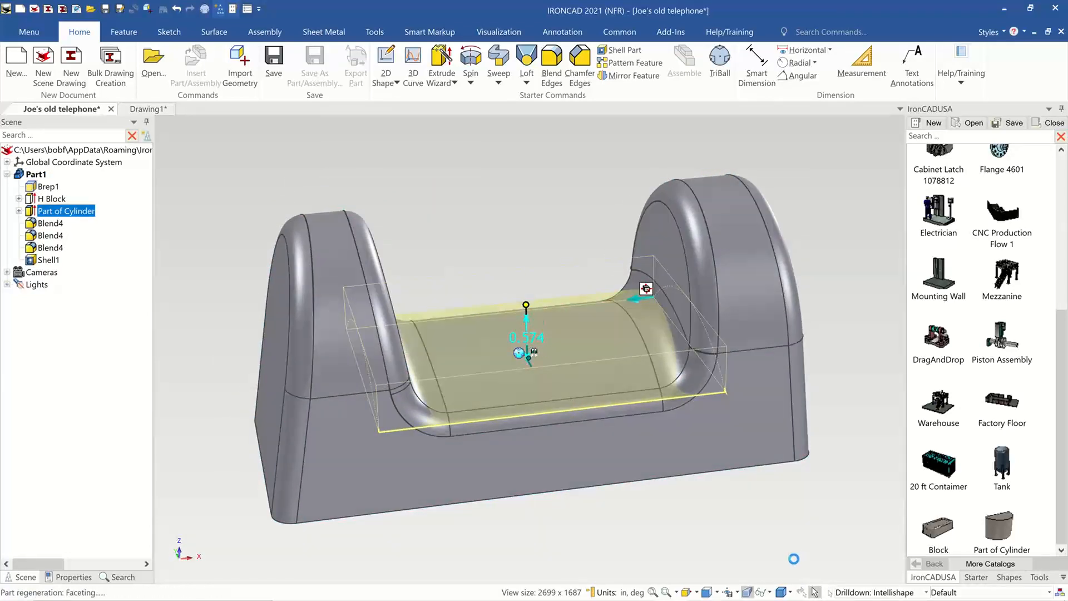
{"action": "middle_click_drag", "start_coordinate": [773, 509], "coordinate": [552, 312]}
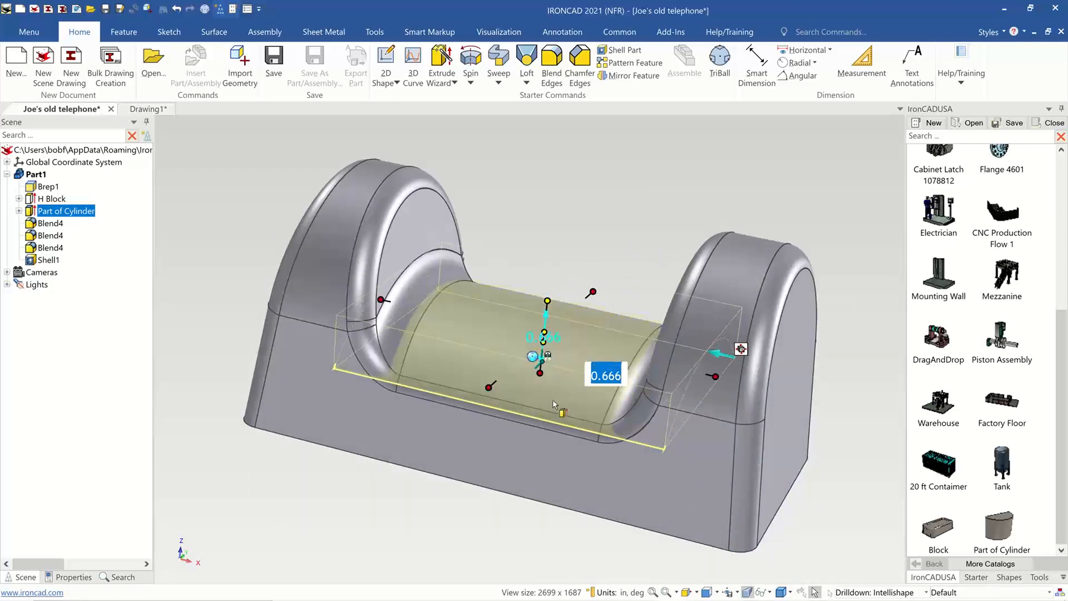
{"action": "middle_click_drag", "start_coordinate": [564, 371], "coordinate": [690, 510]}
{"action": "left_click", "coordinate": [792, 495]}
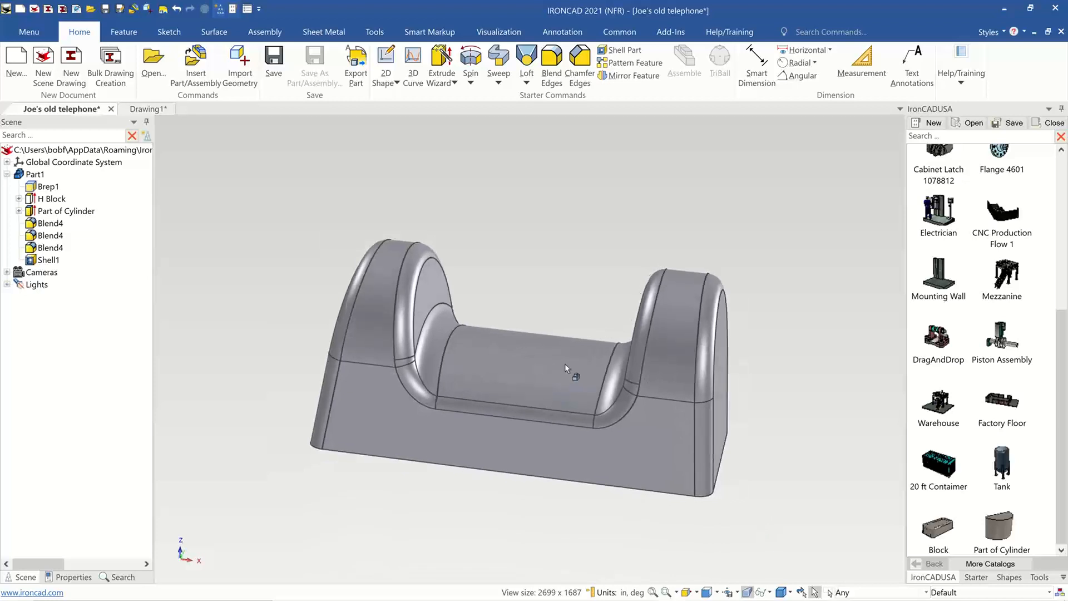
Deepen the H Block cutout between the end walls by lowering its bottom face toward the base.
{"action": "left_click", "coordinate": [645, 320]}
{"action": "left_click", "coordinate": [642, 316]}
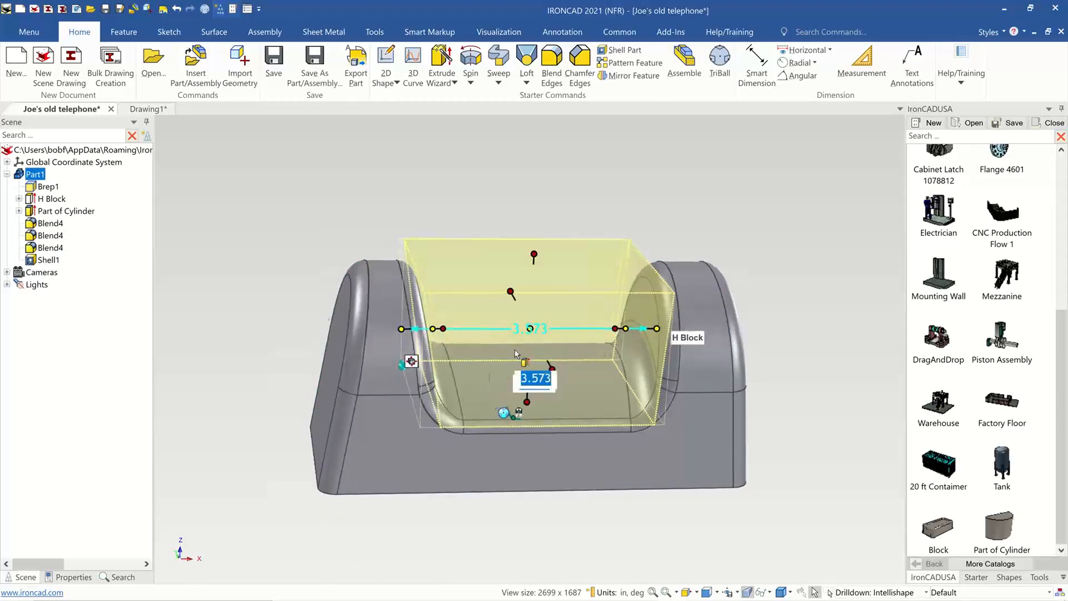
{"action": "left_click_drag", "start_coordinate": [536, 396], "coordinate": [532, 437]}
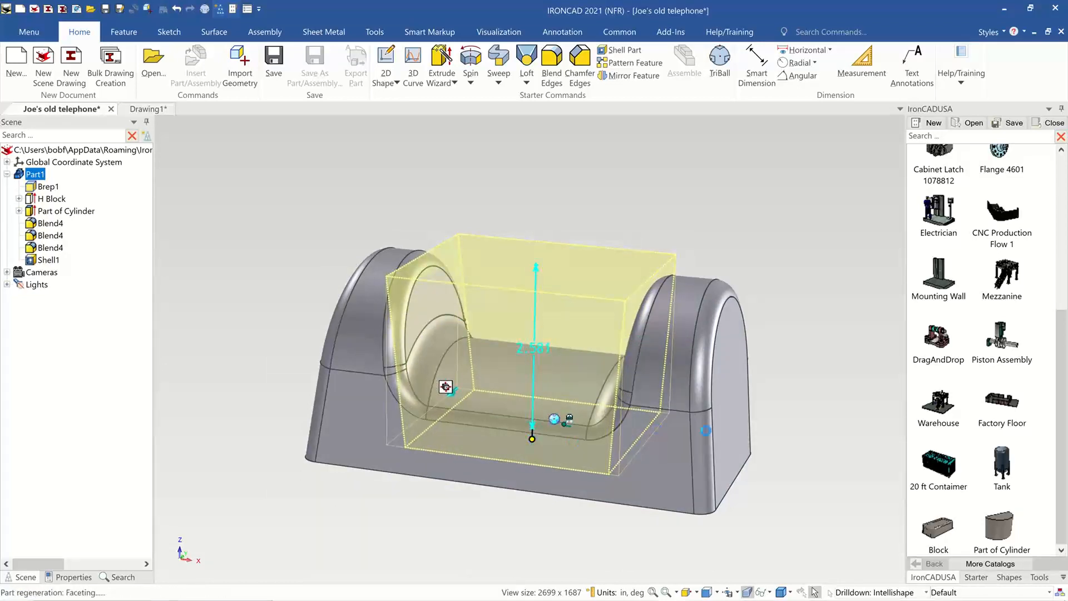
{"action": "left_click", "coordinate": [782, 319]}
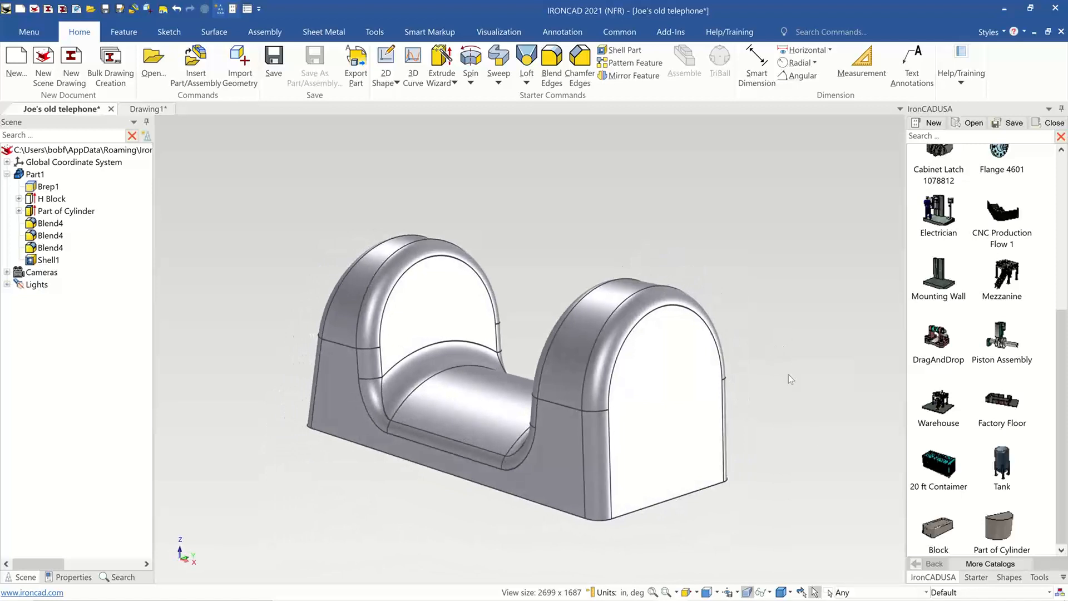
Place a Cut Cylinder from the Starter catalog on the +X end wall's outer face and orient its TriBall to global.
{"action": "left_click", "coordinate": [982, 578]}
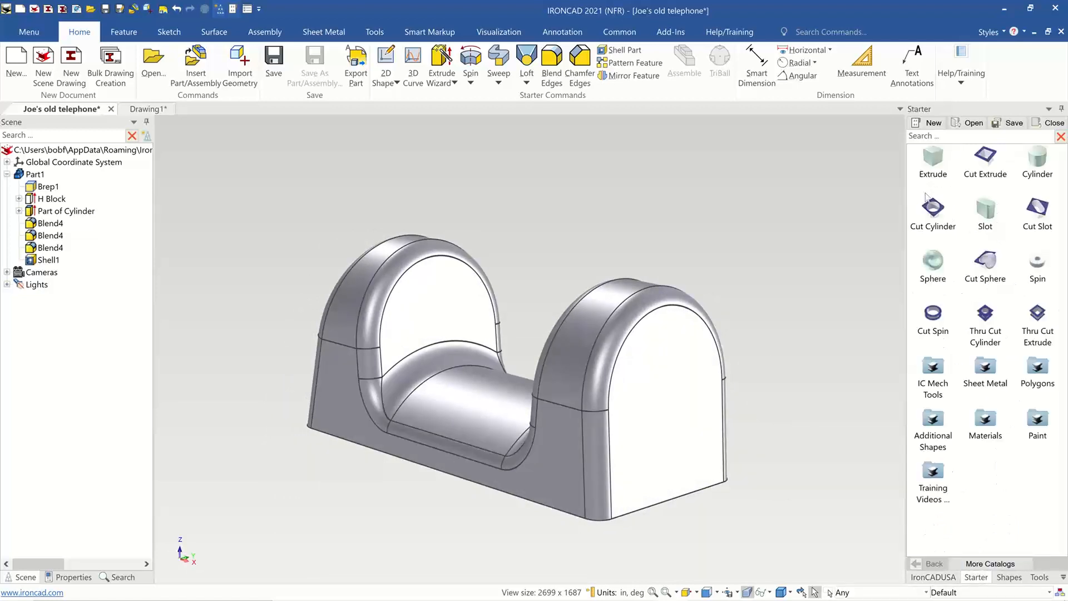
{"action": "left_click_drag", "start_coordinate": [680, 333], "coordinate": [670, 396]}
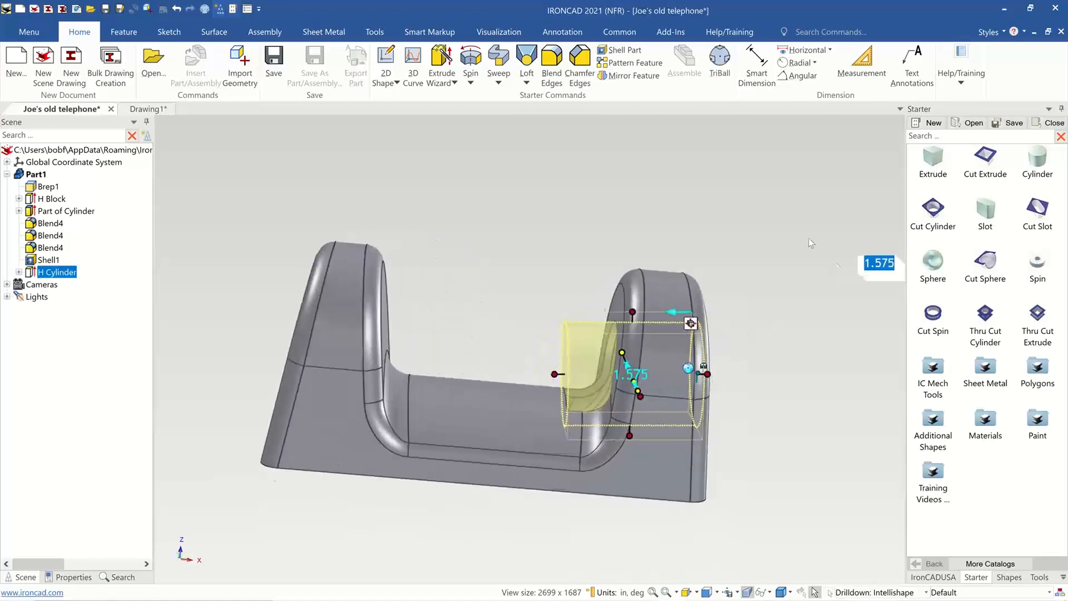
{"action": "key", "text": "F10"}
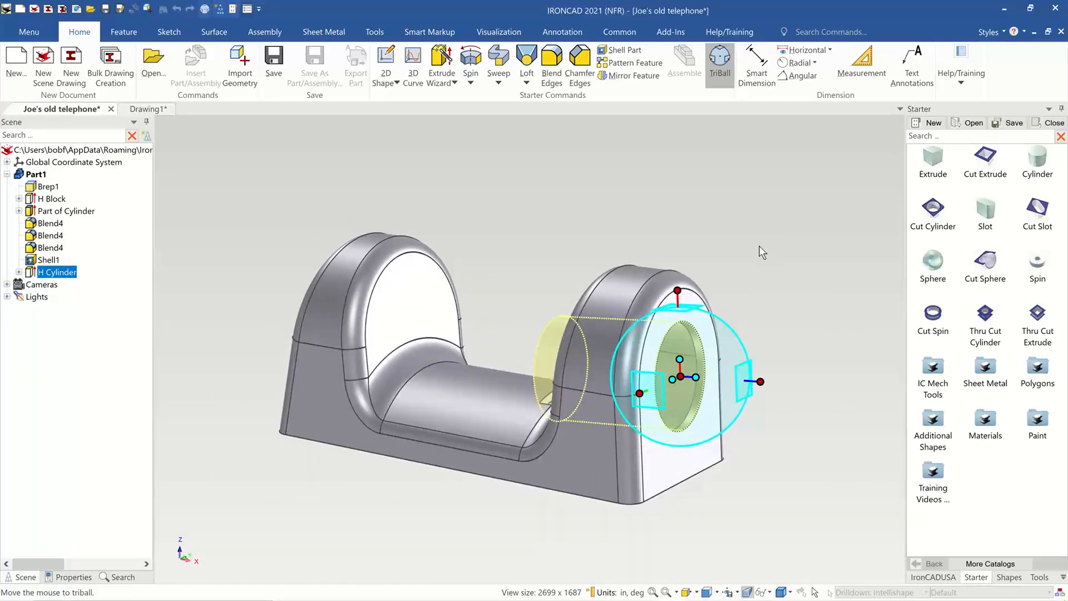
{"action": "right_click", "coordinate": [772, 215]}
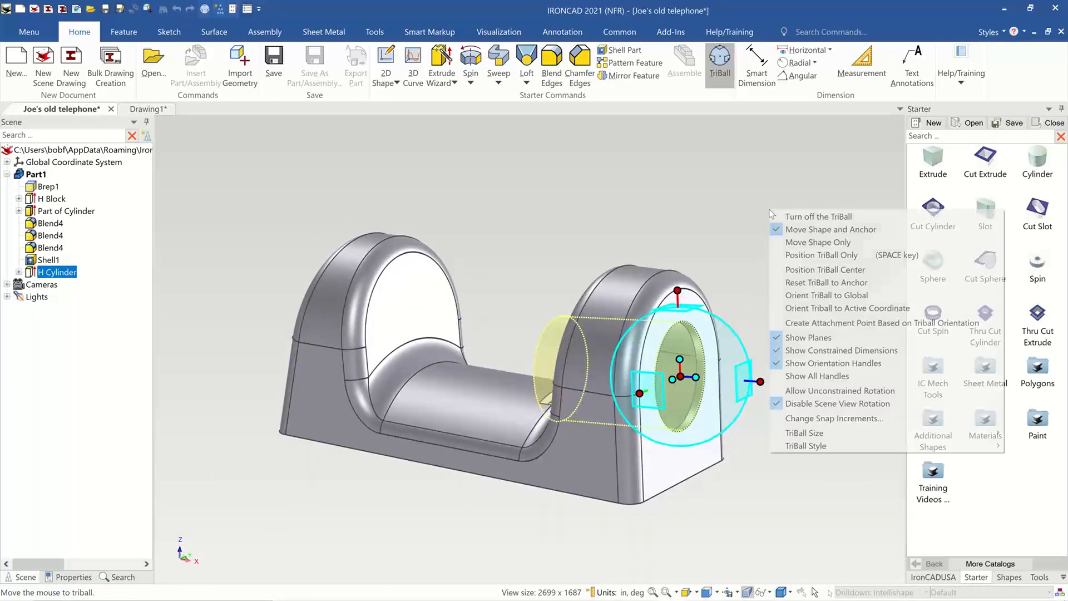
{"action": "left_click", "coordinate": [869, 297]}
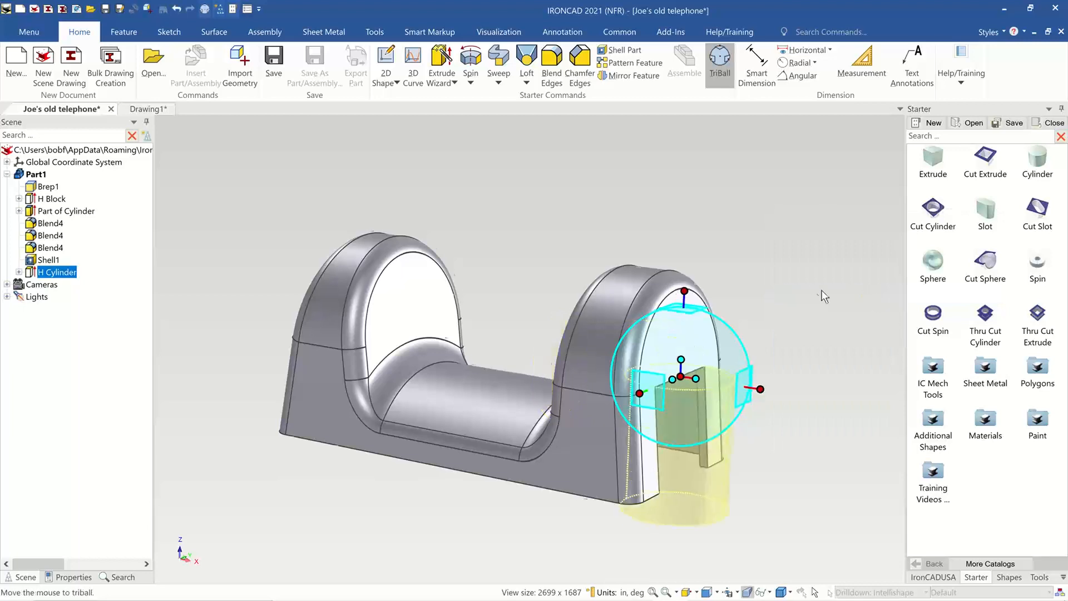
Rotate the cut cylinder 90° to run horizontally through the end wall and extend its length to about 2.701 in.
{"action": "middle_click_drag", "start_coordinate": [809, 284], "coordinate": [819, 426]}
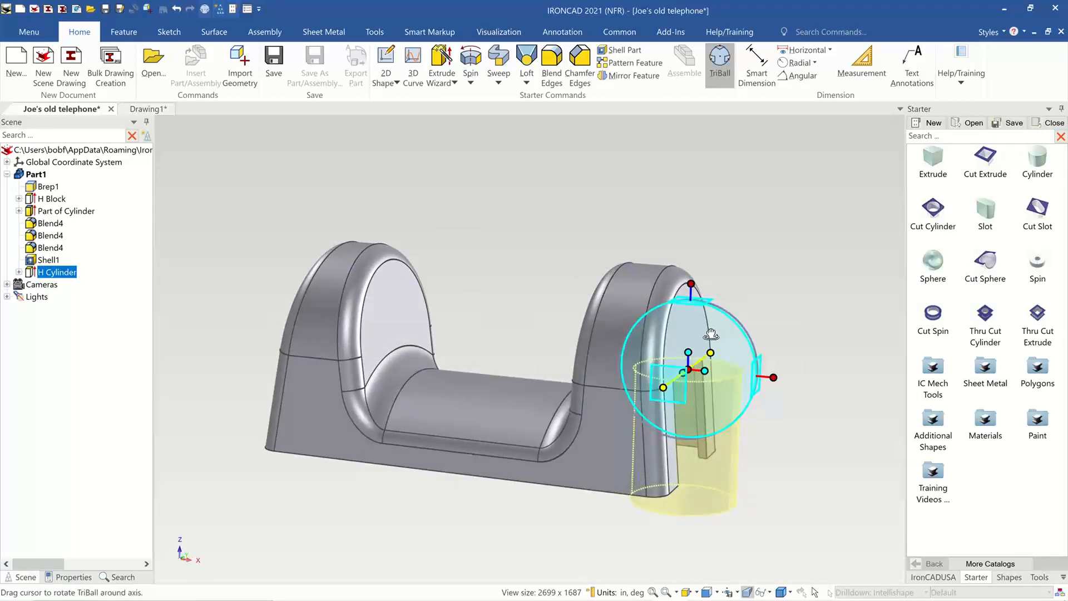
{"action": "left_click_drag", "start_coordinate": [710, 335], "coordinate": [733, 393]}
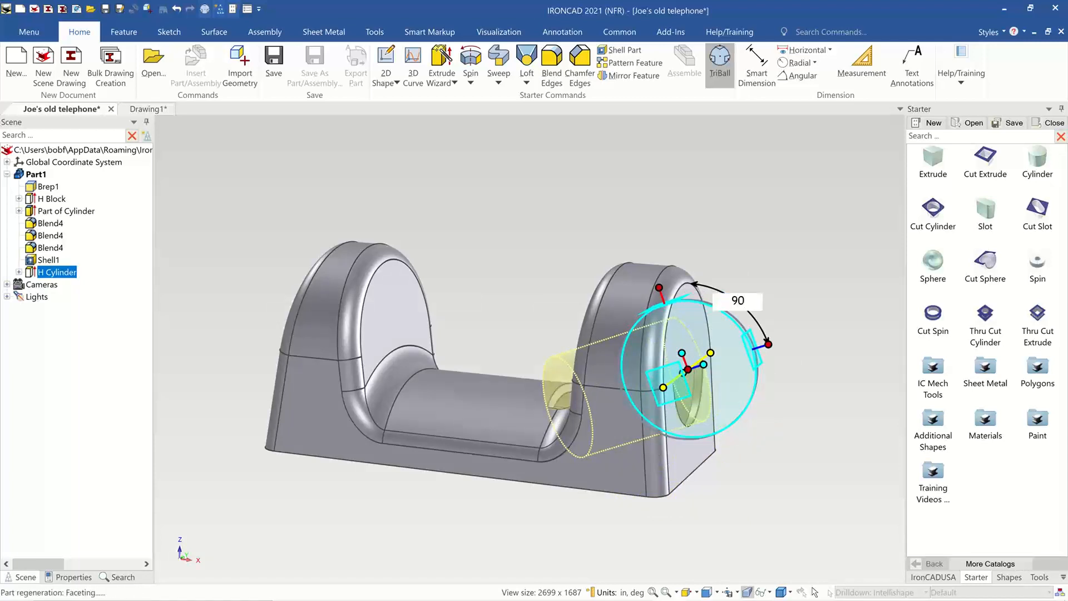
{"action": "key", "text": "Return"}
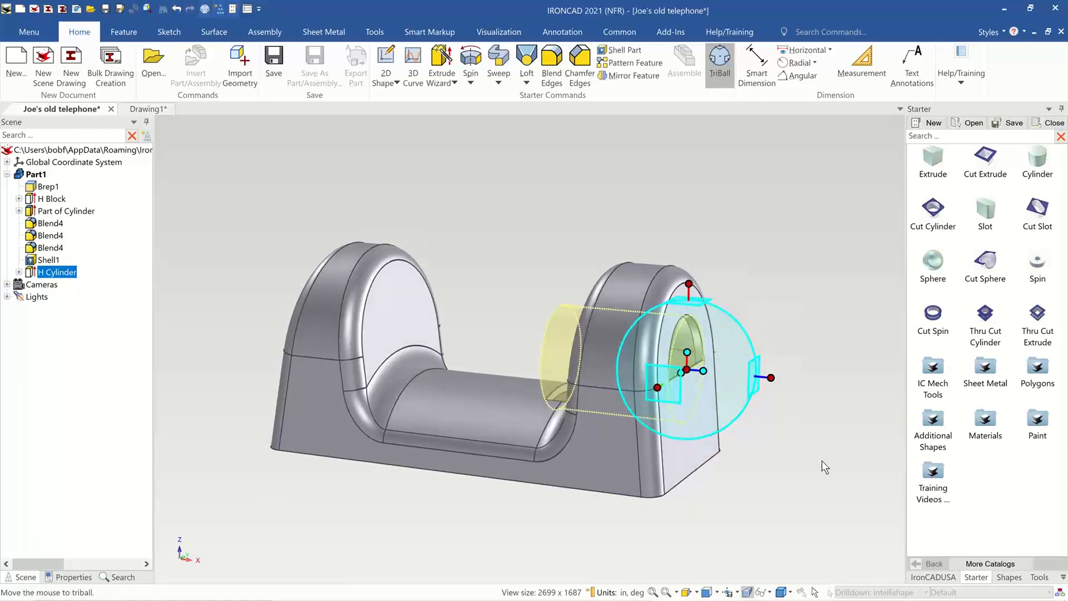
{"action": "left_click", "coordinate": [822, 461]}
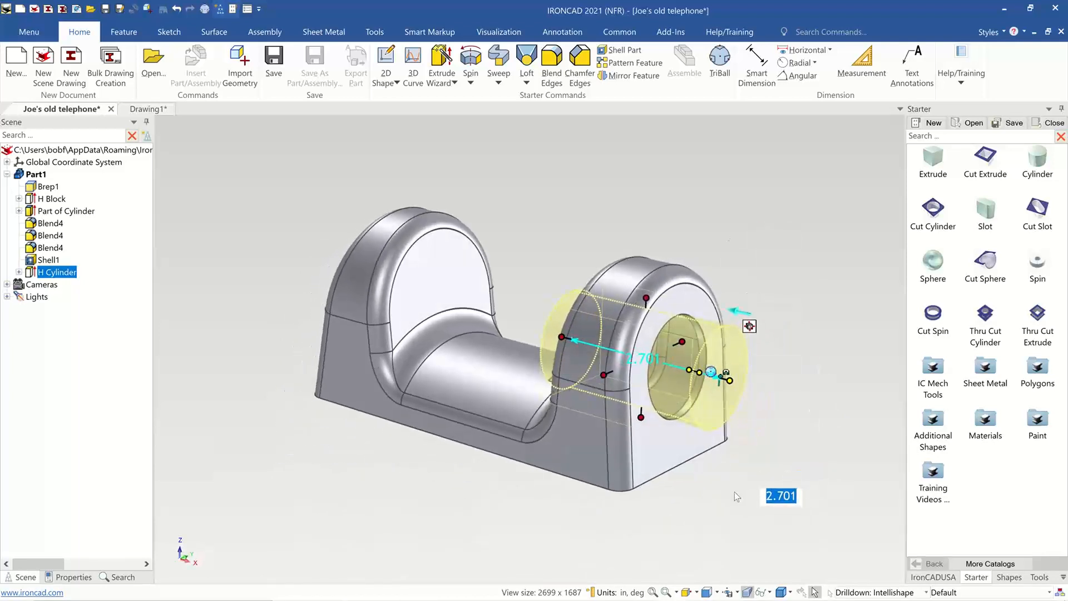
Raise the cut cylinder about 0.304 in vertically on the end wall using the TriBall.
{"action": "key", "text": "F10"}
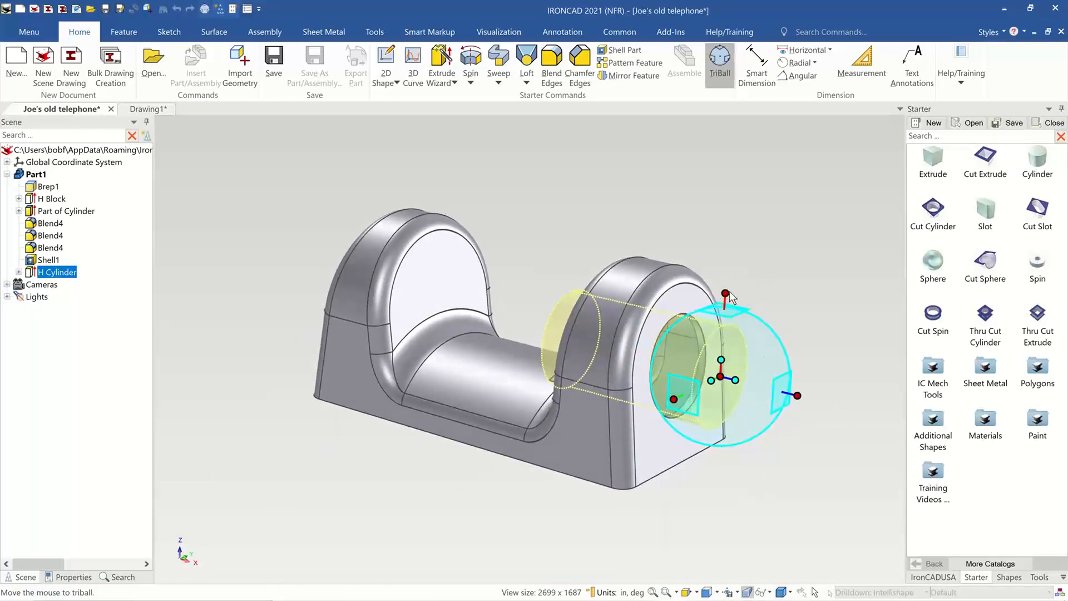
{"action": "left_click_drag", "start_coordinate": [721, 463], "coordinate": [722, 444]}
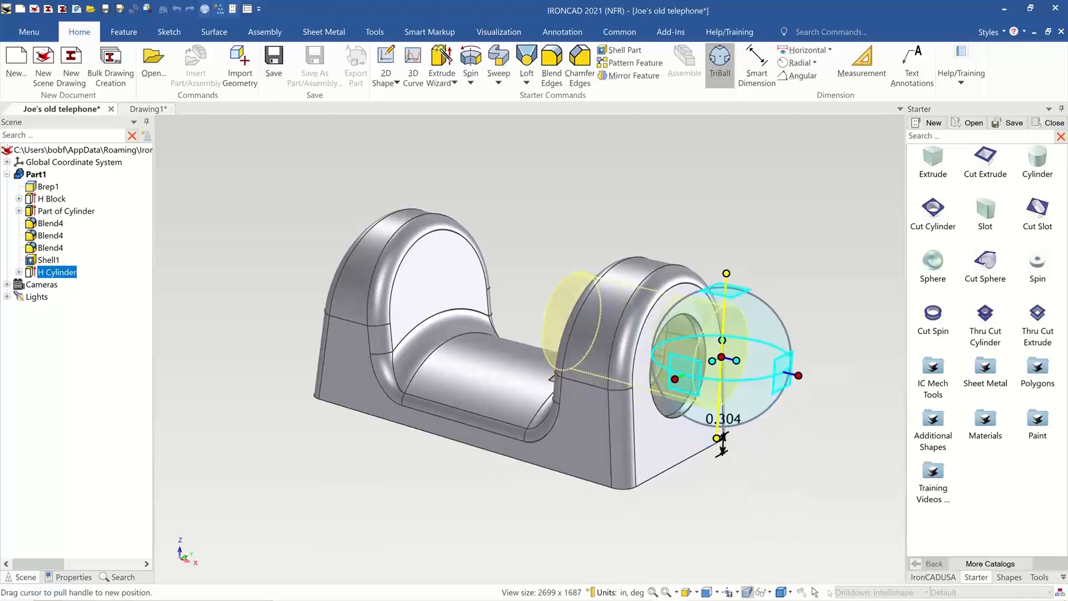
{"action": "middle_click_drag", "start_coordinate": [783, 330], "coordinate": [707, 472]}
{"action": "key", "text": "F10"}
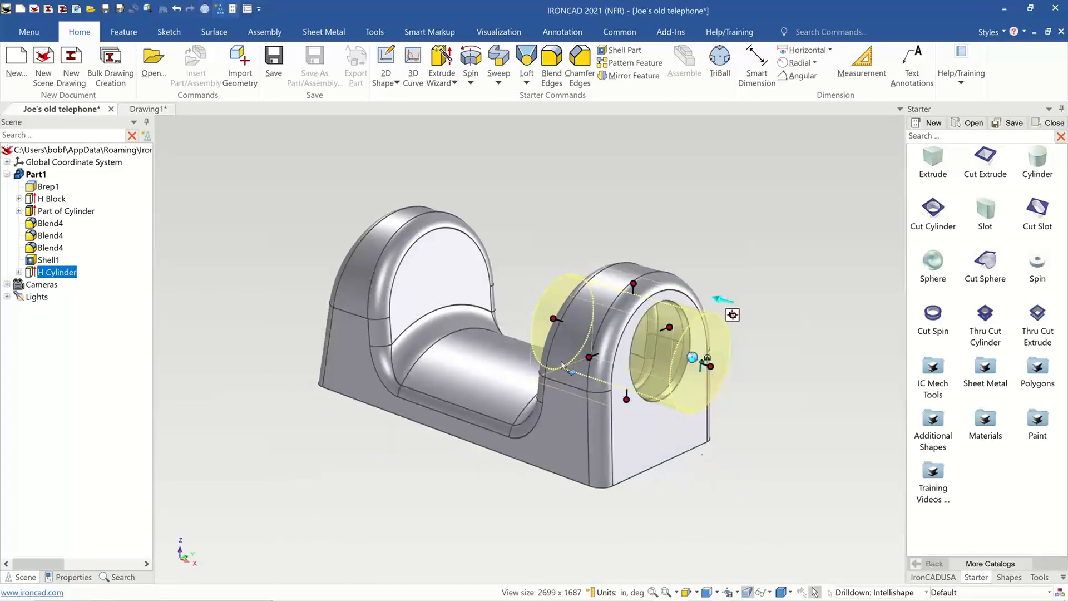
Reduce the diameter of the cut cylinder in the end wall to about 0.876 in.
{"action": "left_click_drag", "start_coordinate": [600, 350], "coordinate": [611, 345]}
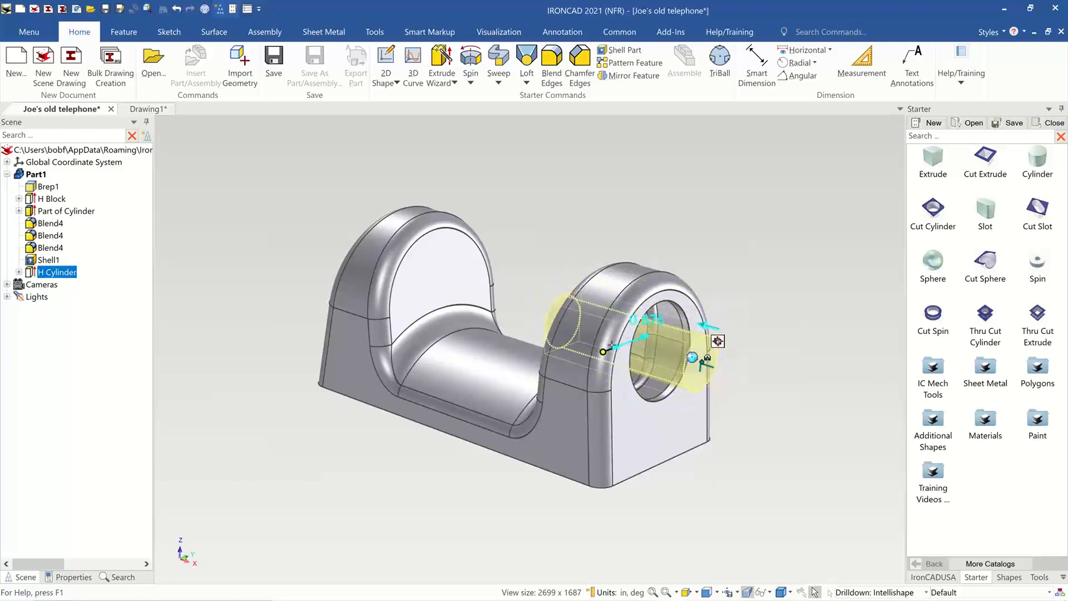
{"action": "left_click", "coordinate": [783, 395]}
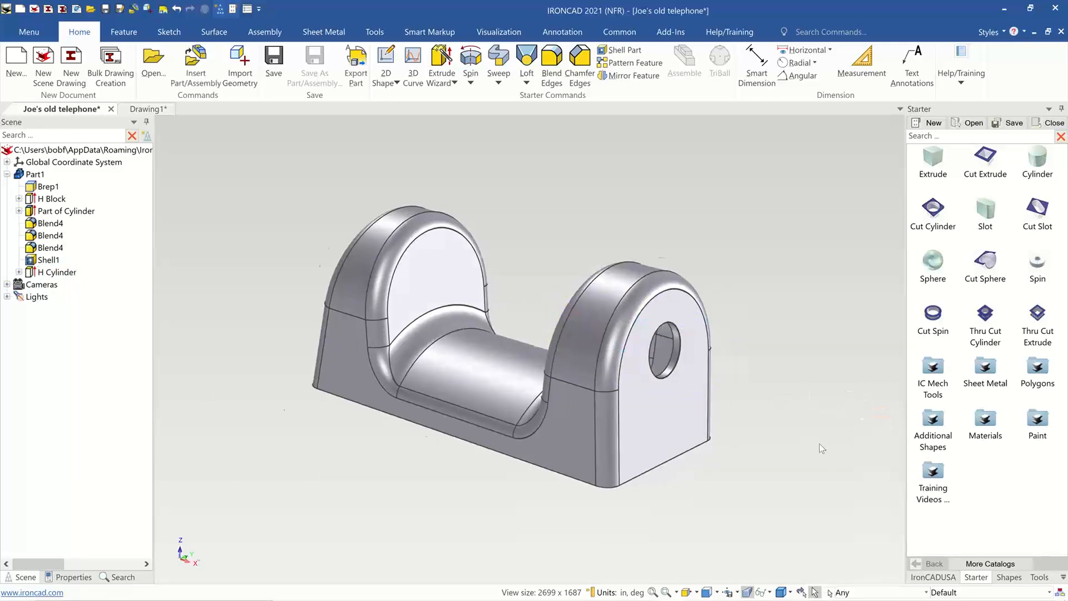
{"action": "middle_click_drag", "start_coordinate": [820, 442], "coordinate": [669, 399]}
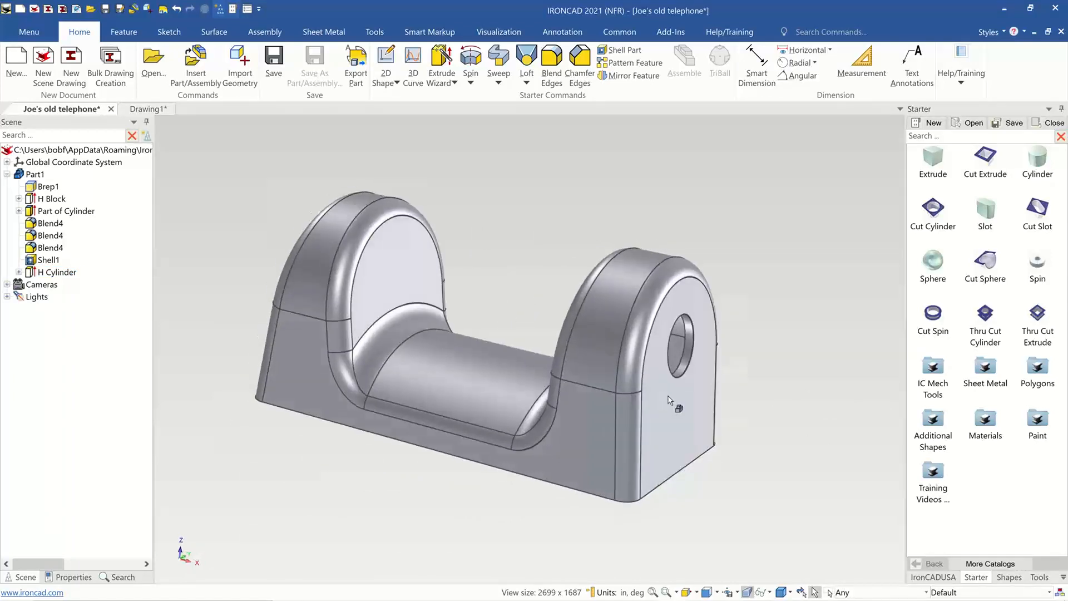
Insert the SHAFT from the IronCADUSA catalog beside the part and rotate it to a horizontal orientation with the TriBall.
{"action": "left_click", "coordinate": [955, 580]}
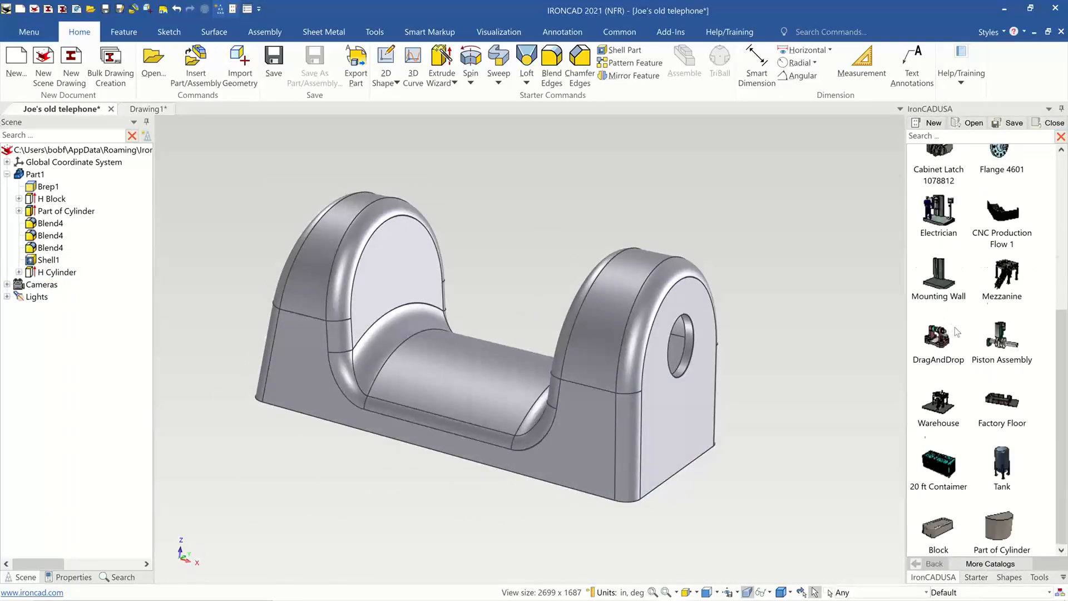
{"action": "scroll", "coordinate": [957, 332], "scroll_direction": "up", "scroll_amount": 5}
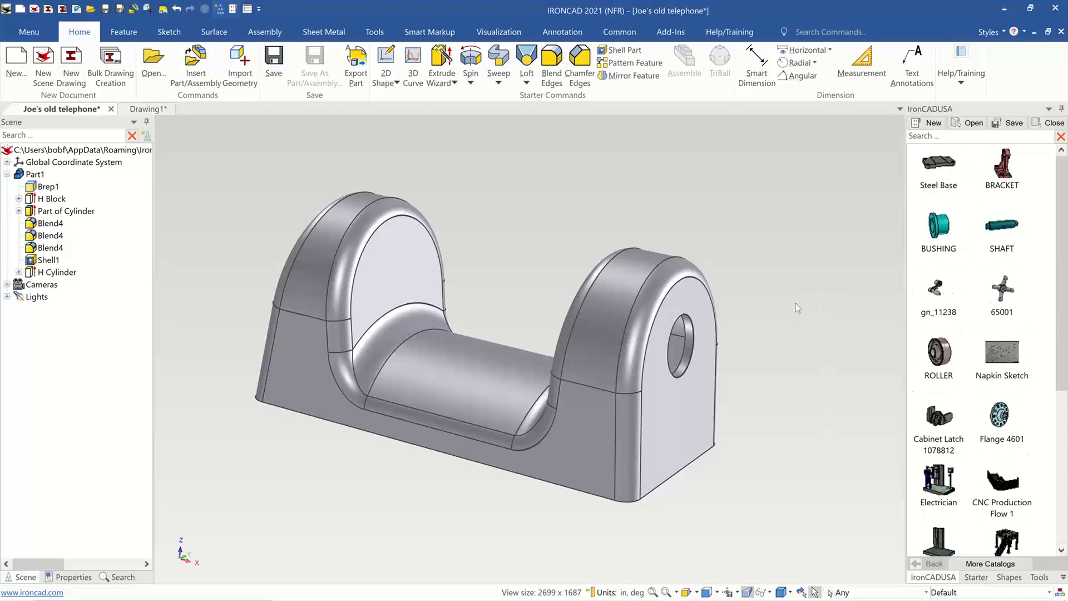
{"action": "left_click_drag", "start_coordinate": [795, 308], "coordinate": [823, 342]}
{"action": "key", "text": "F10"}
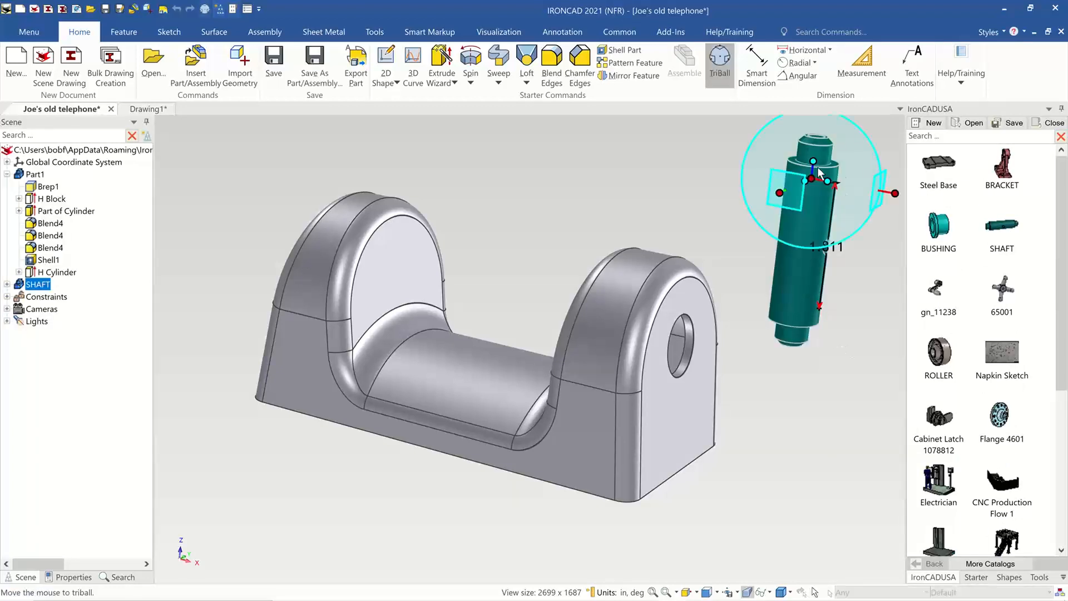
{"action": "left_click_drag", "start_coordinate": [821, 162], "coordinate": [695, 397]}
{"action": "middle_click_drag", "start_coordinate": [875, 340], "coordinate": [842, 309]}
Move the shaft to the center point of the circular hole in the +X end wall.
{"action": "right_click", "coordinate": [820, 205]}
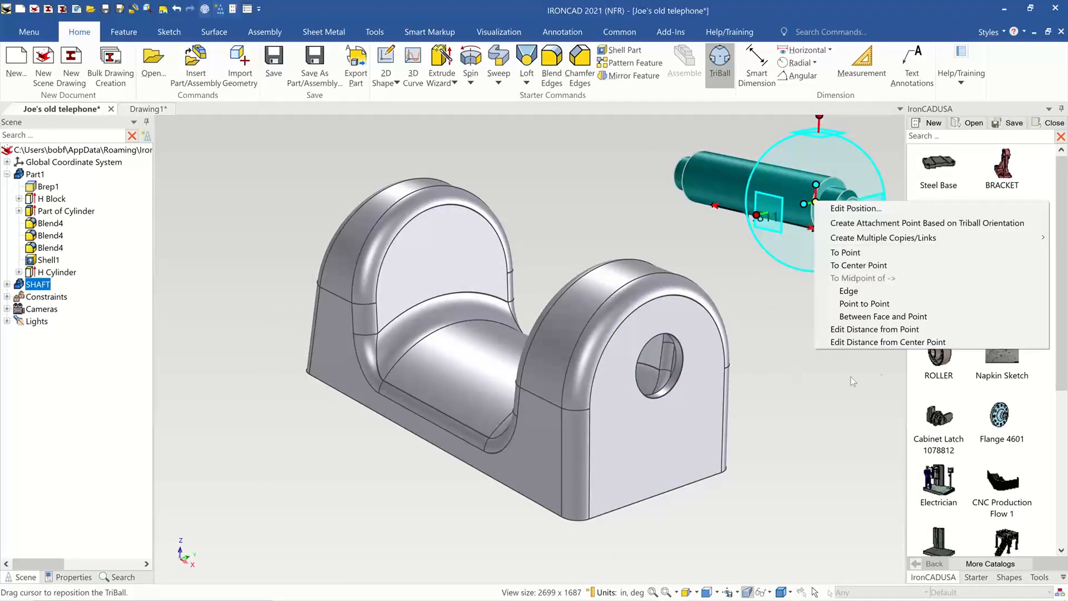
{"action": "left_click", "coordinate": [879, 266]}
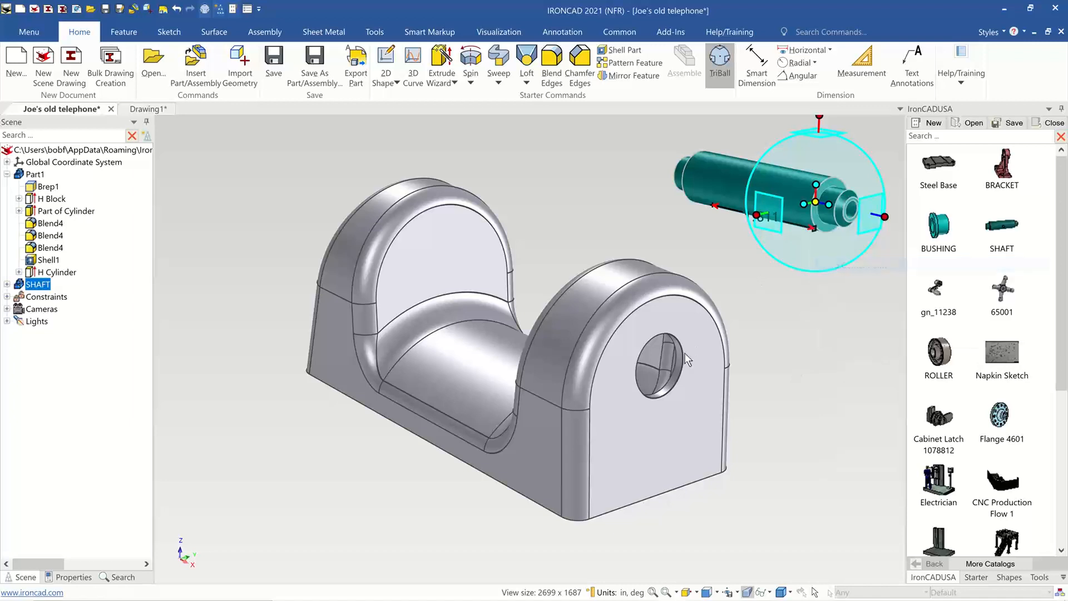
{"action": "left_click", "coordinate": [683, 352]}
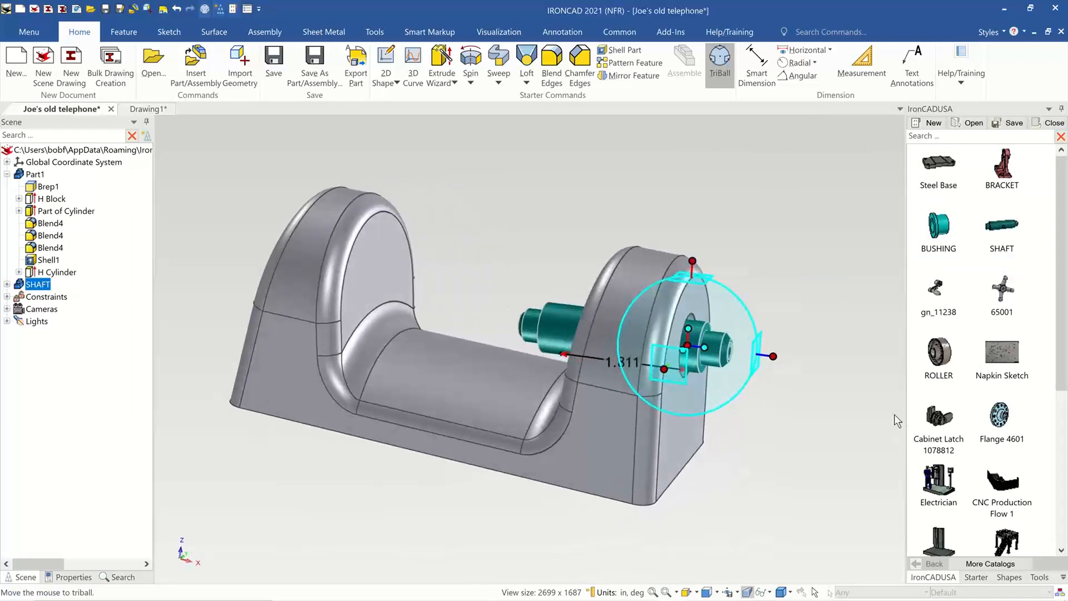
Align the shaft's TriBall axis parallel to the axis of the hole in the end wall.
{"action": "middle_click_drag", "start_coordinate": [903, 412], "coordinate": [781, 446]}
{"action": "scroll", "coordinate": [833, 457], "scroll_direction": "up", "scroll_amount": 3}
{"action": "scroll", "coordinate": [809, 395], "scroll_direction": "up", "scroll_amount": 3}
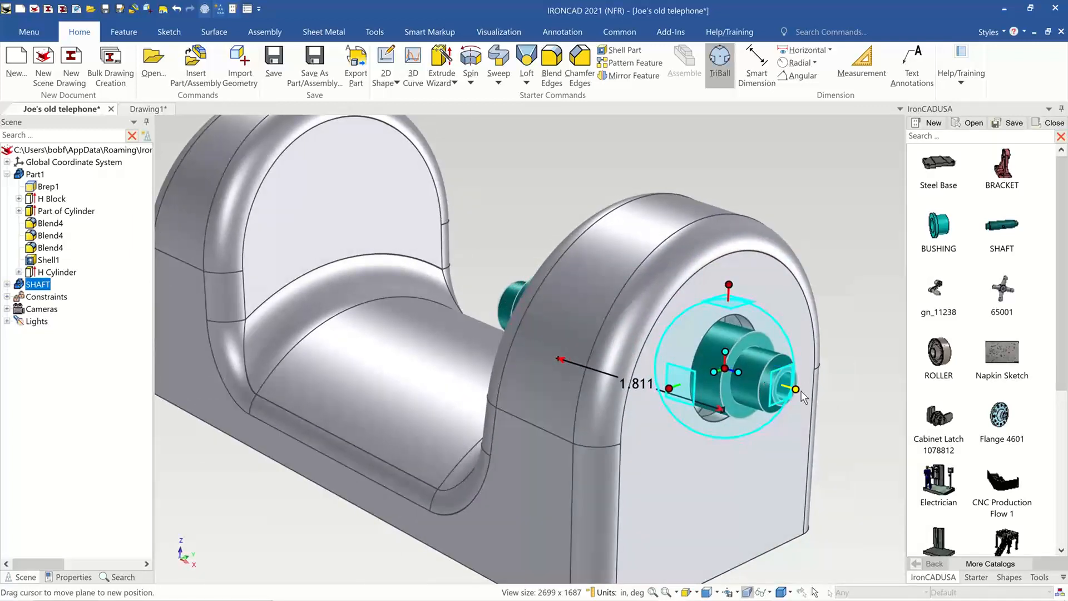
{"action": "right_click", "coordinate": [738, 374]}
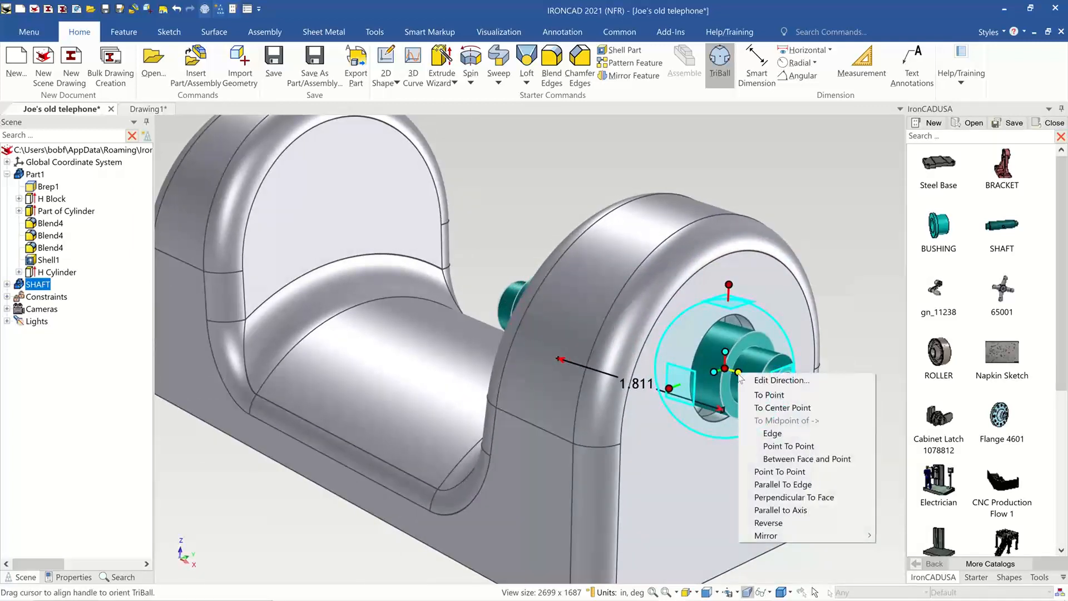
{"action": "left_click", "coordinate": [780, 509]}
{"action": "middle_click_drag", "start_coordinate": [746, 321], "coordinate": [849, 306]}
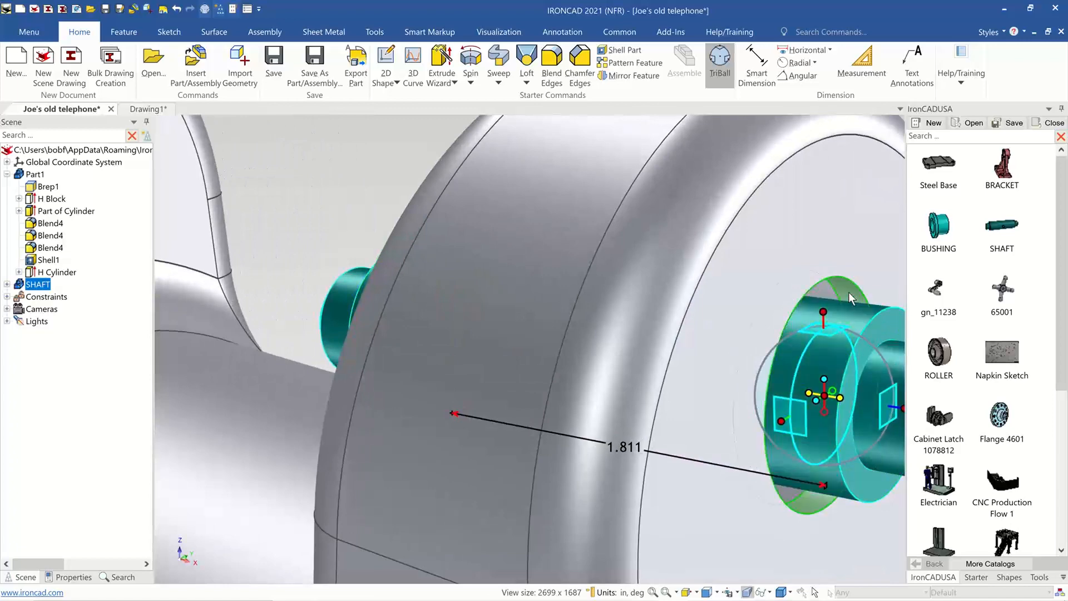
{"action": "middle_click_drag", "start_coordinate": [771, 473], "coordinate": [859, 445]}
{"action": "middle_click_drag", "start_coordinate": [779, 424], "coordinate": [723, 418]}
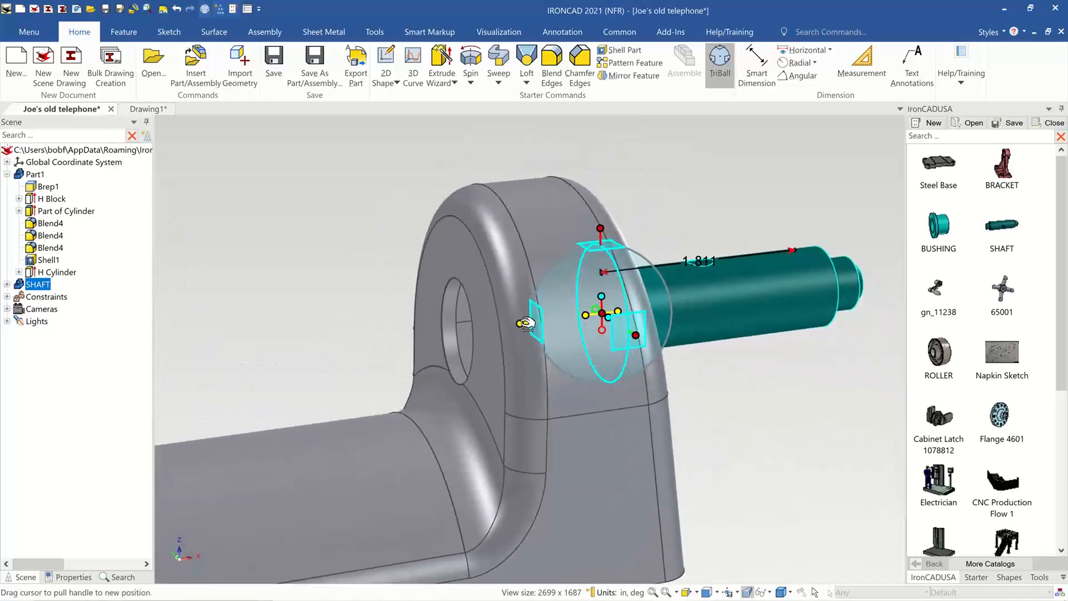
Slide the shaft along the hole axis through the end wall by about 1.532 in, then a further 0.289 in.
{"action": "left_click_drag", "start_coordinate": [520, 323], "coordinate": [342, 345]}
{"action": "middle_click_drag", "start_coordinate": [890, 482], "coordinate": [778, 415]}
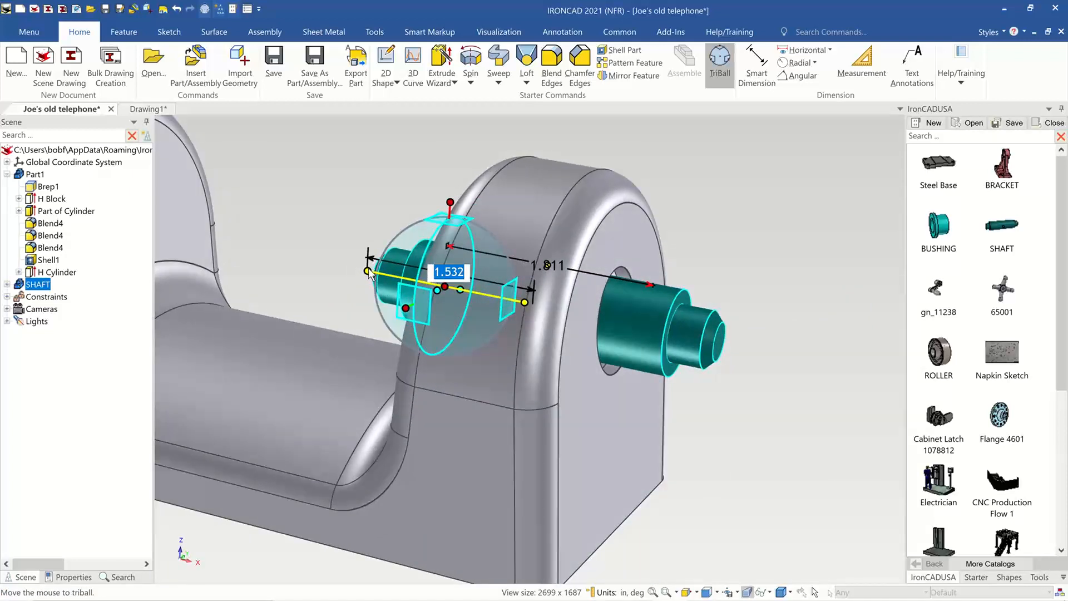
{"action": "left_click_drag", "start_coordinate": [371, 271], "coordinate": [350, 262]}
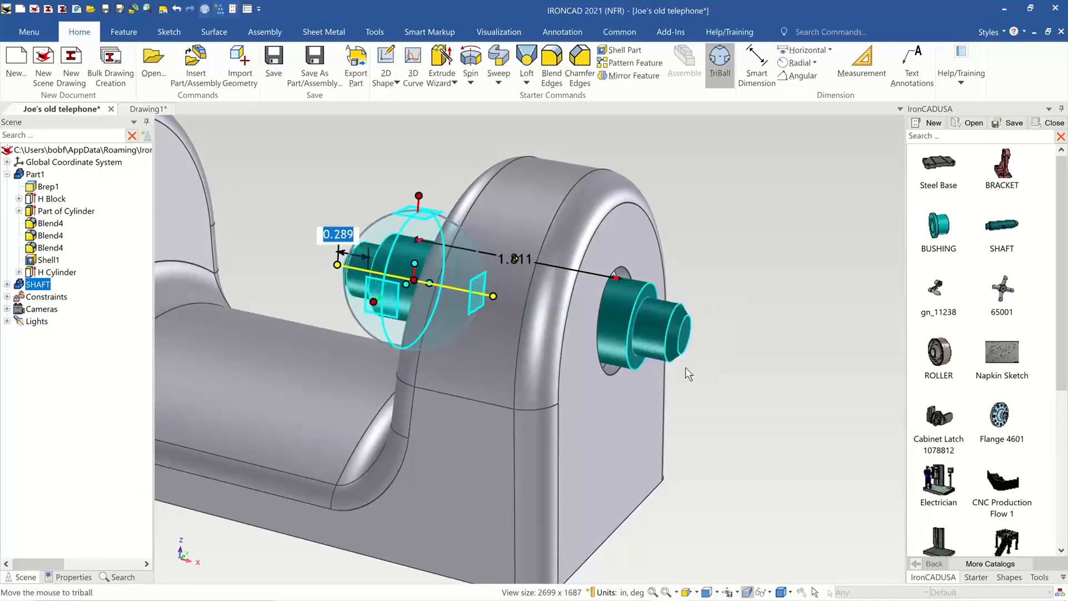
{"action": "middle_click_drag", "start_coordinate": [685, 367], "coordinate": [591, 261]}
{"action": "left_click", "coordinate": [847, 329]}
{"action": "left_click", "coordinate": [843, 327]}
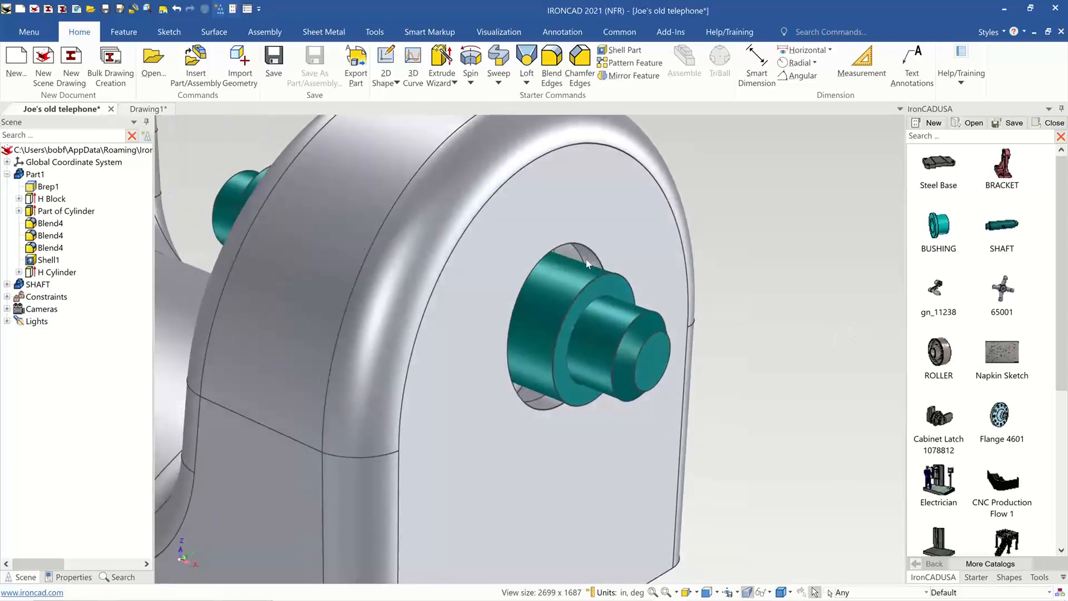
Shrink the hole's H Cylinder cut to about 0.709 in diameter by snapping it to the shaft's outer edge.
{"action": "left_click", "coordinate": [590, 261]}
{"action": "left_click", "coordinate": [590, 260]}
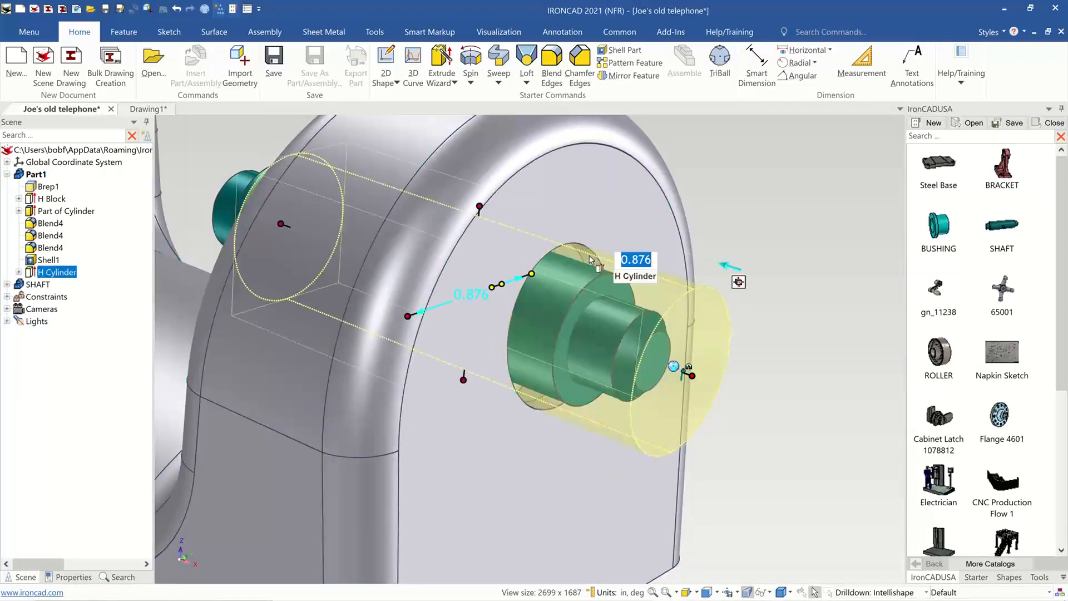
{"action": "left_click_drag", "start_coordinate": [535, 225], "coordinate": [569, 277], "text": "shift"}
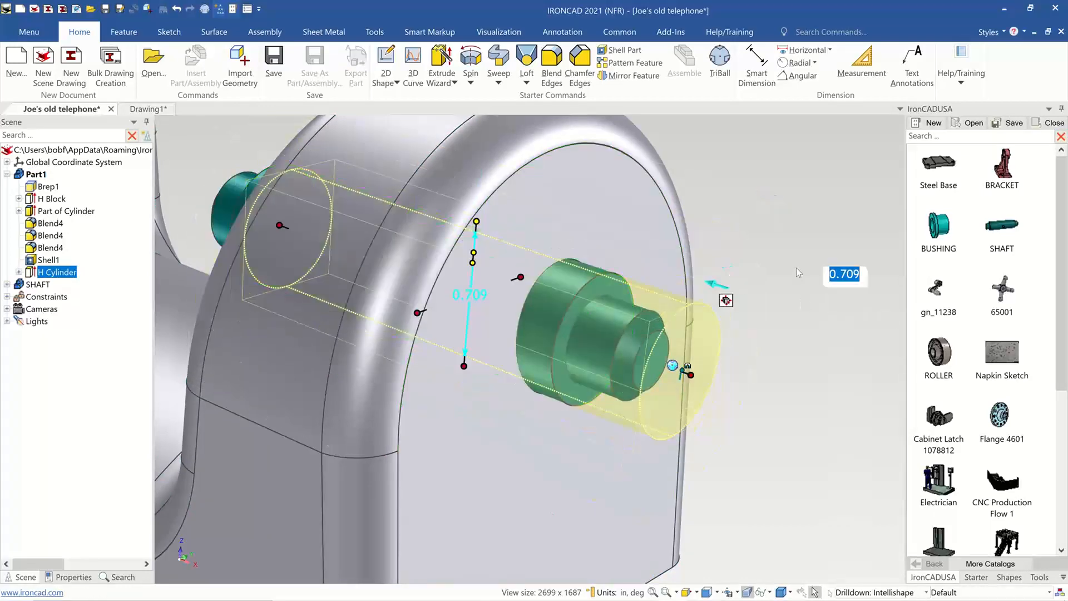
{"action": "left_click", "coordinate": [797, 267]}
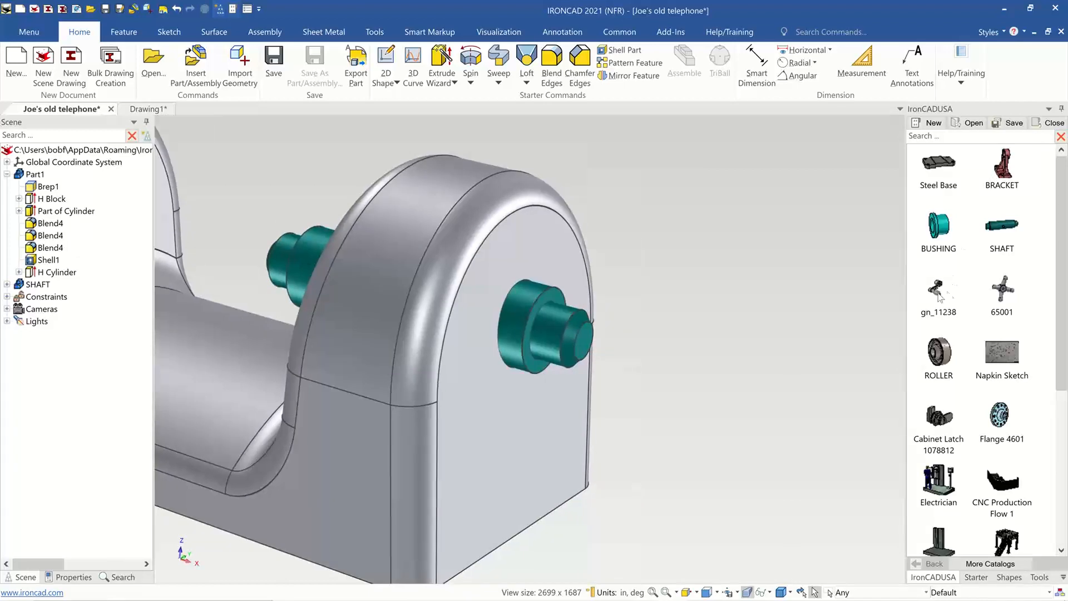
Insert the gn_11238 handle from the catalog beside the shaft and set its surface smoothness to 100.
{"action": "left_click_drag", "start_coordinate": [778, 358], "coordinate": [781, 361]}
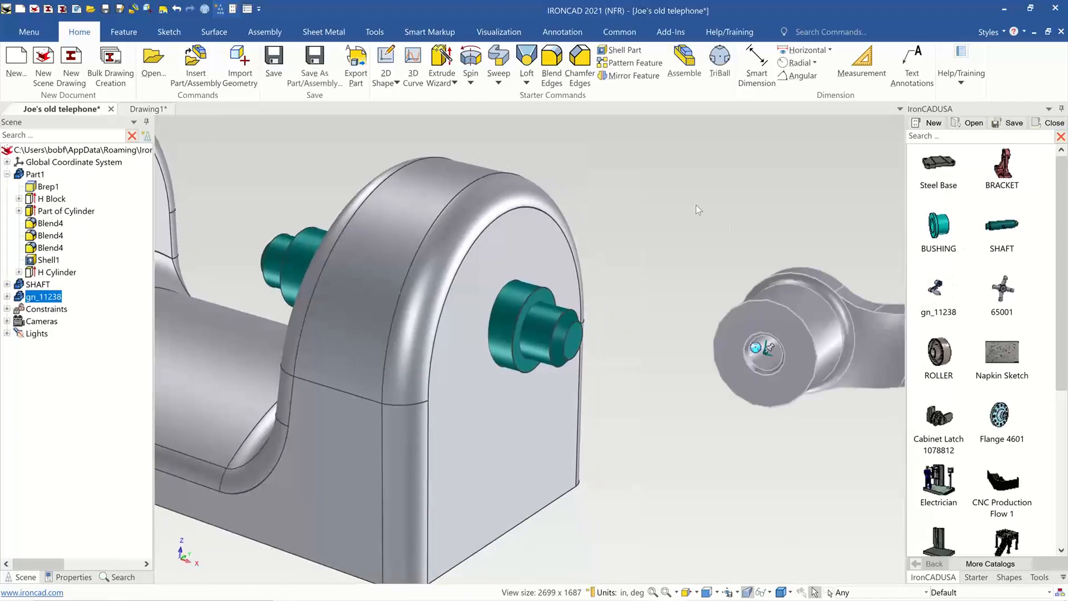
{"action": "left_click", "coordinate": [68, 577]}
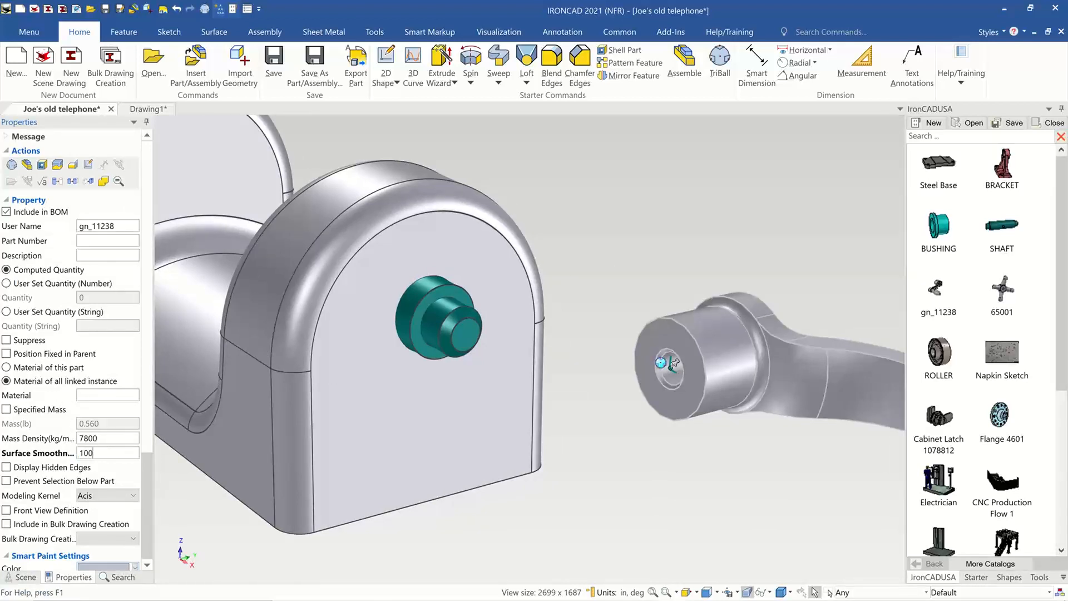
{"action": "key", "text": "Return"}
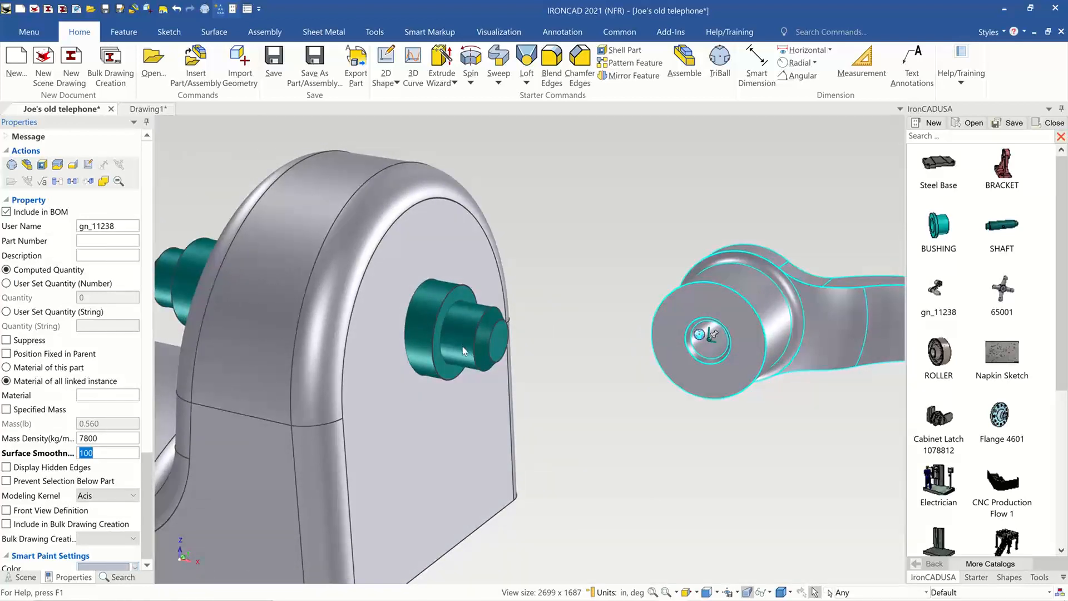
Orient the gn_11238 handle's TriBall axis to the shaft's shoulder face and reverse it so the bore faces the shaft.
{"action": "key", "text": "F10"}
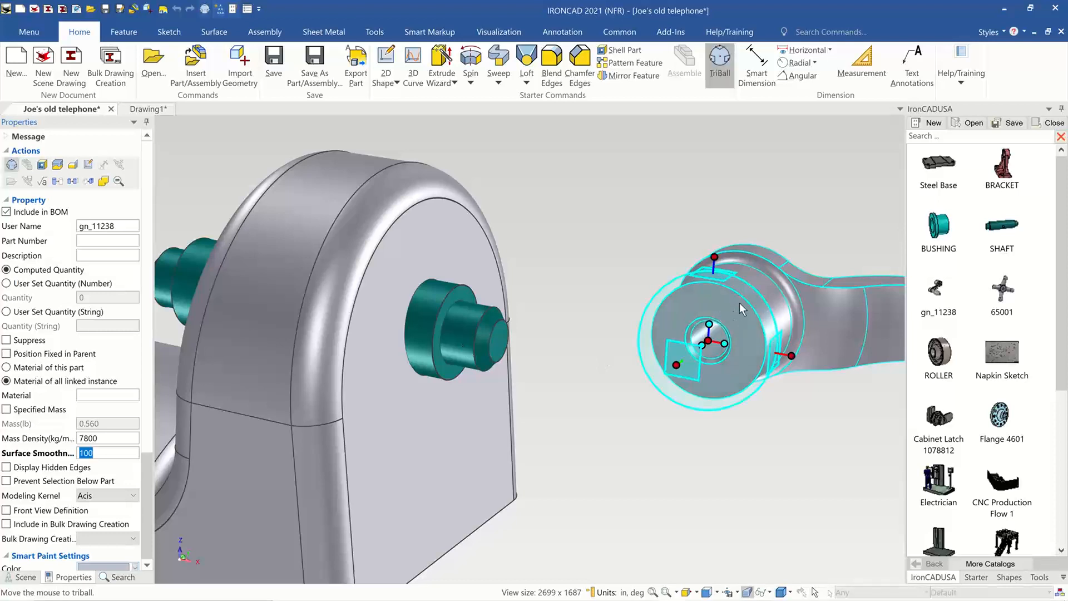
{"action": "middle_click_drag", "start_coordinate": [726, 366], "coordinate": [683, 369]}
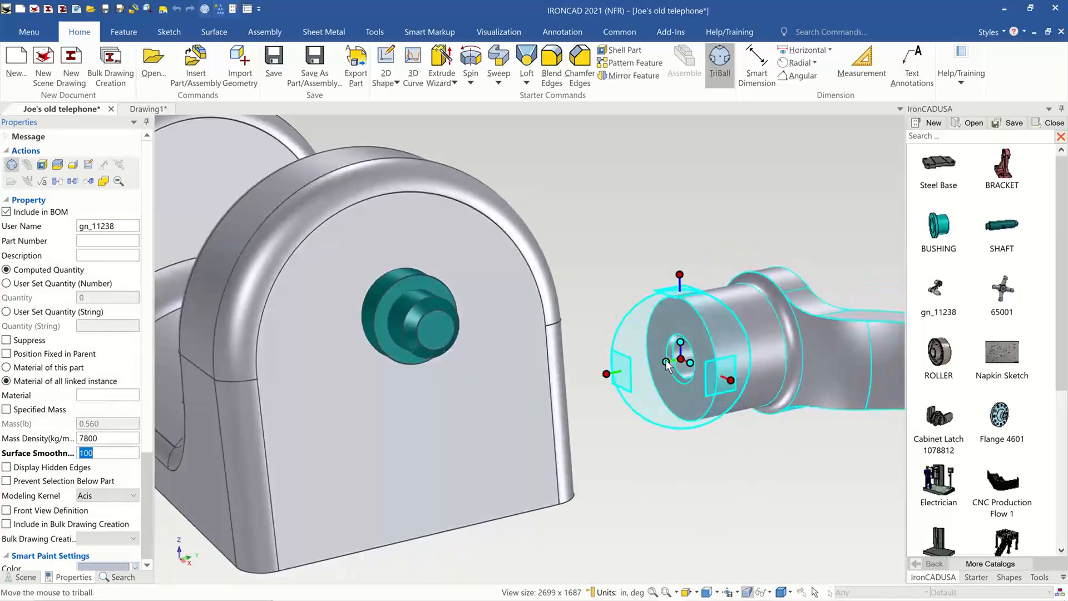
{"action": "left_click_drag", "start_coordinate": [671, 361], "coordinate": [437, 286]}
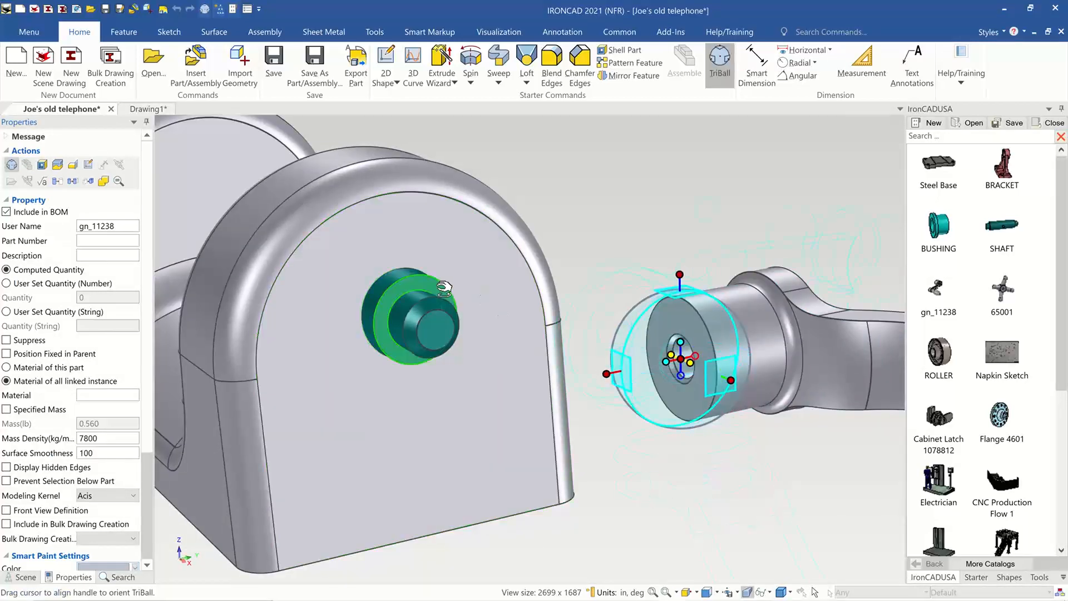
{"action": "middle_click_drag", "start_coordinate": [437, 286], "coordinate": [869, 410]}
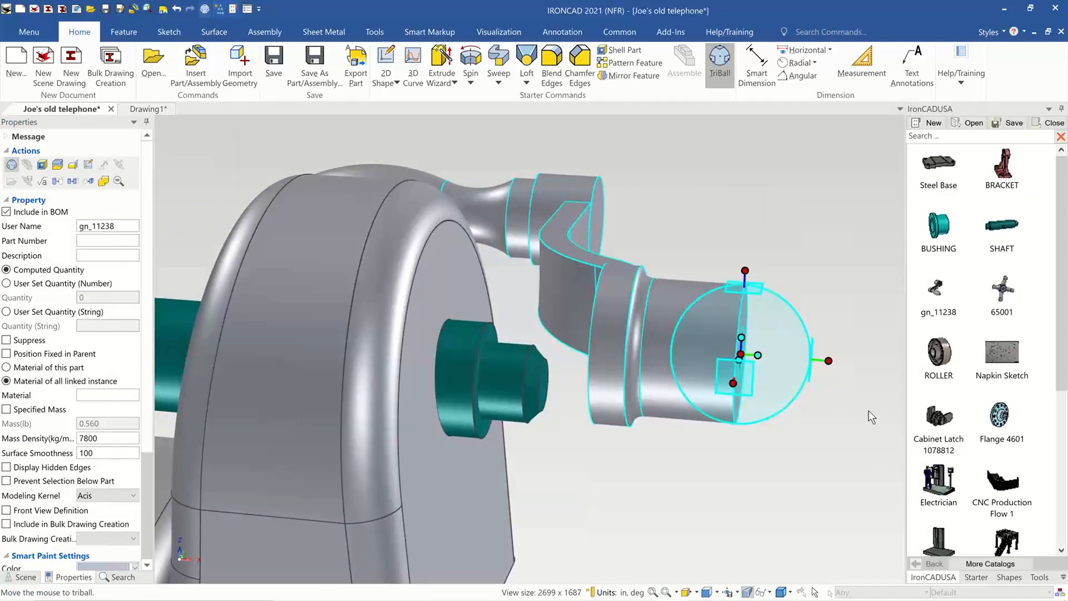
{"action": "right_click", "coordinate": [757, 355]}
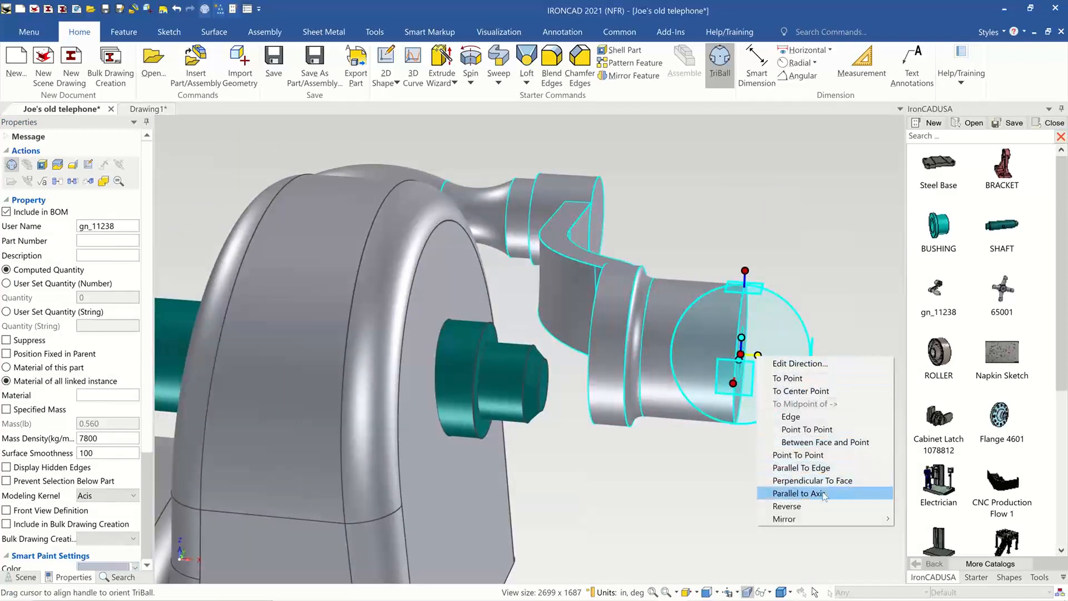
{"action": "left_click", "coordinate": [821, 506]}
{"action": "middle_click_drag", "start_coordinate": [742, 412], "coordinate": [738, 402]}
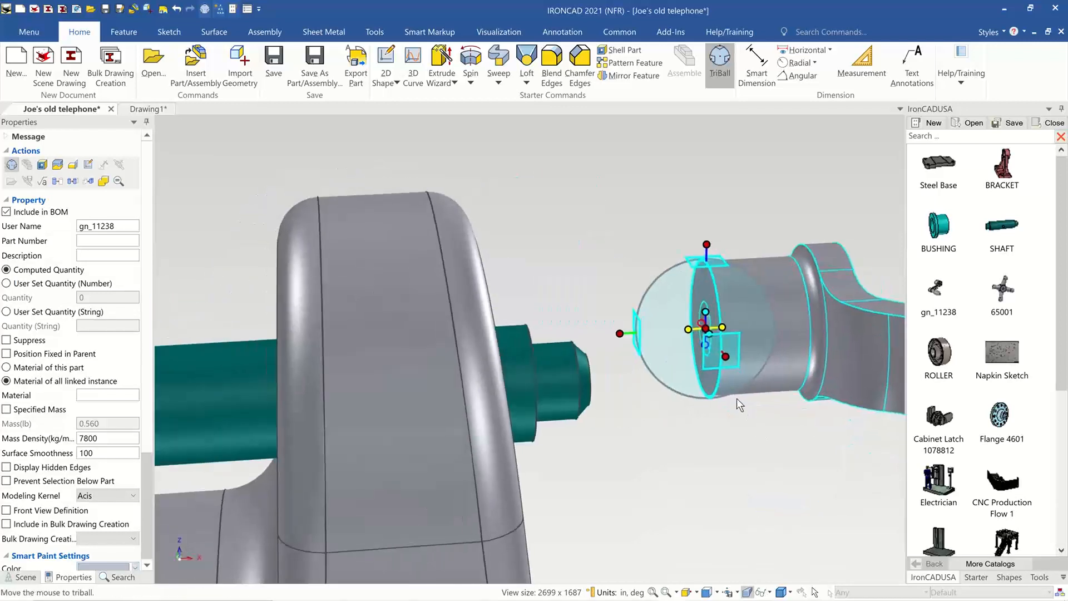
Move the handle to the center point of the shaft's shoulder edge using the TriBall.
{"action": "right_click", "coordinate": [705, 329]}
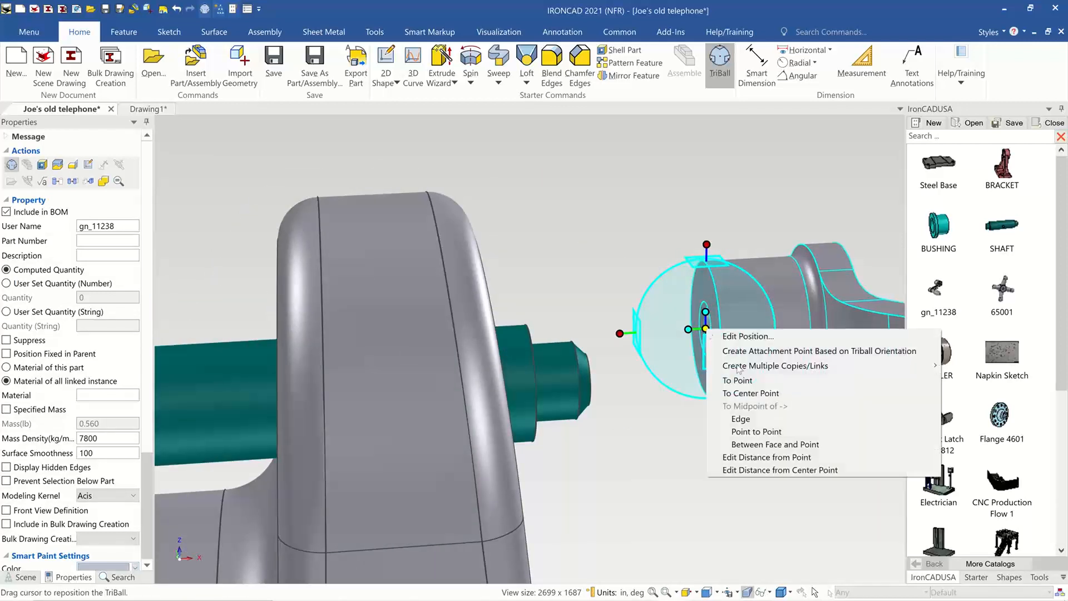
{"action": "left_click", "coordinate": [773, 393]}
{"action": "middle_click_drag", "start_coordinate": [489, 461], "coordinate": [415, 476]}
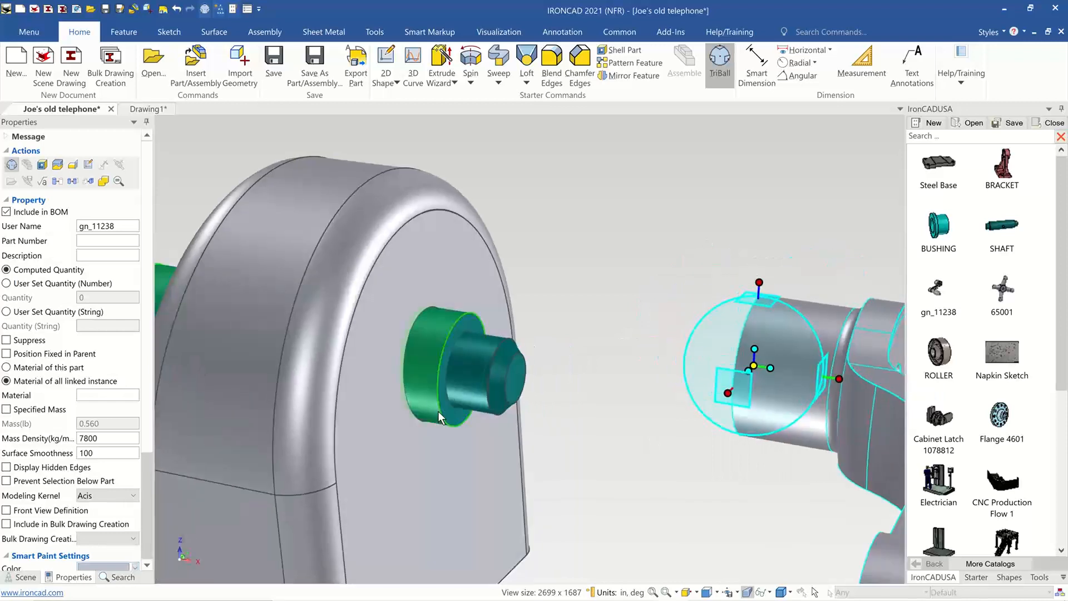
{"action": "left_click", "coordinate": [439, 409]}
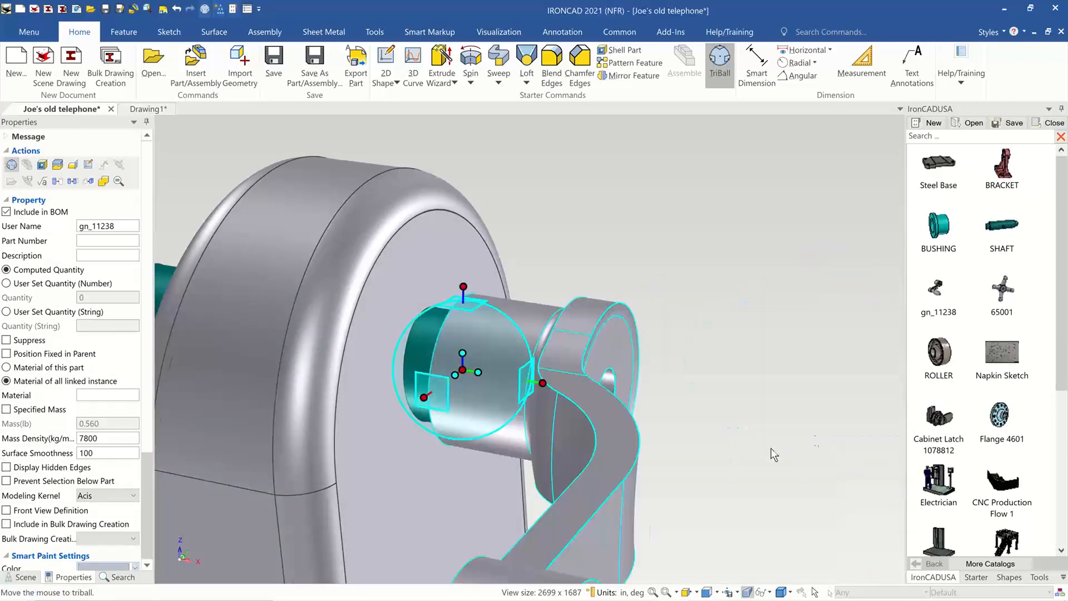
Slide the handle back off the shaft along its bore axis, then end the TriBall and clear the selection.
{"action": "middle_click_drag", "start_coordinate": [770, 450], "coordinate": [637, 508]}
{"action": "left_click_drag", "start_coordinate": [604, 367], "coordinate": [815, 354]}
{"action": "middle_click_drag", "start_coordinate": [815, 355], "coordinate": [703, 329]}
{"action": "key", "text": "F10"}
{"action": "scroll", "coordinate": [715, 298], "scroll_direction": "up", "scroll_amount": 4}
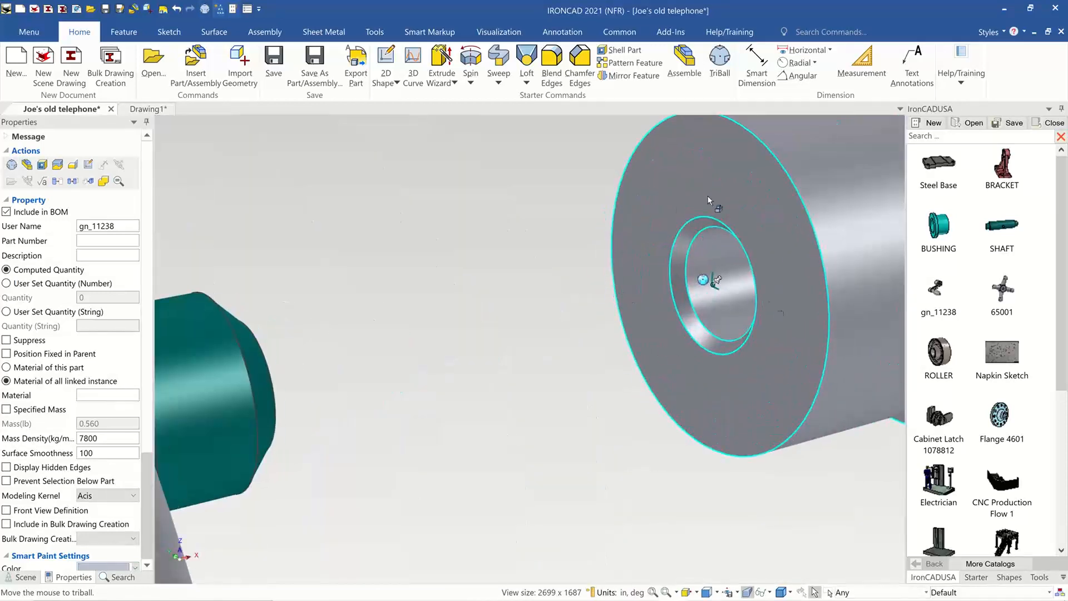
{"action": "left_click", "coordinate": [701, 517]}
{"action": "scroll", "coordinate": [738, 329], "scroll_direction": "down", "scroll_amount": 4}
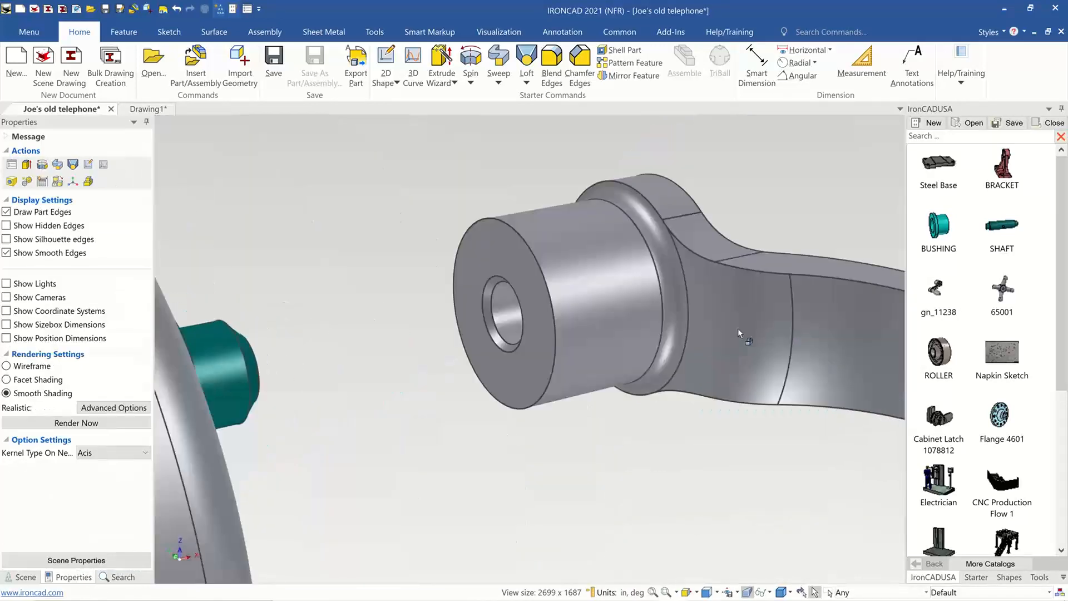
Expand gn_11238 in the scene tree and select its Brep1 body.
{"action": "left_click", "coordinate": [580, 319]}
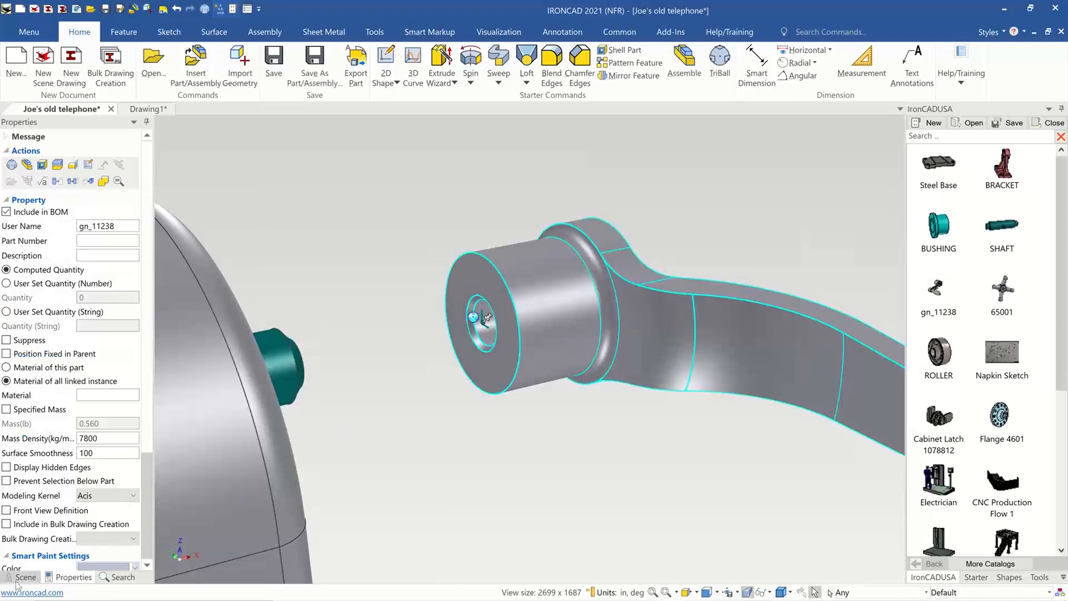
{"action": "left_click", "coordinate": [22, 577]}
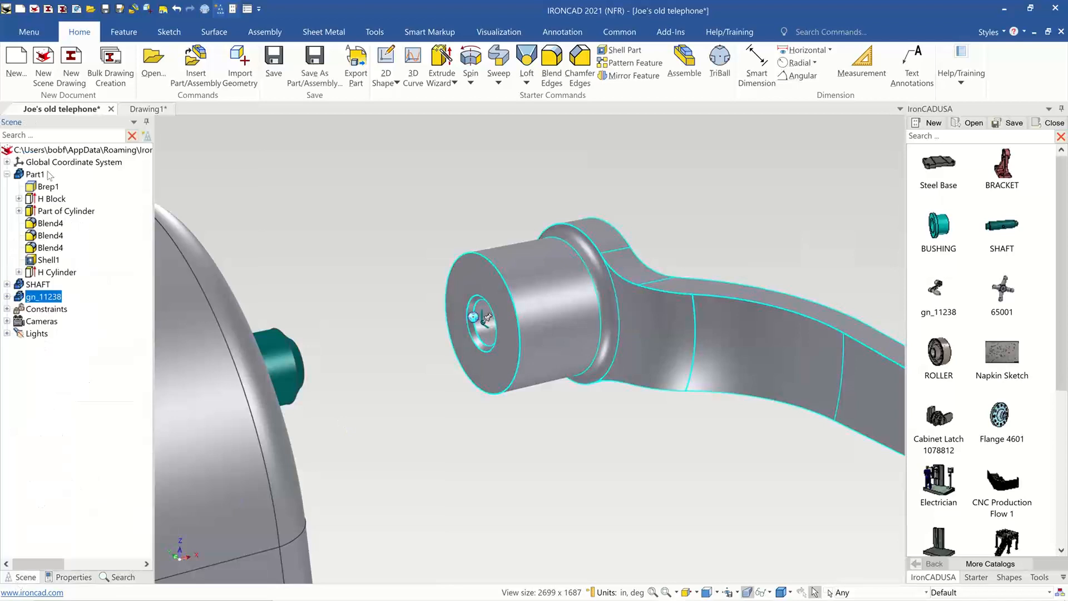
{"action": "left_click", "coordinate": [7, 297]}
{"action": "left_click", "coordinate": [46, 310]}
Try pulling the handle's Brep1 end face outward toward the shaft, and undo the change.
{"action": "middle_click_drag", "start_coordinate": [456, 337], "coordinate": [709, 413]}
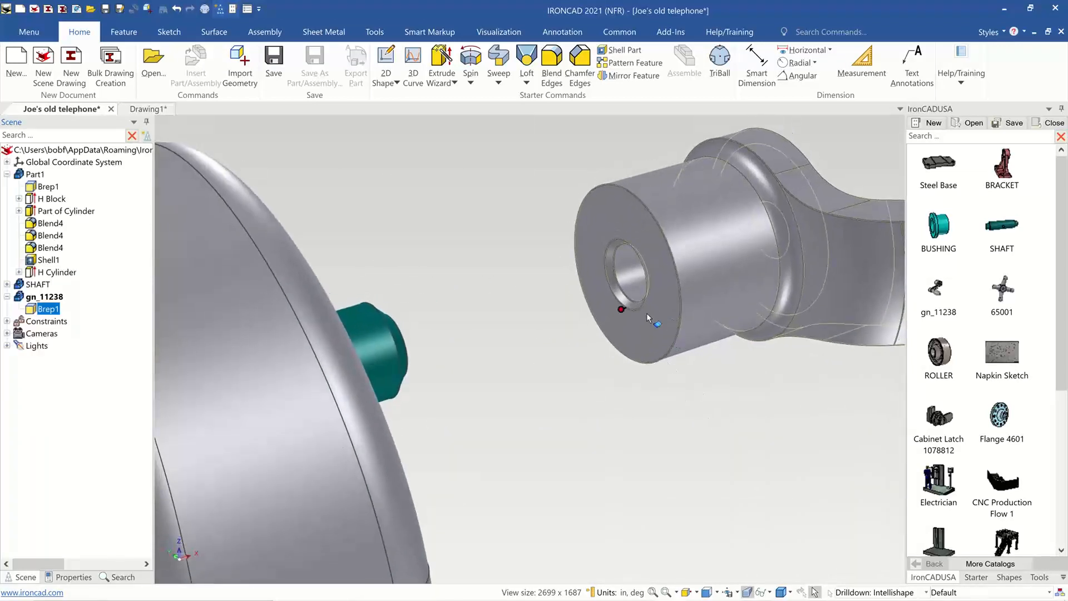
{"action": "left_click_drag", "start_coordinate": [623, 309], "coordinate": [584, 320]}
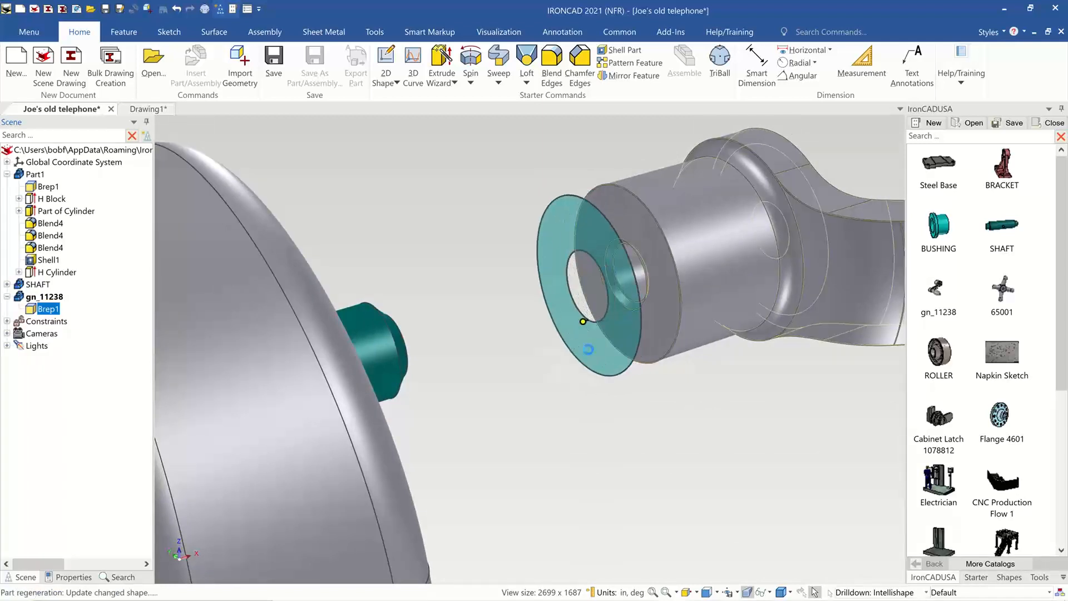
{"action": "middle_click_drag", "start_coordinate": [705, 417], "coordinate": [696, 411]}
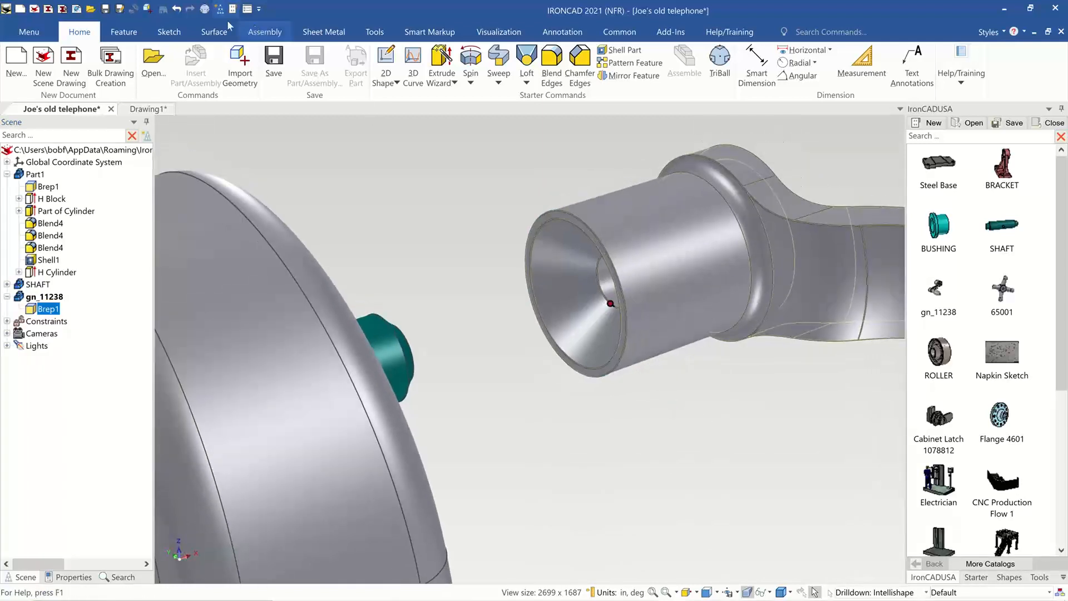
{"action": "left_click", "coordinate": [177, 10]}
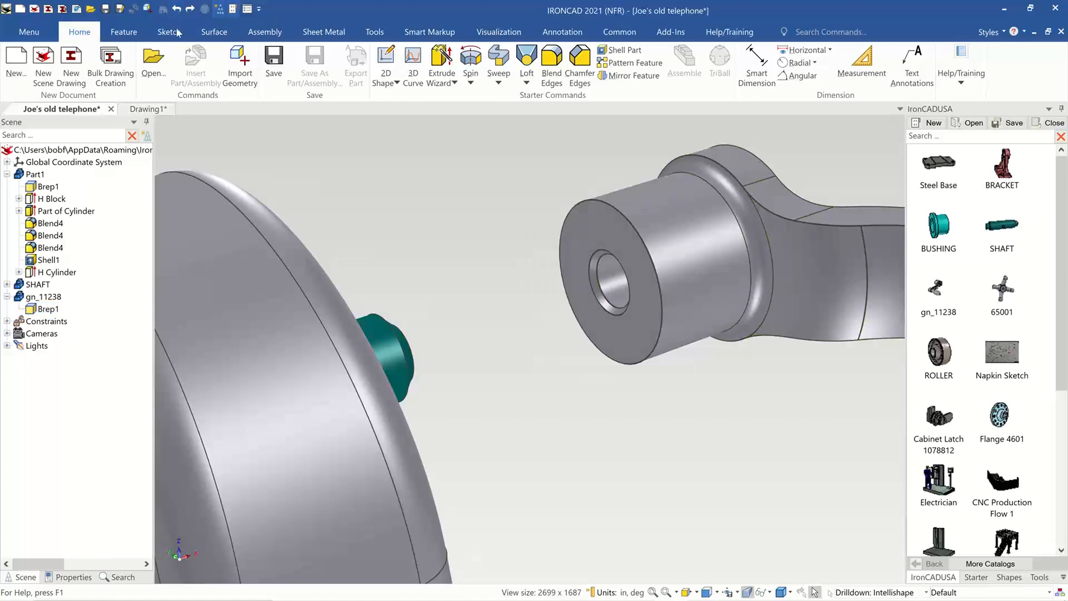
Remove the chamfer face at the mouth of the handle's bore with Delete Directly.
{"action": "scroll", "coordinate": [655, 387], "scroll_direction": "up", "scroll_amount": 6}
{"action": "middle_click_drag", "start_coordinate": [608, 438], "coordinate": [316, 376], "text": "shift"}
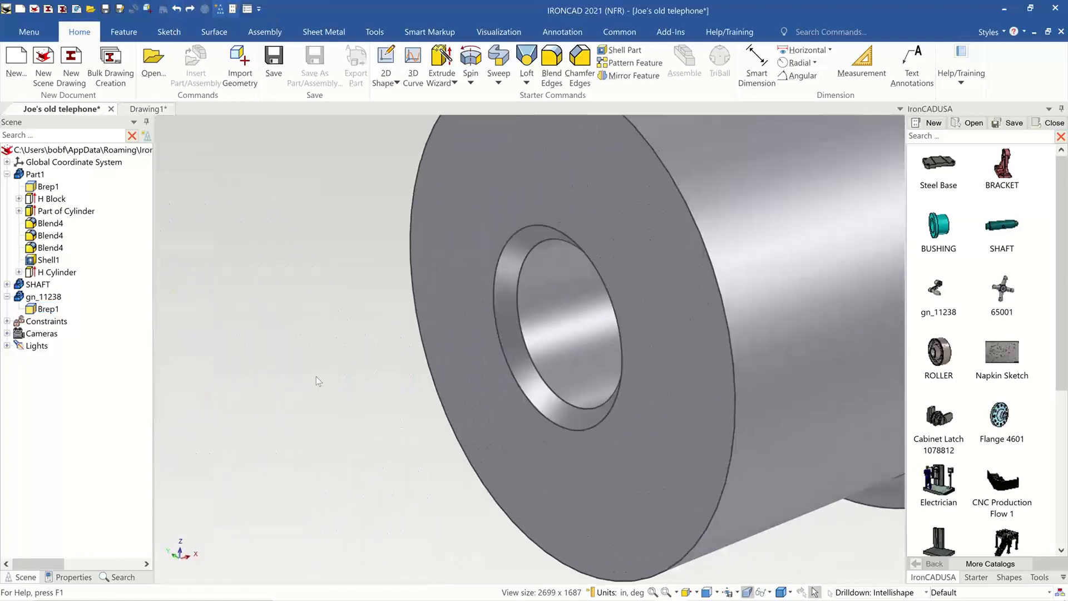
{"action": "left_click", "coordinate": [514, 349]}
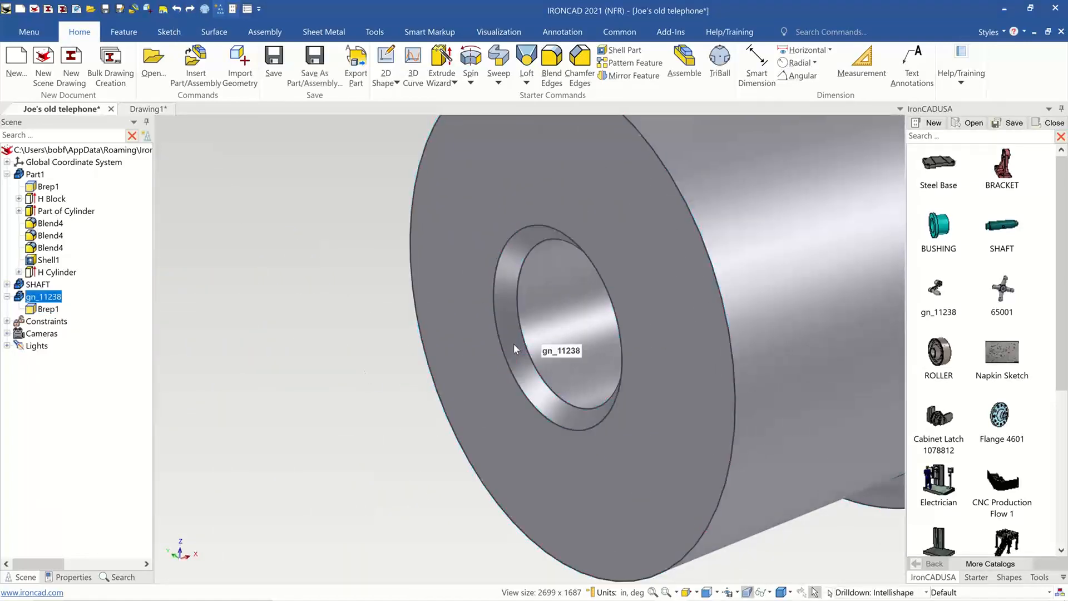
{"action": "left_click", "coordinate": [512, 343]}
{"action": "left_click", "coordinate": [513, 344]}
{"action": "right_click", "coordinate": [513, 344]}
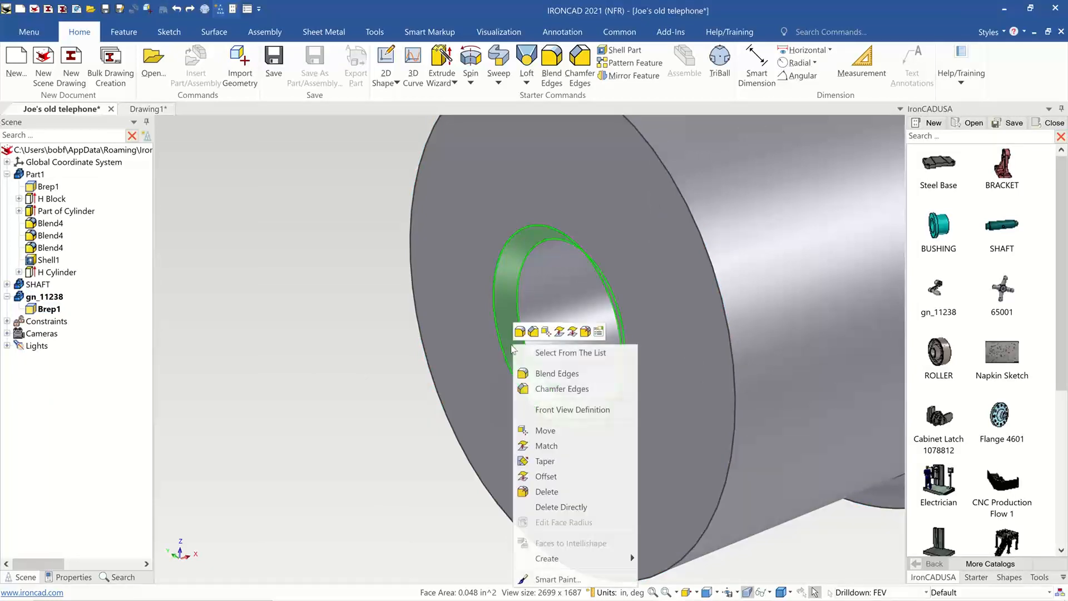
{"action": "left_click", "coordinate": [554, 507]}
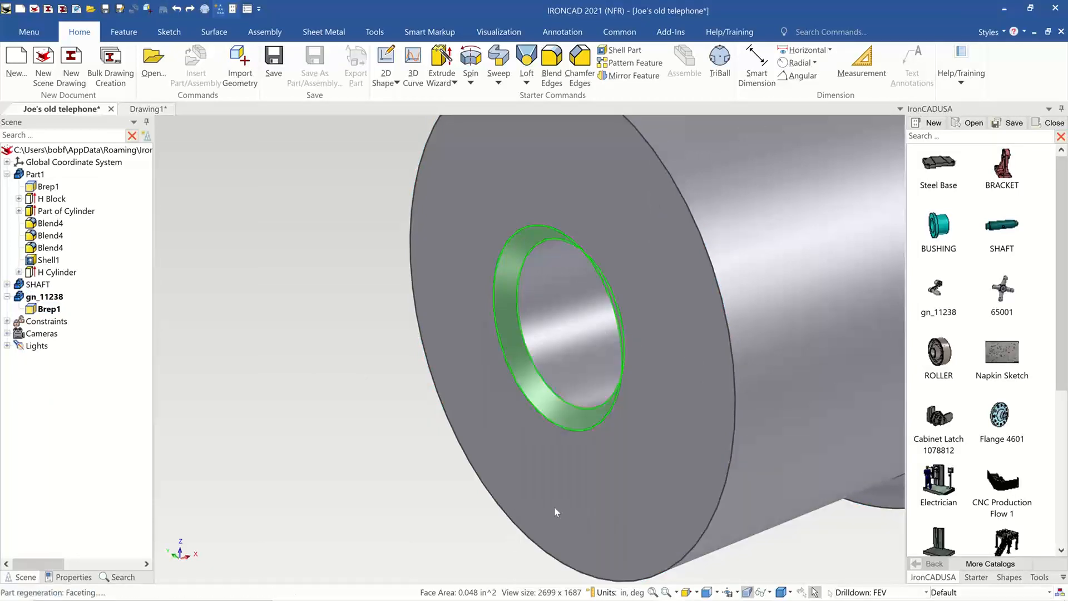
Convert the handle's cylindrical bore face into an editable feature with Faces to Intellishape.
{"action": "scroll", "coordinate": [372, 438], "scroll_direction": "down", "scroll_amount": 8}
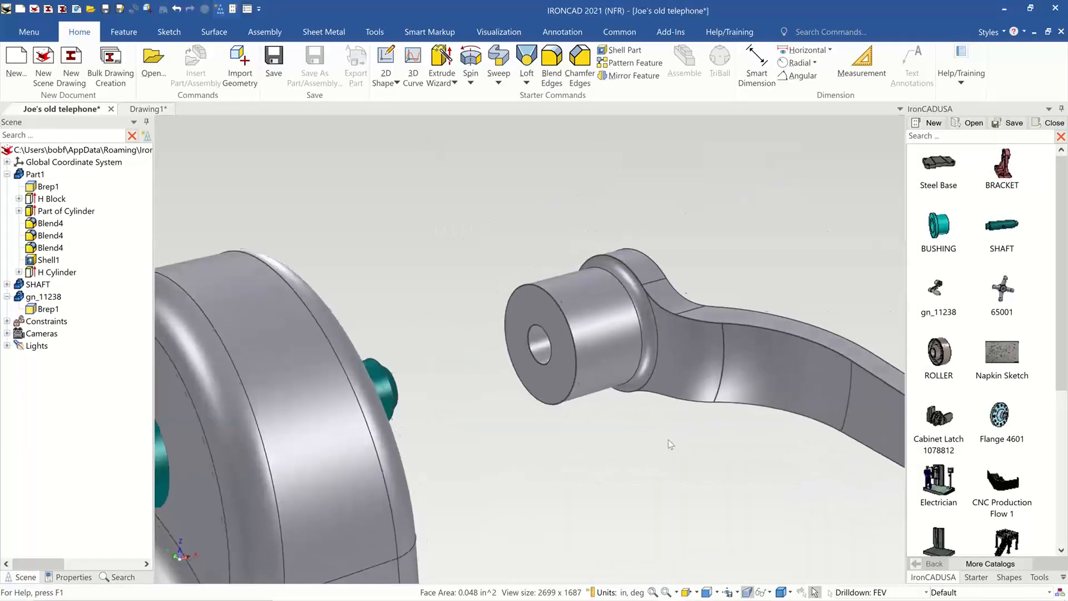
{"action": "scroll", "coordinate": [538, 360], "scroll_direction": "up", "scroll_amount": 4}
{"action": "left_click", "coordinate": [567, 347]}
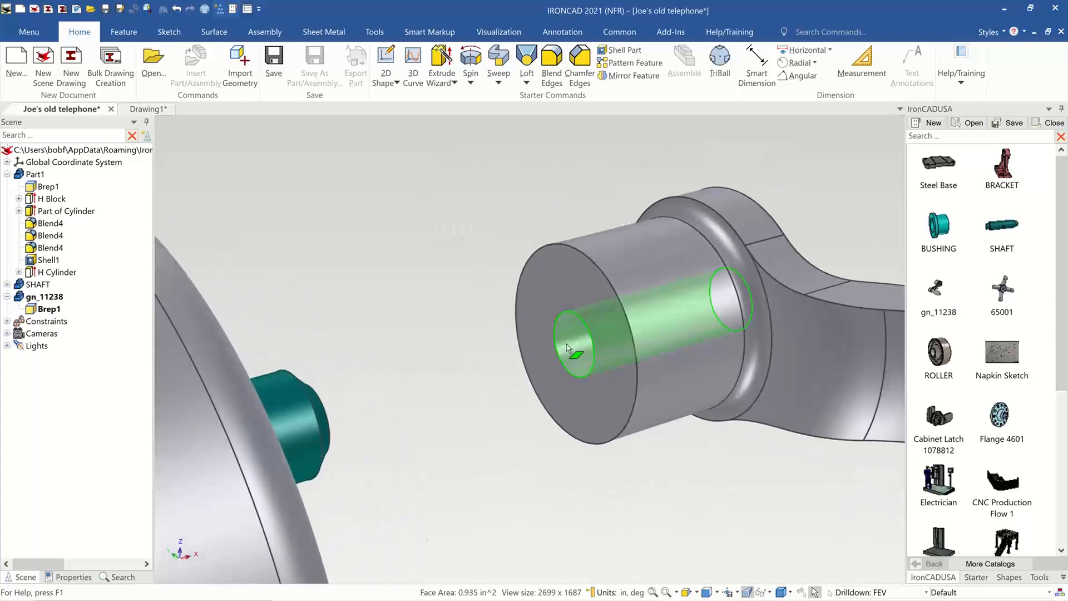
{"action": "middle_click_drag", "start_coordinate": [567, 348], "coordinate": [345, 406]}
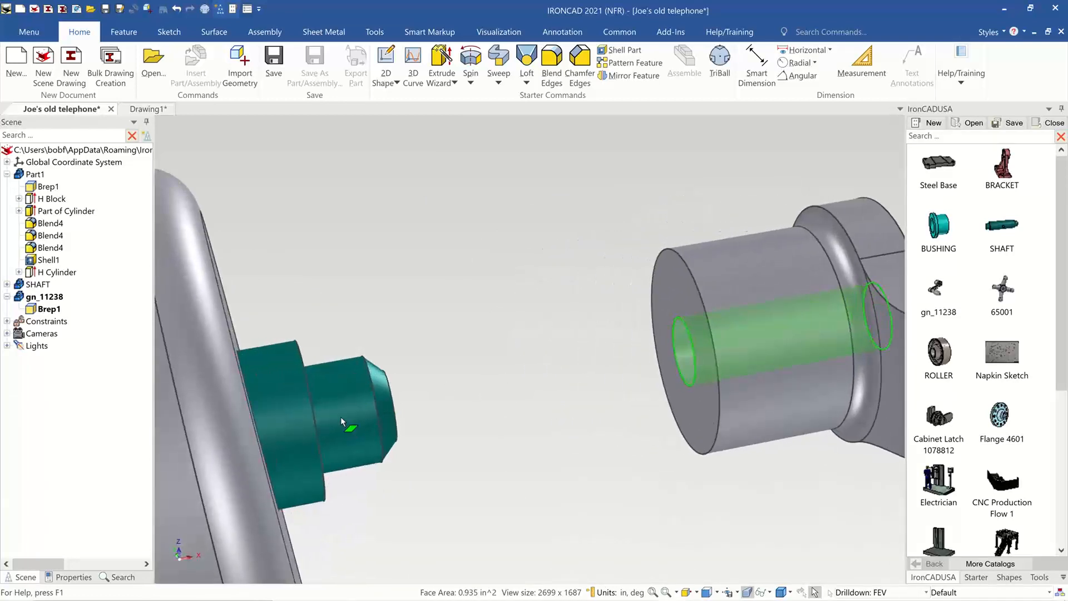
{"action": "middle_click_drag", "start_coordinate": [692, 362], "coordinate": [856, 384]}
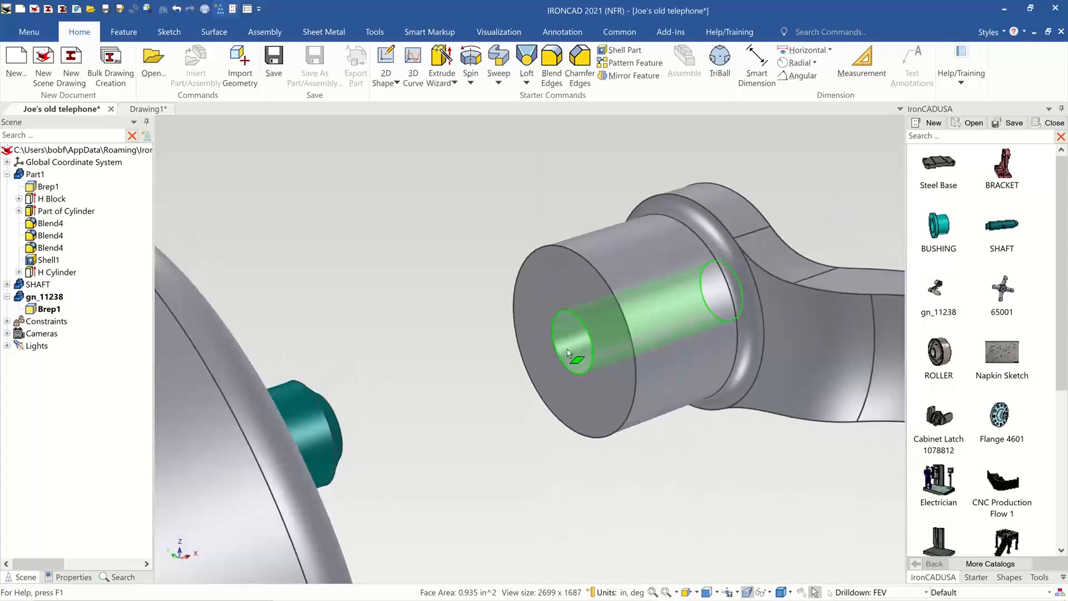
{"action": "right_click", "coordinate": [566, 345]}
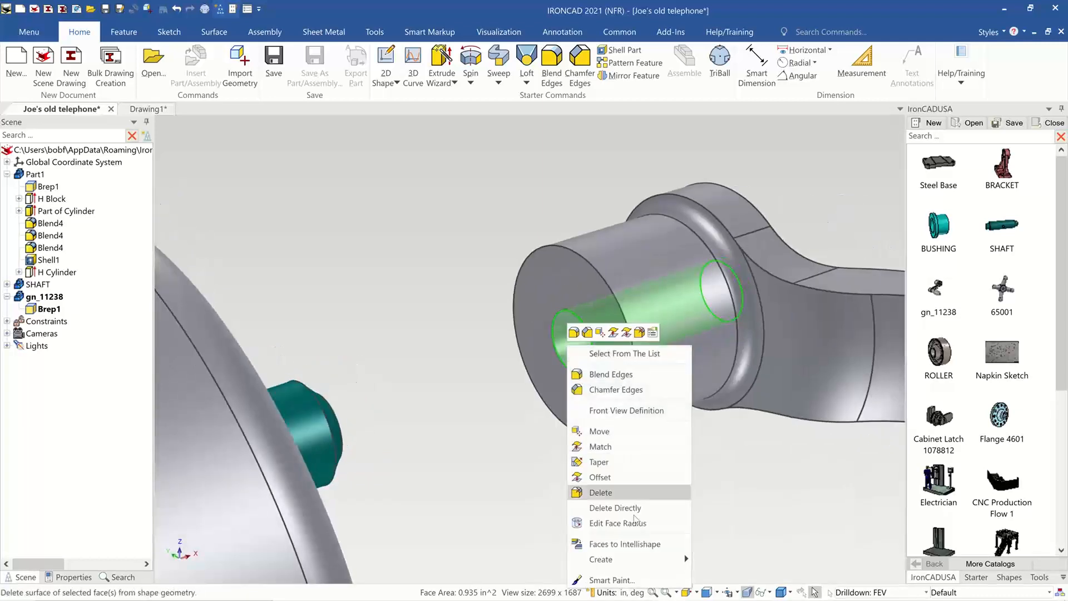
{"action": "left_click", "coordinate": [627, 544]}
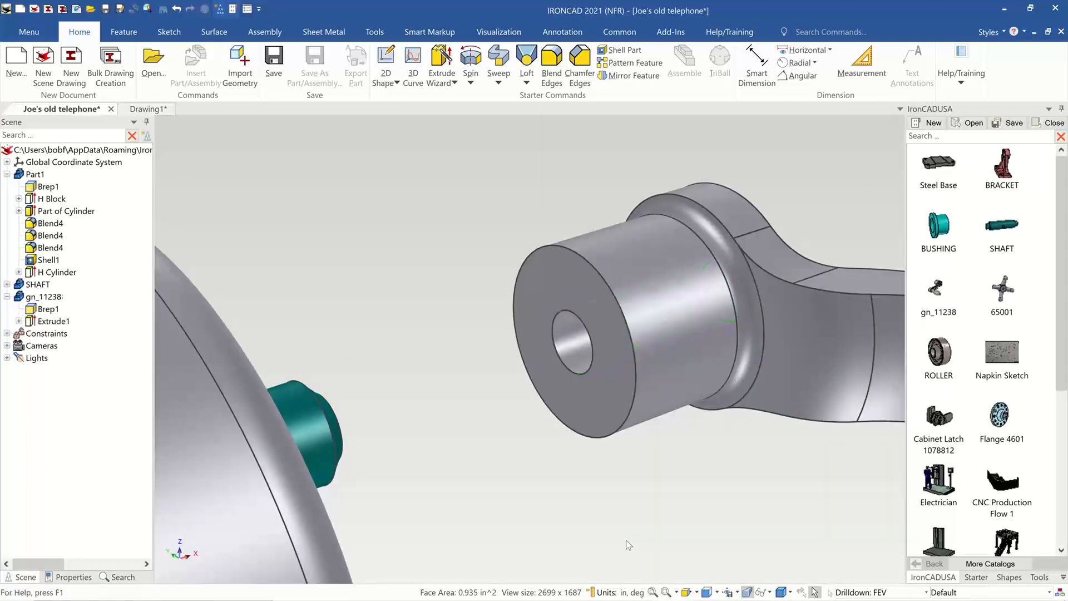
{"action": "left_click", "coordinate": [581, 353]}
{"action": "right_click", "coordinate": [578, 349]}
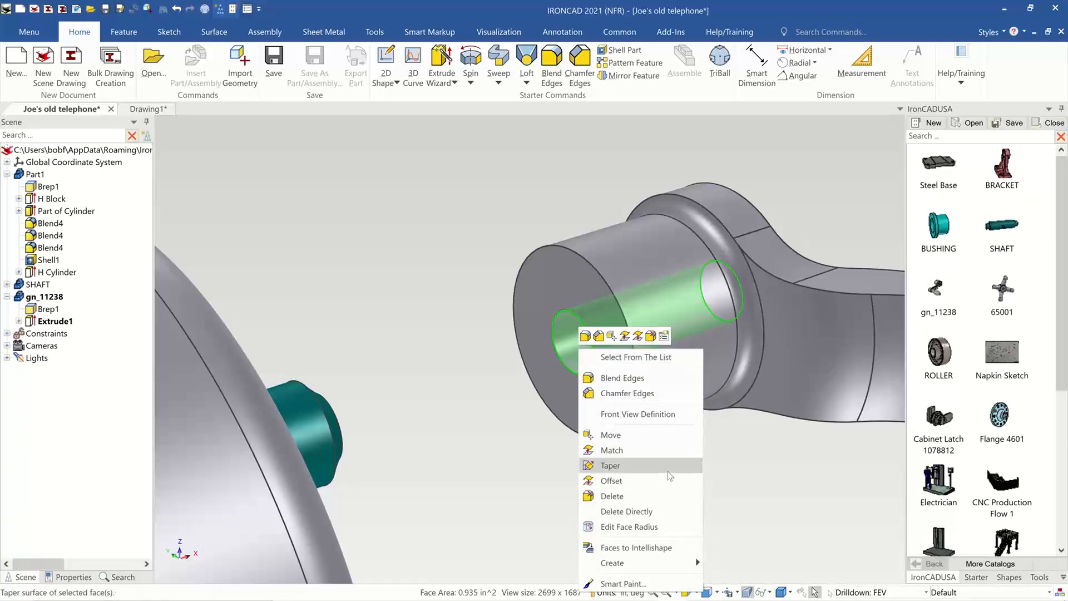
{"action": "left_click", "coordinate": [564, 352]}
{"action": "key", "text": "Escape"}
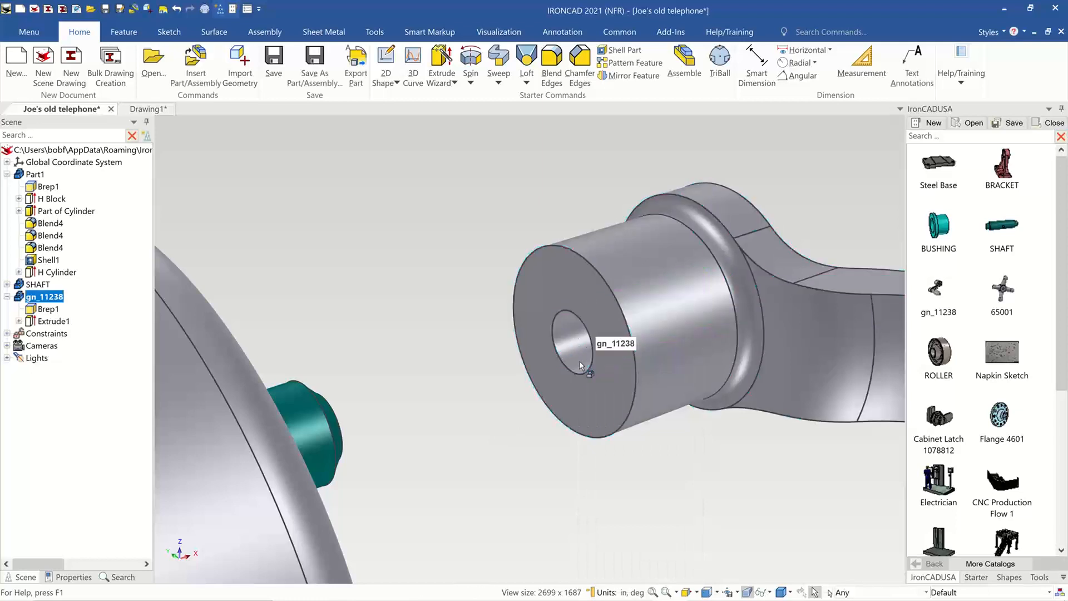
Open the cross-section of the handle's Extrude1 bore for editing and set the sketch display to Hide All.
{"action": "left_click", "coordinate": [579, 361]}
{"action": "right_click", "coordinate": [580, 365]}
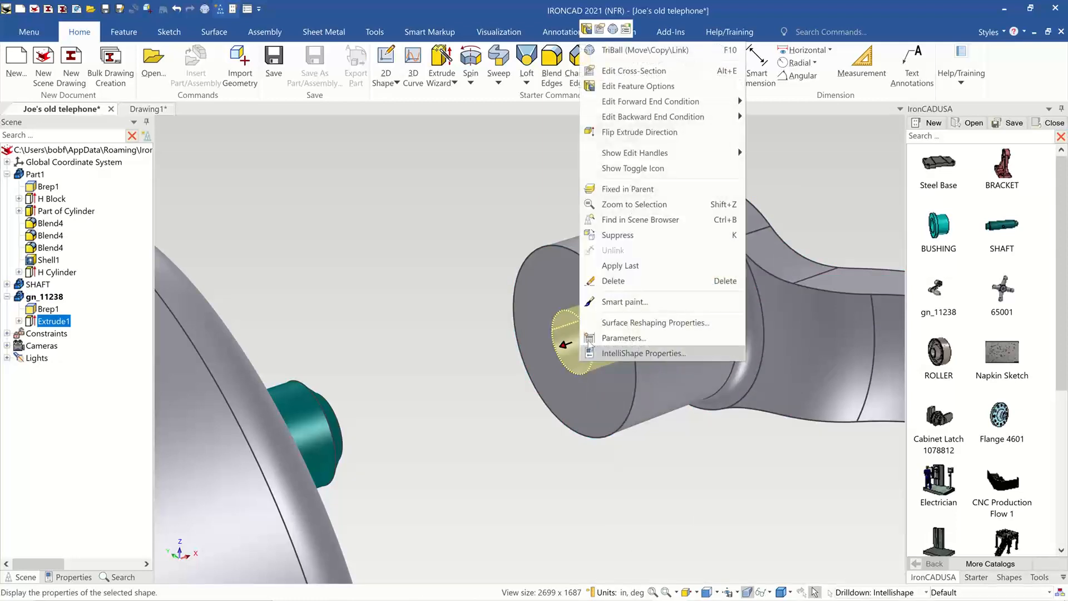
{"action": "left_click", "coordinate": [632, 71]}
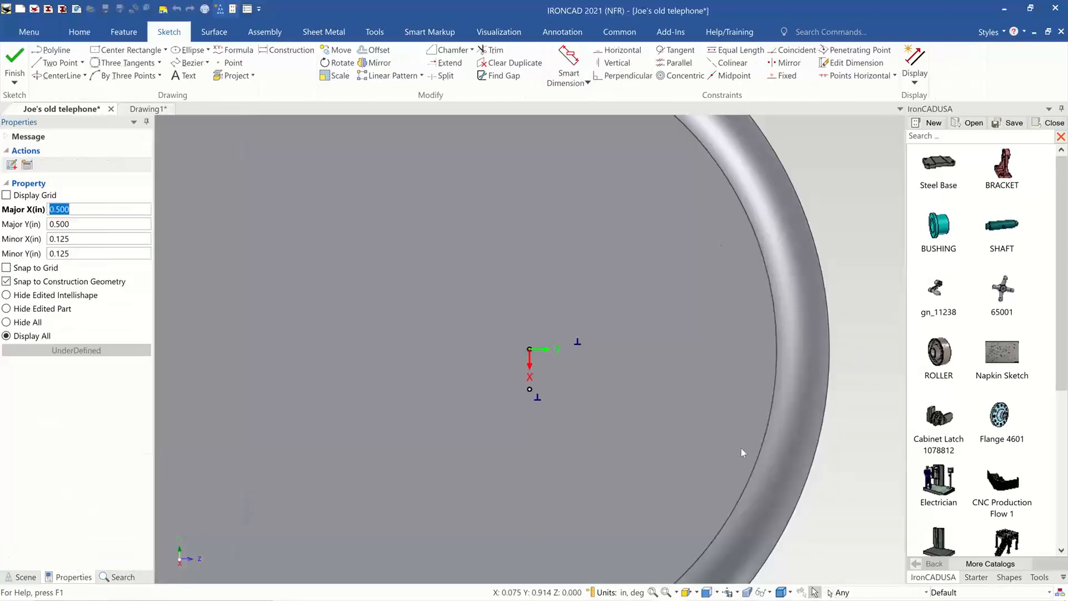
{"action": "scroll", "coordinate": [741, 448], "scroll_direction": "down", "scroll_amount": 6}
{"action": "mouse_move", "coordinate": [668, 405]}
{"action": "middle_mouse_down"}
{"action": "mouse_move", "coordinate": [663, 393]}
{"action": "mouse_move", "coordinate": [641, 416]}
{"action": "mouse_move", "coordinate": [694, 351]}
{"action": "mouse_move", "coordinate": [745, 356]}
{"action": "middle_mouse_up"}
{"action": "scroll", "coordinate": [642, 421], "scroll_direction": "up", "scroll_amount": 3}
{"action": "scroll", "coordinate": [562, 310], "scroll_direction": "up", "scroll_amount": 3}
{"action": "mouse_move", "coordinate": [561, 309]}
{"action": "middle_mouse_down"}
{"action": "mouse_move", "coordinate": [628, 339]}
{"action": "mouse_move", "coordinate": [600, 339]}
{"action": "middle_mouse_up"}
{"action": "left_click", "coordinate": [6, 322]}
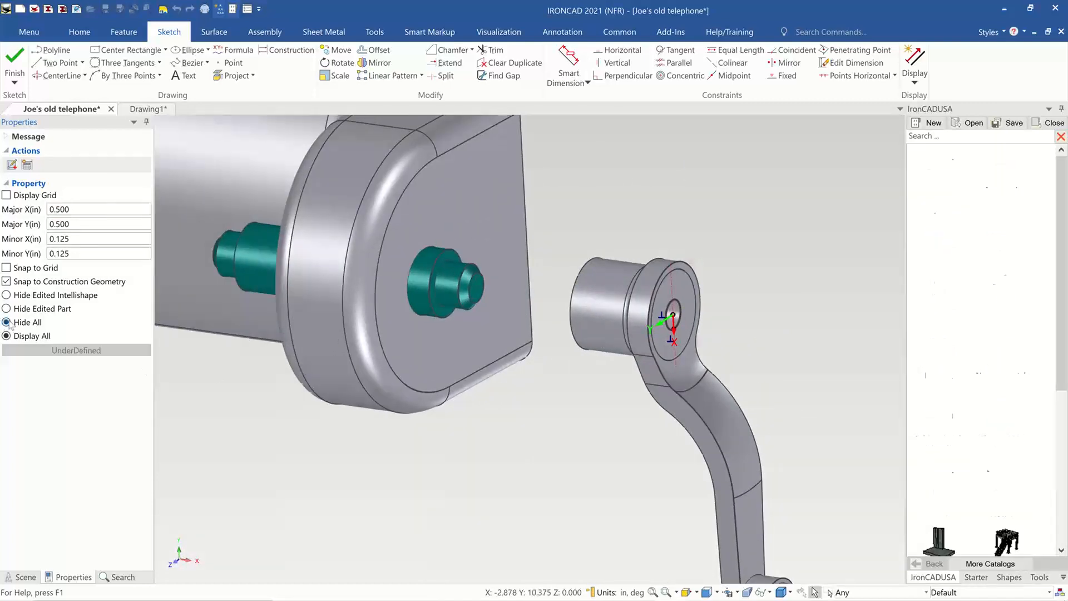
Delete the circle from the bore's cross-section sketch.
{"action": "mouse_move", "coordinate": [778, 376]}
{"action": "middle_mouse_down"}
{"action": "mouse_move", "coordinate": [626, 393]}
{"action": "mouse_move", "coordinate": [679, 419]}
{"action": "middle_mouse_up"}
{"action": "scroll", "coordinate": [679, 420], "scroll_direction": "up", "scroll_amount": 4}
{"action": "scroll", "coordinate": [677, 419], "scroll_direction": "down", "scroll_amount": 3}
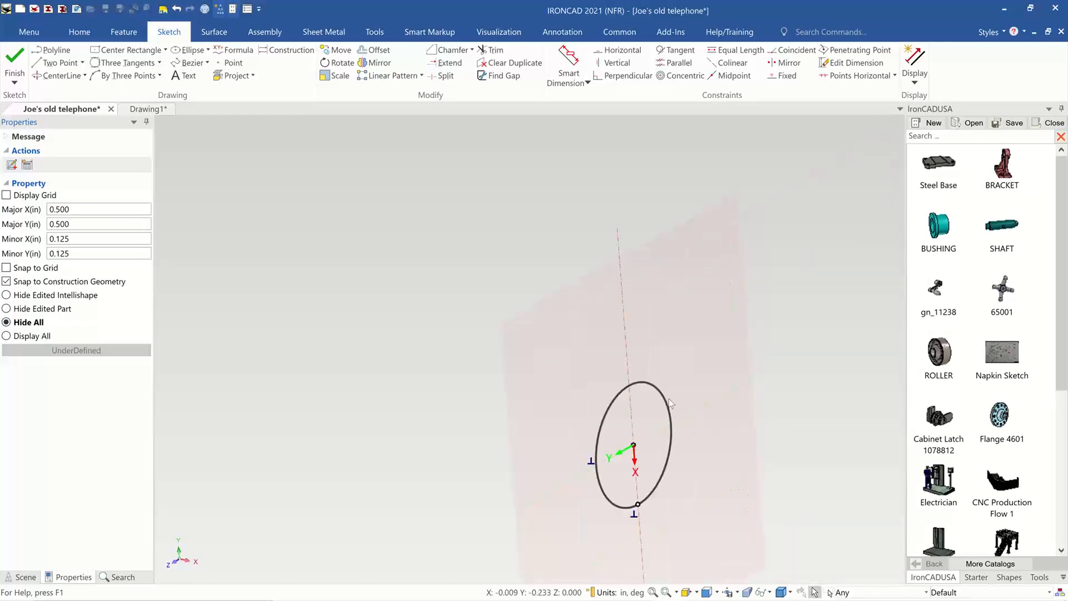
{"action": "left_click", "coordinate": [667, 403]}
{"action": "right_click", "coordinate": [665, 404]}
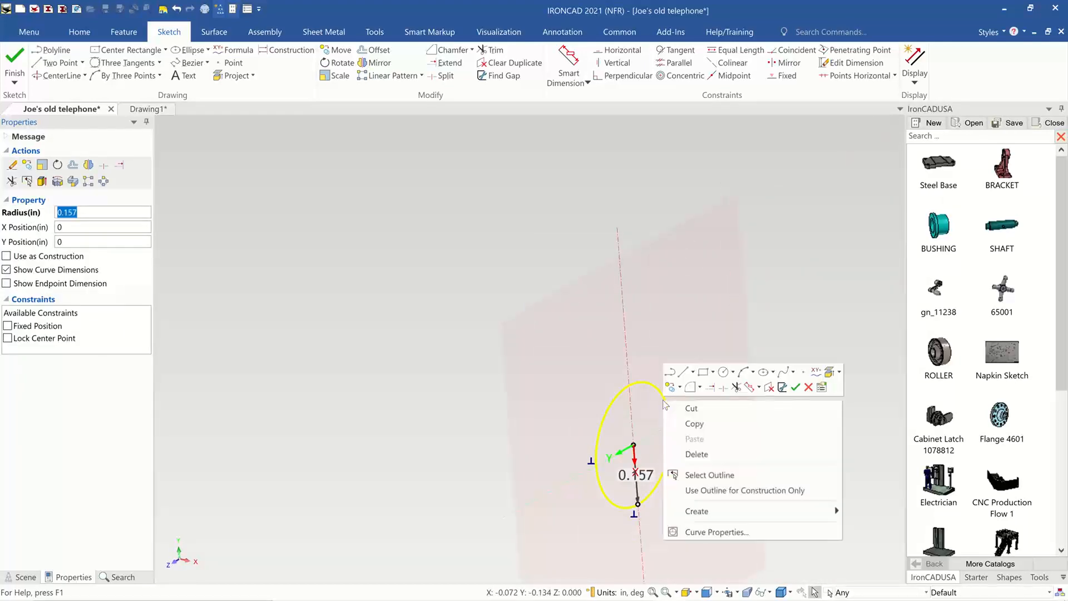
{"action": "left_click", "coordinate": [727, 455]}
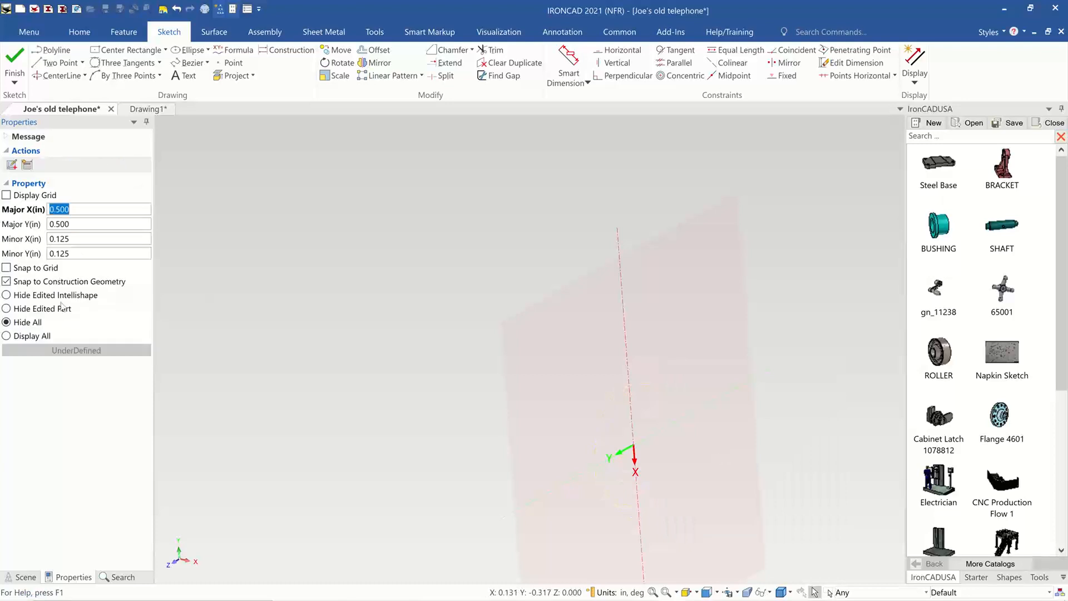
Set the sketch display to Display All, project the circular edge of the shaft's stepped end into the bore's cross-section, and finish the sketch.
{"action": "left_click", "coordinate": [7, 336]}
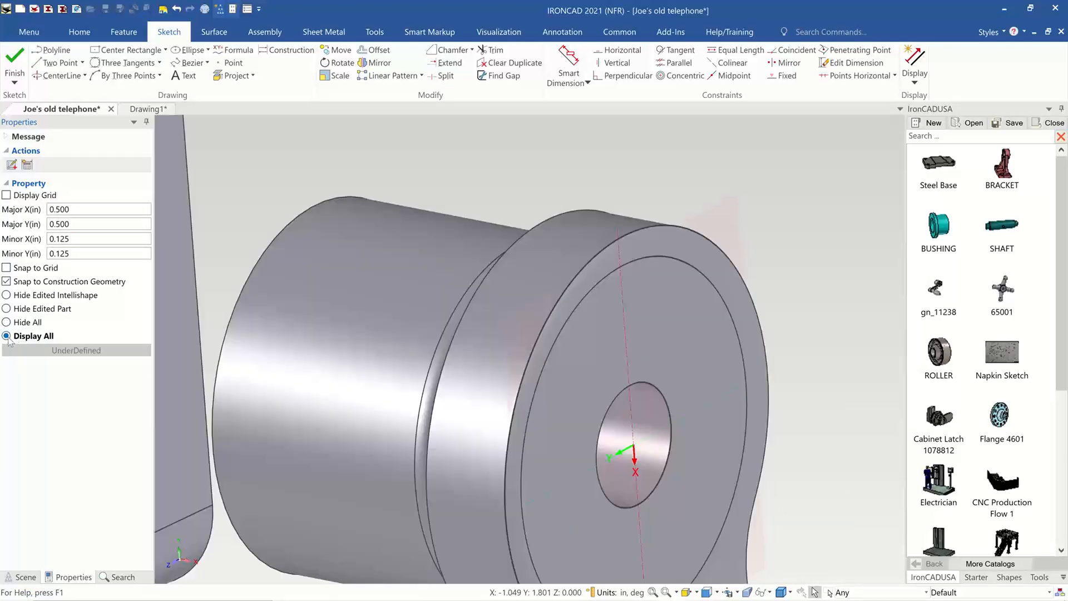
{"action": "scroll", "coordinate": [370, 363], "scroll_direction": "down", "scroll_amount": 5}
{"action": "scroll", "coordinate": [416, 333], "scroll_direction": "up", "scroll_amount": 2}
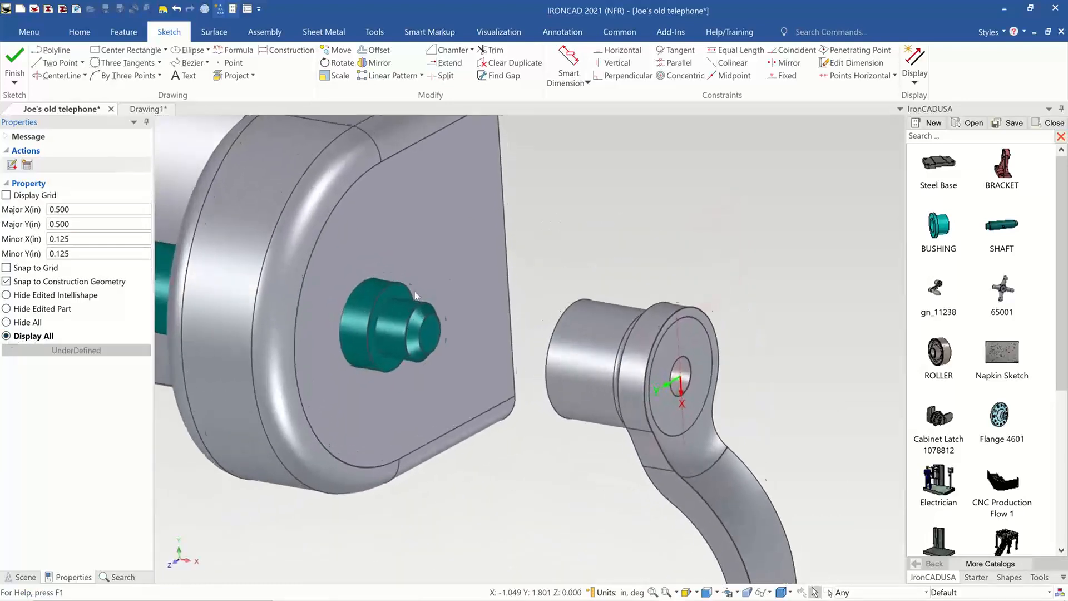
{"action": "middle_click_drag", "start_coordinate": [706, 386], "coordinate": [718, 388], "text": "shift"}
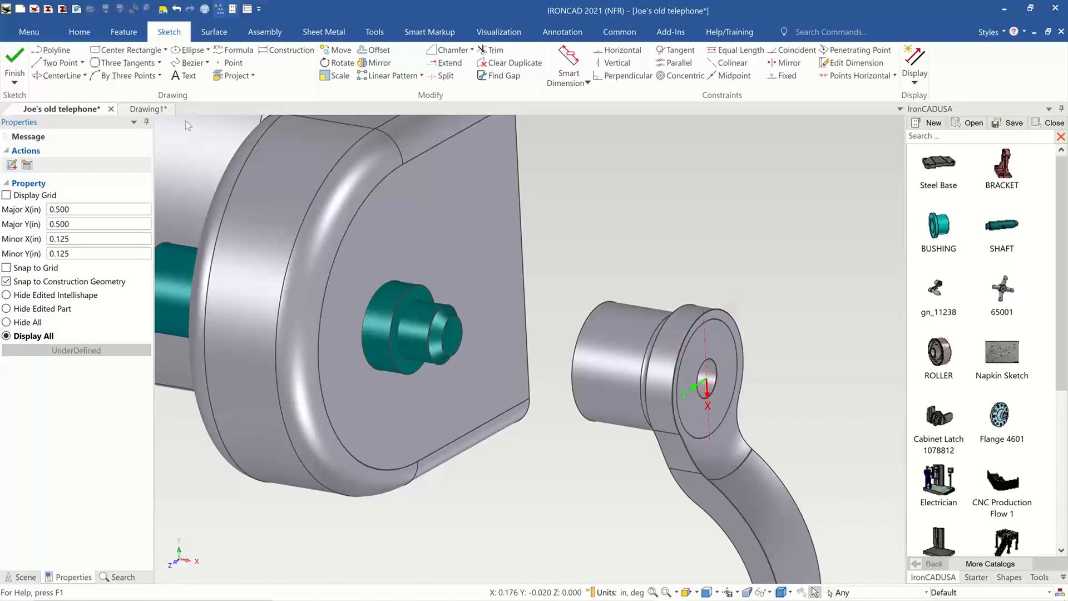
{"action": "left_click", "coordinate": [233, 75]}
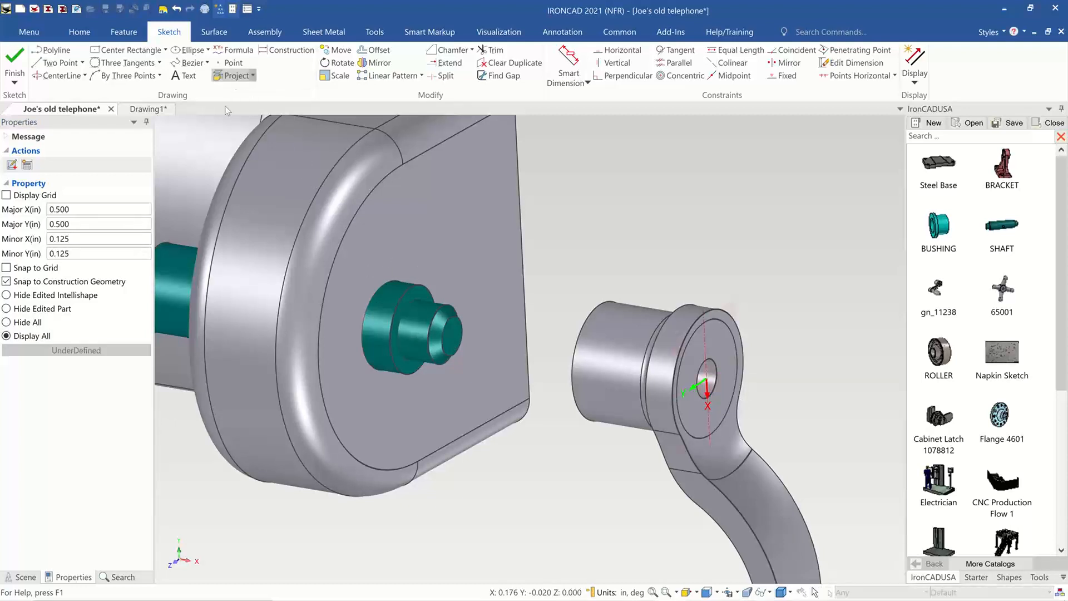
{"action": "left_click", "coordinate": [412, 307]}
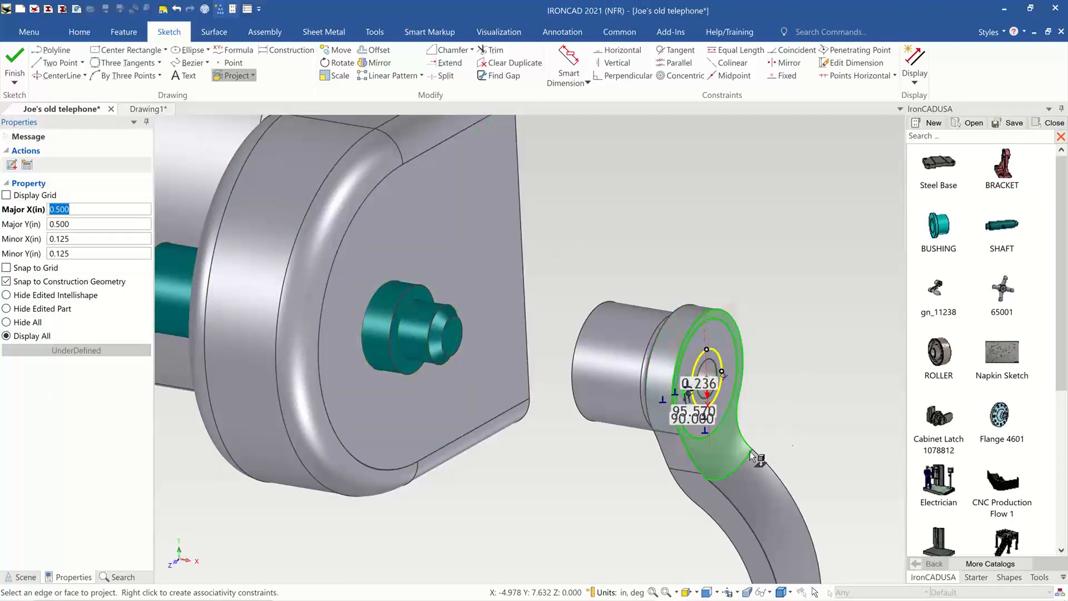
{"action": "scroll", "coordinate": [758, 375], "scroll_direction": "up", "scroll_amount": 1}
{"action": "scroll", "coordinate": [743, 378], "scroll_direction": "up", "scroll_amount": 4}
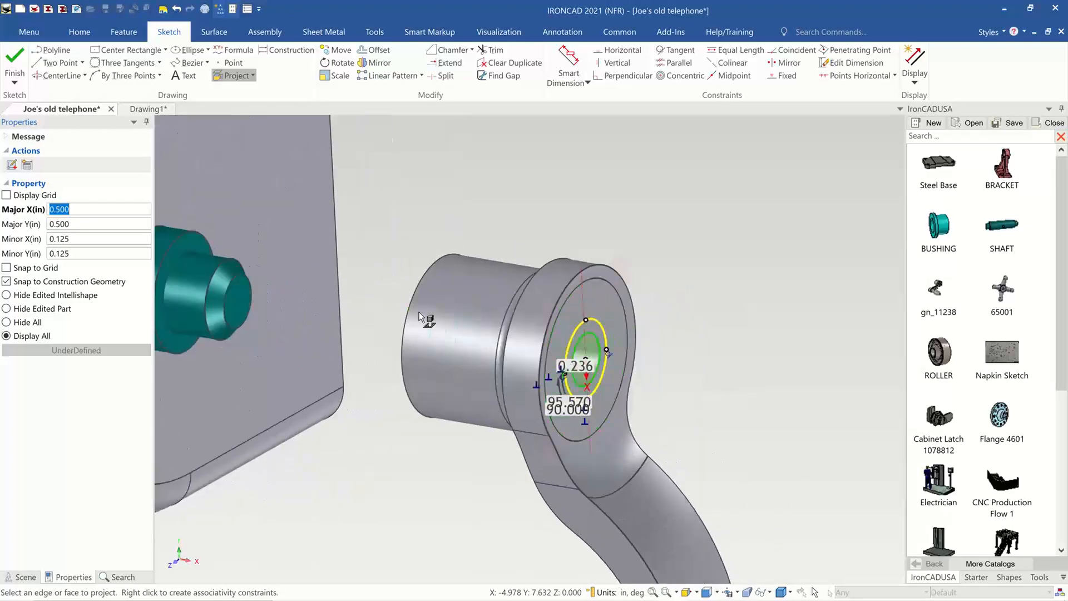
{"action": "left_click", "coordinate": [14, 58]}
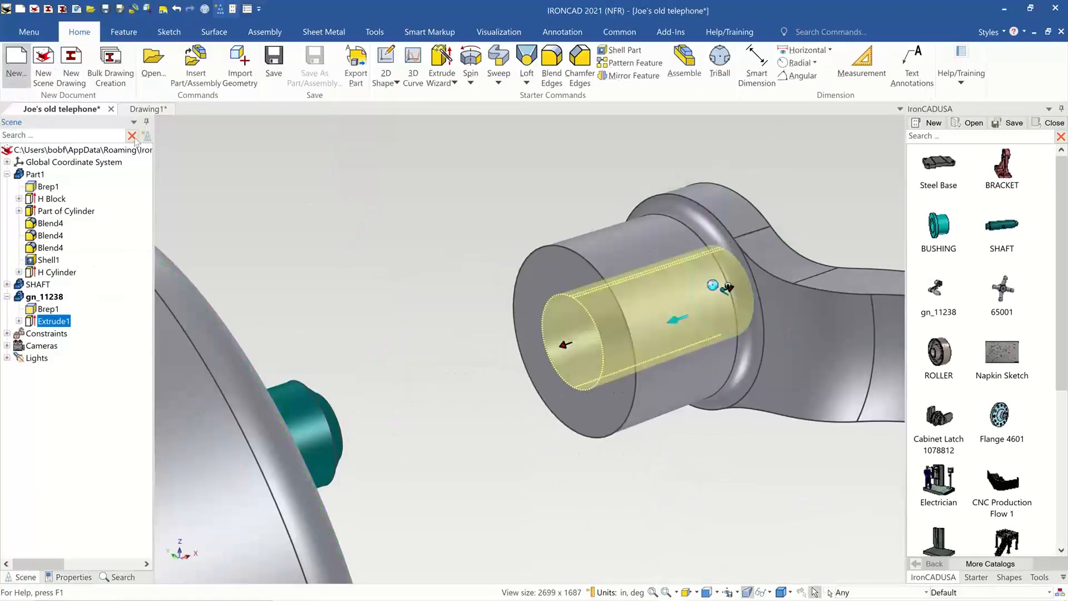
Move the handle gn_11238 onto the shaft with the TriBall, placing its bore center on the center of the shaft's shoulder.
{"action": "left_click", "coordinate": [676, 496]}
{"action": "middle_click_drag", "start_coordinate": [631, 483], "coordinate": [769, 421]}
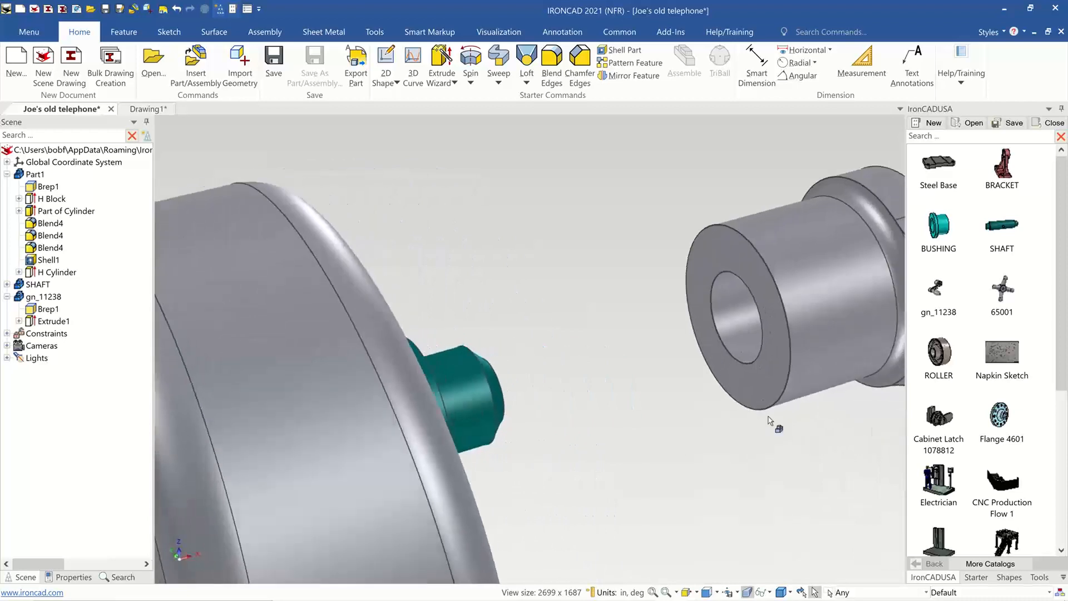
{"action": "left_click", "coordinate": [758, 403]}
{"action": "key", "text": "F10"}
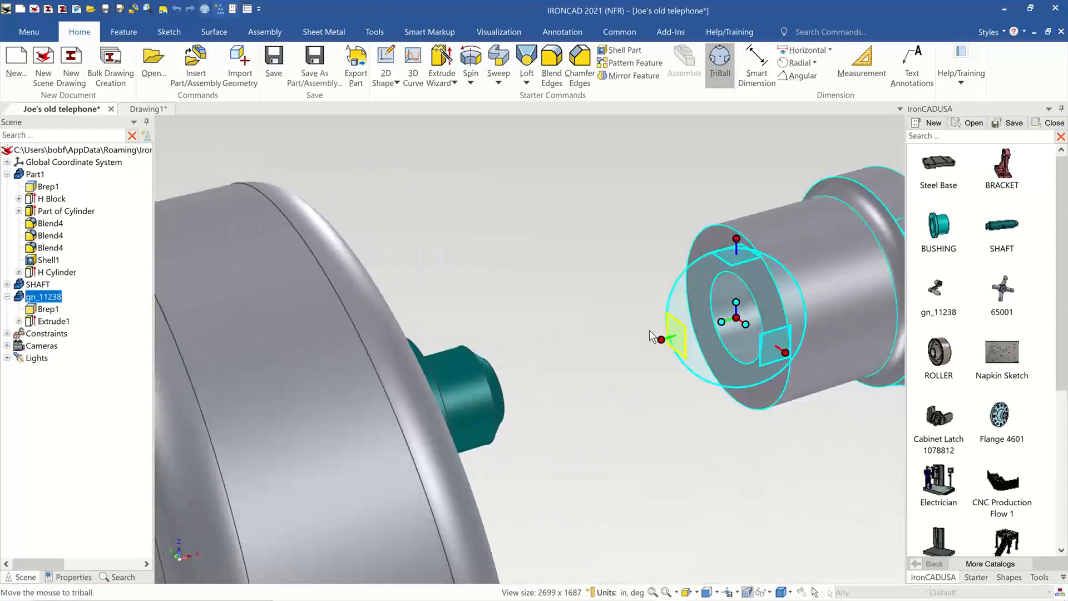
{"action": "middle_click_drag", "start_coordinate": [666, 339], "coordinate": [692, 340]}
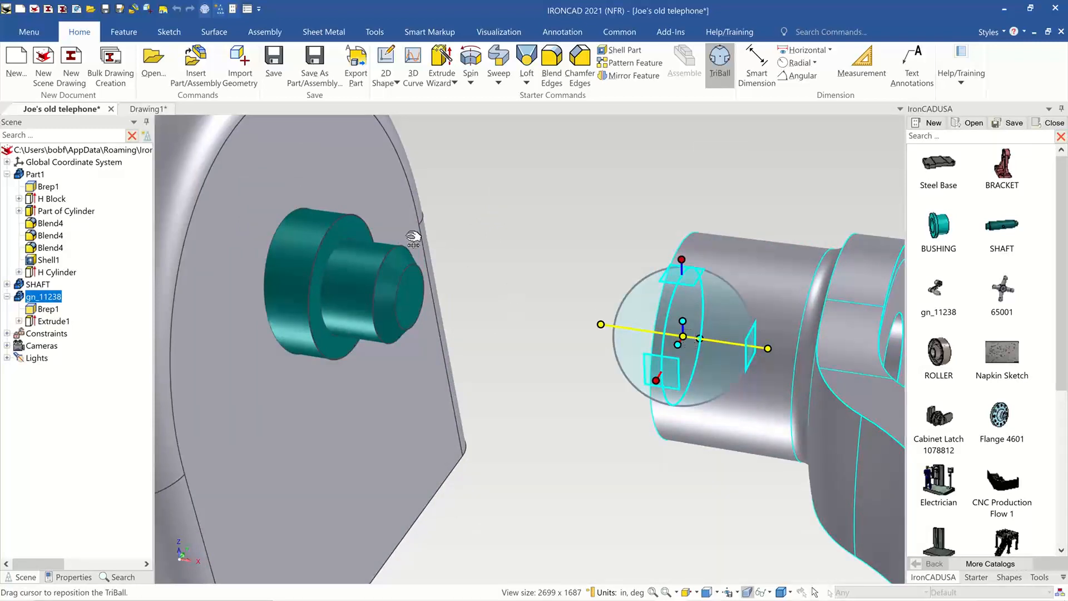
{"action": "left_click_drag", "start_coordinate": [413, 238], "coordinate": [347, 284]}
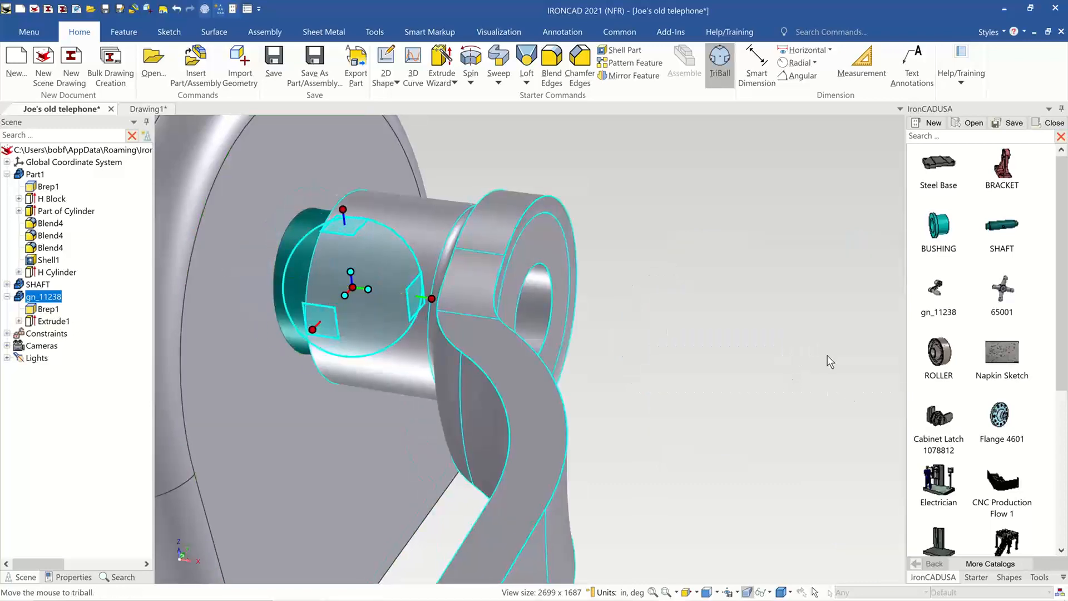
{"action": "middle_click_drag", "start_coordinate": [830, 361], "coordinate": [838, 291]}
{"action": "left_click", "coordinate": [841, 291]}
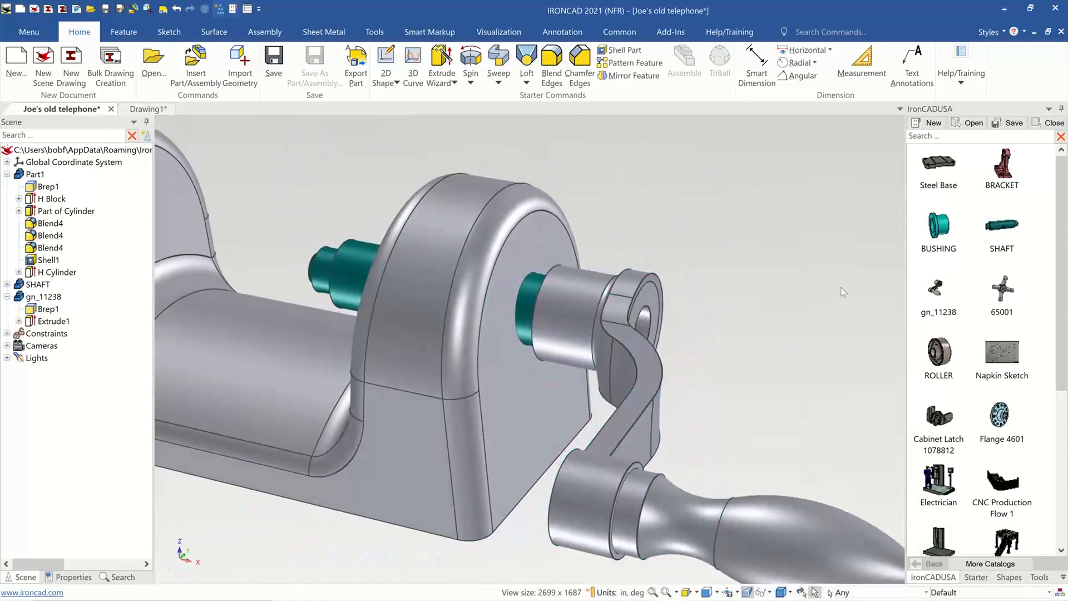
{"action": "key", "text": "F8"}
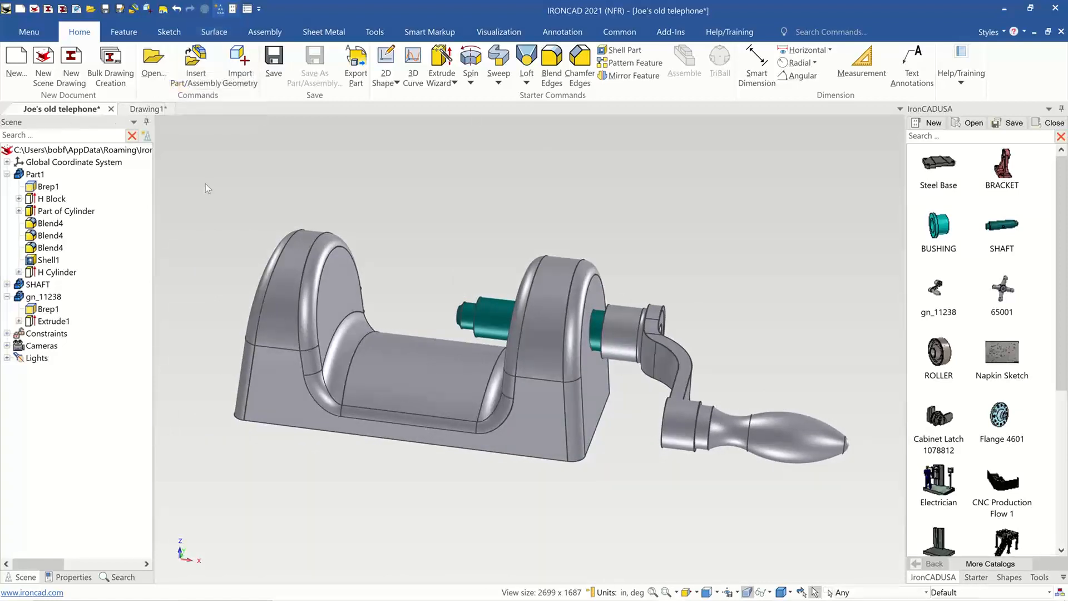
Update all views in Drawing1 and turn on shaded rendering for the isometric view.
{"action": "left_click", "coordinate": [142, 110]}
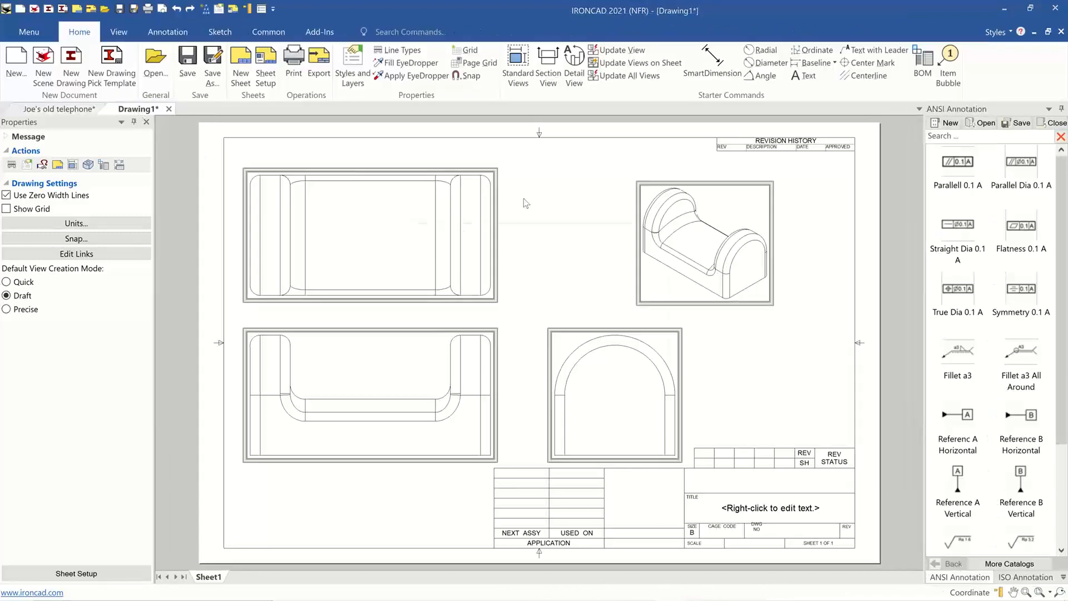
{"action": "left_click", "coordinate": [617, 259]}
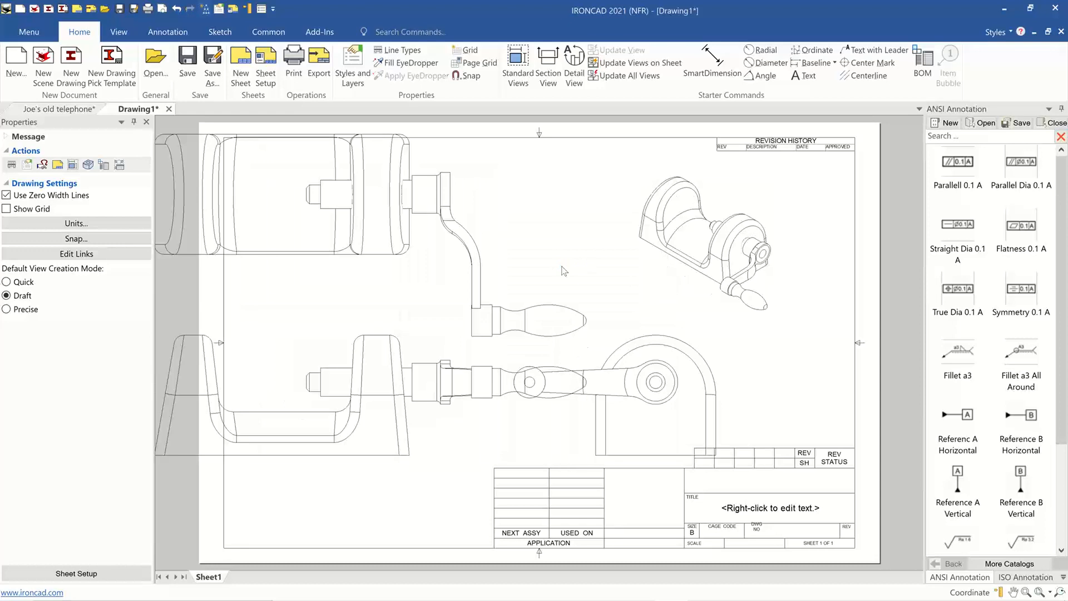
{"action": "right_click", "coordinate": [745, 248]}
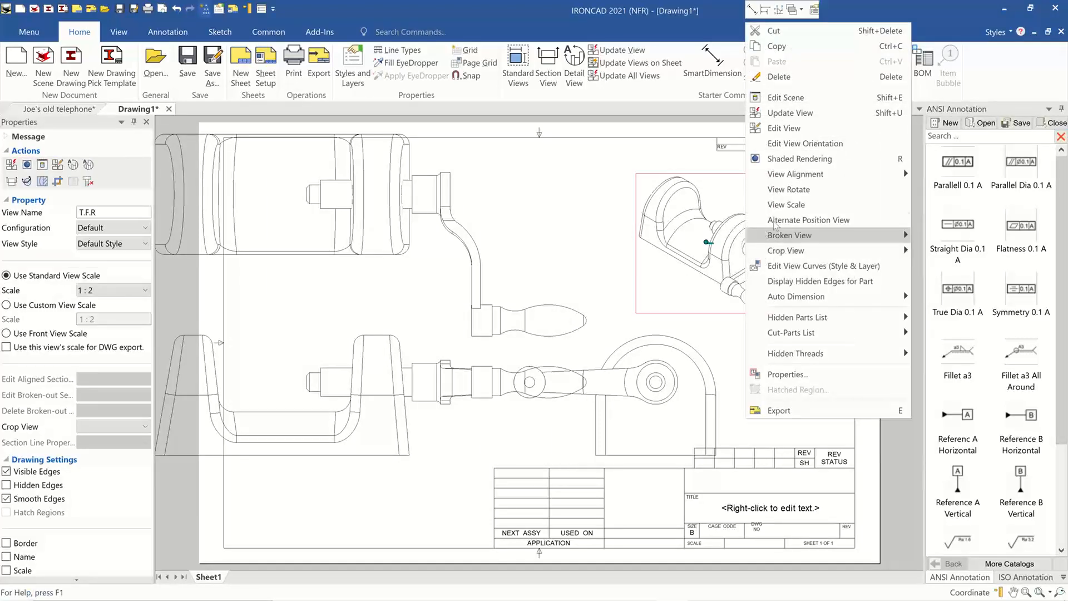
{"action": "left_click", "coordinate": [809, 160]}
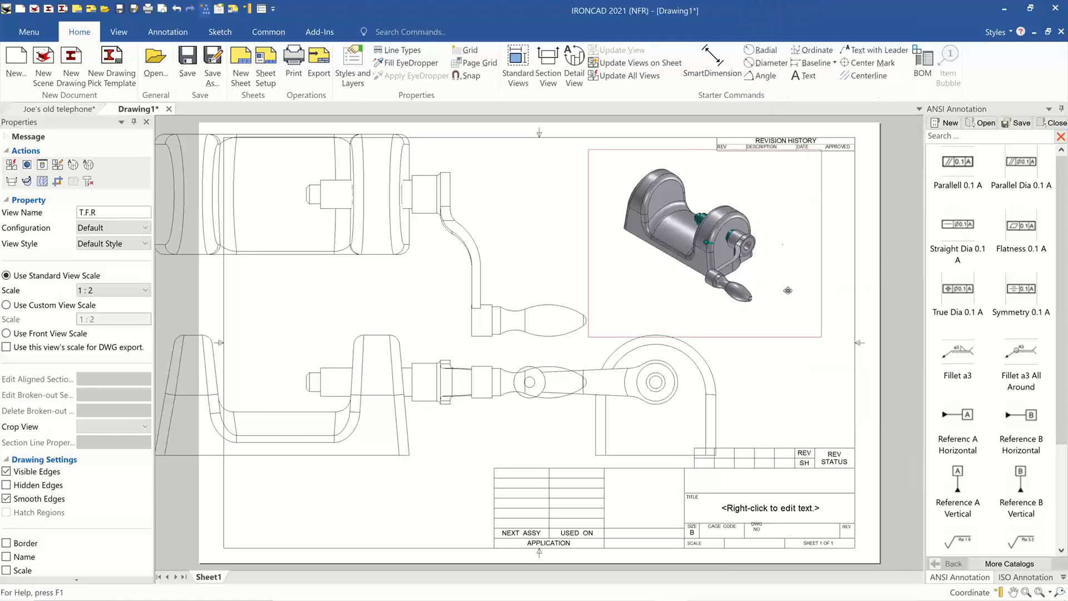
{"action": "left_click", "coordinate": [805, 387]}
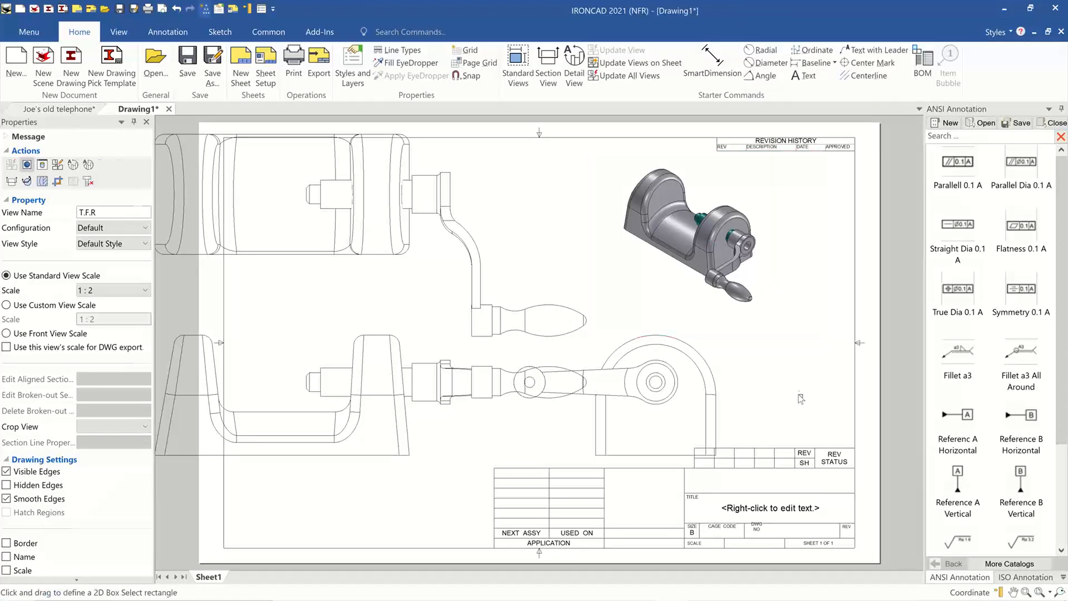
Set the top, front and side views in the drawing to a standard view scale of 1 : 2.
{"action": "left_click", "coordinate": [380, 387]}
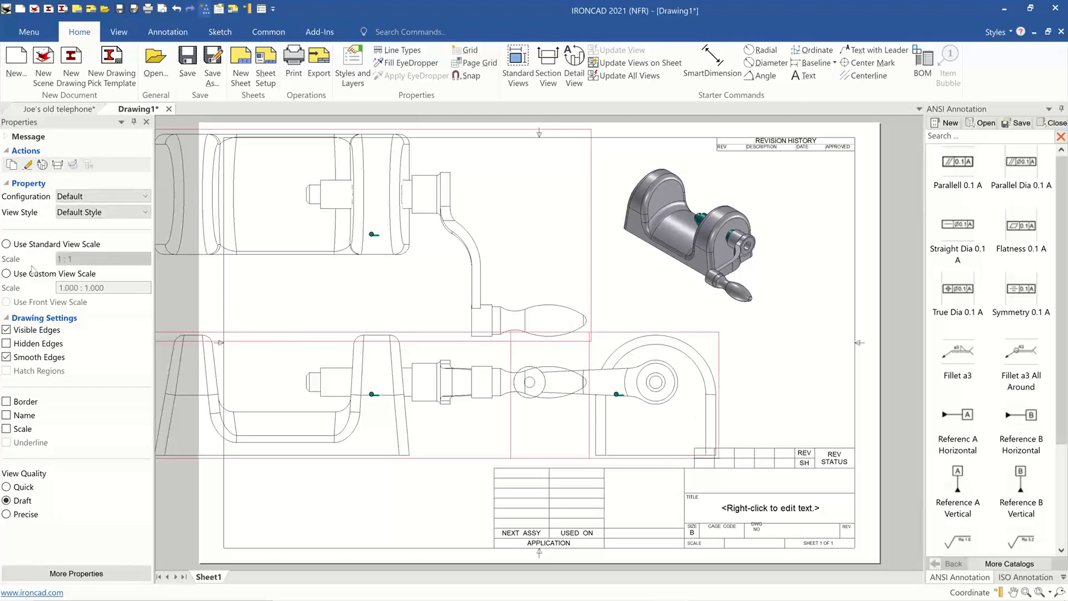
{"action": "left_click", "coordinate": [7, 244]}
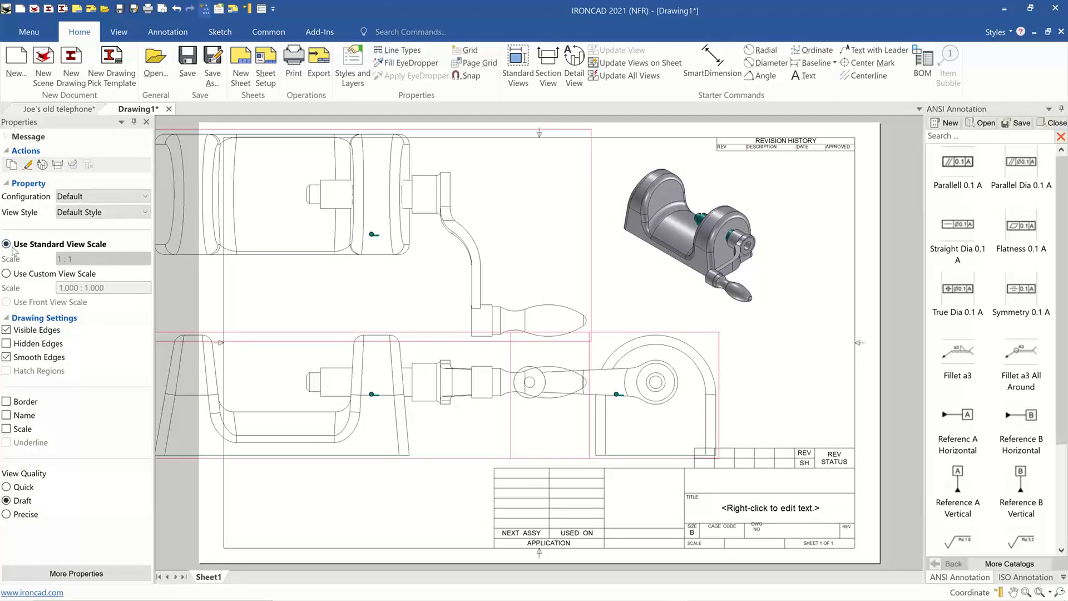
{"action": "left_click", "coordinate": [145, 260]}
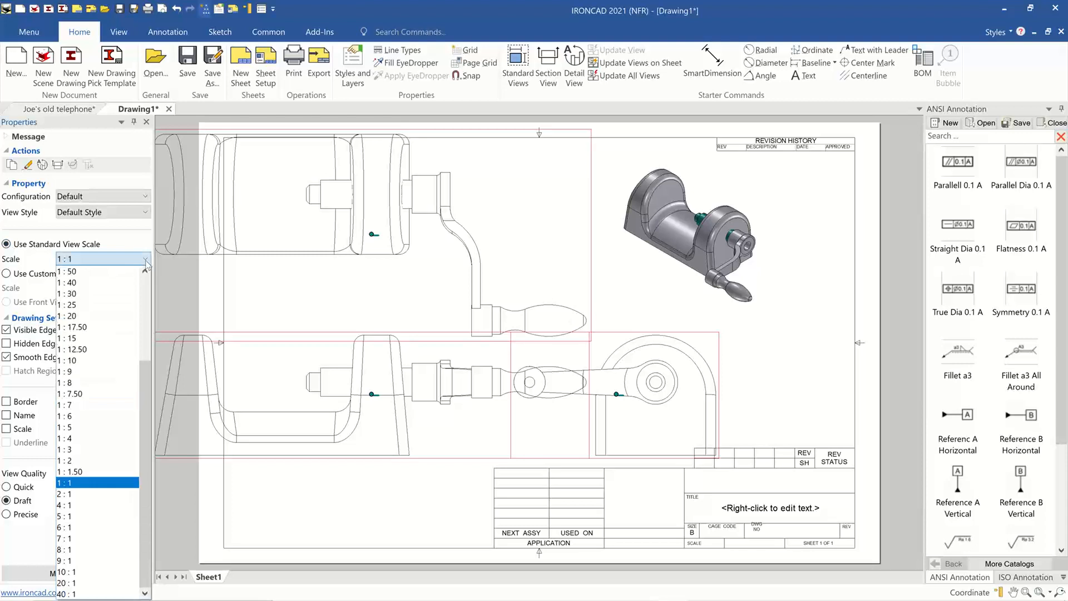
{"action": "left_click", "coordinate": [127, 461]}
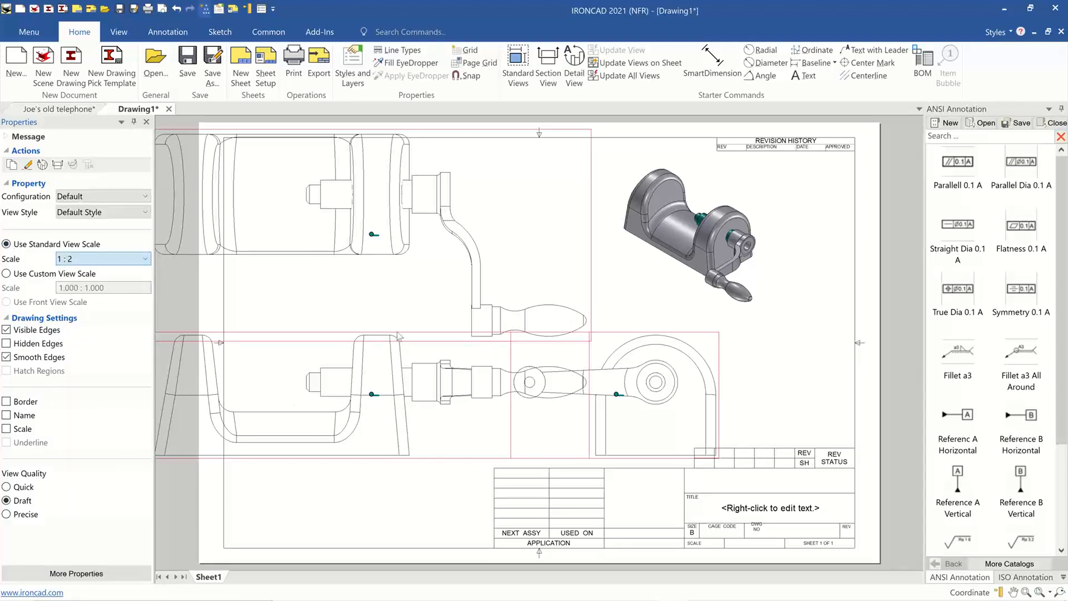
{"action": "left_click", "coordinate": [523, 326]}
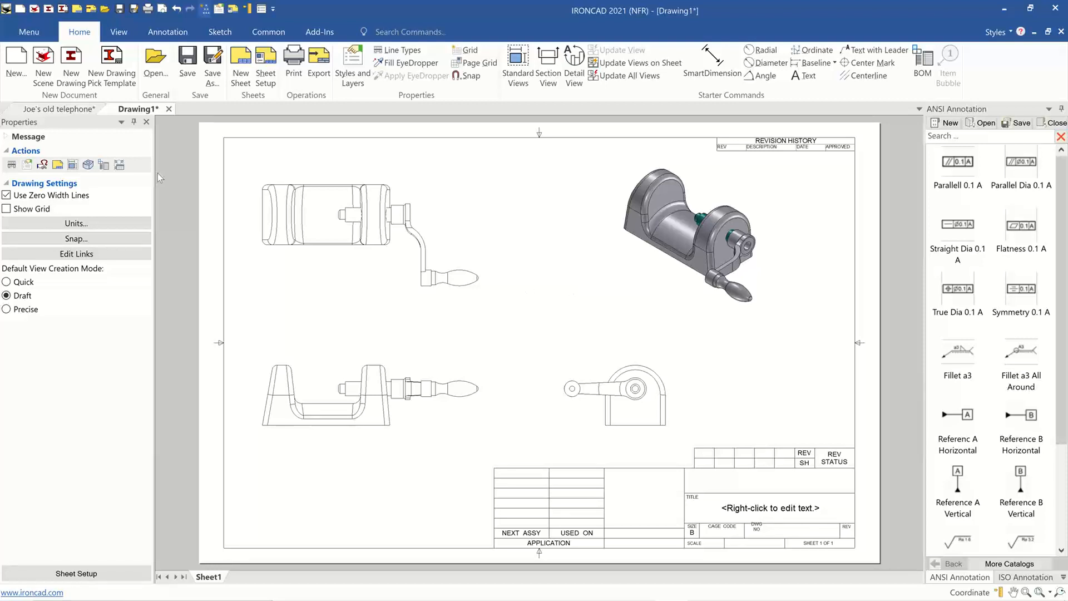
Return to the Joe's old telephone scene, review the assembly, and create a new empty scene.
{"action": "left_click", "coordinate": [50, 110]}
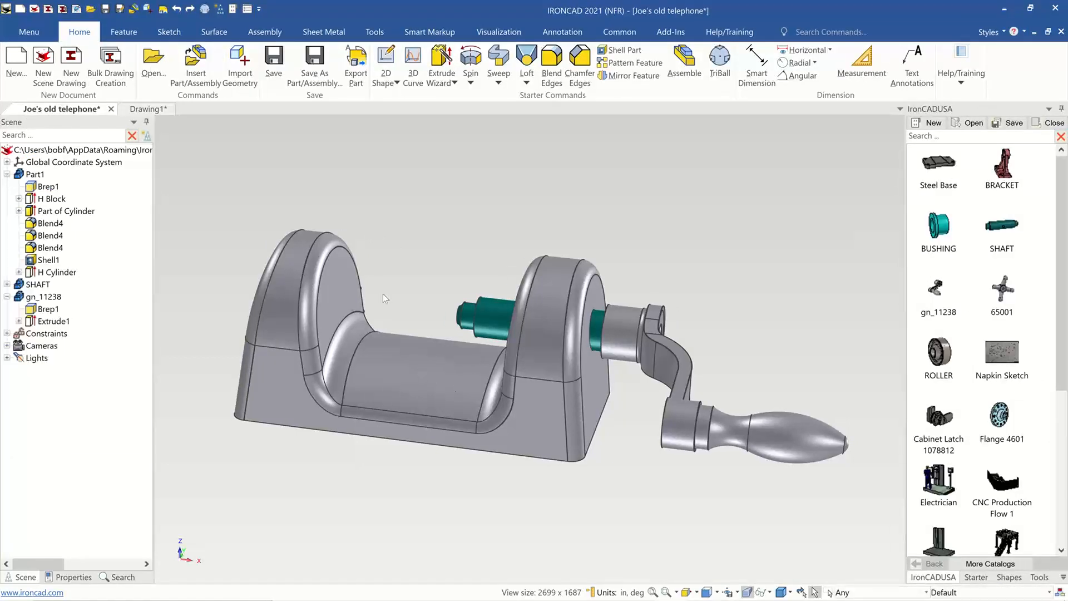
{"action": "middle_click_drag", "start_coordinate": [485, 249], "coordinate": [496, 365]}
{"action": "middle_click_drag", "start_coordinate": [496, 365], "coordinate": [403, 334]}
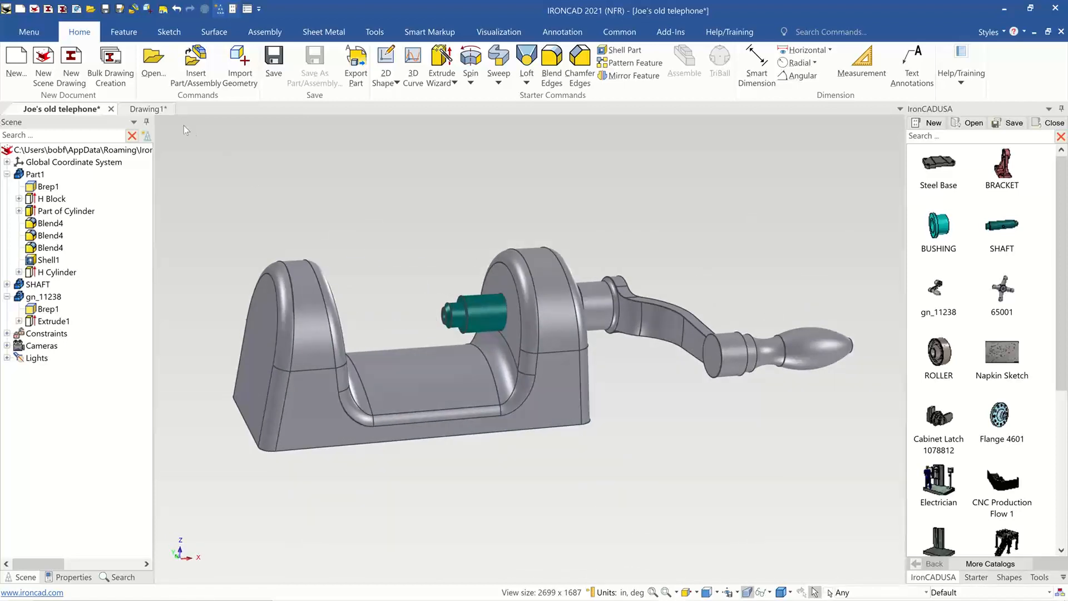
{"action": "left_click", "coordinate": [48, 60]}
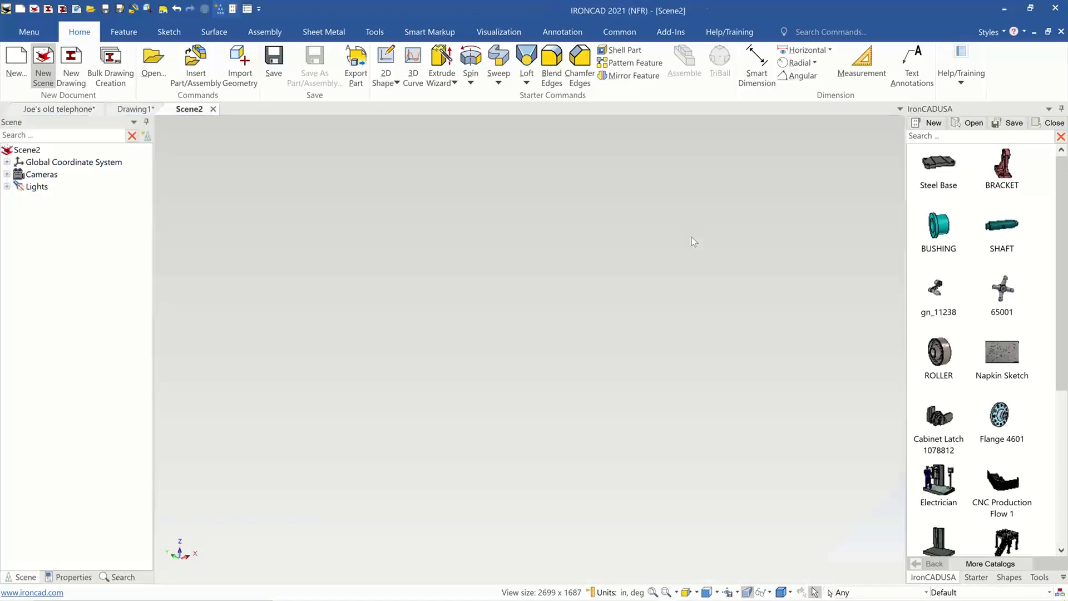
Open the TraceParts Community catalog website from the add-ins and look over its supplier catalogs.
{"action": "left_click", "coordinate": [671, 32]}
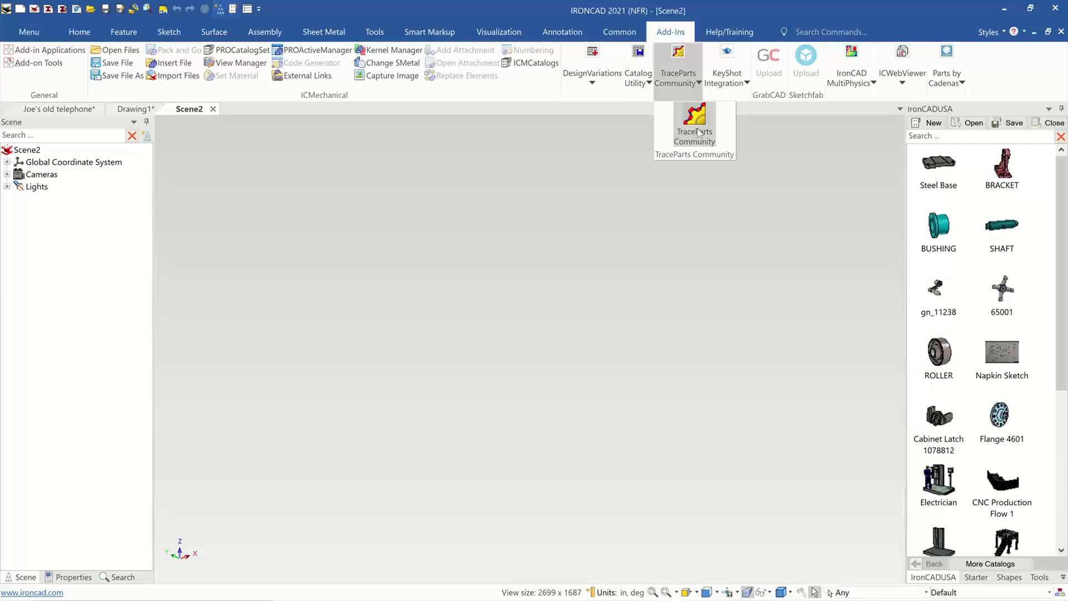
{"action": "left_click", "coordinate": [696, 103]}
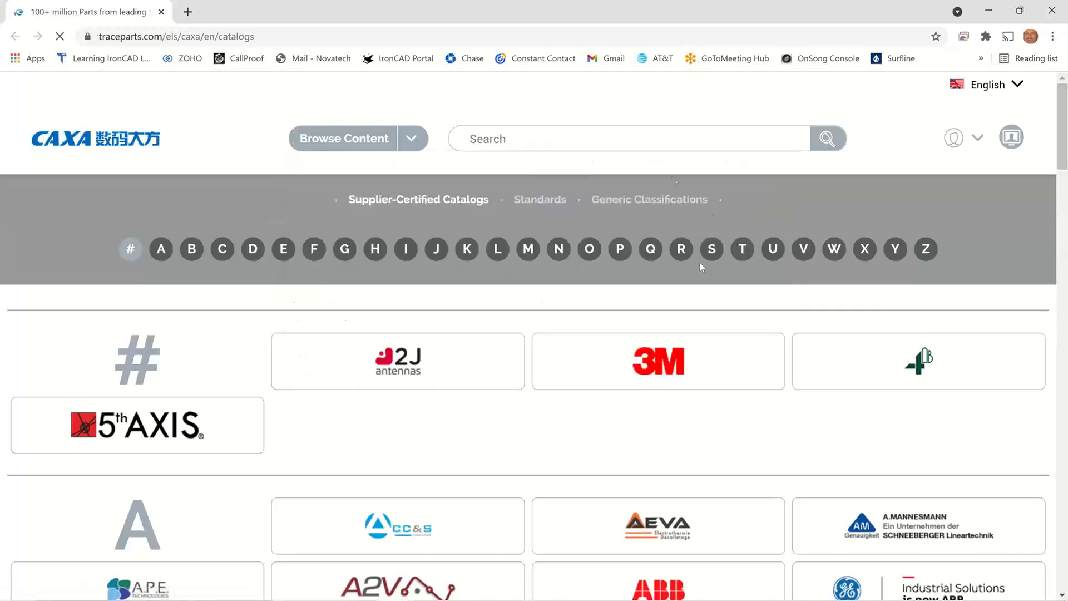
{"action": "scroll", "coordinate": [700, 289], "scroll_direction": "down", "scroll_amount": 8}
{"action": "scroll", "coordinate": [700, 359], "scroll_direction": "up", "scroll_amount": 8}
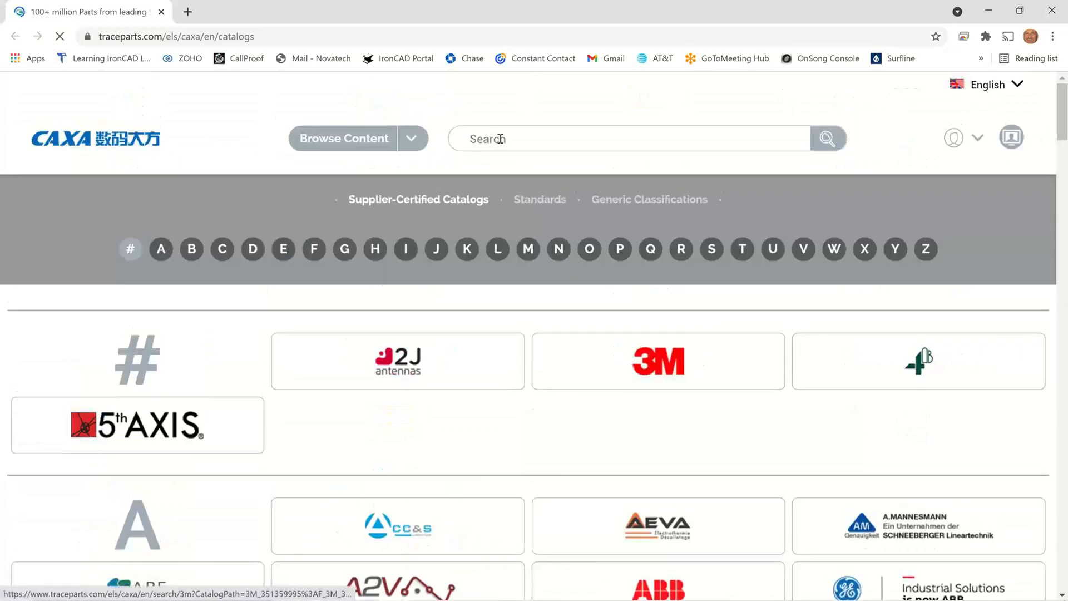
Search the TraceParts catalogs for "plate".
{"action": "left_click", "coordinate": [506, 138]}
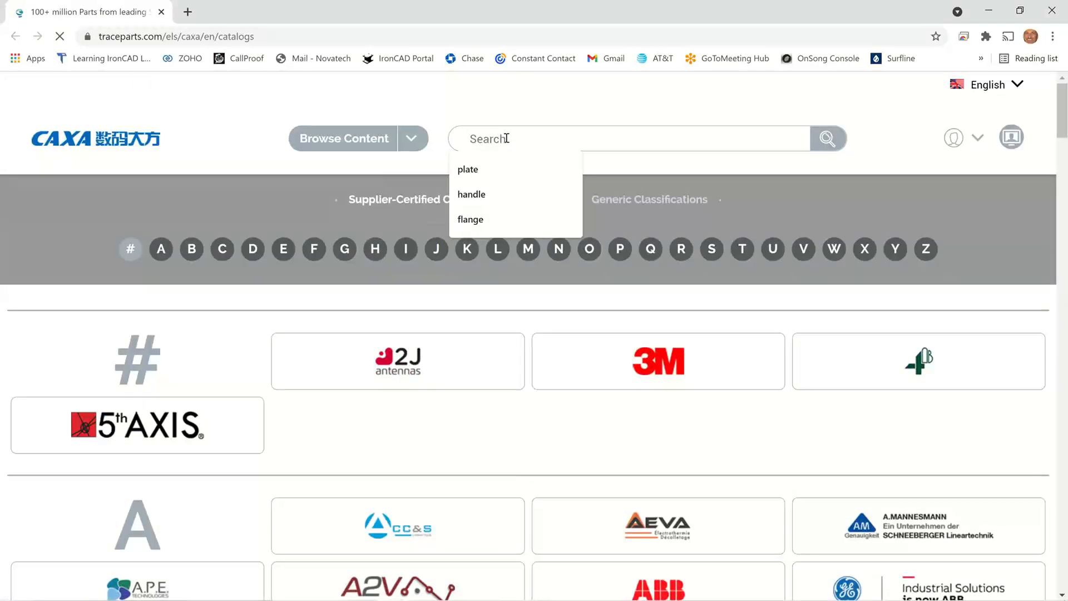
{"action": "left_click", "coordinate": [502, 172]}
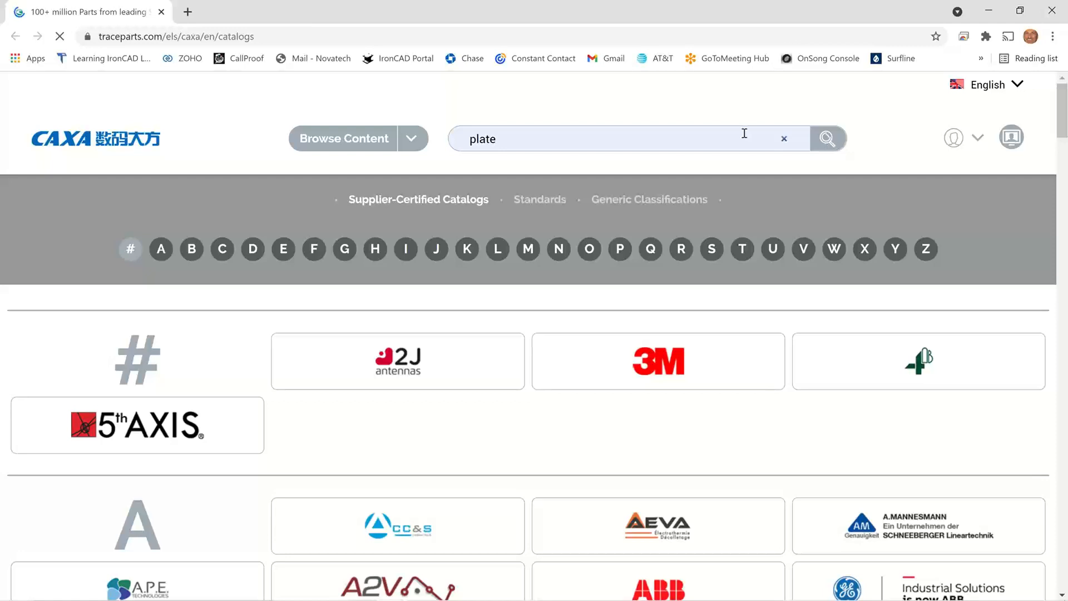
{"action": "left_click", "coordinate": [827, 139]}
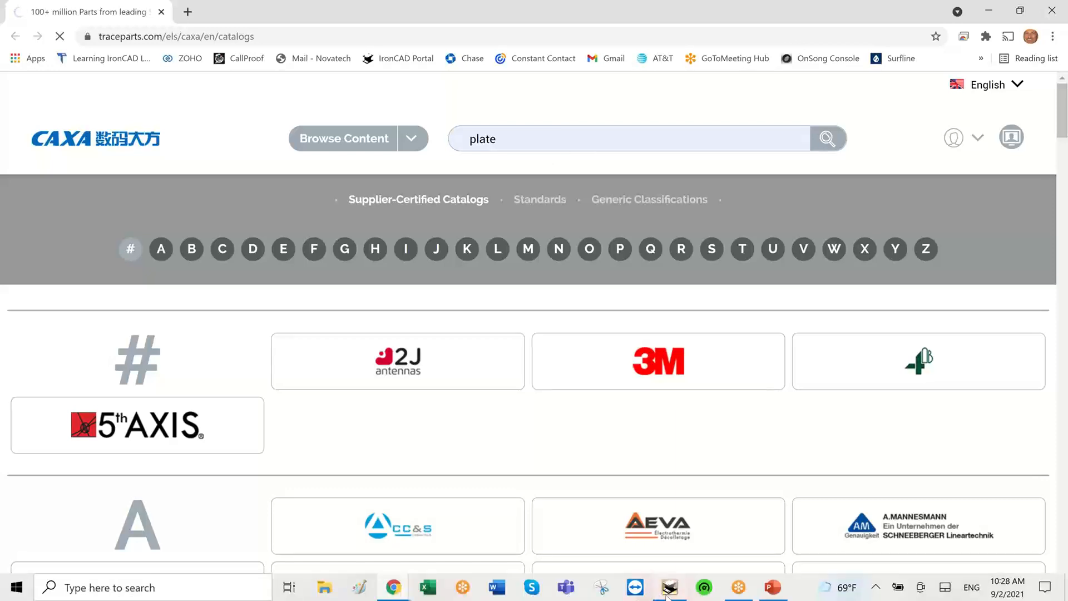
Switch back to IRONCAD and check the Downloads folder in File Explorer, sorted with the most recently modified files first.
{"action": "left_click", "coordinate": [666, 595]}
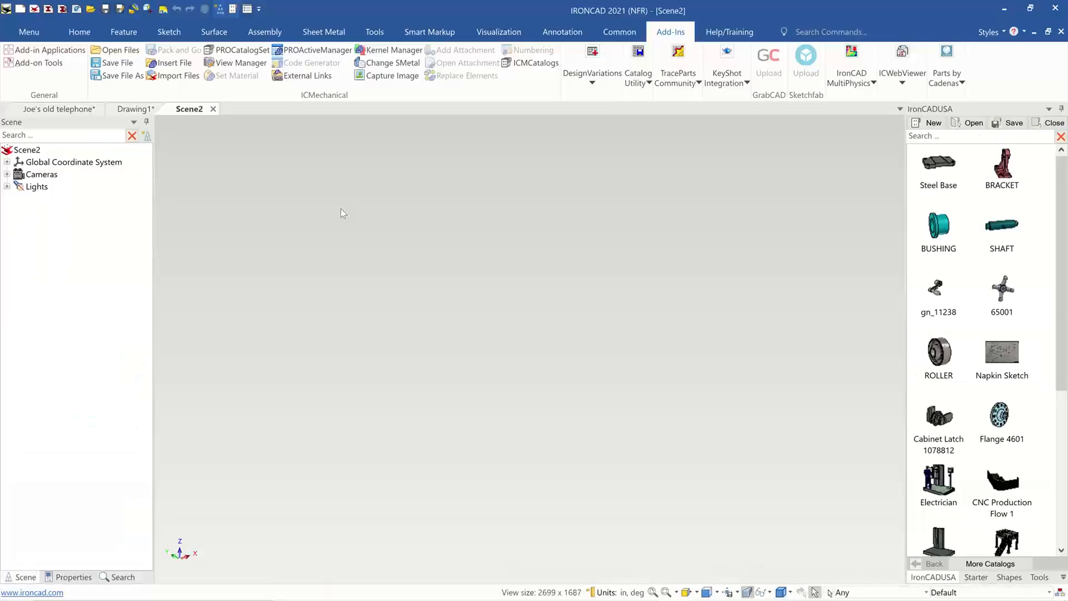
{"action": "mouse_move", "coordinate": [503, 598]}
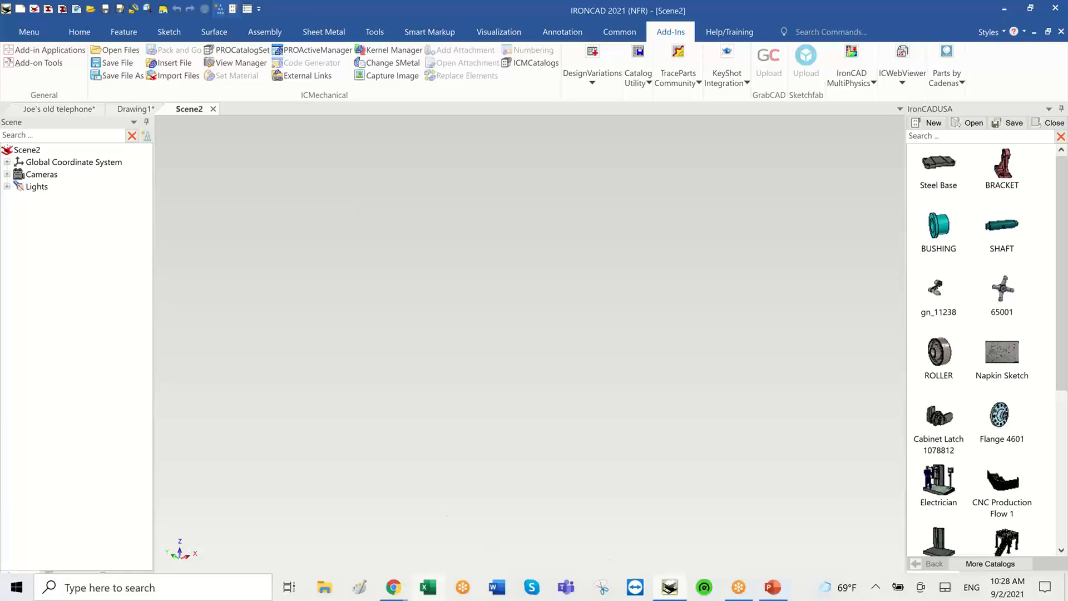
{"action": "mouse_move", "coordinate": [392, 595]}
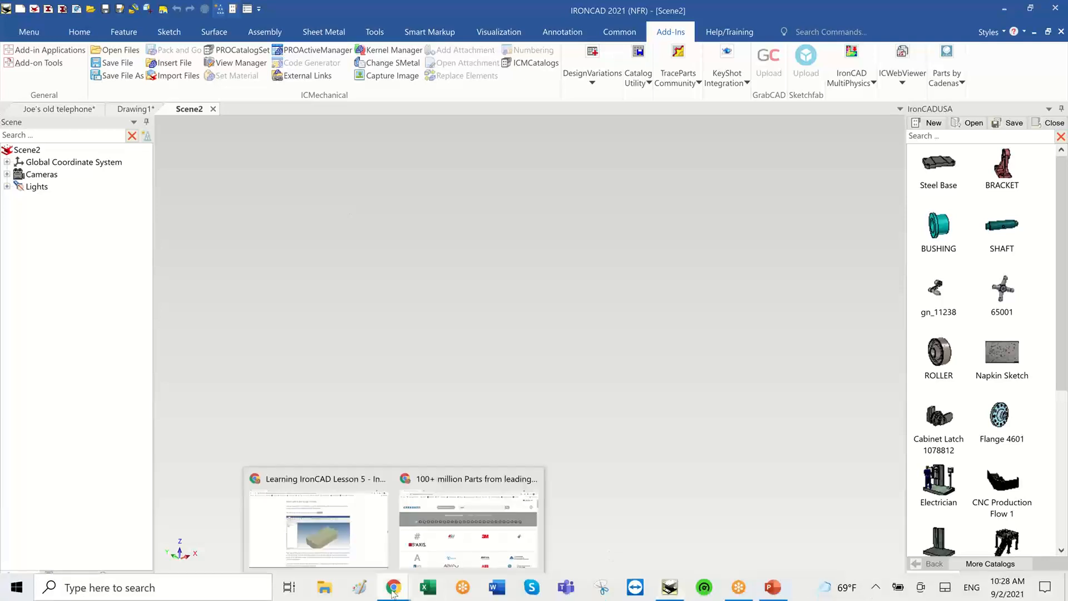
{"action": "left_click", "coordinate": [325, 589]}
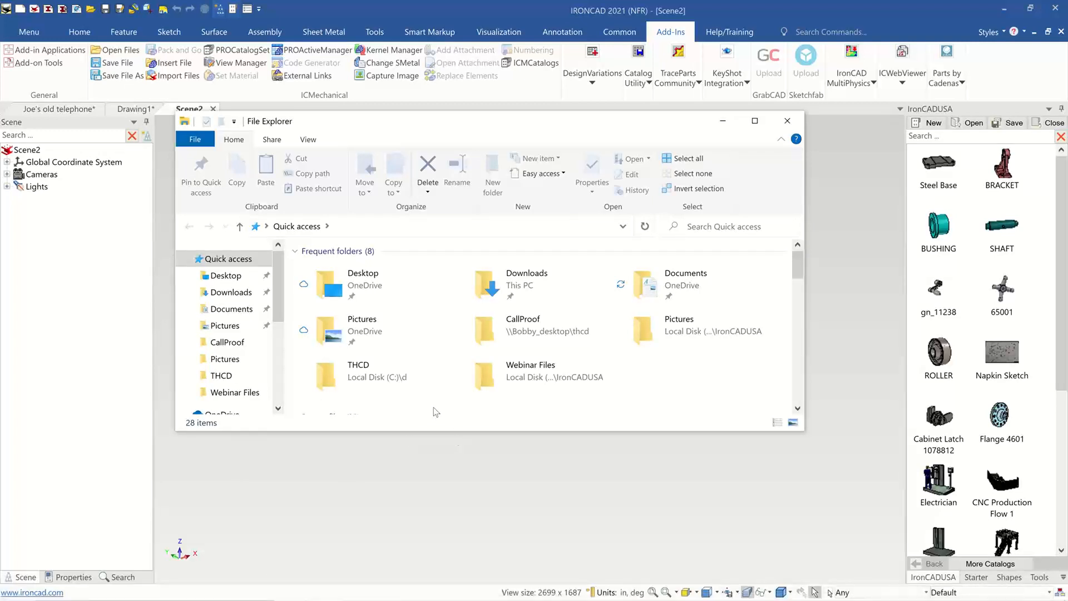
{"action": "left_click", "coordinate": [532, 290]}
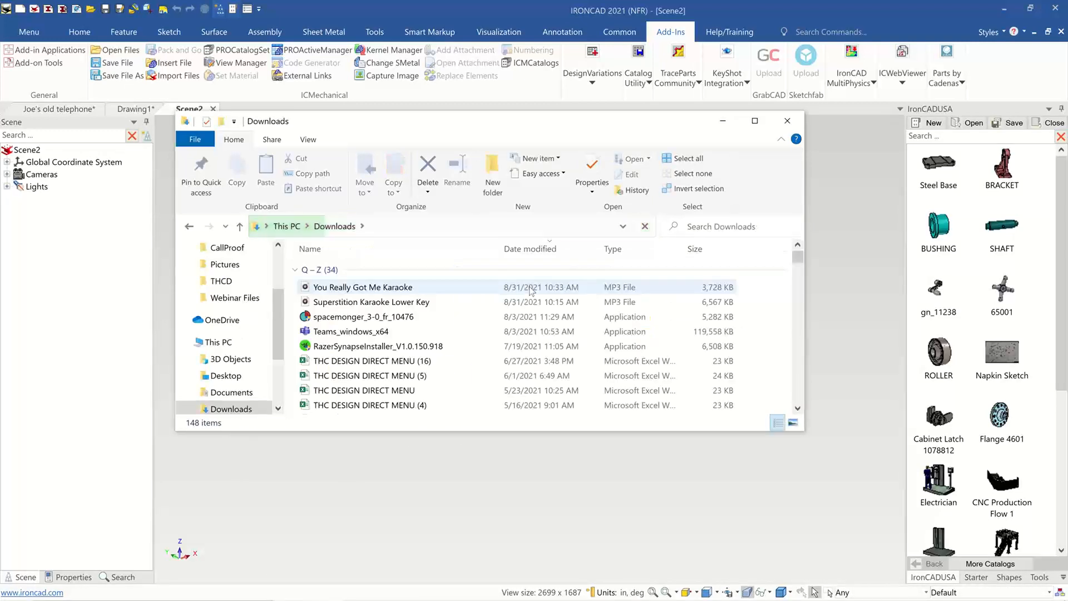
{"action": "left_click", "coordinate": [535, 253]}
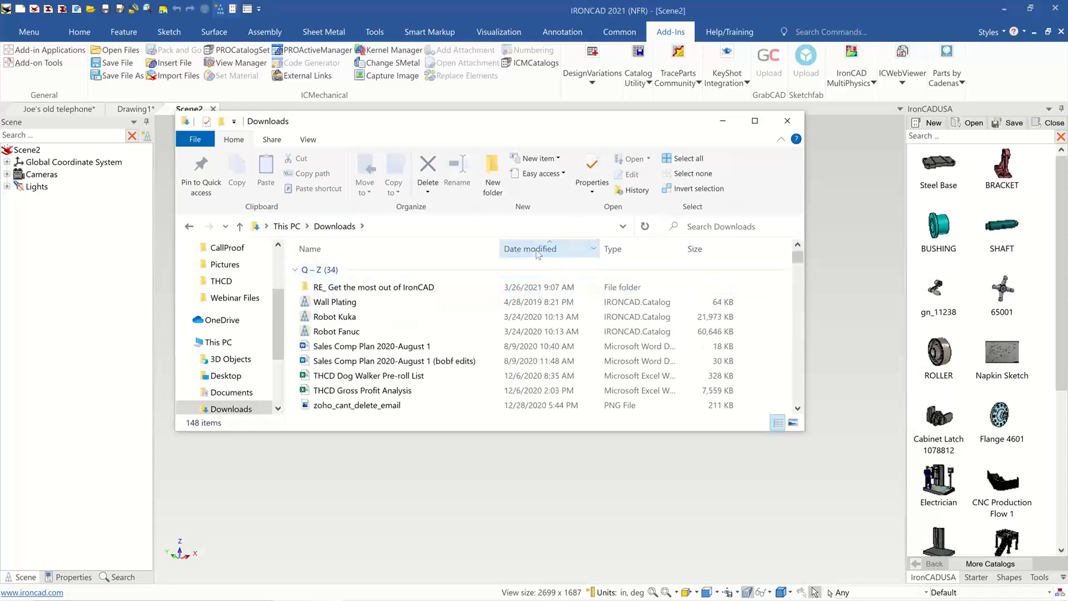
{"action": "left_click", "coordinate": [537, 253]}
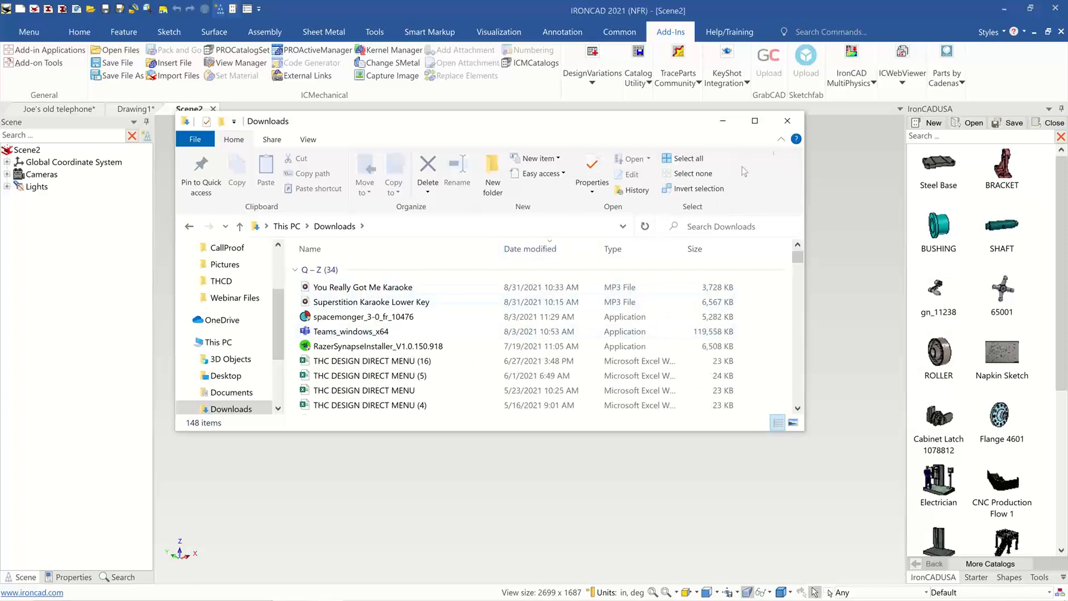
{"action": "left_click", "coordinate": [787, 122]}
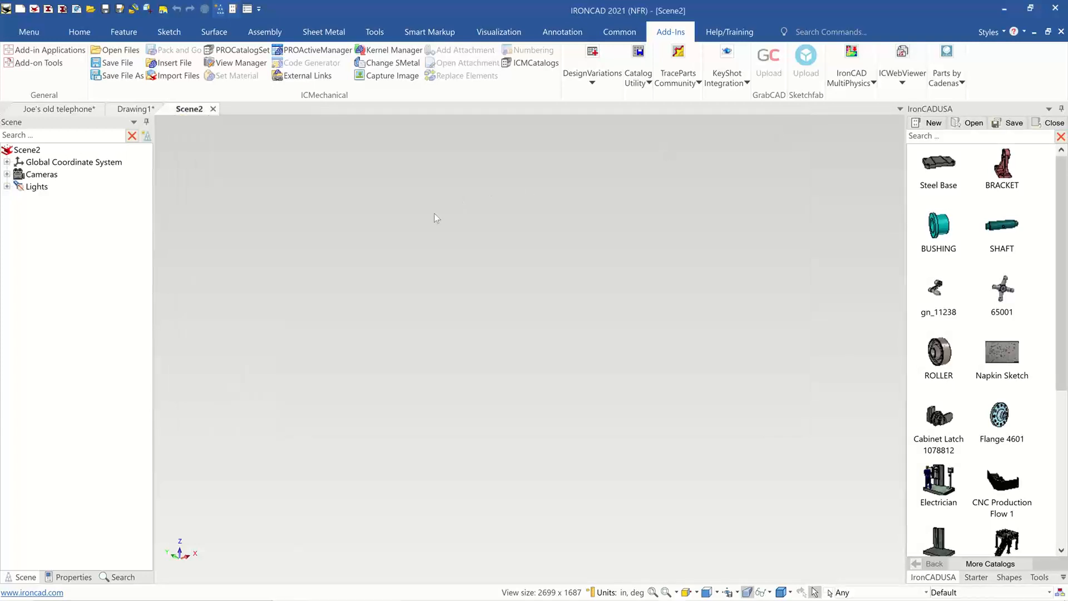
Review the Joe's old telephone scene briefly and insert Flange 4601 from the IronCADUSA catalog into Scene2.
{"action": "left_click", "coordinate": [87, 110]}
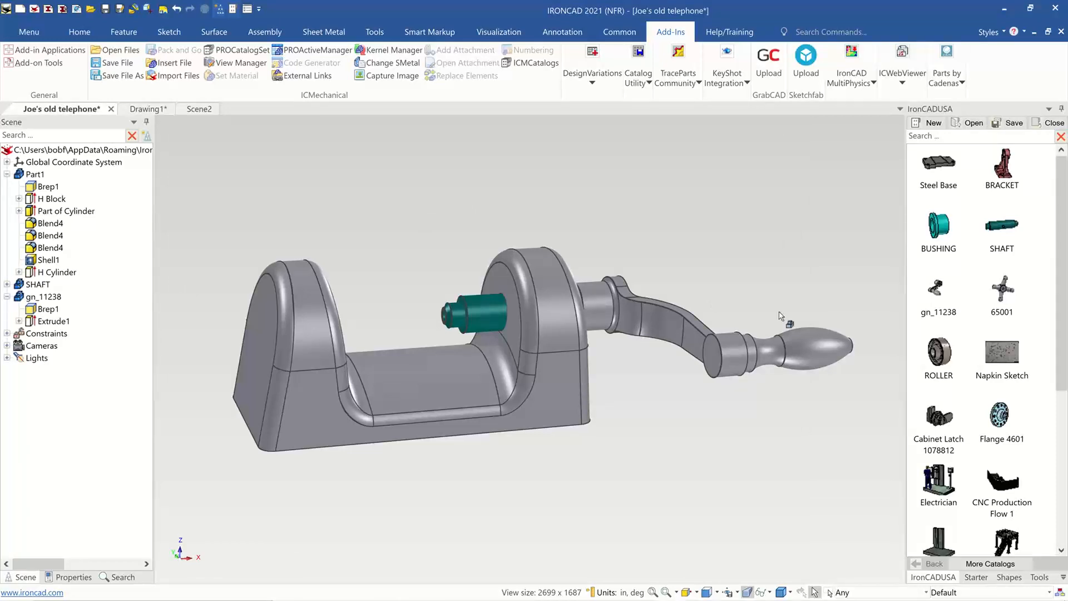
{"action": "middle_click_drag", "start_coordinate": [894, 363], "coordinate": [1000, 418]}
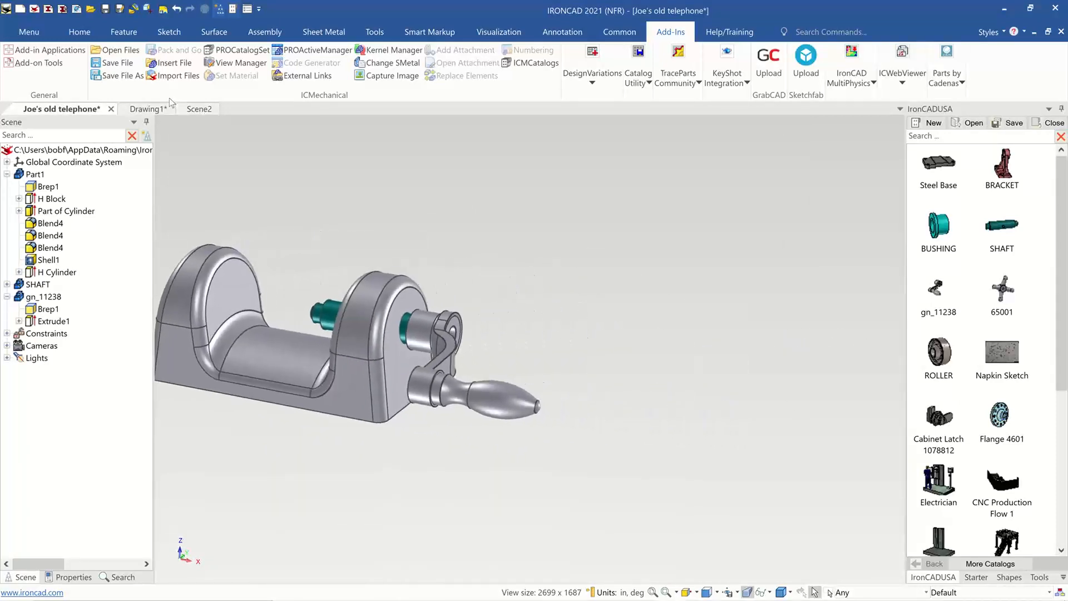
{"action": "left_click", "coordinate": [192, 110]}
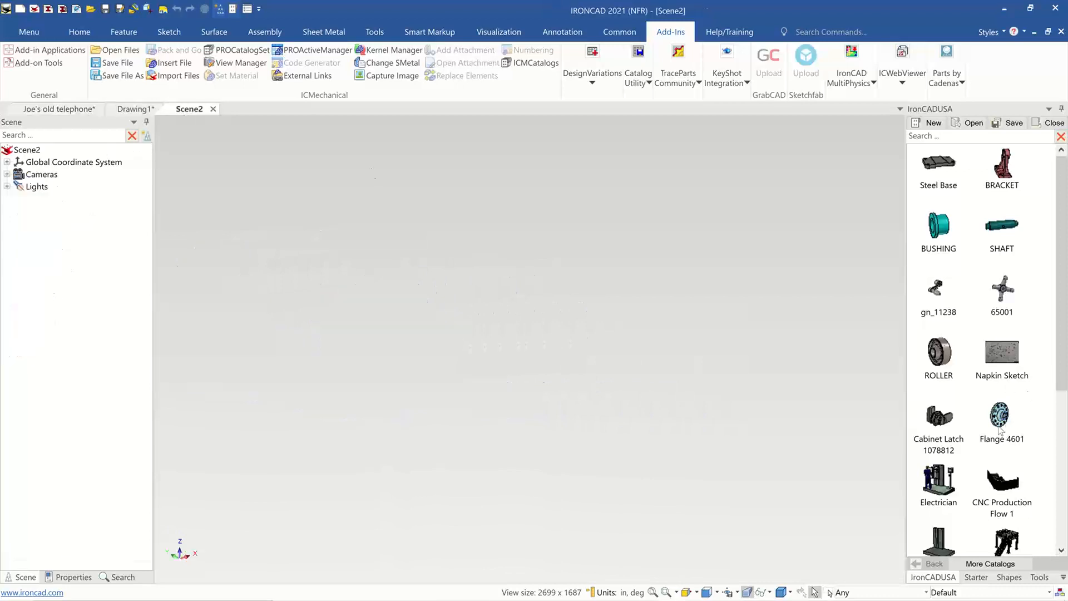
{"action": "left_click_drag", "start_coordinate": [1000, 428], "coordinate": [523, 360]}
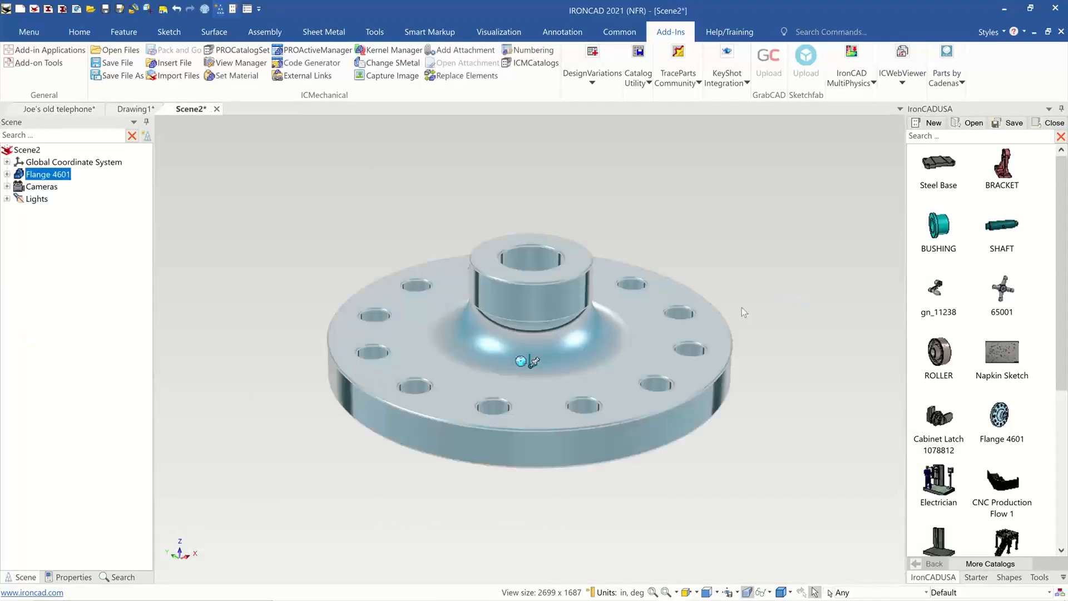
Open the cross-section of the source hole in the flange's bolt-hole pattern for editing, accepting the removal of its profile variables.
{"action": "middle_click_drag", "start_coordinate": [742, 307], "coordinate": [667, 328]}
{"action": "scroll", "coordinate": [595, 291], "scroll_direction": "down", "scroll_amount": 3}
{"action": "left_click", "coordinate": [659, 268]}
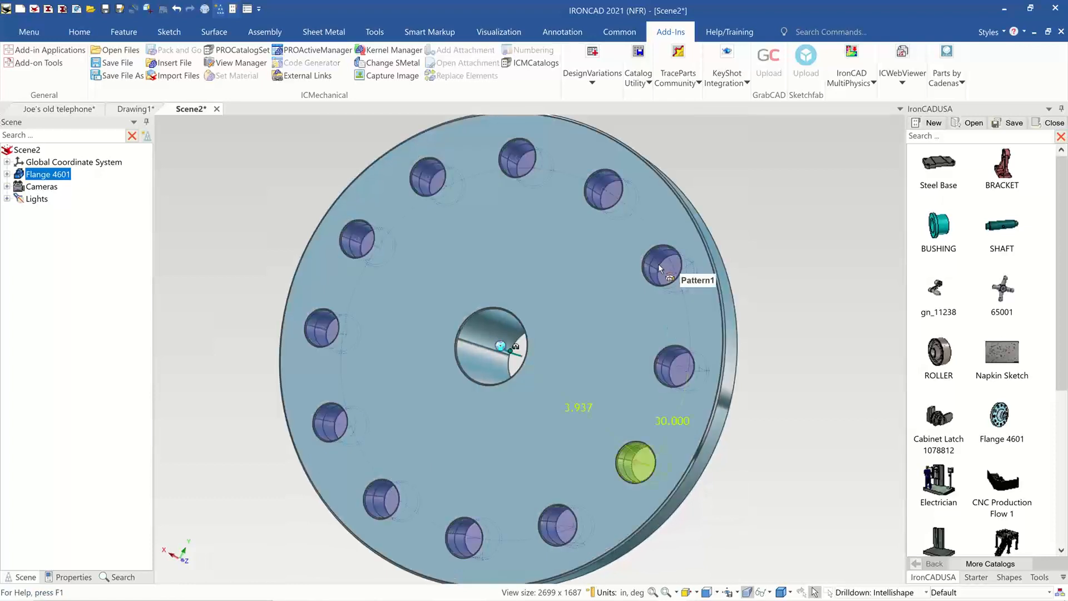
{"action": "middle_click_drag", "start_coordinate": [659, 264], "coordinate": [620, 441]}
{"action": "right_click", "coordinate": [619, 441]}
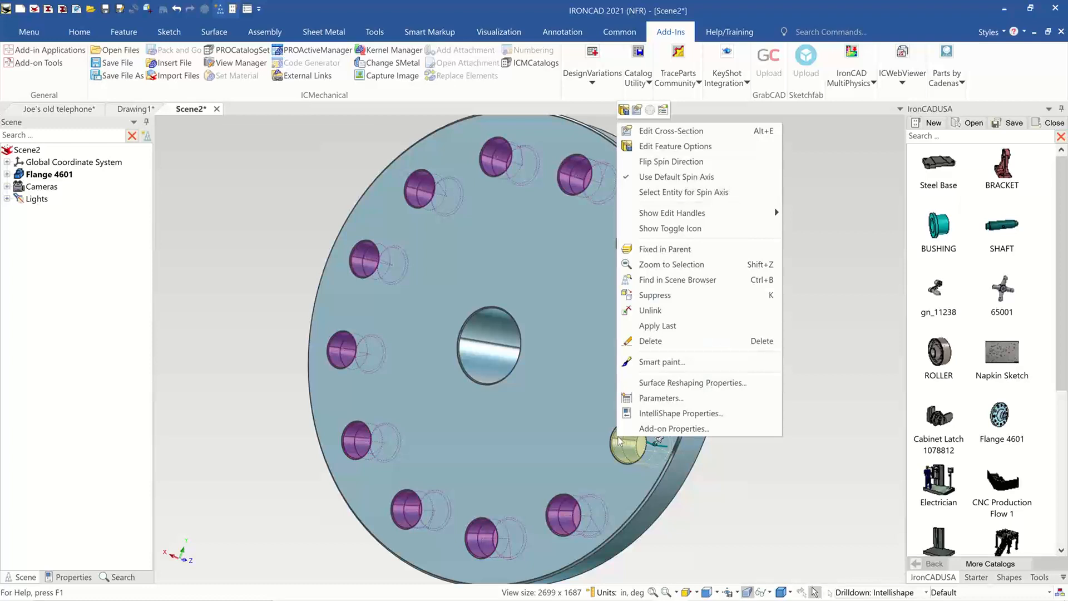
{"action": "left_click", "coordinate": [640, 132]}
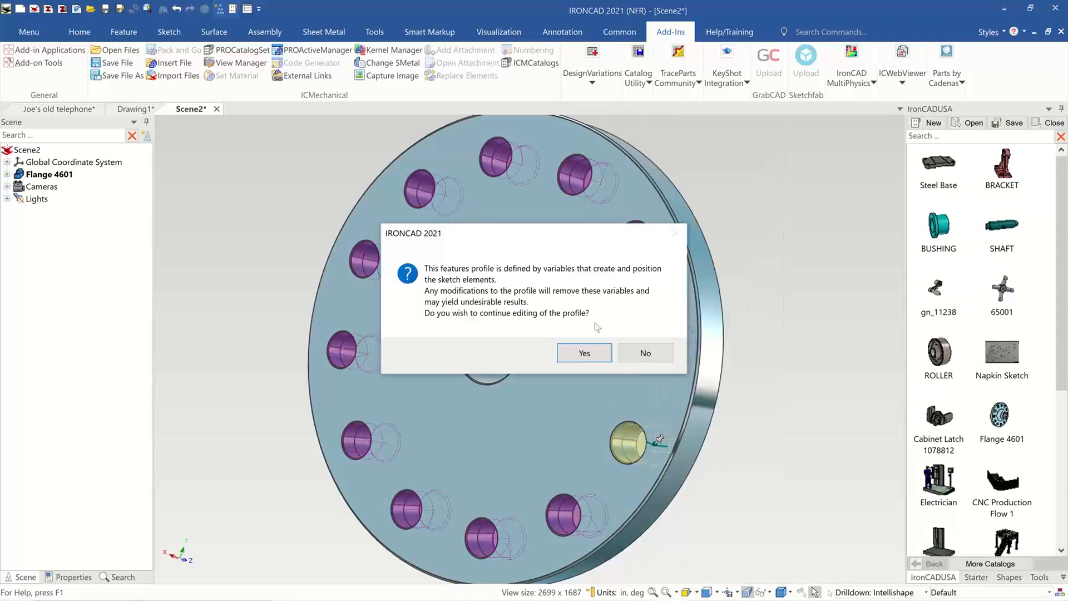
{"action": "left_click", "coordinate": [584, 353]}
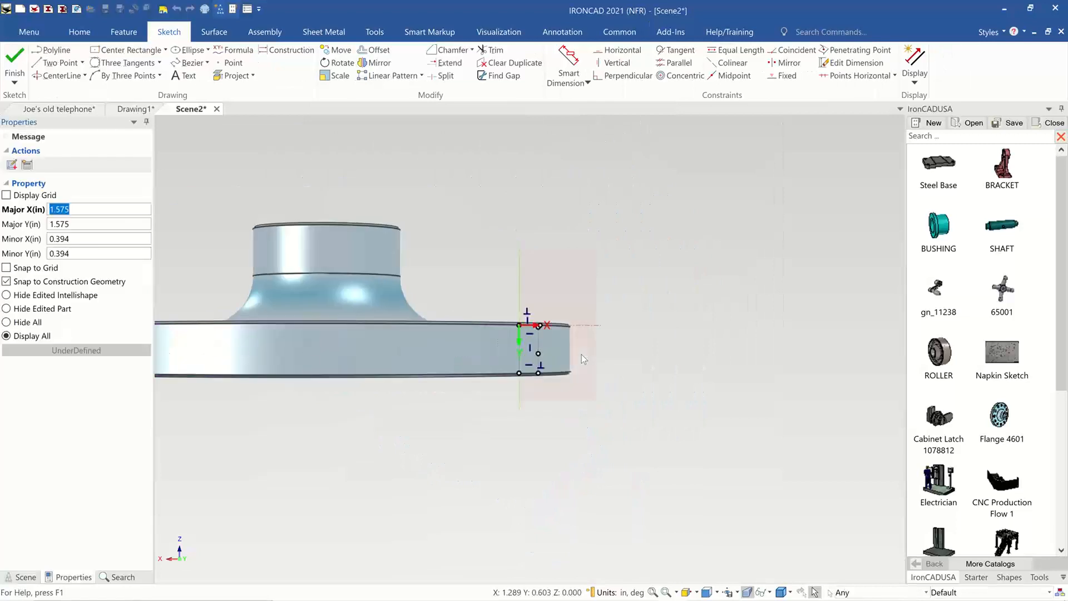
Enlarge the chamfer in the hole profile by moving its lower corner downward and its outer corner outward, and finish the sketch.
{"action": "mouse_move", "coordinate": [562, 427]}
{"action": "middle_mouse_down"}
{"action": "mouse_move", "coordinate": [564, 350]}
{"action": "mouse_move", "coordinate": [522, 402]}
{"action": "mouse_move", "coordinate": [522, 390]}
{"action": "middle_mouse_up"}
{"action": "scroll", "coordinate": [537, 383], "scroll_direction": "down", "scroll_amount": 3}
{"action": "scroll", "coordinate": [536, 383], "scroll_direction": "up", "scroll_amount": 4}
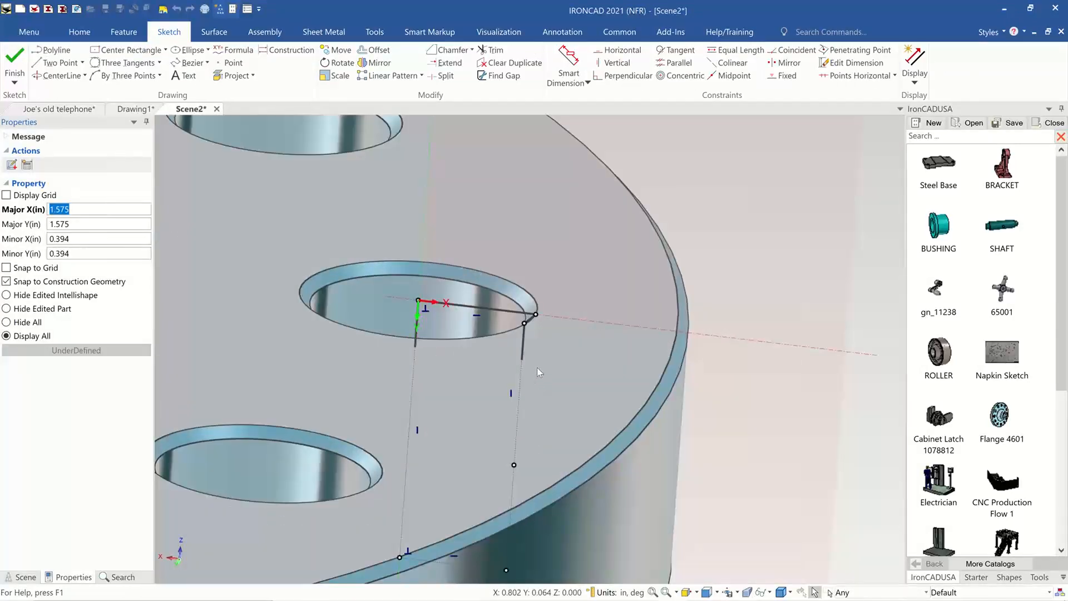
{"action": "scroll", "coordinate": [533, 354], "scroll_direction": "up", "scroll_amount": 1}
{"action": "scroll", "coordinate": [530, 322], "scroll_direction": "up", "scroll_amount": 1}
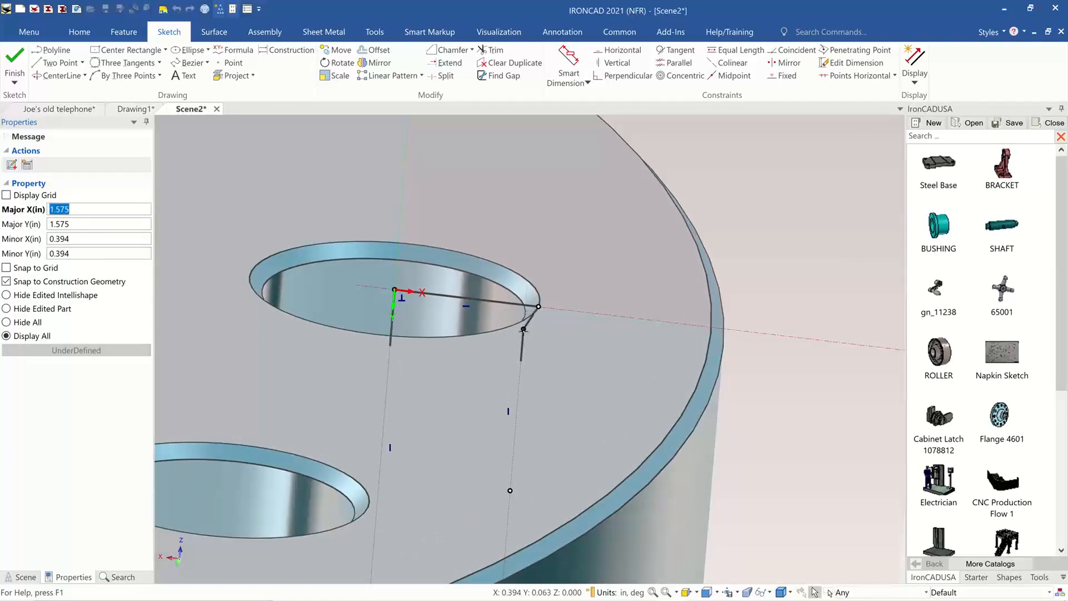
{"action": "left_click_drag", "start_coordinate": [524, 317], "coordinate": [522, 342]}
{"action": "left_click_drag", "start_coordinate": [539, 307], "coordinate": [568, 311]}
{"action": "left_click", "coordinate": [7, 58]}
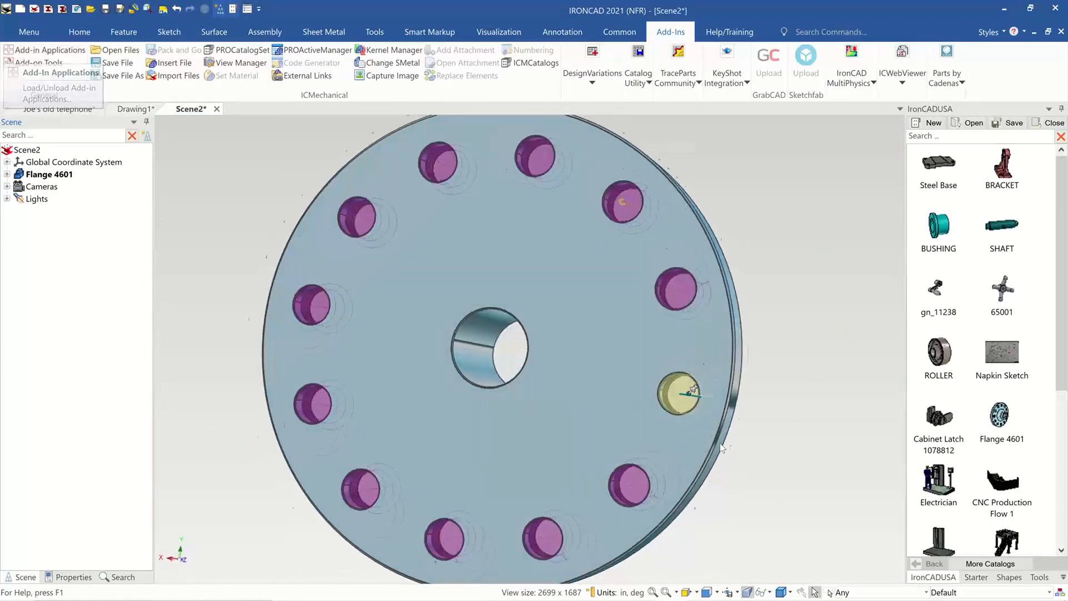
{"action": "middle_click_drag", "start_coordinate": [722, 446], "coordinate": [600, 301]}
{"action": "scroll", "coordinate": [601, 300], "scroll_direction": "down", "scroll_amount": 4}
{"action": "scroll", "coordinate": [602, 302], "scroll_direction": "down", "scroll_amount": 3}
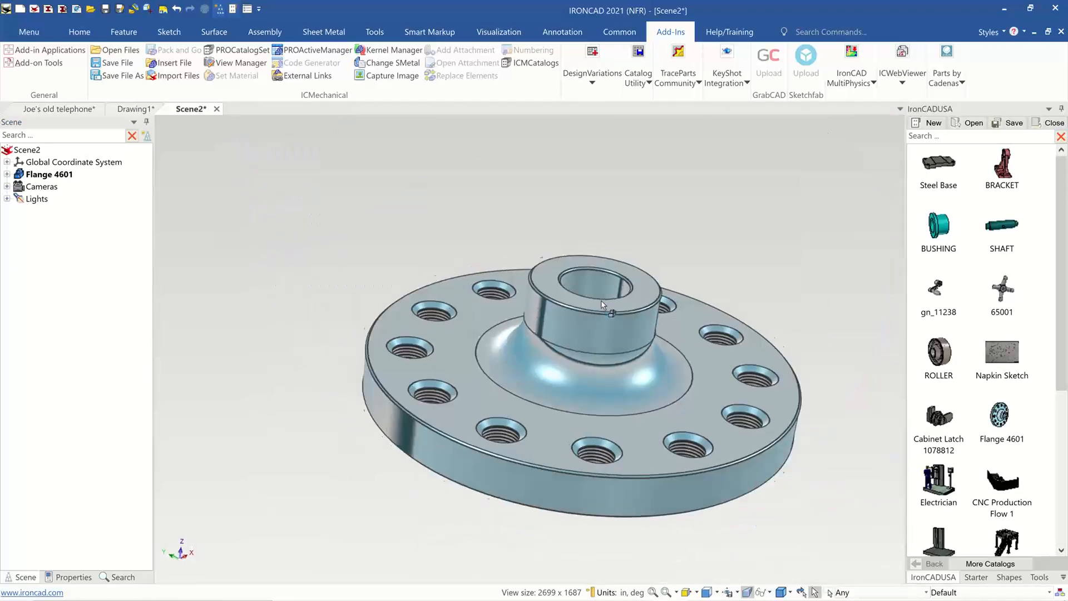
Switch to the PowerPoint course presentation and view slides 3 and 4 as a slide show, ending it on slide 4.
{"action": "mouse_move", "coordinate": [402, 598]}
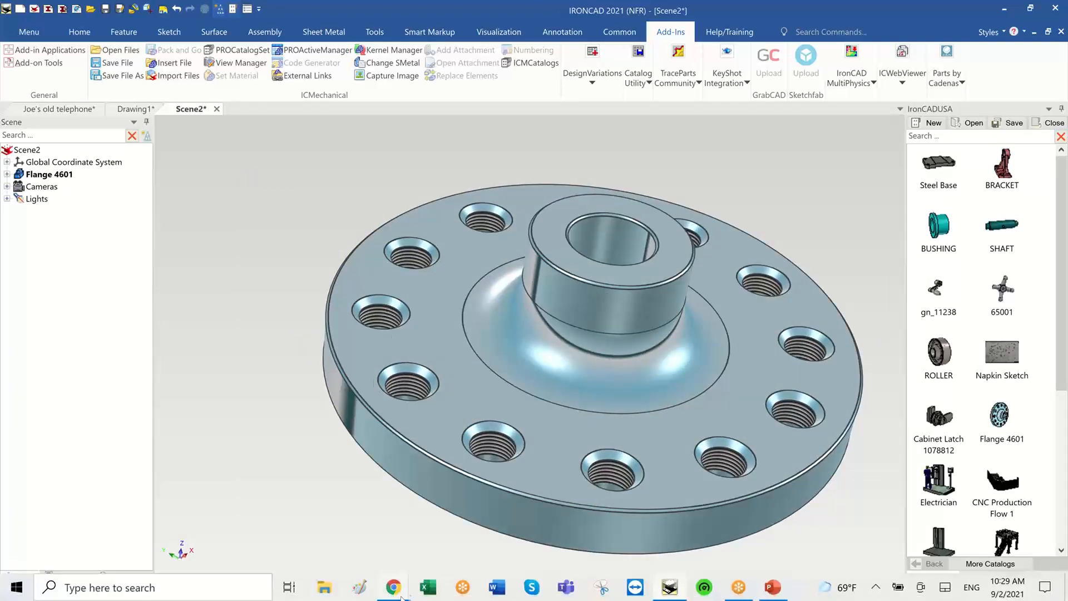
{"action": "left_click", "coordinate": [772, 587]}
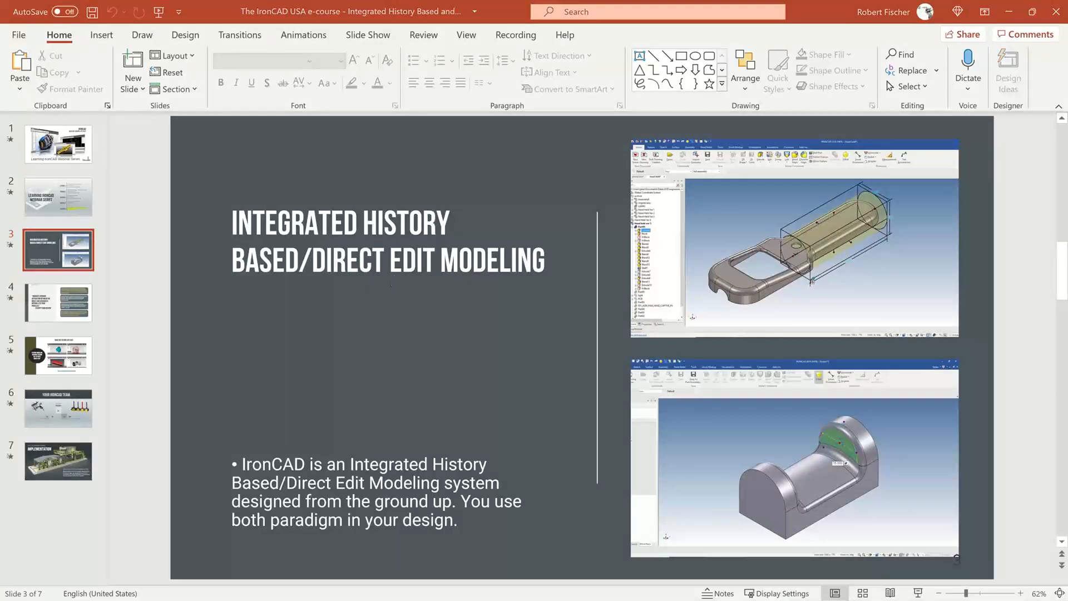
{"action": "key", "text": "shift+F5"}
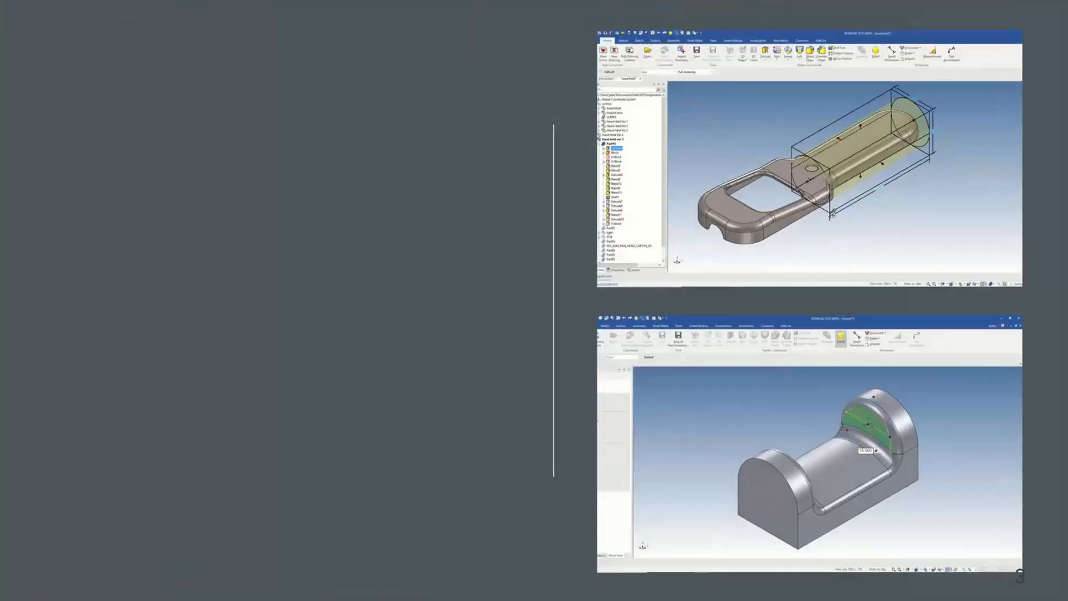
{"action": "key", "text": "Right"}
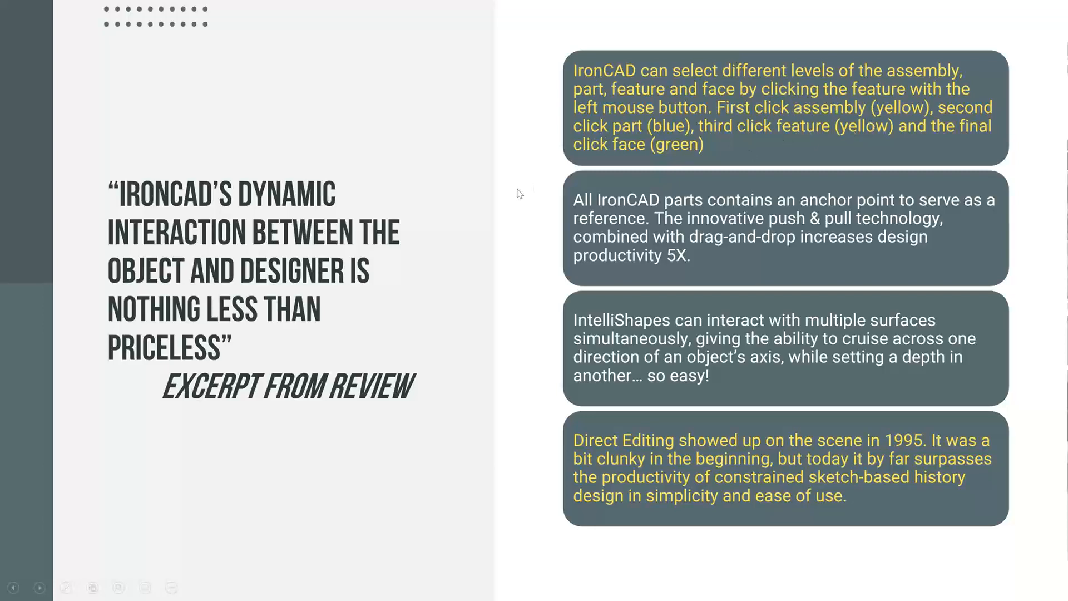
{"action": "key", "text": "Escape"}
{"action": "mouse_move", "coordinate": [474, 598]}
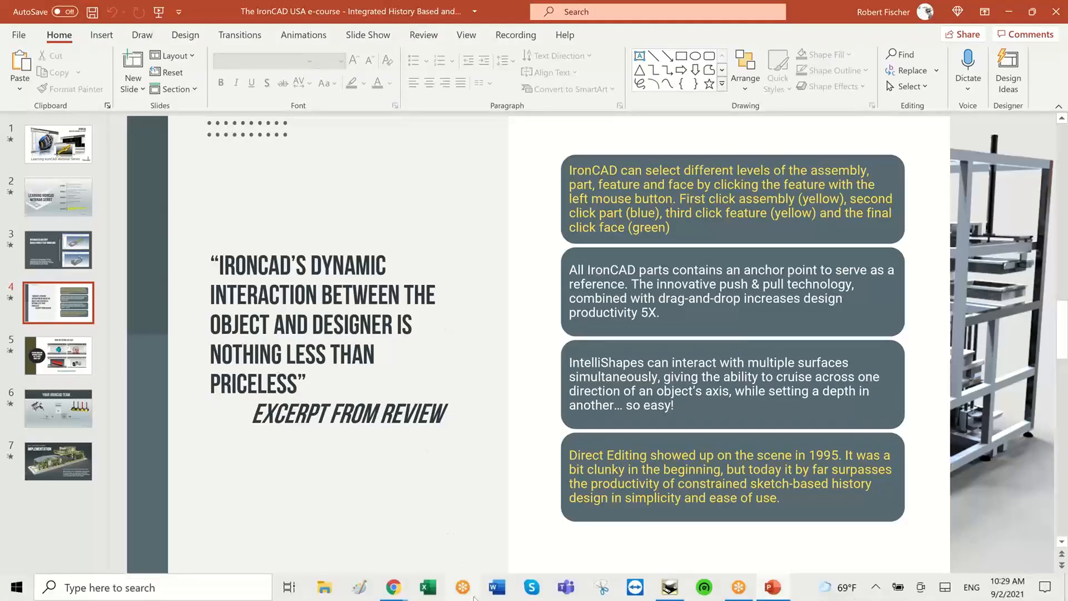
Return to the Joe's old telephone scene in IRONCAD and collapse Part1 and gn_11238 in the scene tree.
{"action": "left_click", "coordinate": [673, 591]}
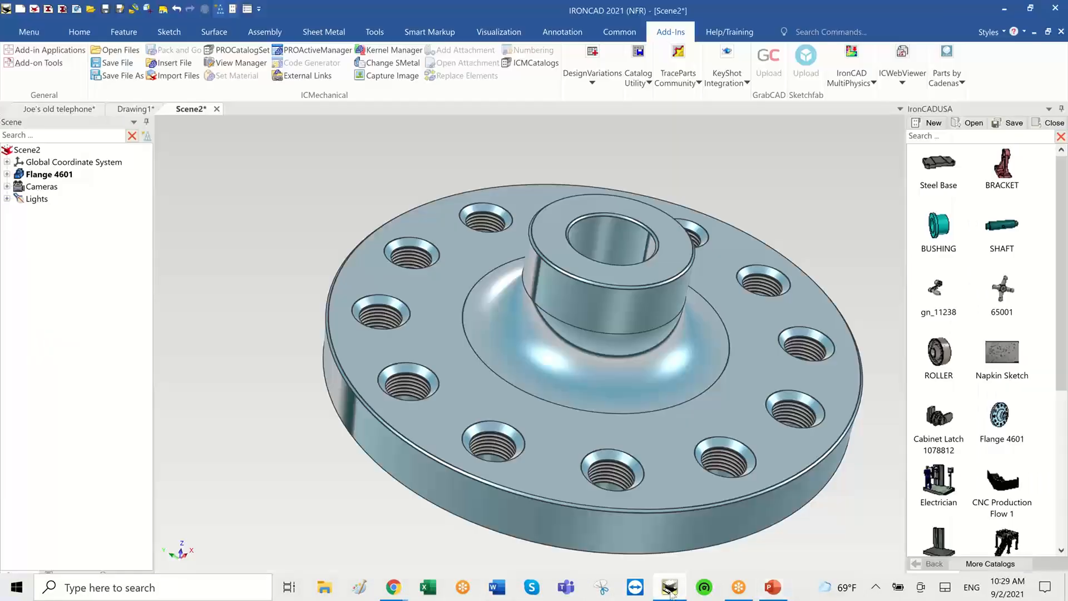
{"action": "left_click", "coordinate": [66, 109]}
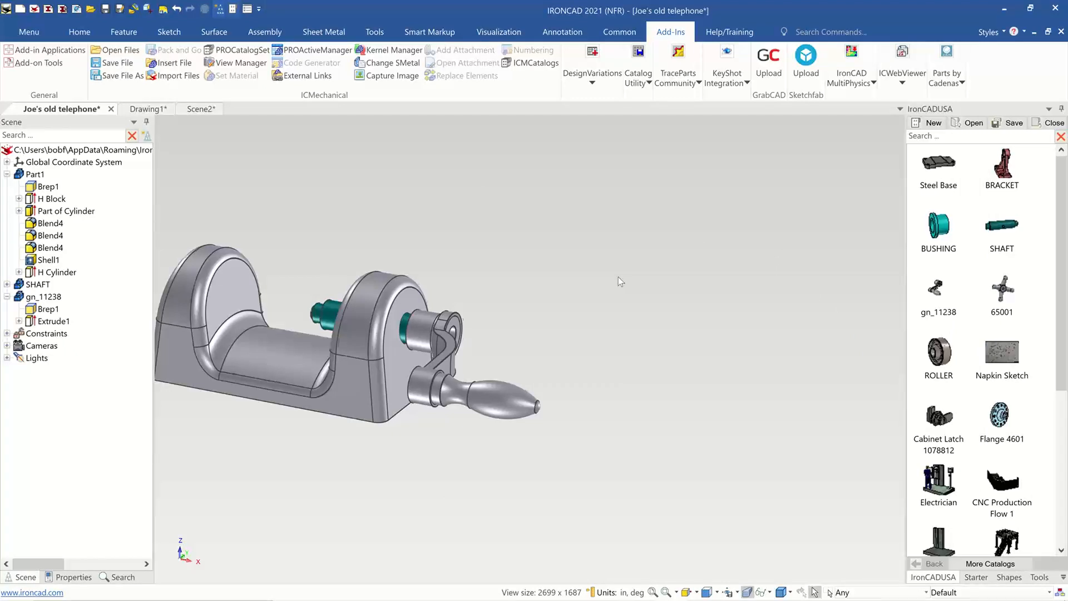
{"action": "middle_click_drag", "start_coordinate": [618, 276], "coordinate": [715, 248]}
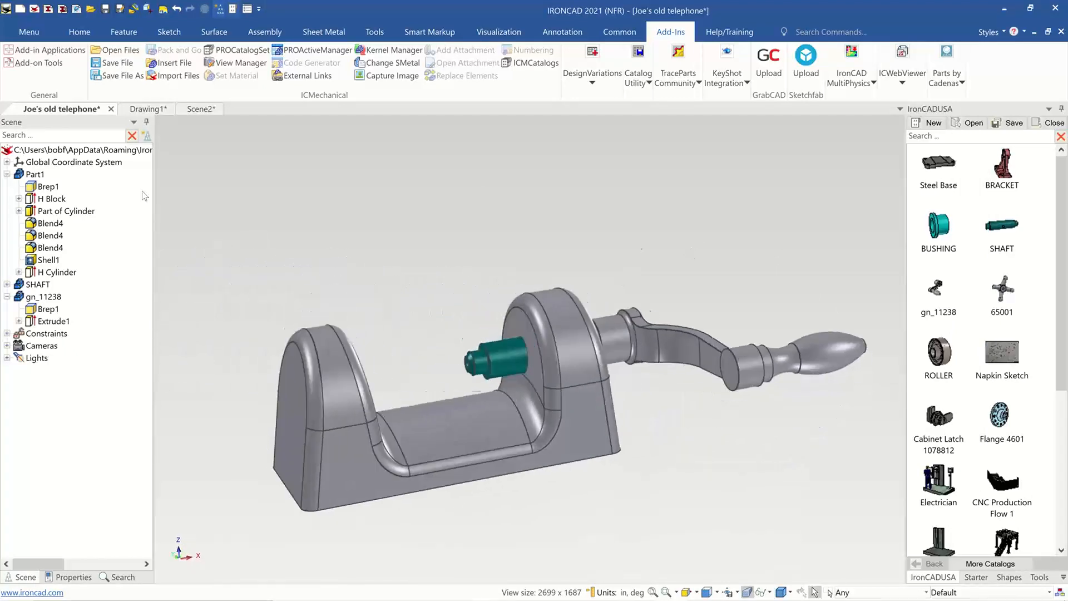
{"action": "left_click", "coordinate": [6, 175]}
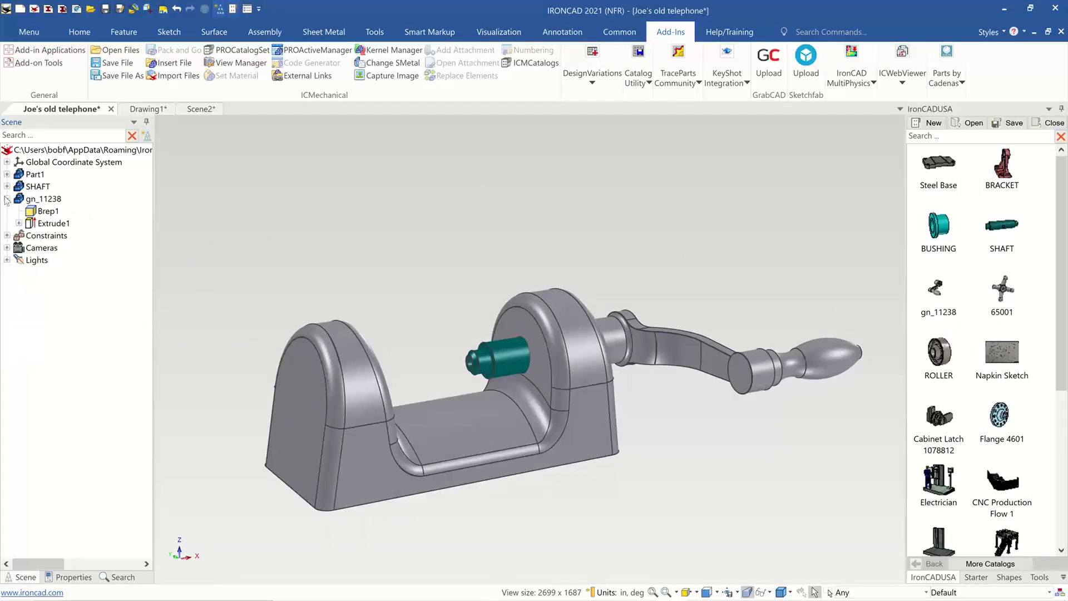
{"action": "left_click", "coordinate": [6, 198]}
{"action": "middle_click_drag", "start_coordinate": [628, 358], "coordinate": [672, 367]}
{"action": "middle_click_drag", "start_coordinate": [649, 366], "coordinate": [704, 385]}
{"action": "scroll", "coordinate": [280, 244], "scroll_direction": "down", "scroll_amount": 1}
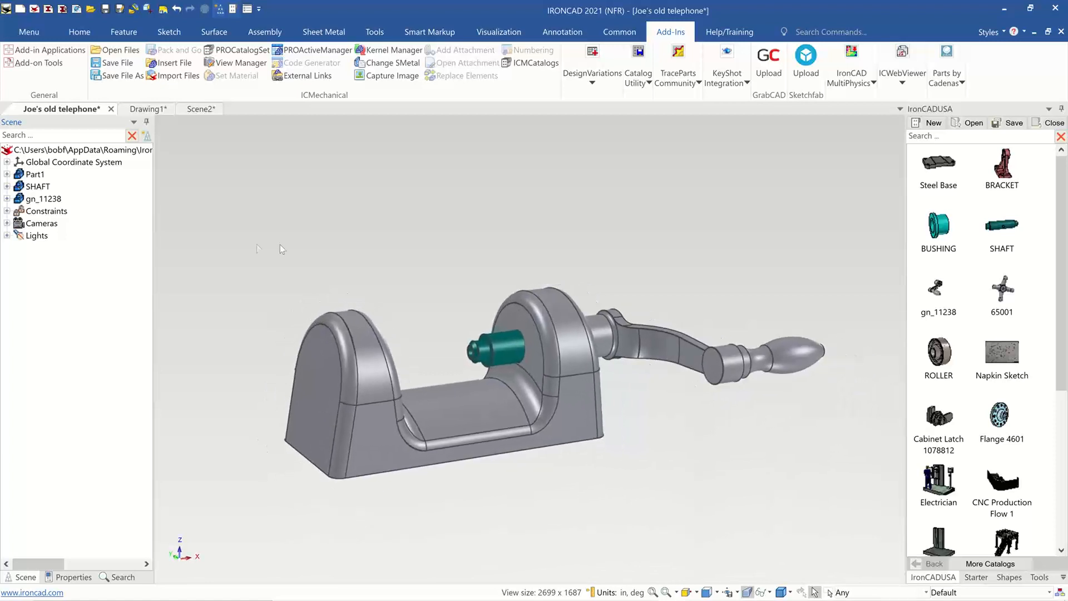
Combine Part1, SHAFT and gn_11238 into one assembly and select it in the scene as a check.
{"action": "left_click_drag", "start_coordinate": [235, 222], "coordinate": [854, 503]}
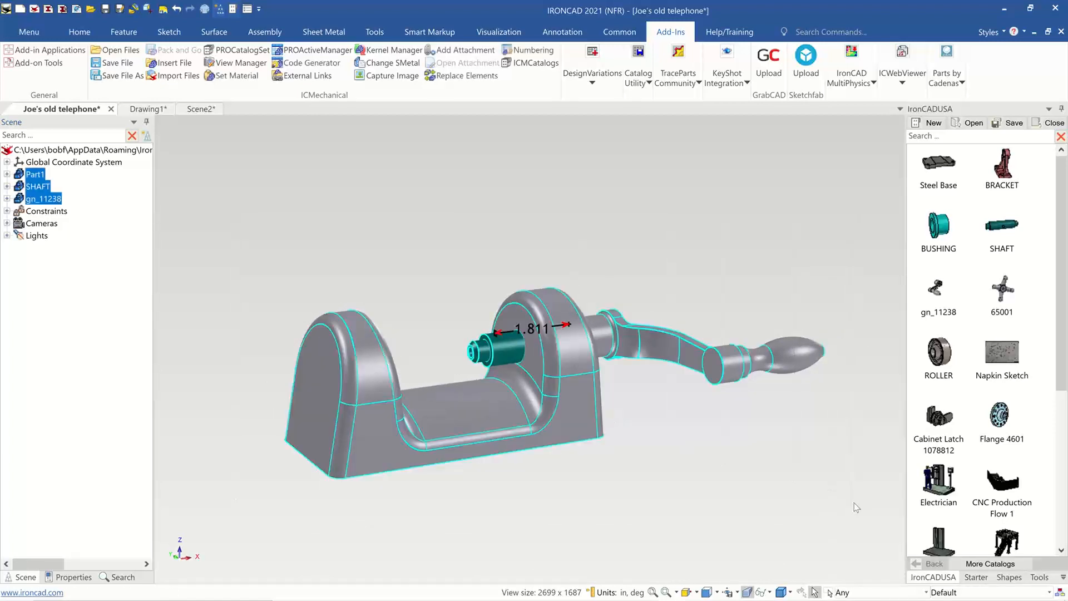
{"action": "right_click", "coordinate": [562, 388]}
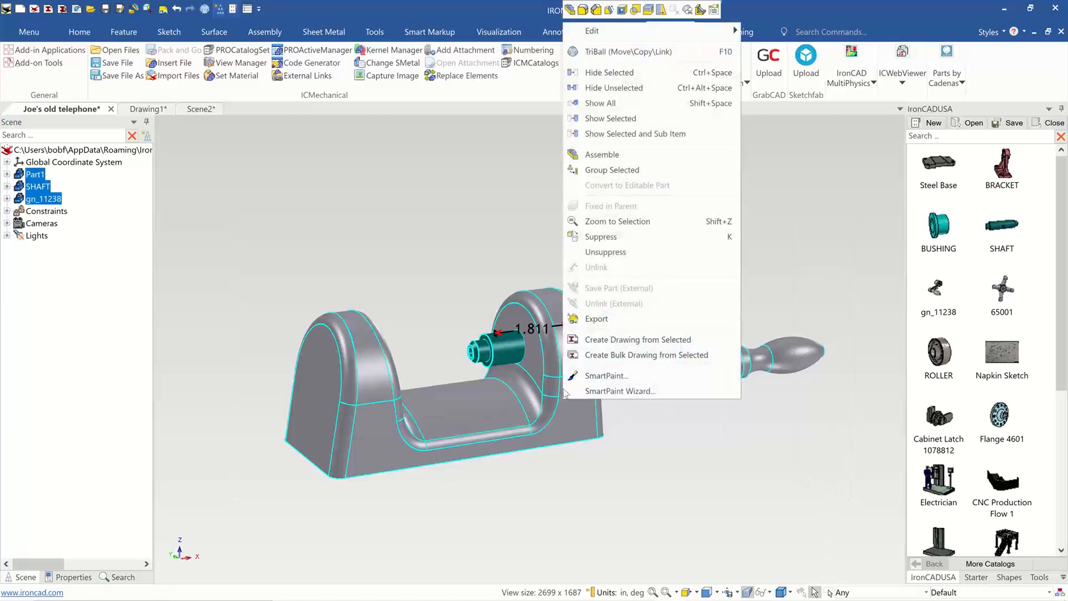
{"action": "left_click", "coordinate": [618, 154]}
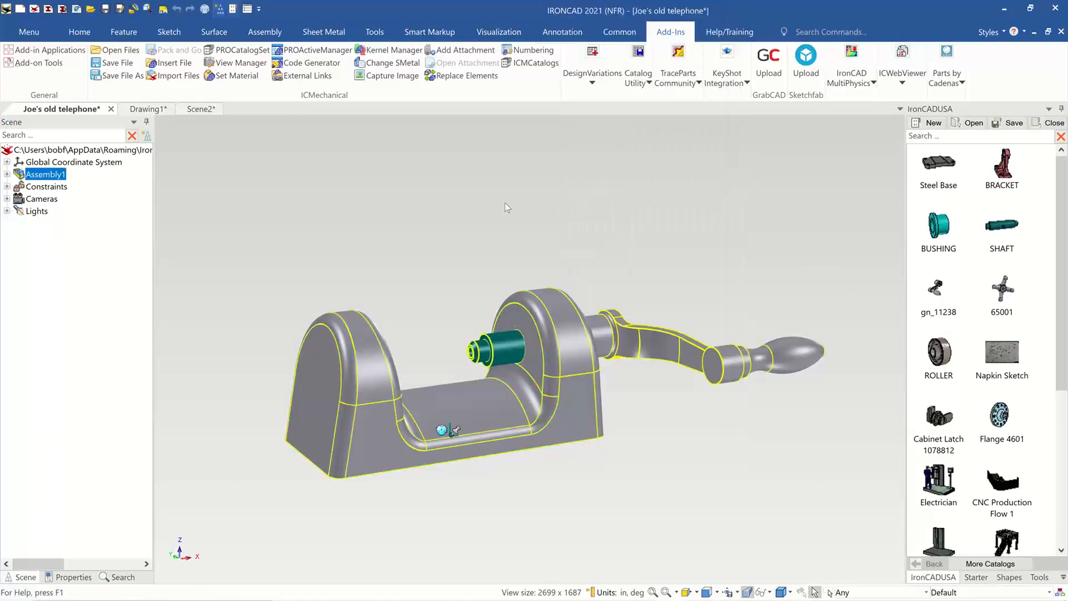
{"action": "left_click", "coordinate": [238, 214]}
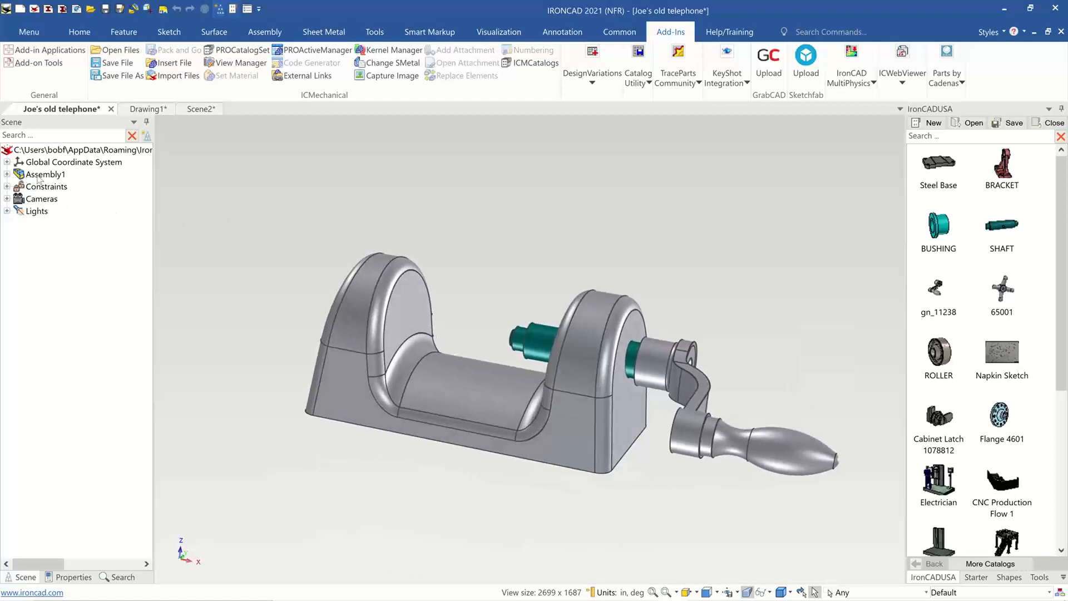
{"action": "left_click", "coordinate": [344, 337]}
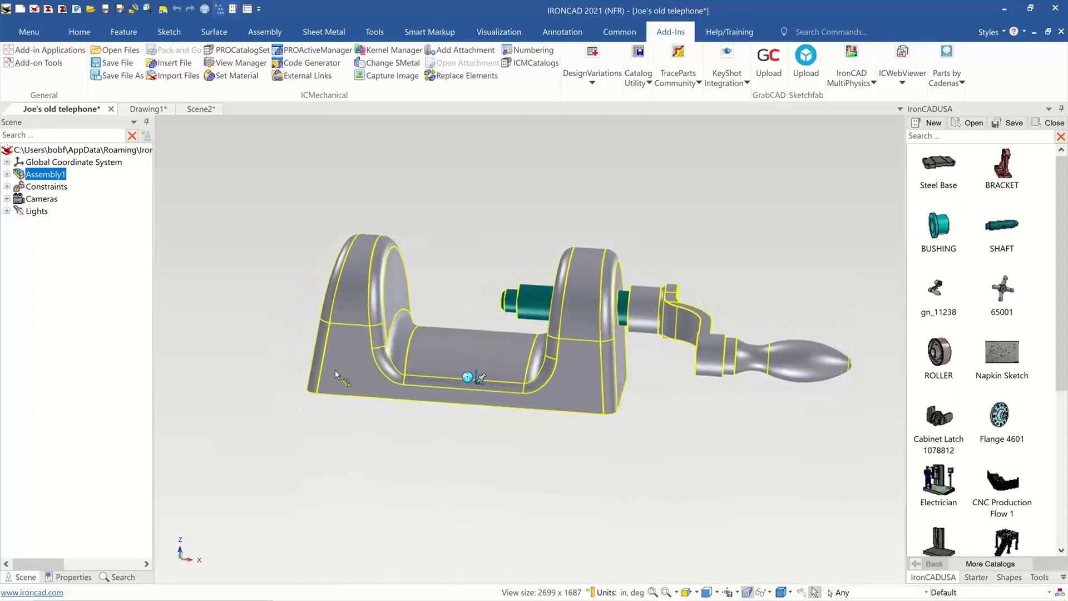
Select the outer end face of the base's left upright and tilt it by about 354.5 degrees with Move Face, applying the change.
{"action": "left_click", "coordinate": [335, 370]}
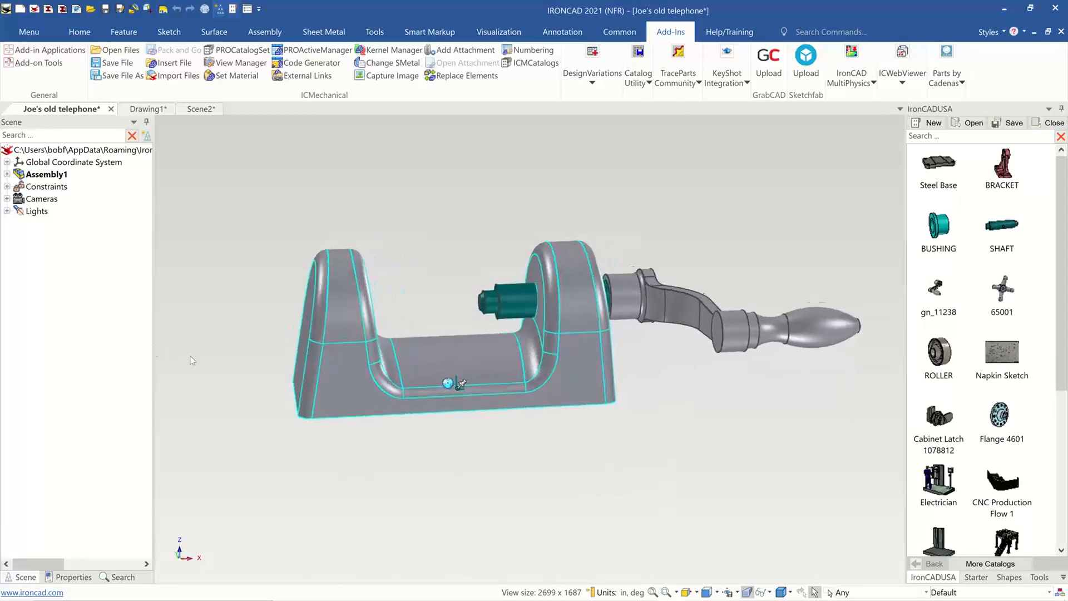
{"action": "left_click", "coordinate": [357, 380]}
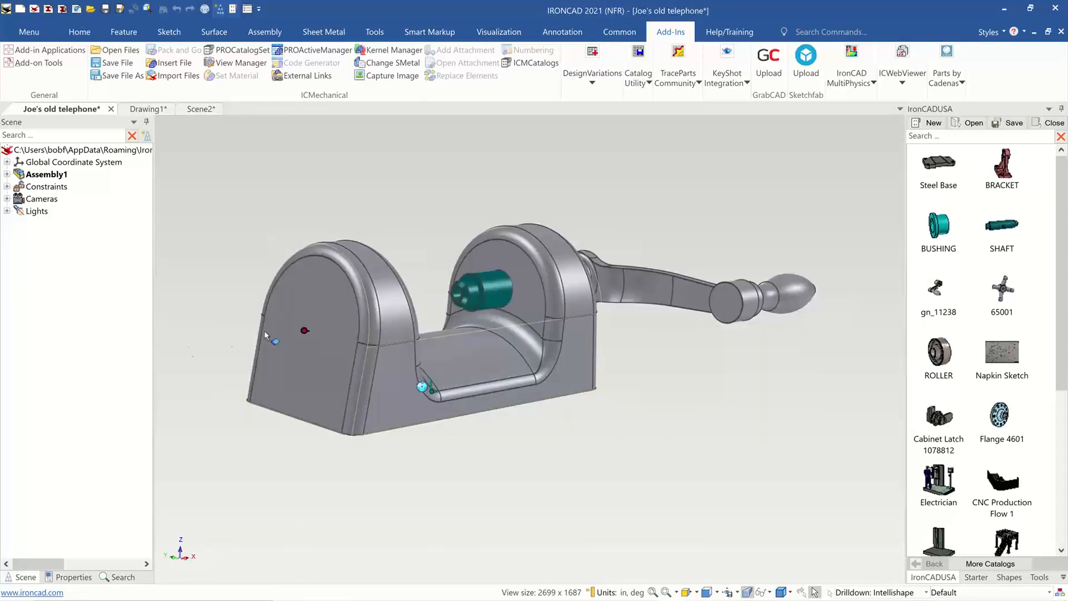
{"action": "left_click", "coordinate": [303, 309]}
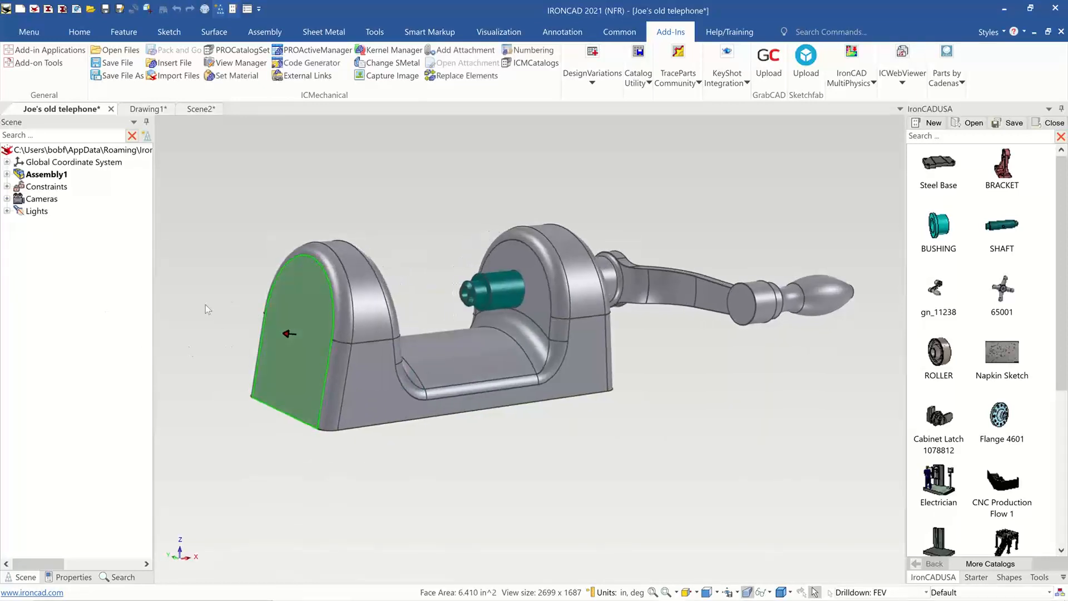
{"action": "key", "text": "F10"}
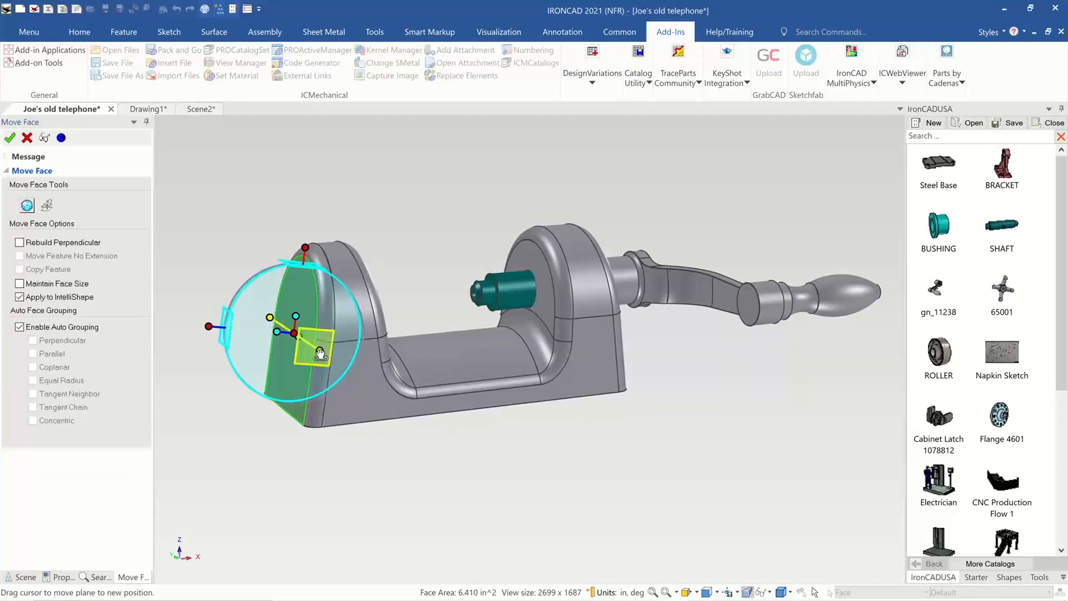
{"action": "left_click_drag", "start_coordinate": [268, 357], "coordinate": [269, 361]}
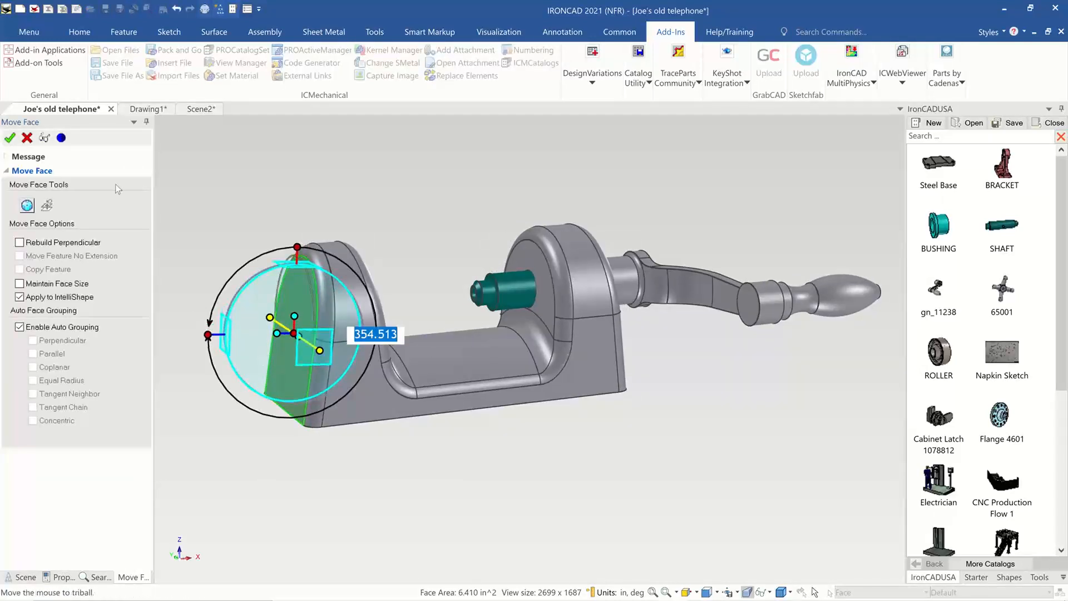
{"action": "left_click", "coordinate": [9, 137]}
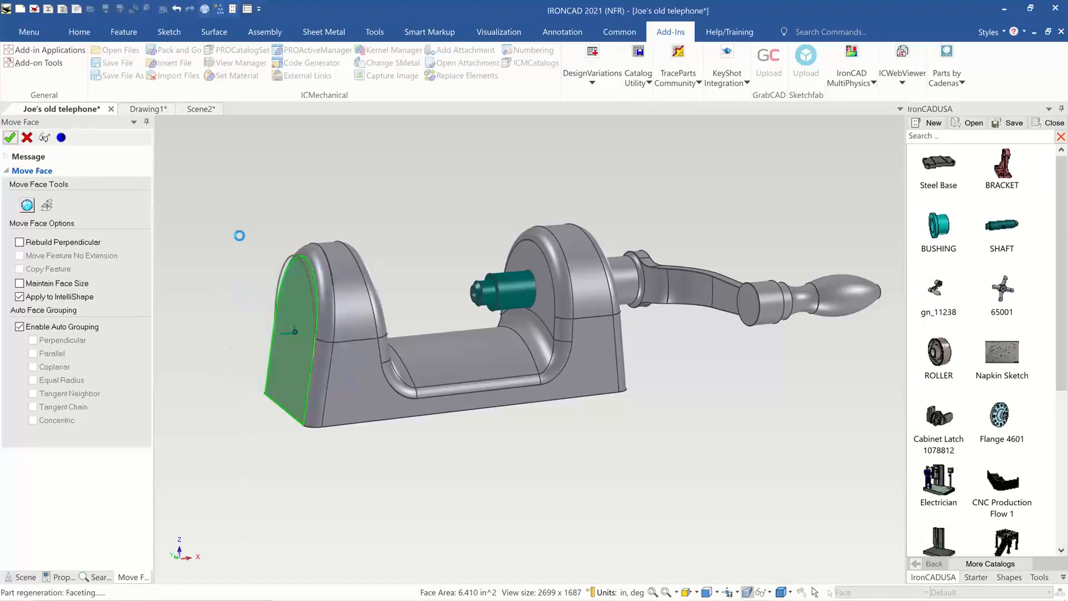
{"action": "middle_click_drag", "start_coordinate": [435, 420], "coordinate": [147, 187]}
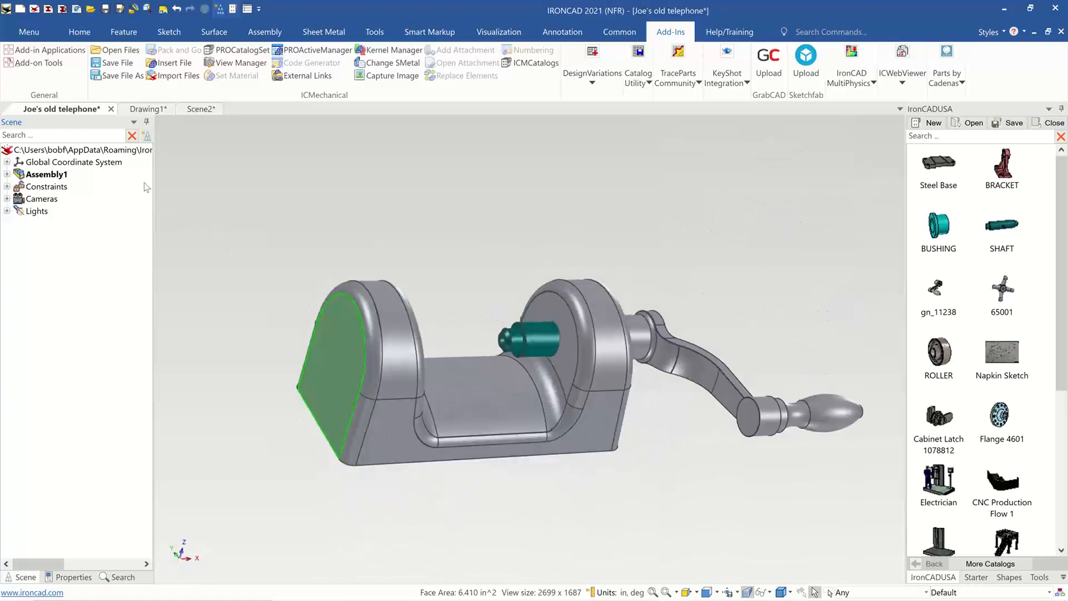
Switch to Drawing1 and update the views on the sheet to match the changed scene.
{"action": "left_click", "coordinate": [148, 108]}
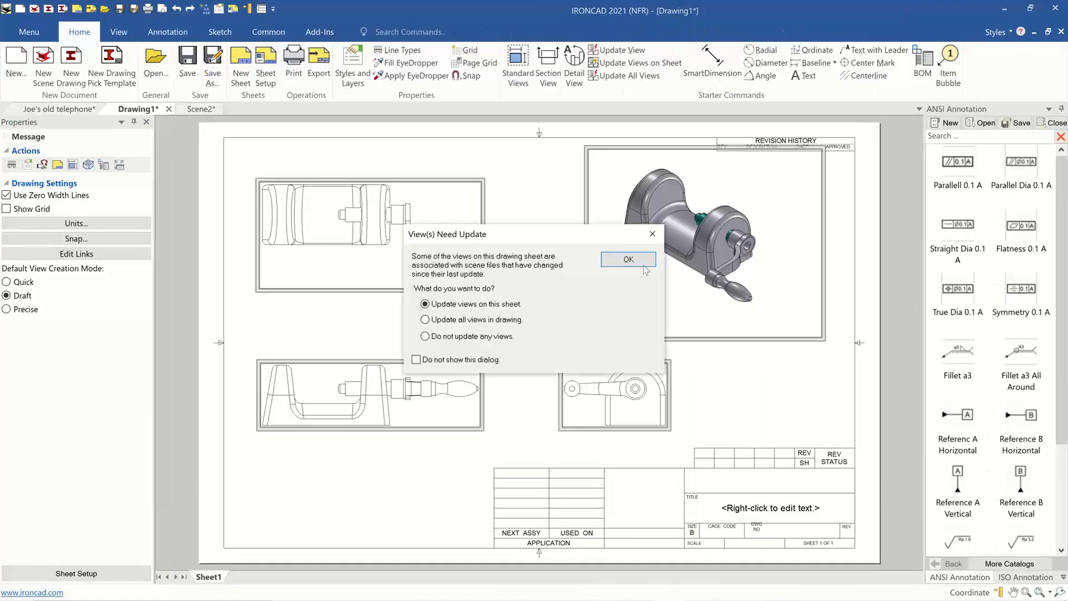
{"action": "left_click", "coordinate": [639, 259]}
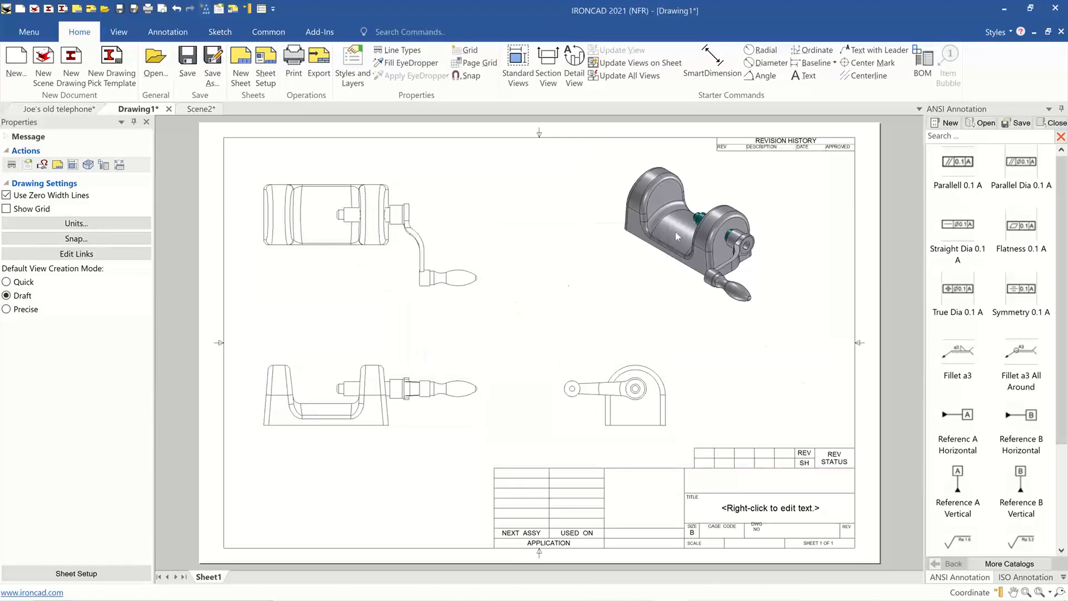
Switch to the PowerPoint course presentation and start the slide show from slide 4.
{"action": "mouse_move", "coordinate": [633, 598]}
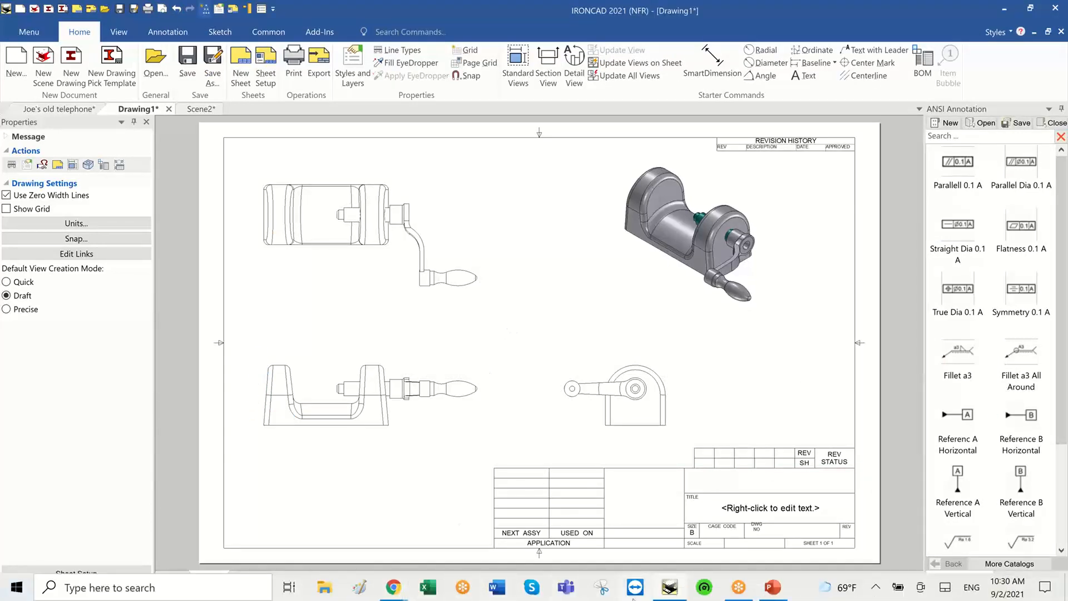
{"action": "left_click", "coordinate": [774, 590]}
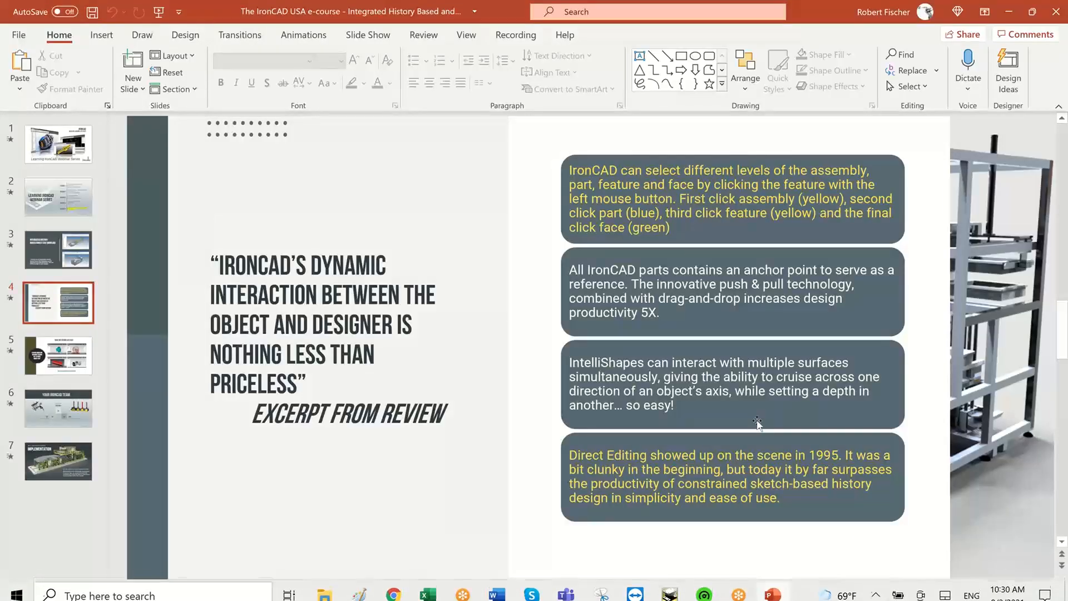
{"action": "key", "text": "shift+F5"}
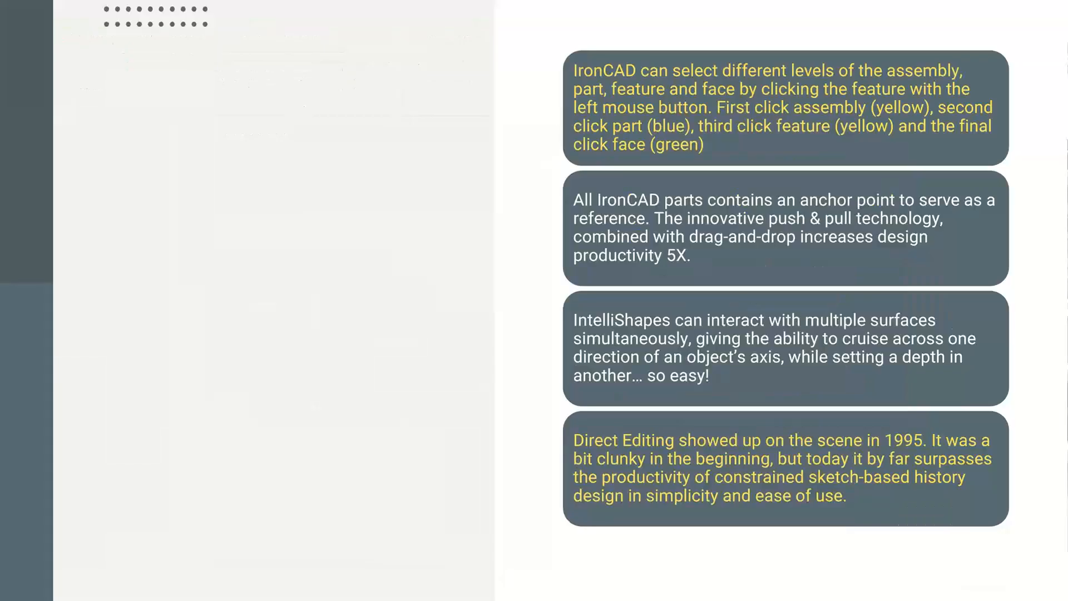